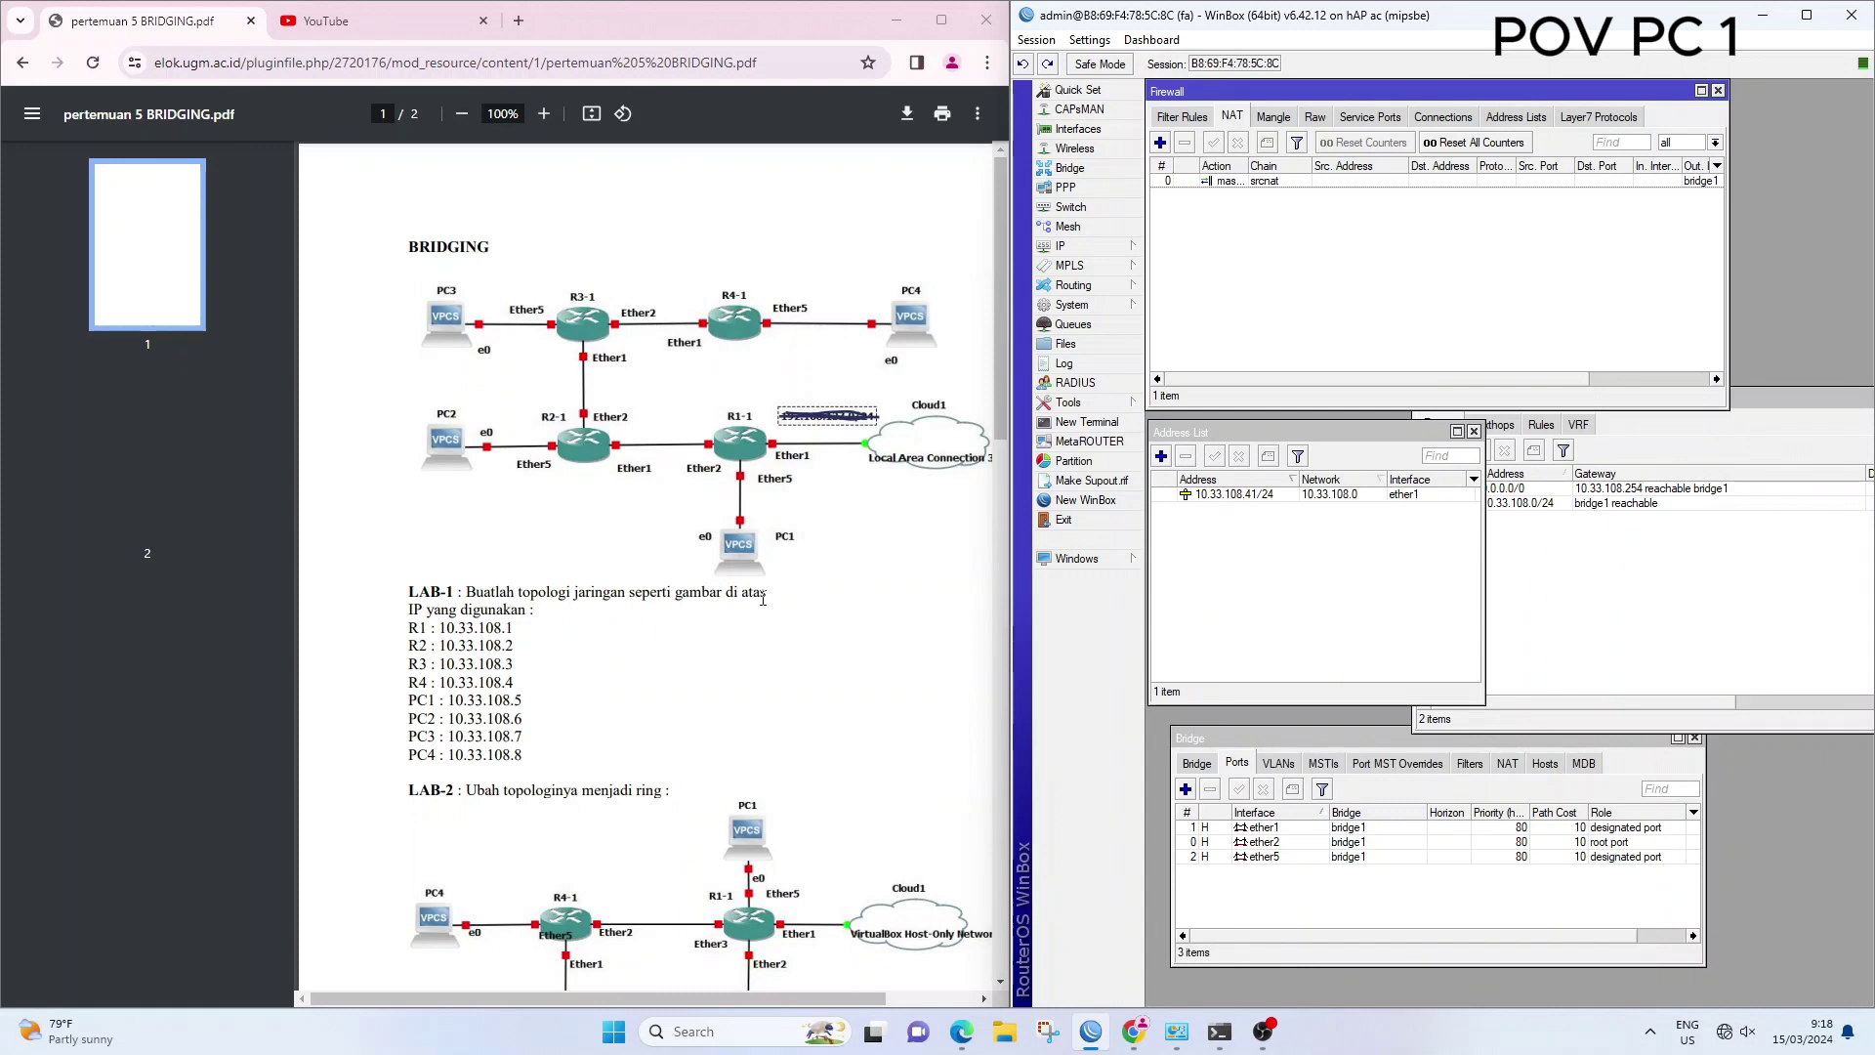
Look up R1's address in the lab sheet and inspect the interface choices for a new IP address, discarding the blank entry
left_click_drag(395, 636, 513, 630)
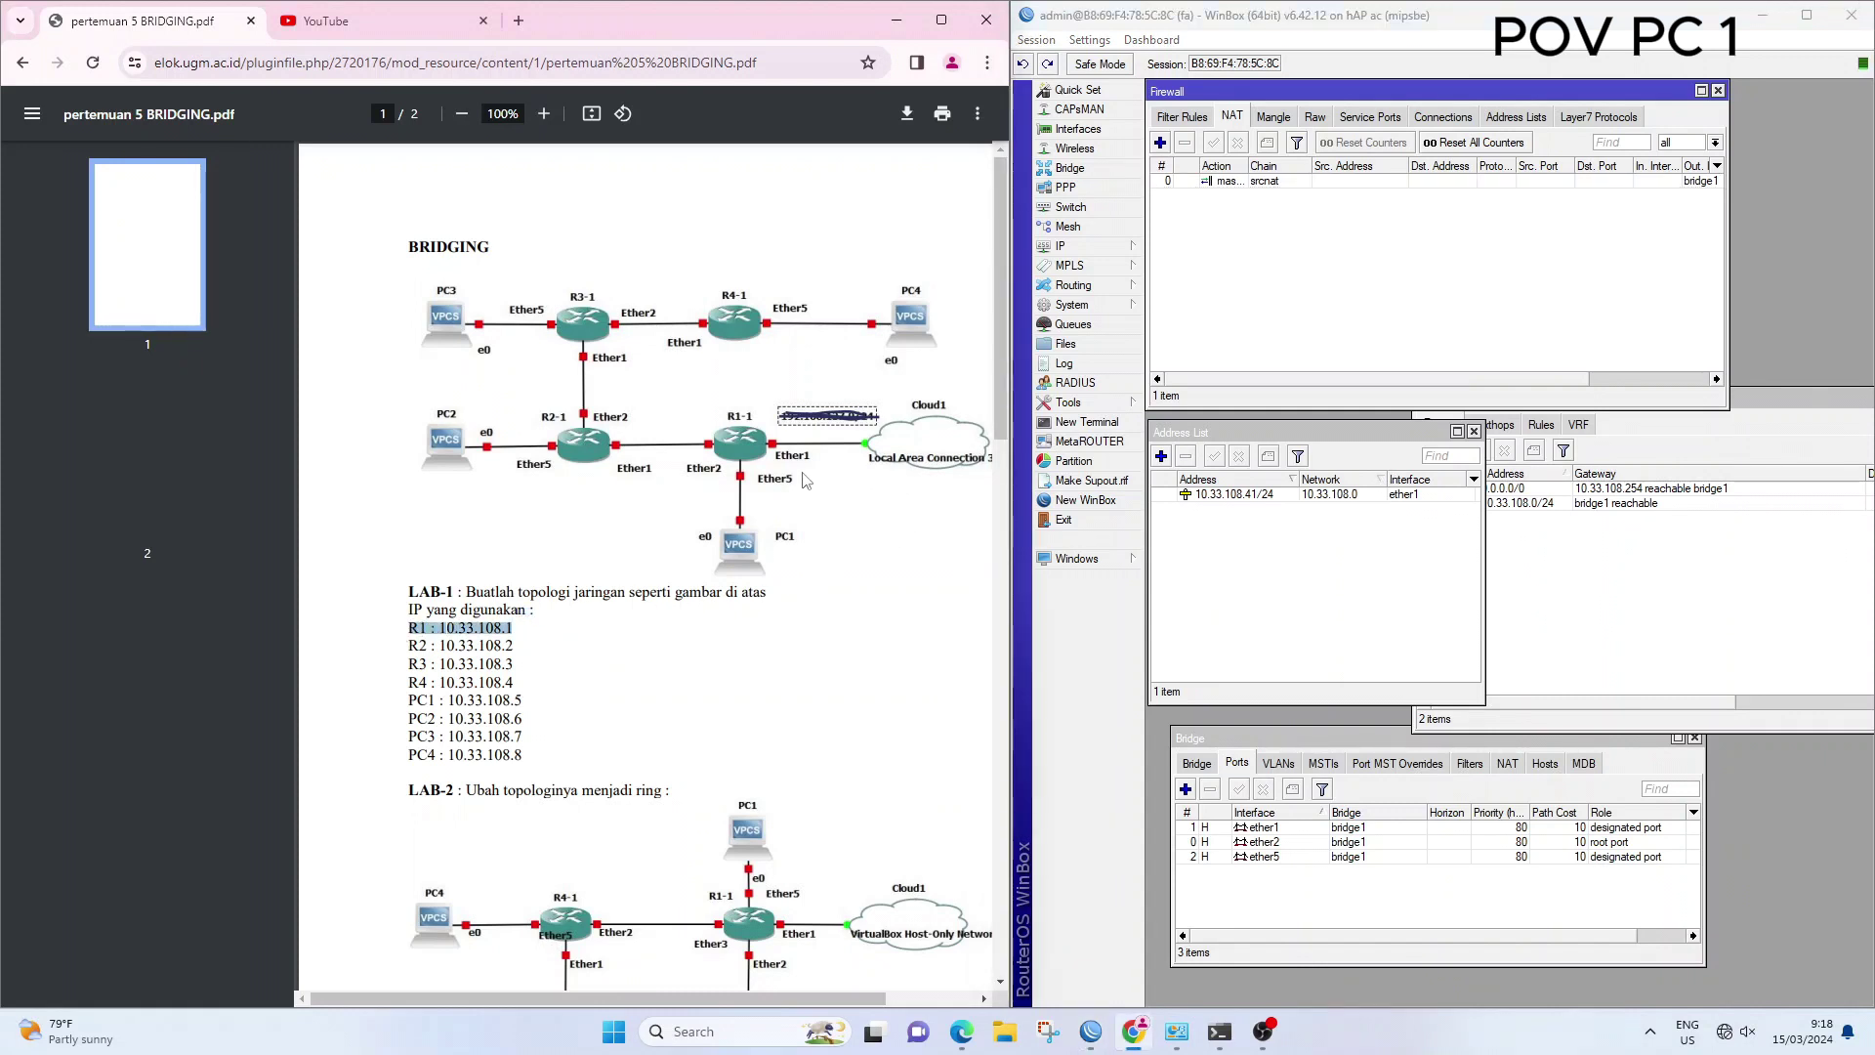
left_click(844, 479)
left_click(1161, 457)
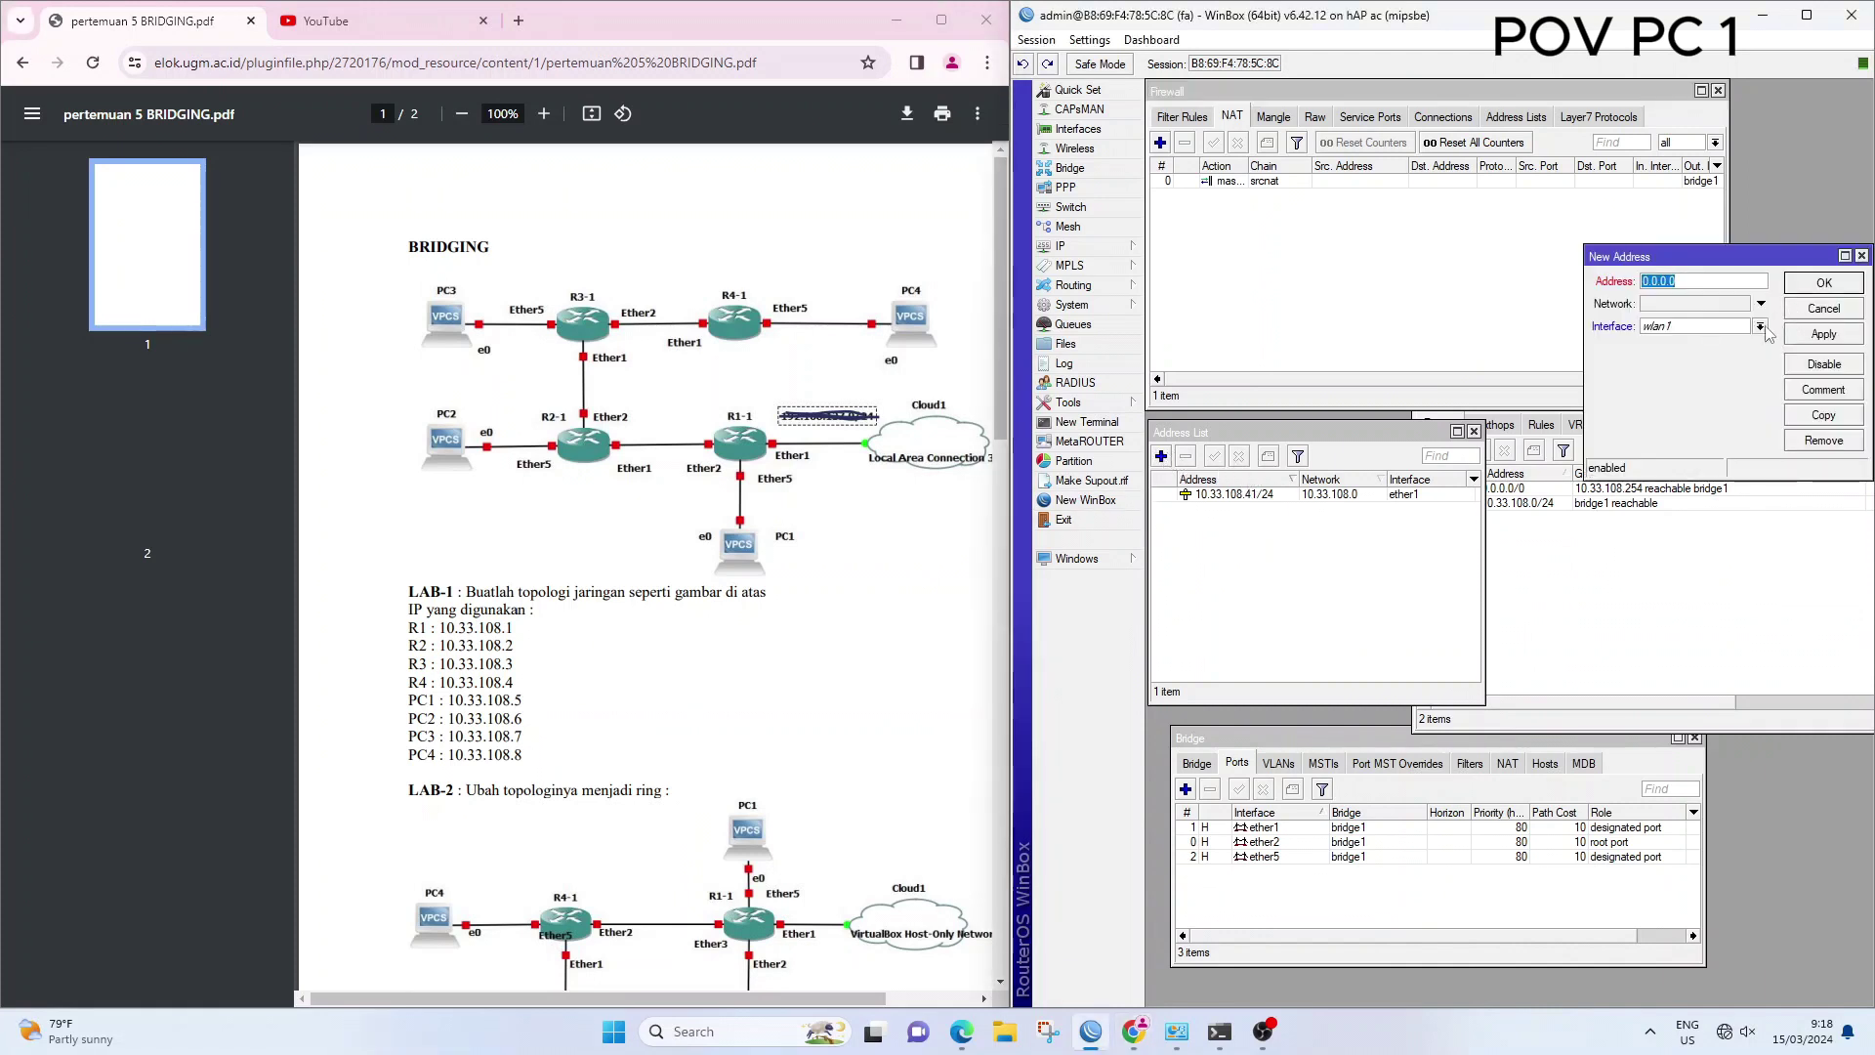
left_click(1761, 327)
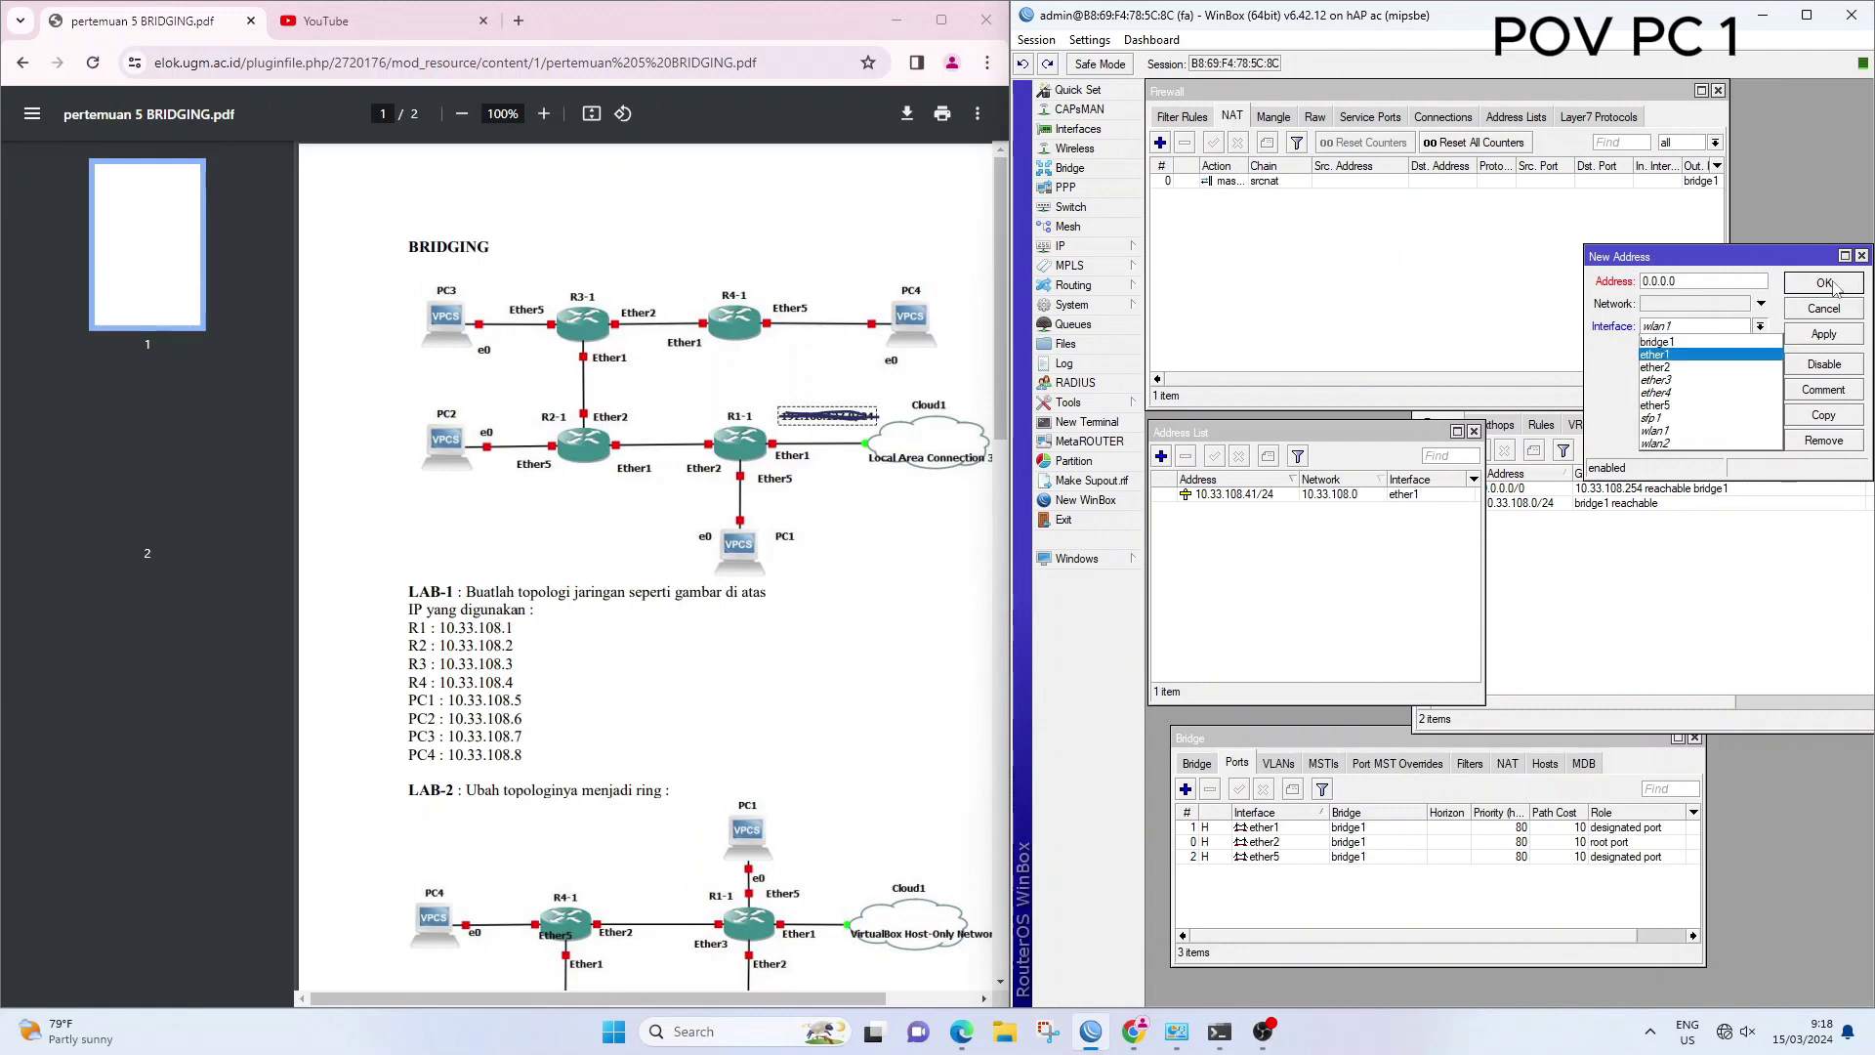
left_click(1863, 254)
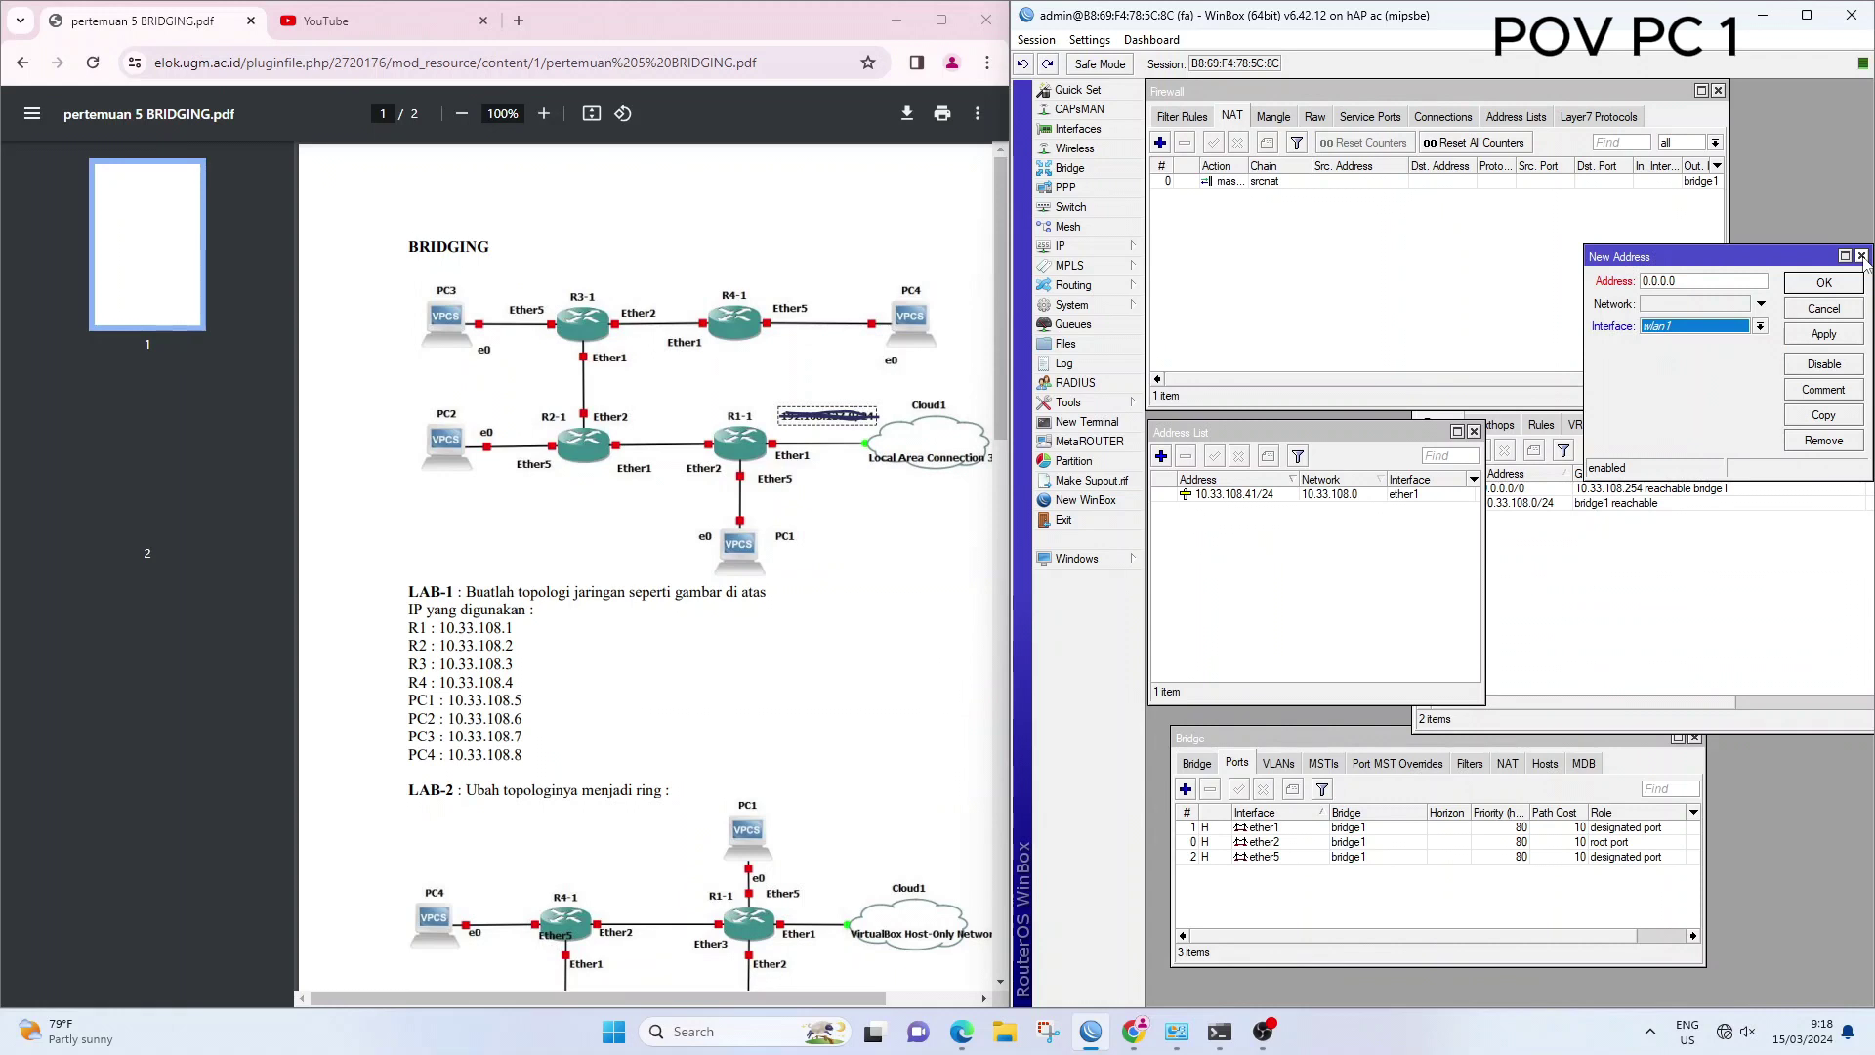
left_click(1861, 256)
Inspect the route list and the fields for a new route, discarding the blank entry
left_click(1620, 556)
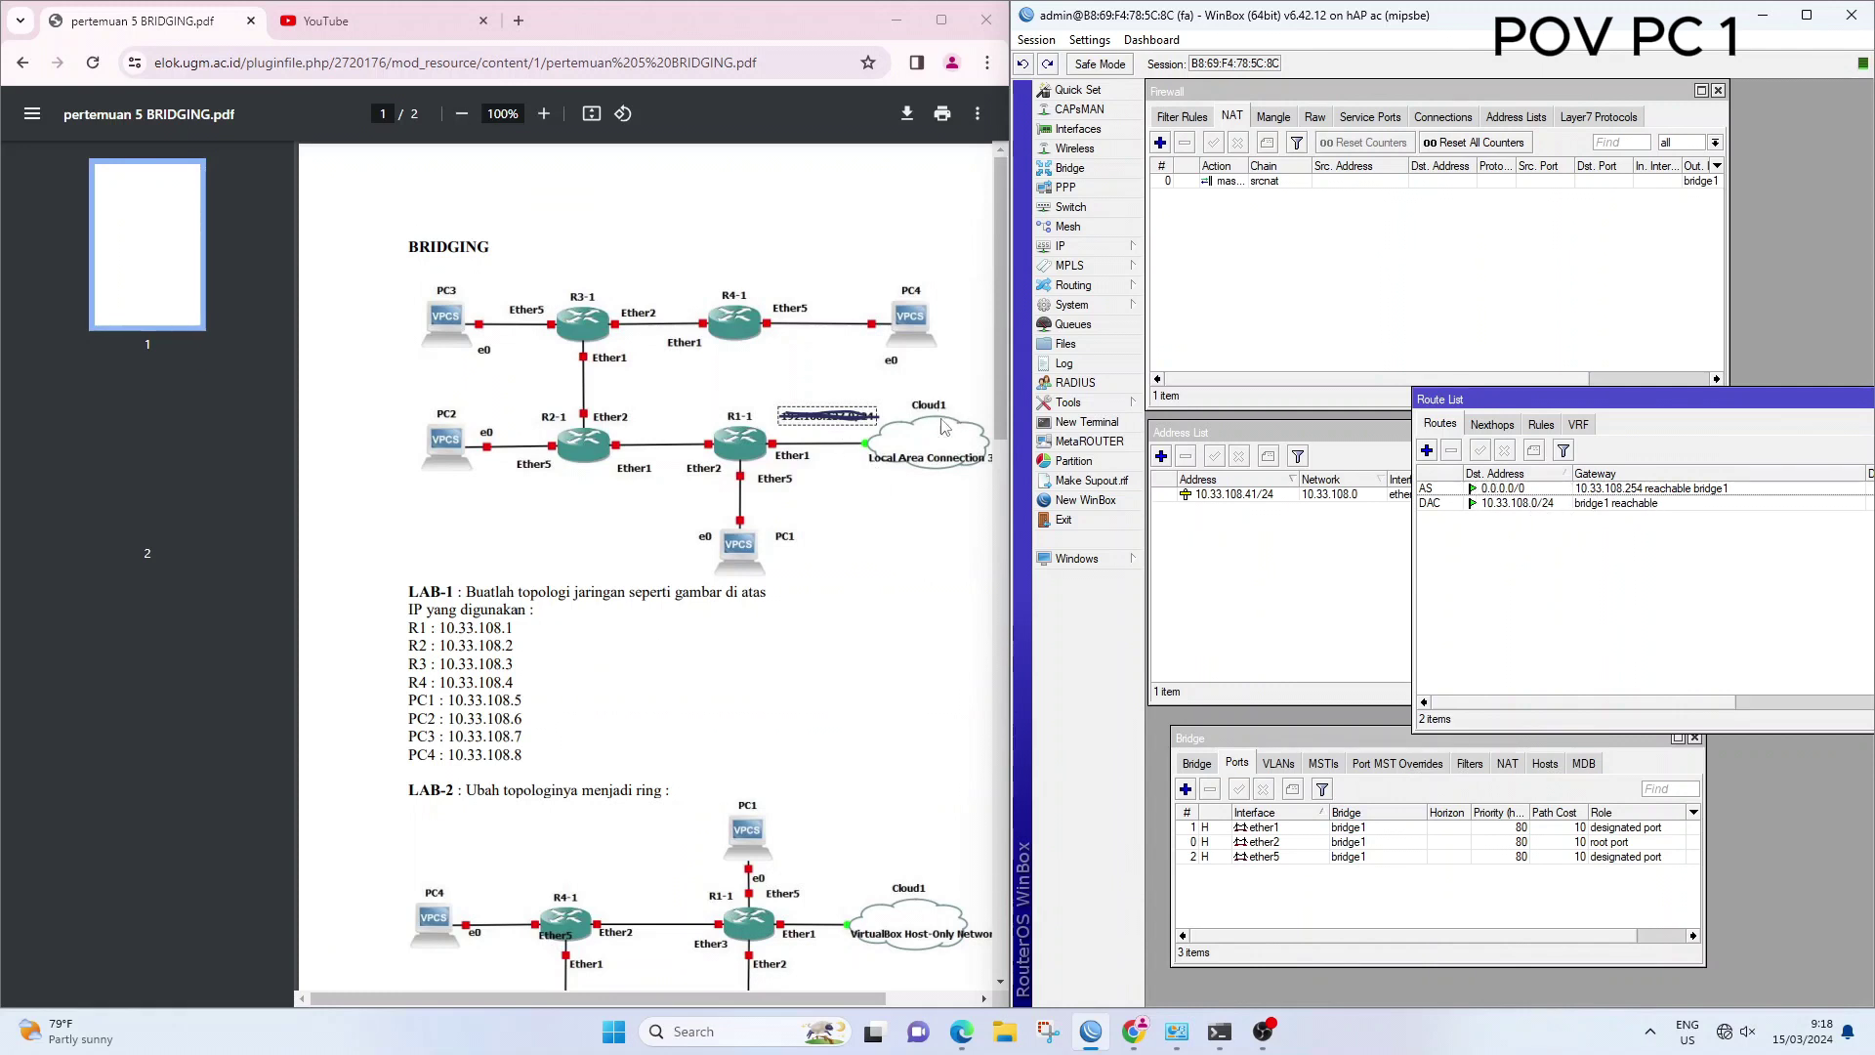
left_click(1427, 450)
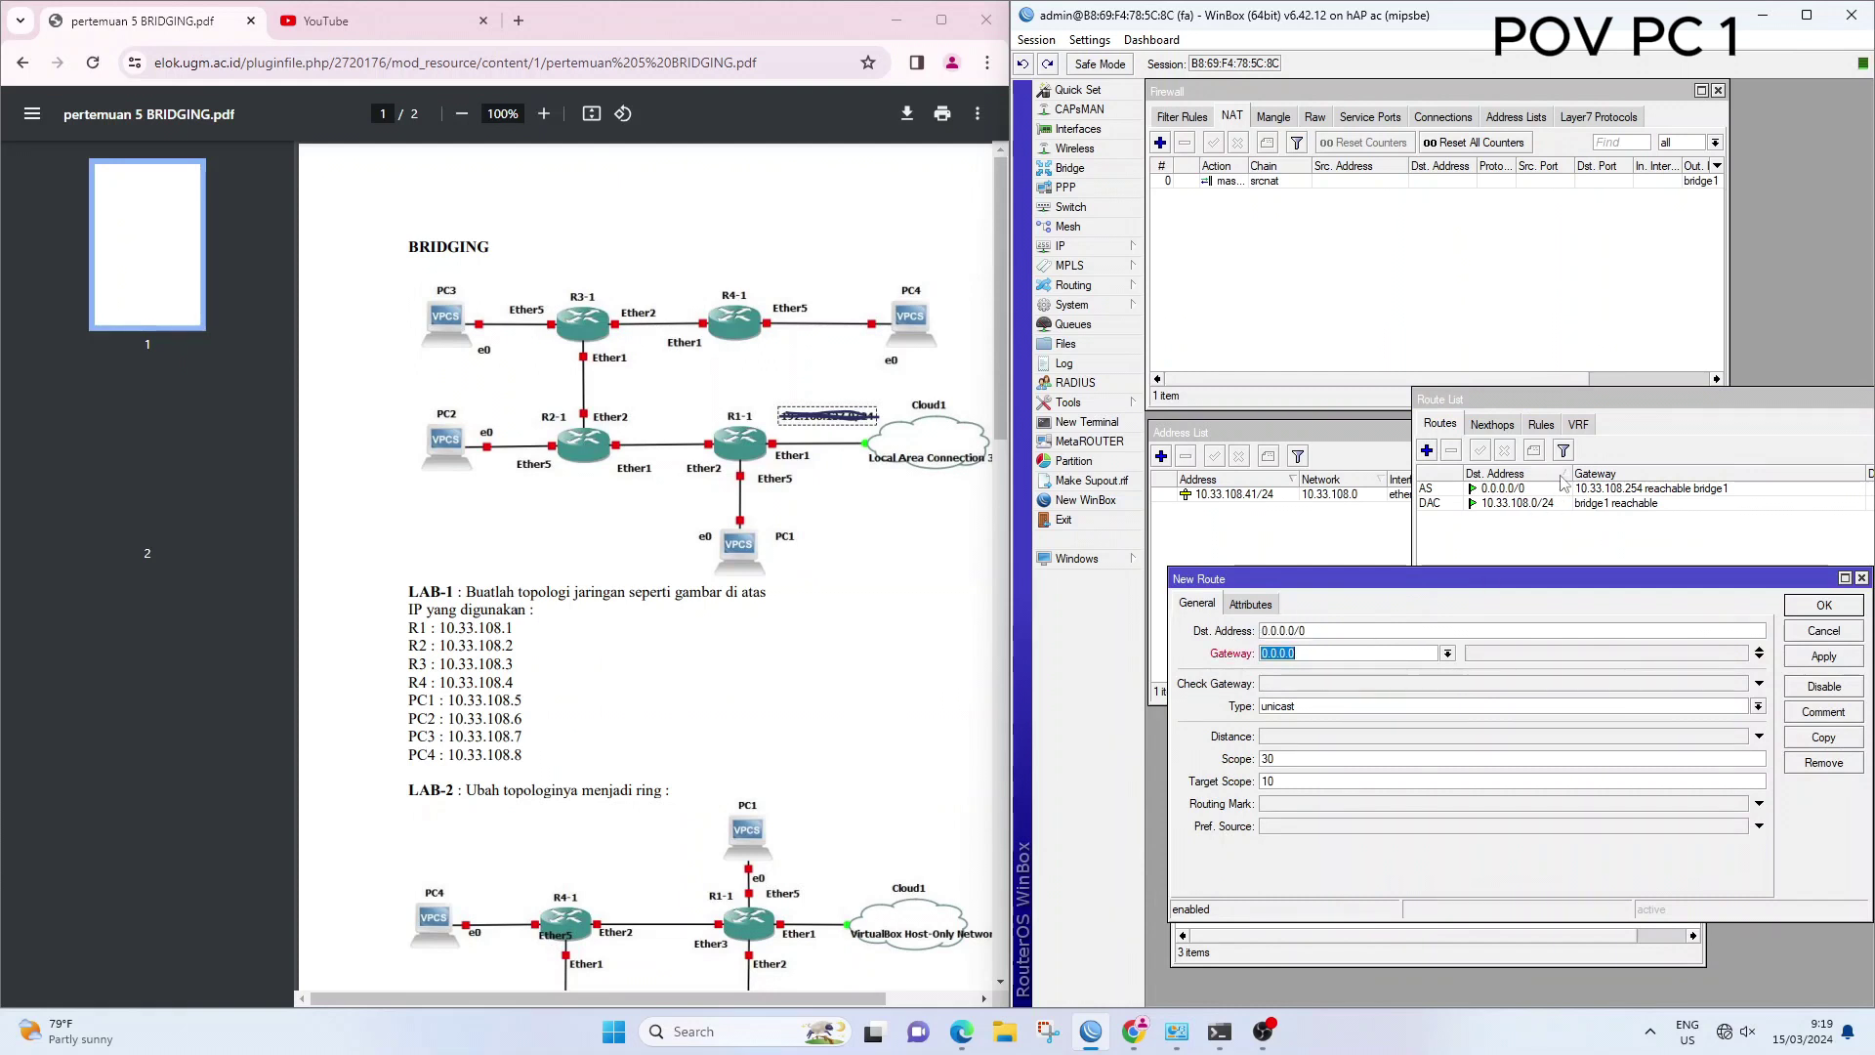
left_click(1861, 578)
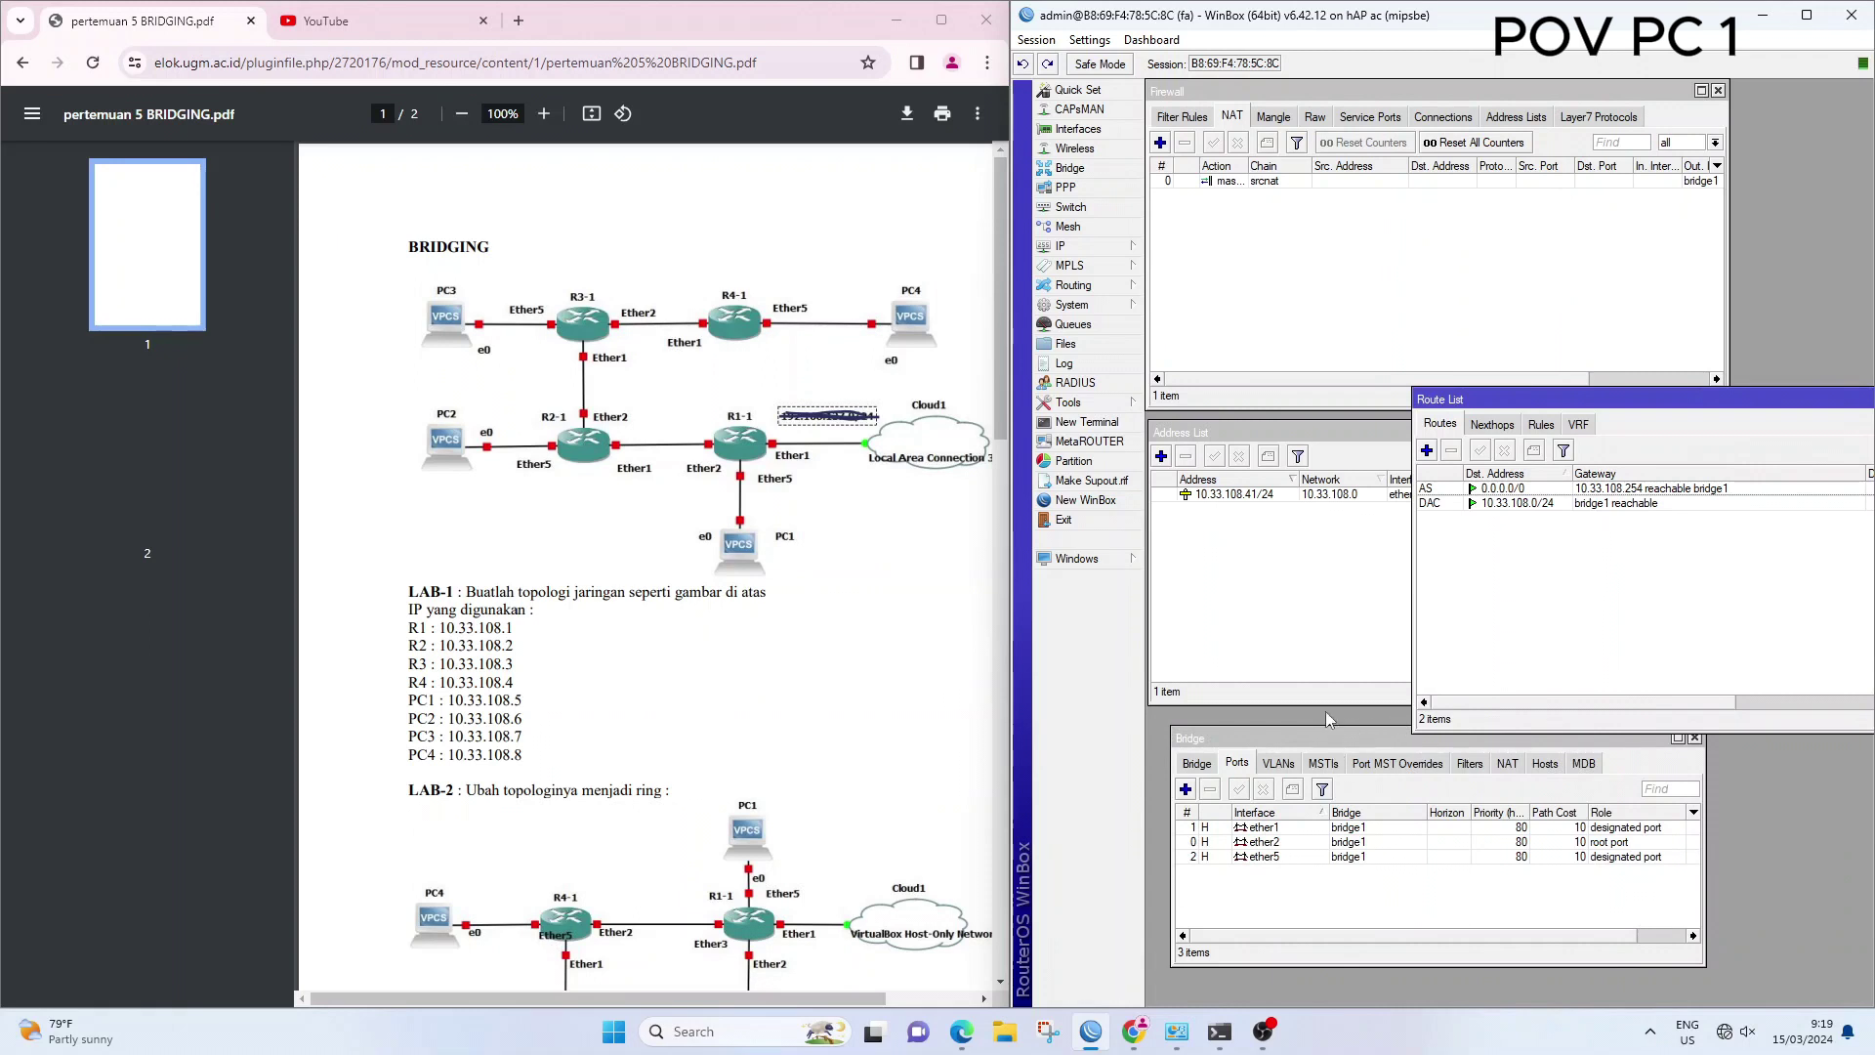
Inspect the bridge list and the fields for a new bridge, discard the blank entry and show the bridge ports
left_click(1197, 763)
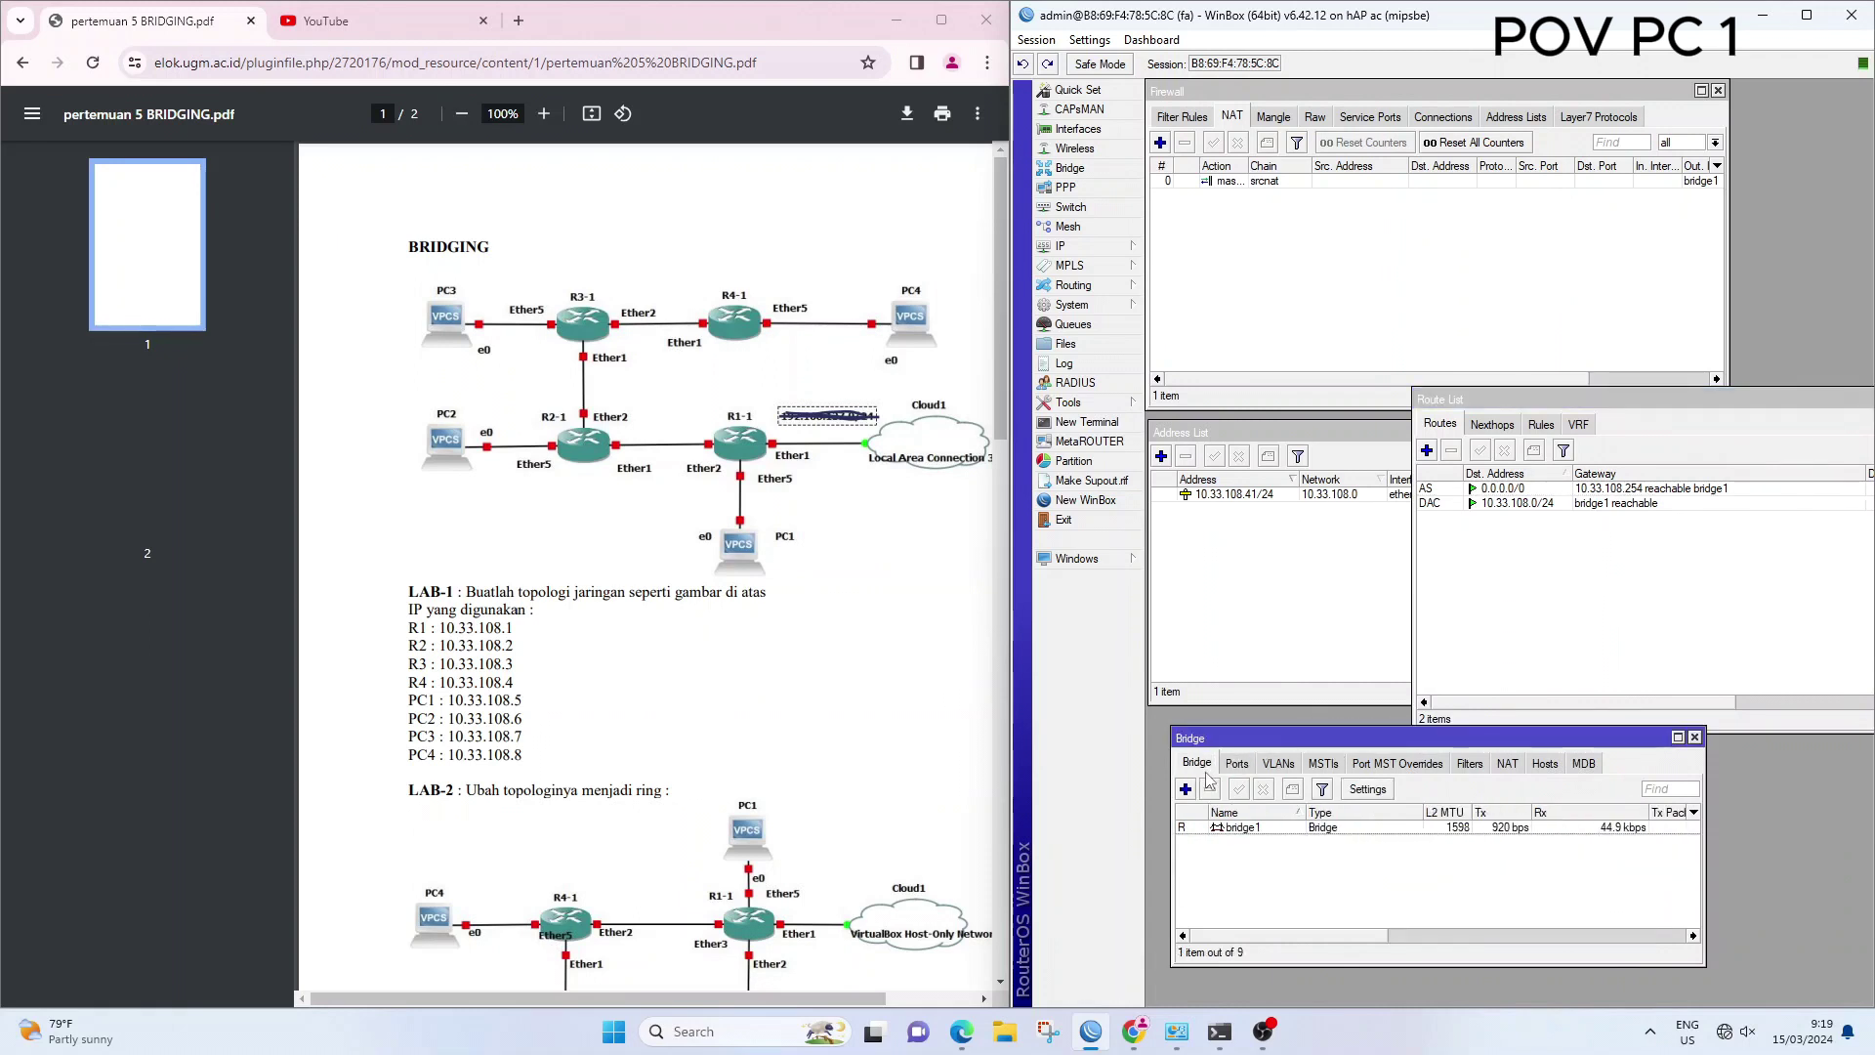
left_click(1252, 828)
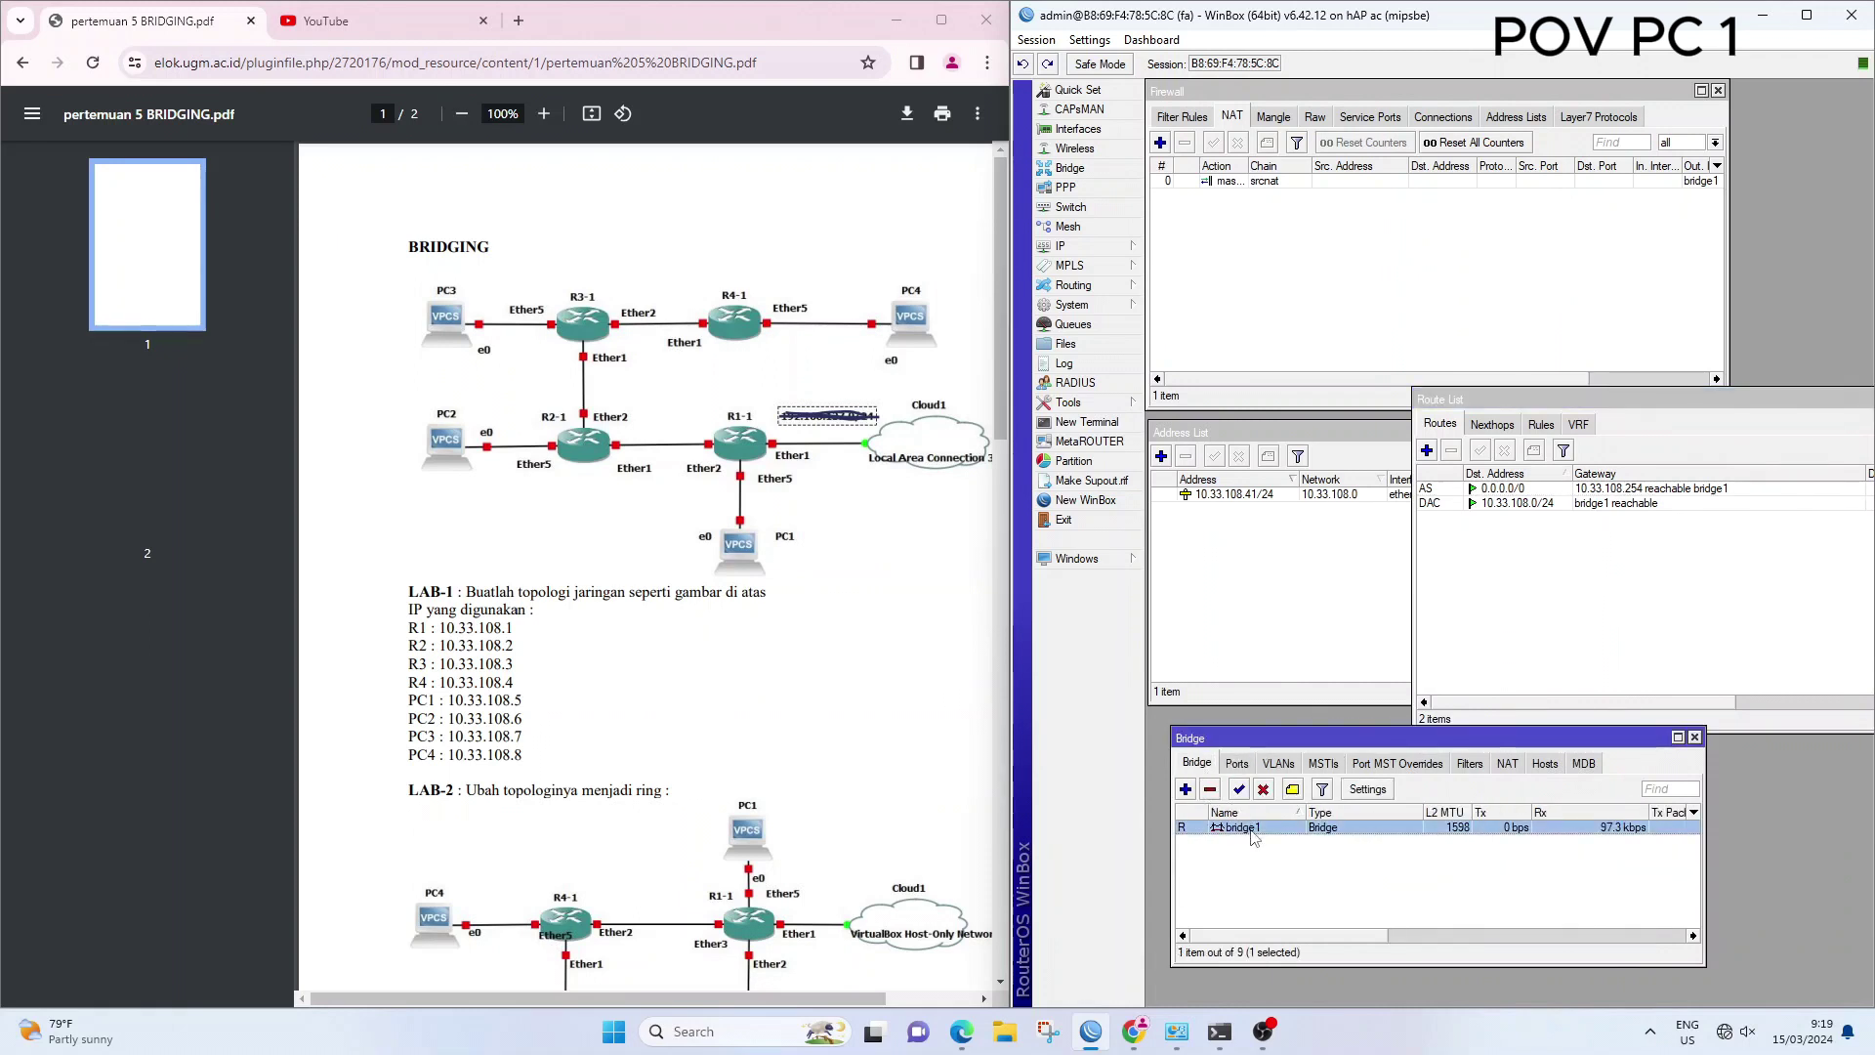
left_click(1185, 789)
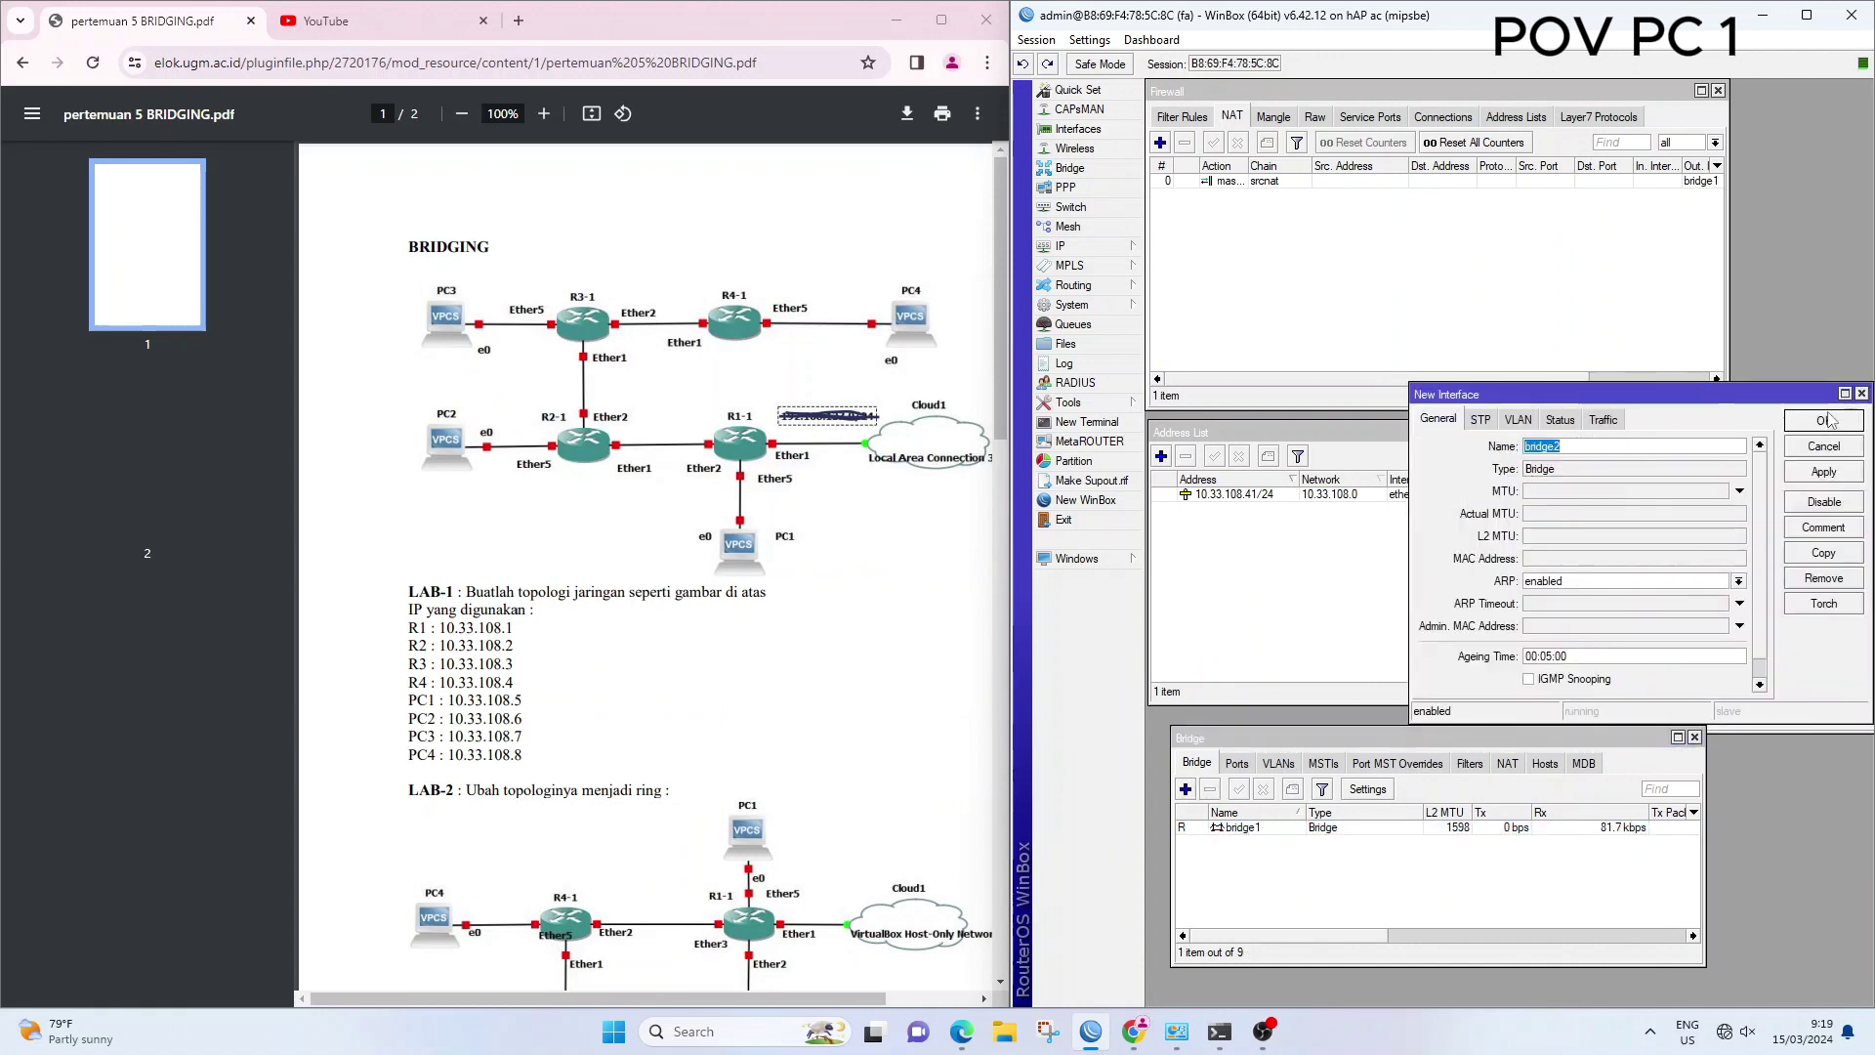
left_click(1861, 393)
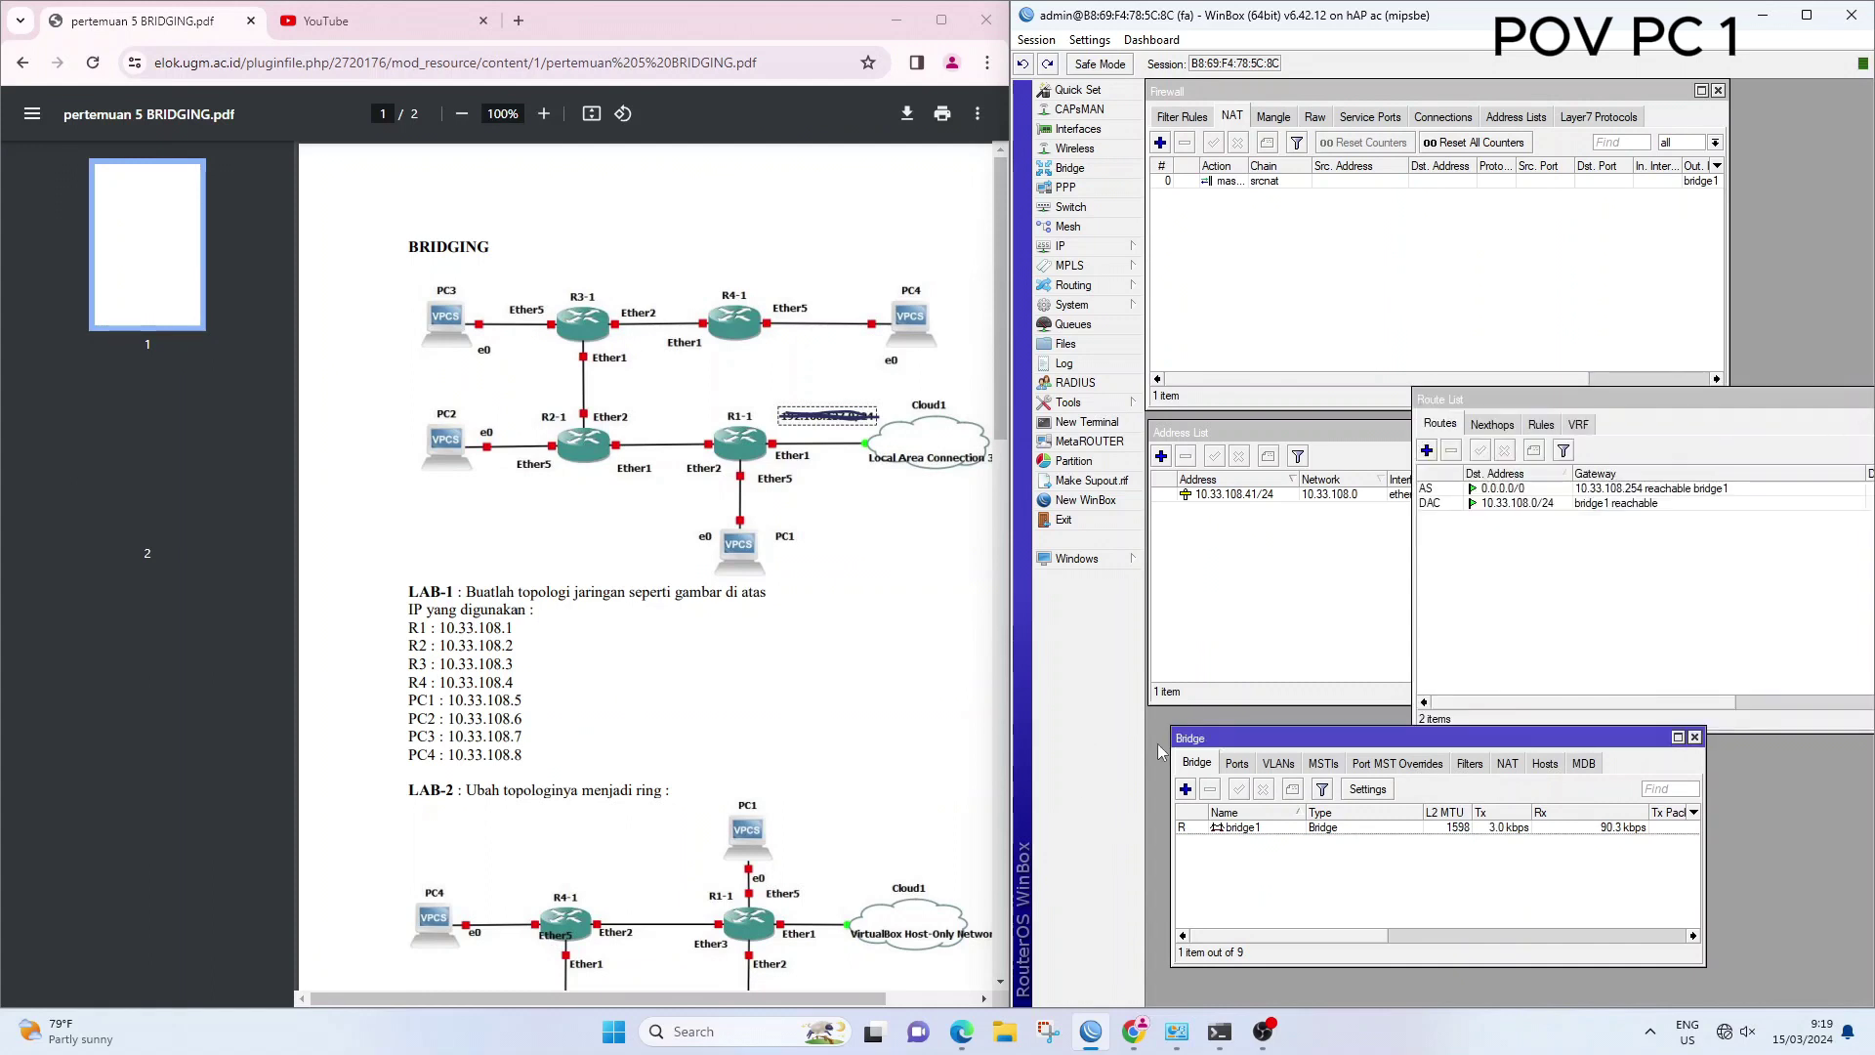
left_click(1238, 765)
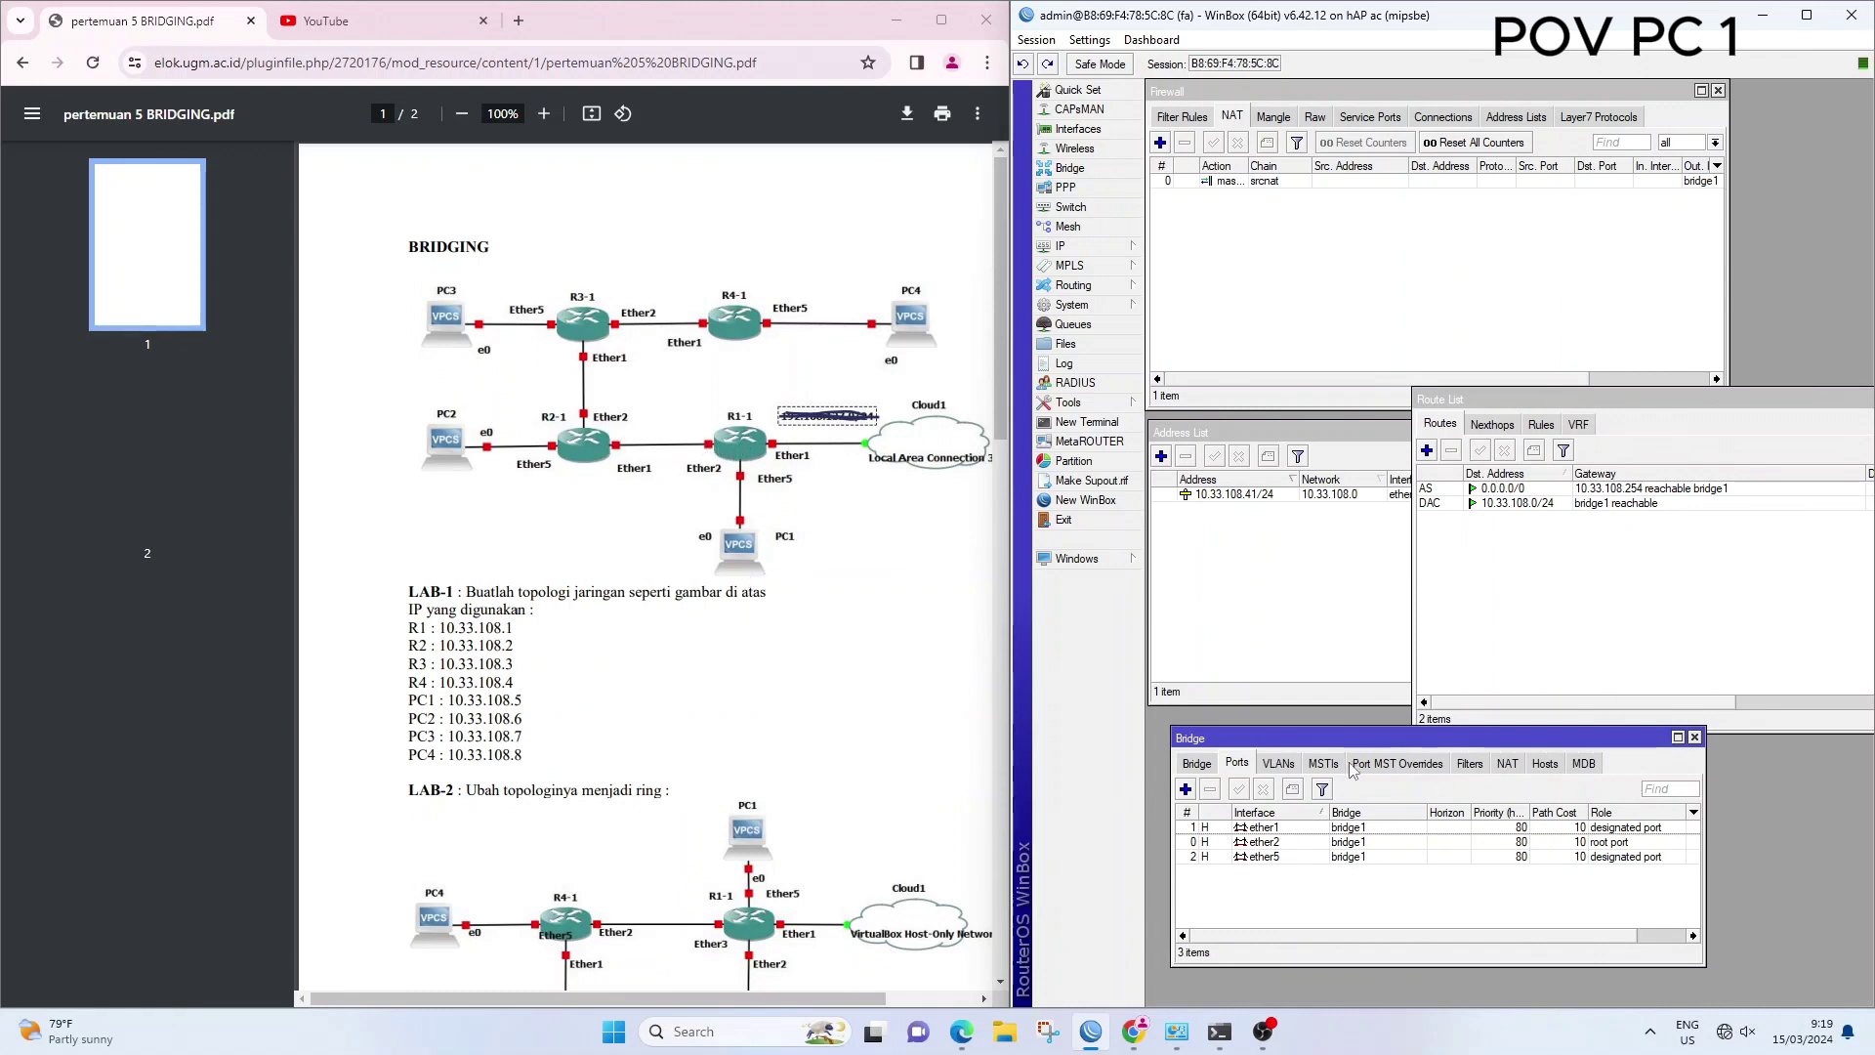
Inspect the available actions and general fields for a new firewall NAT rule, discarding the blank rule
left_click(1230, 117)
left_click(1160, 143)
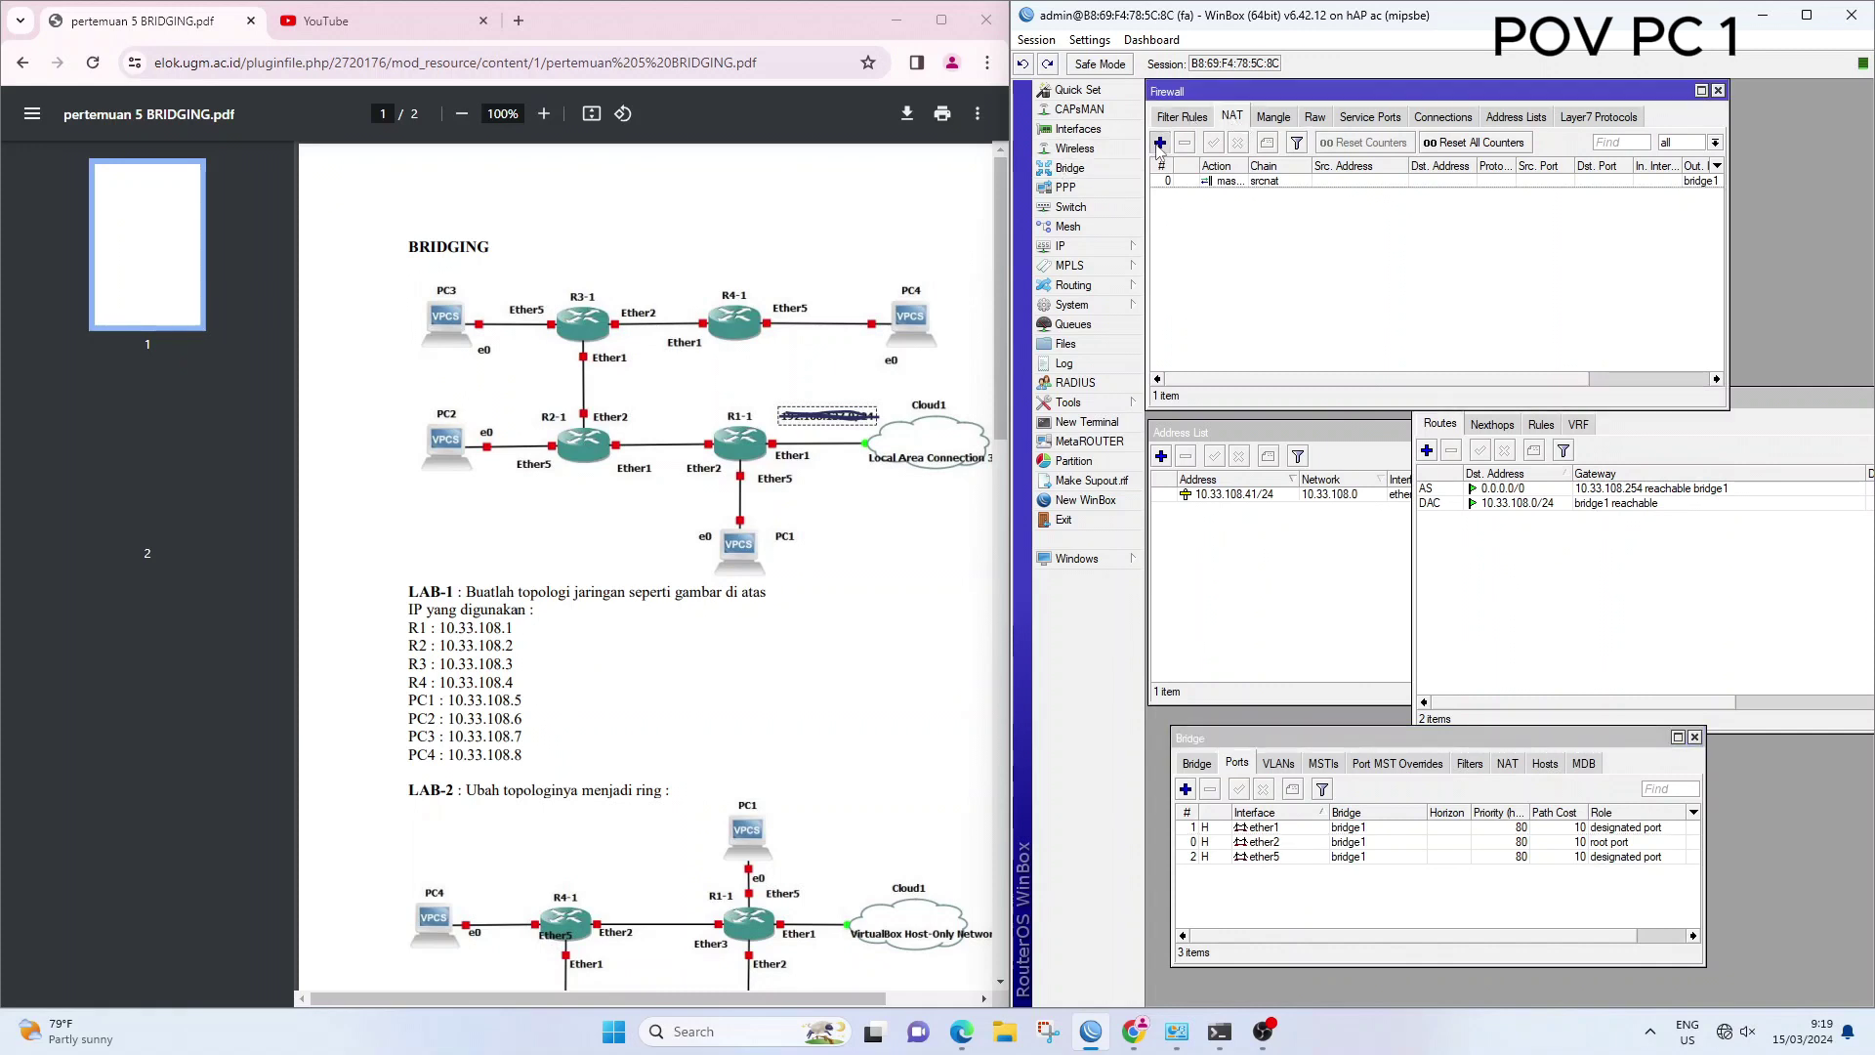
left_click(1351, 302)
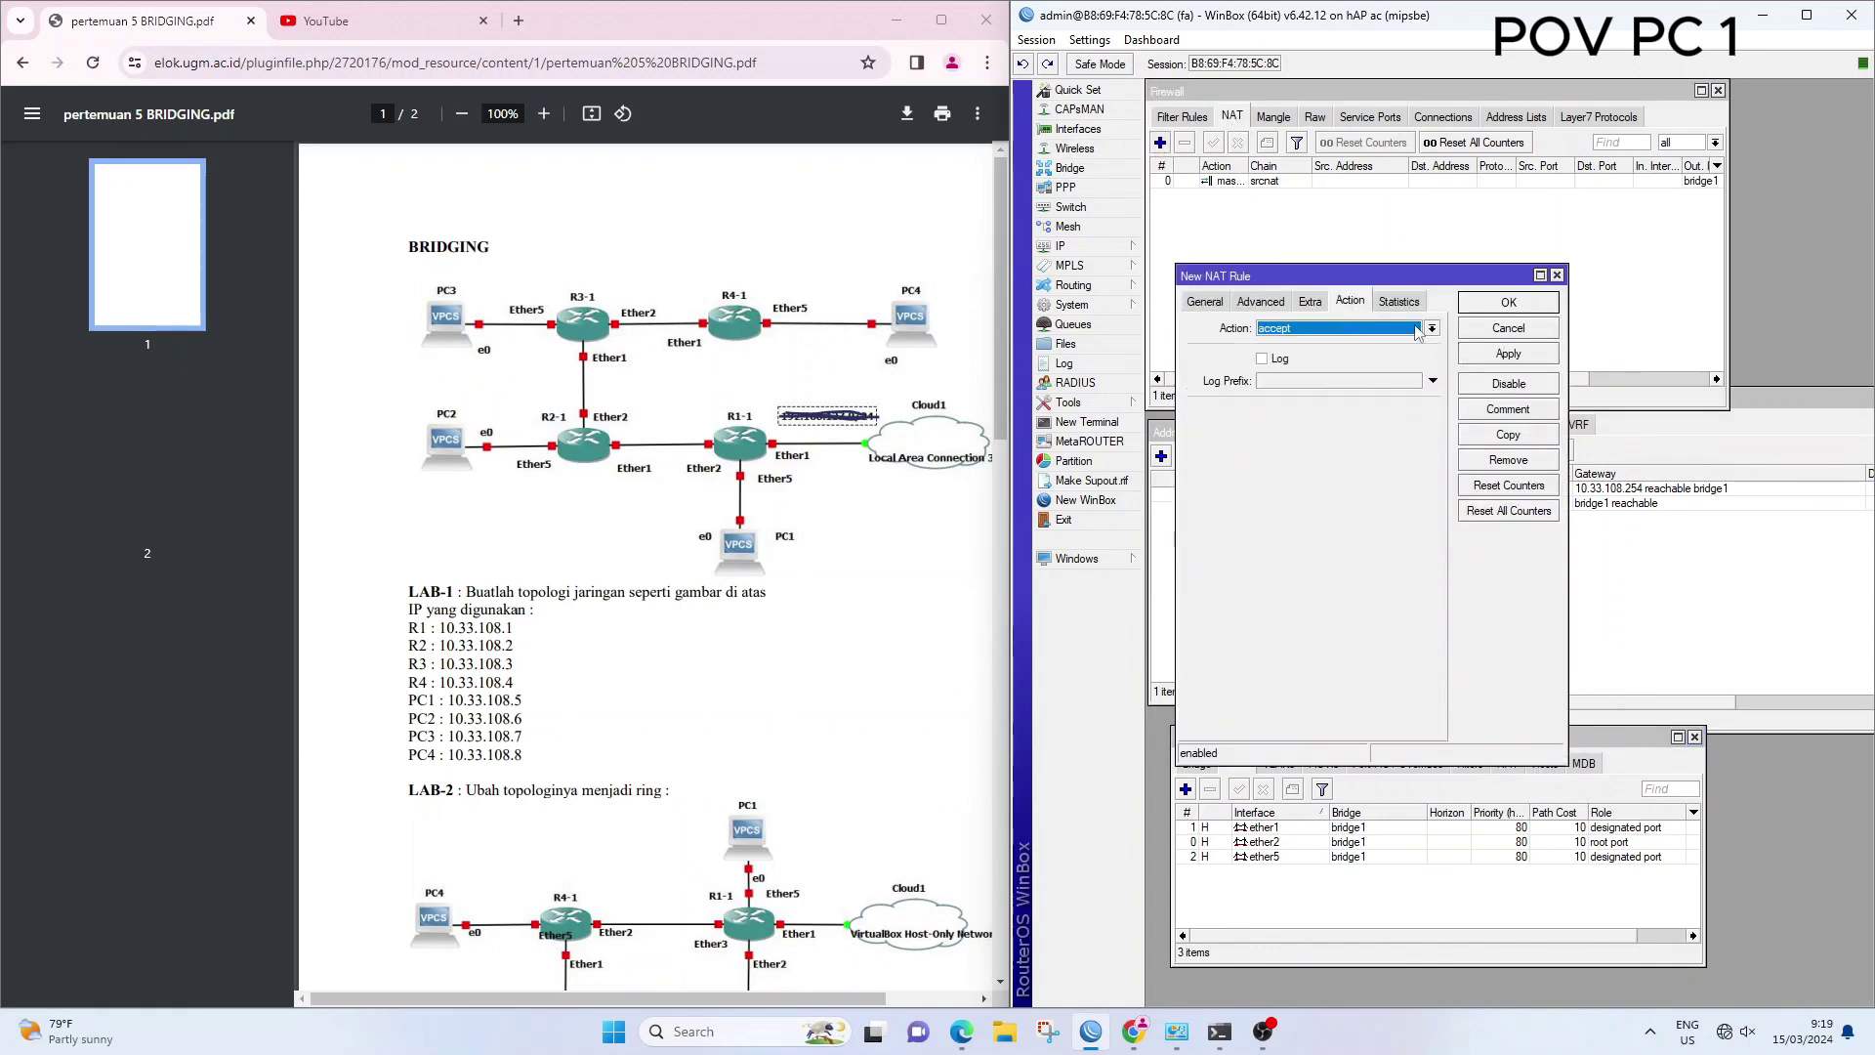
left_click(1431, 328)
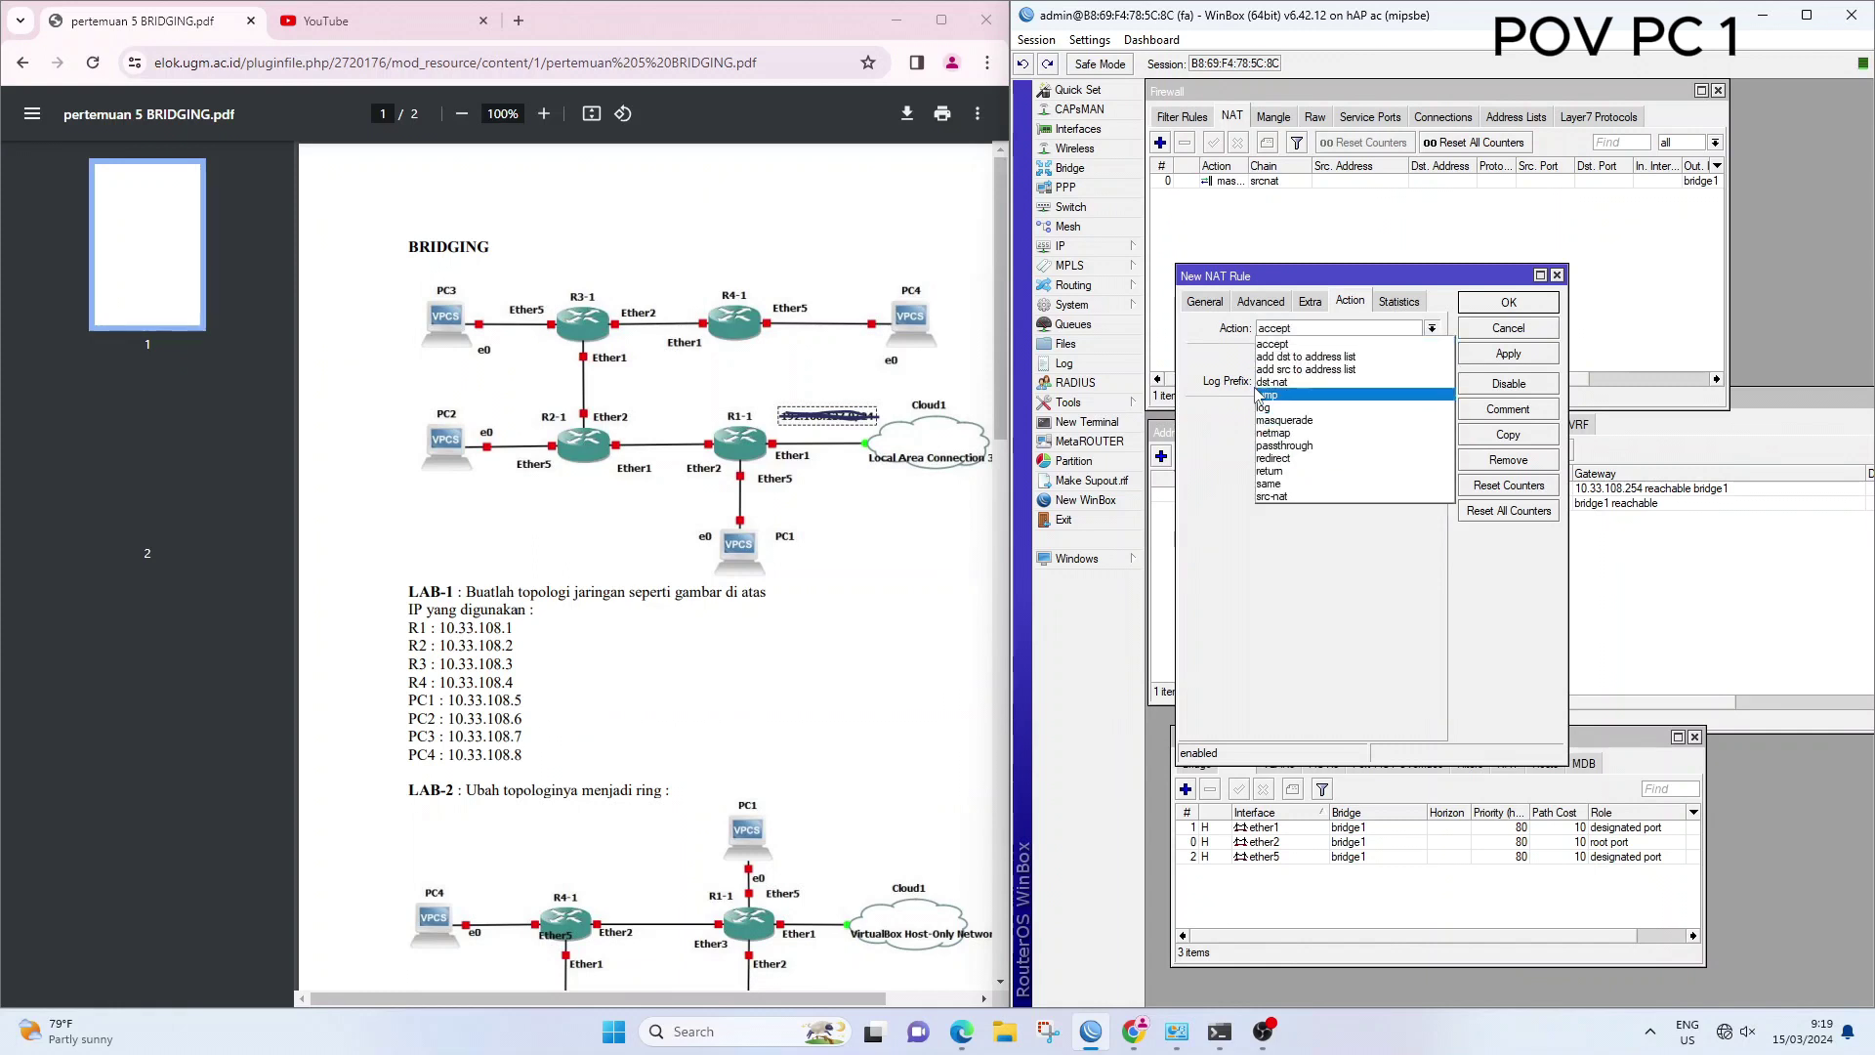
left_click(1222, 310)
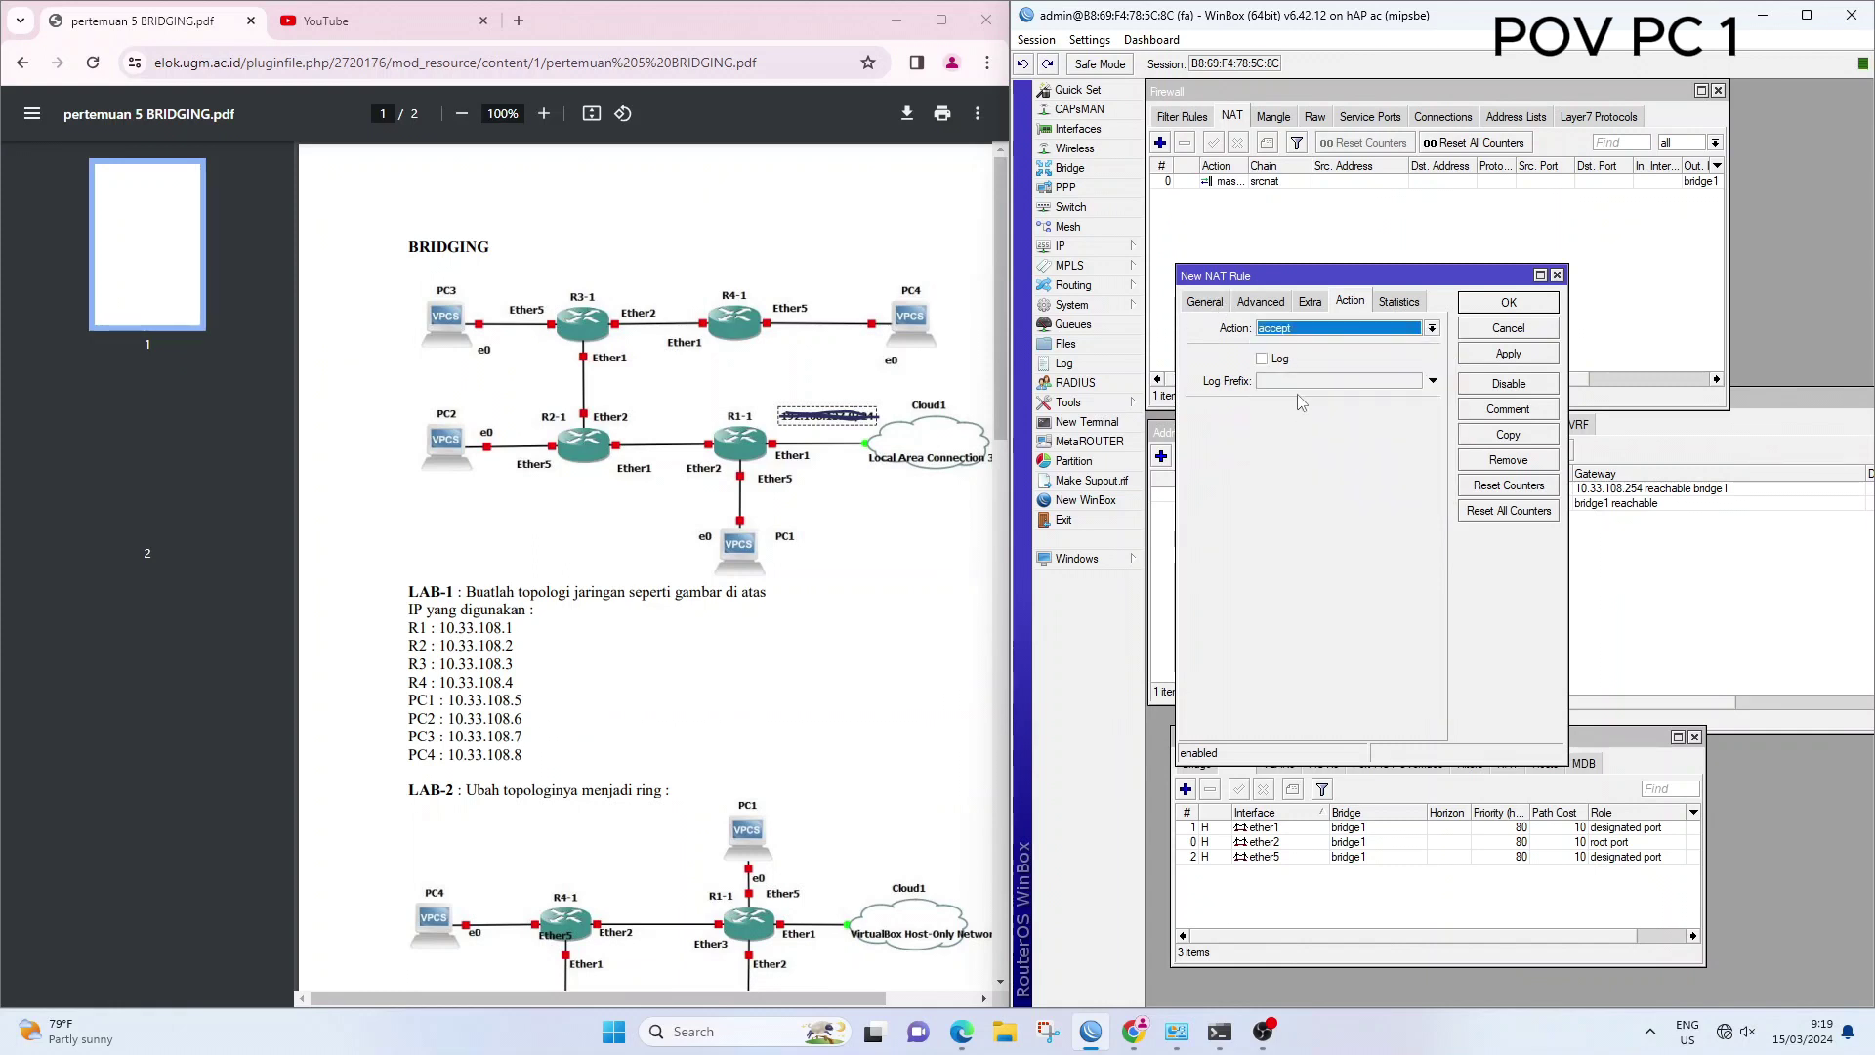
left_click(1217, 305)
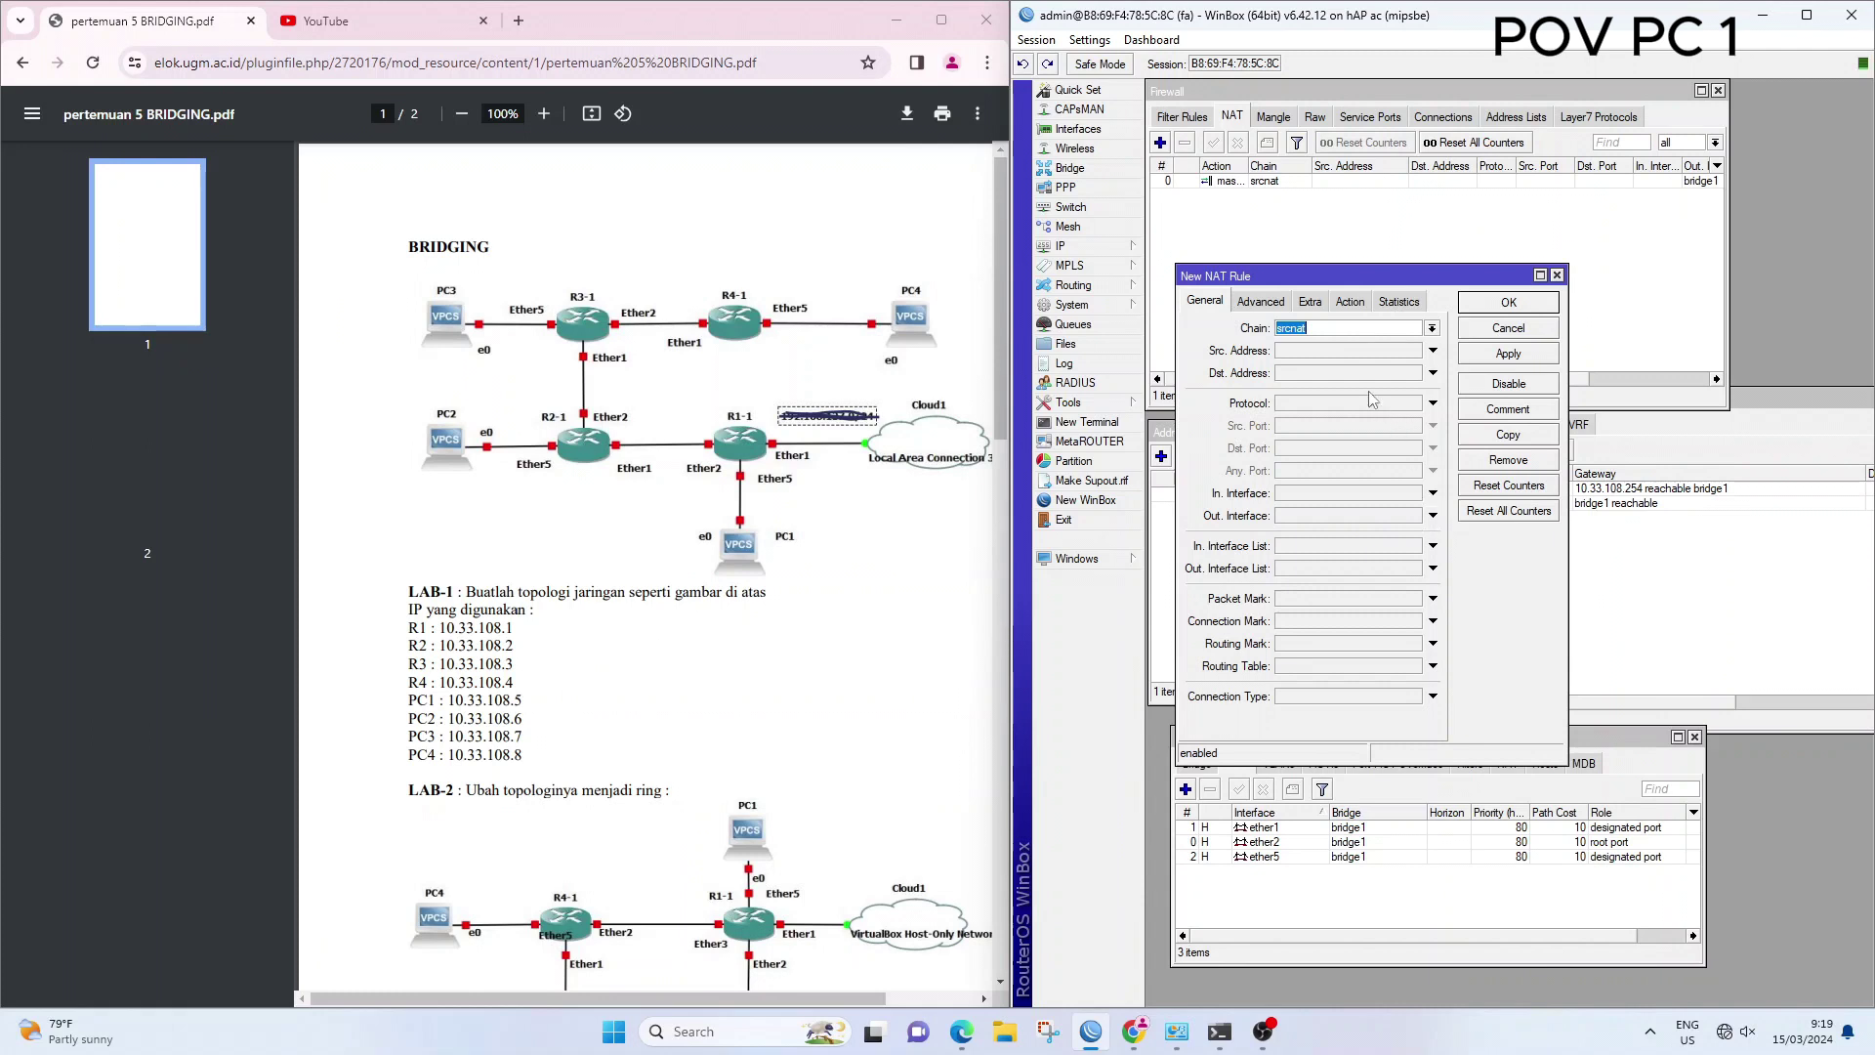
left_click(1557, 275)
Open the existing srcnat rule to check its outgoing interface, and return to the bridge ports list
double_click(1342, 182)
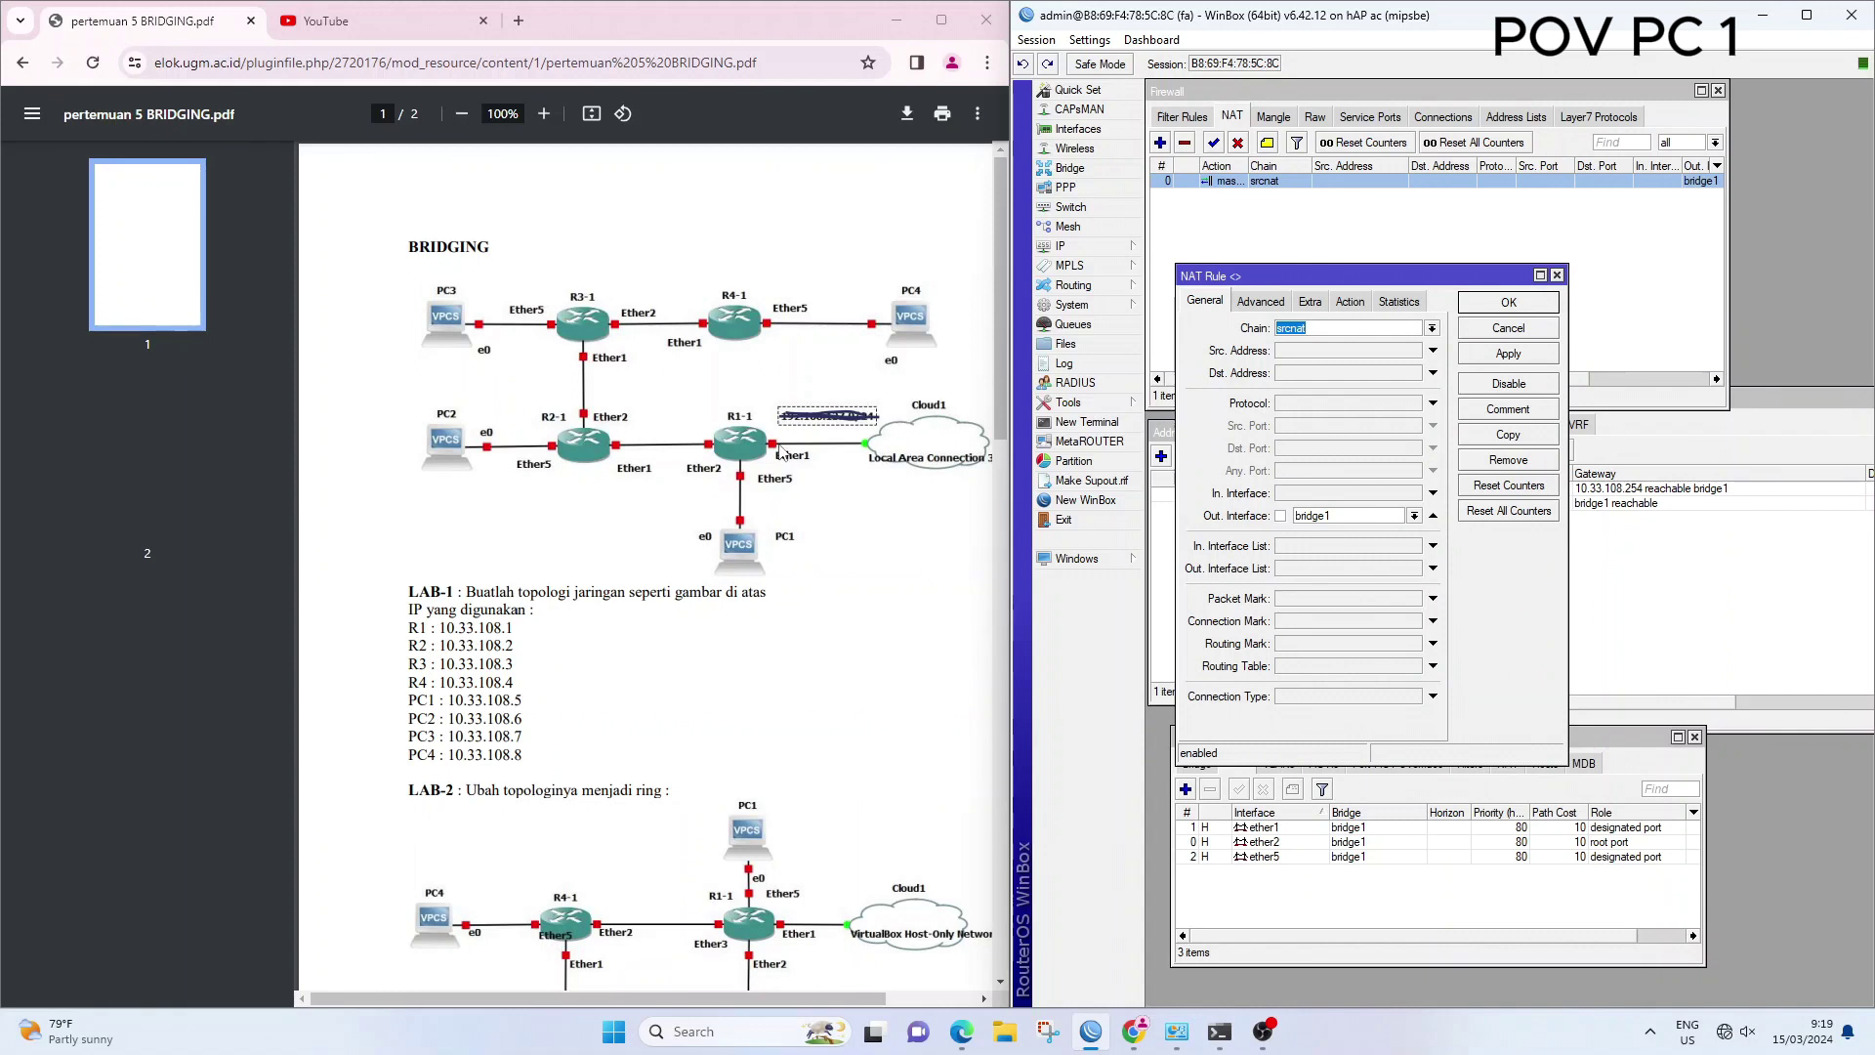
left_click(1650, 600)
left_click(1373, 815)
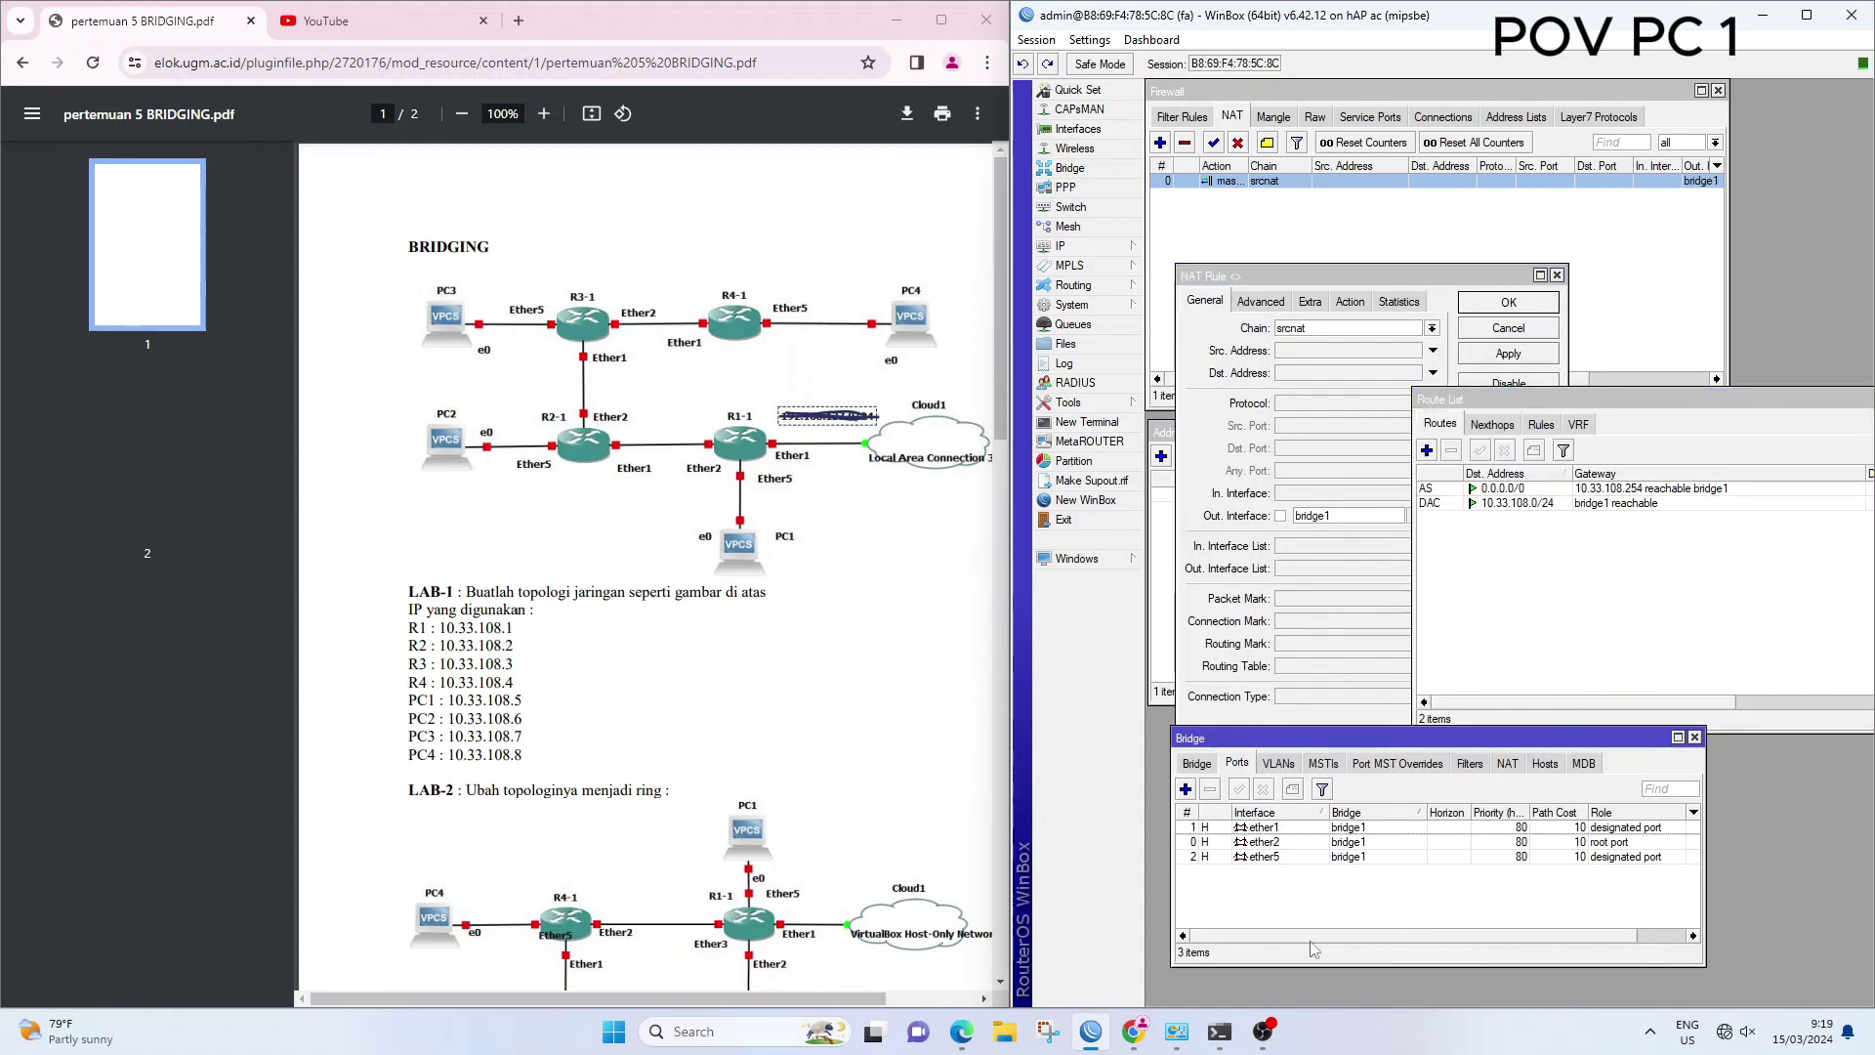
Check the IPv4 address, gateway and DNS settings of the Ethernet 2 adapter in Windows Network Connections, leaving them unedited
mouse_move(1190, 1043)
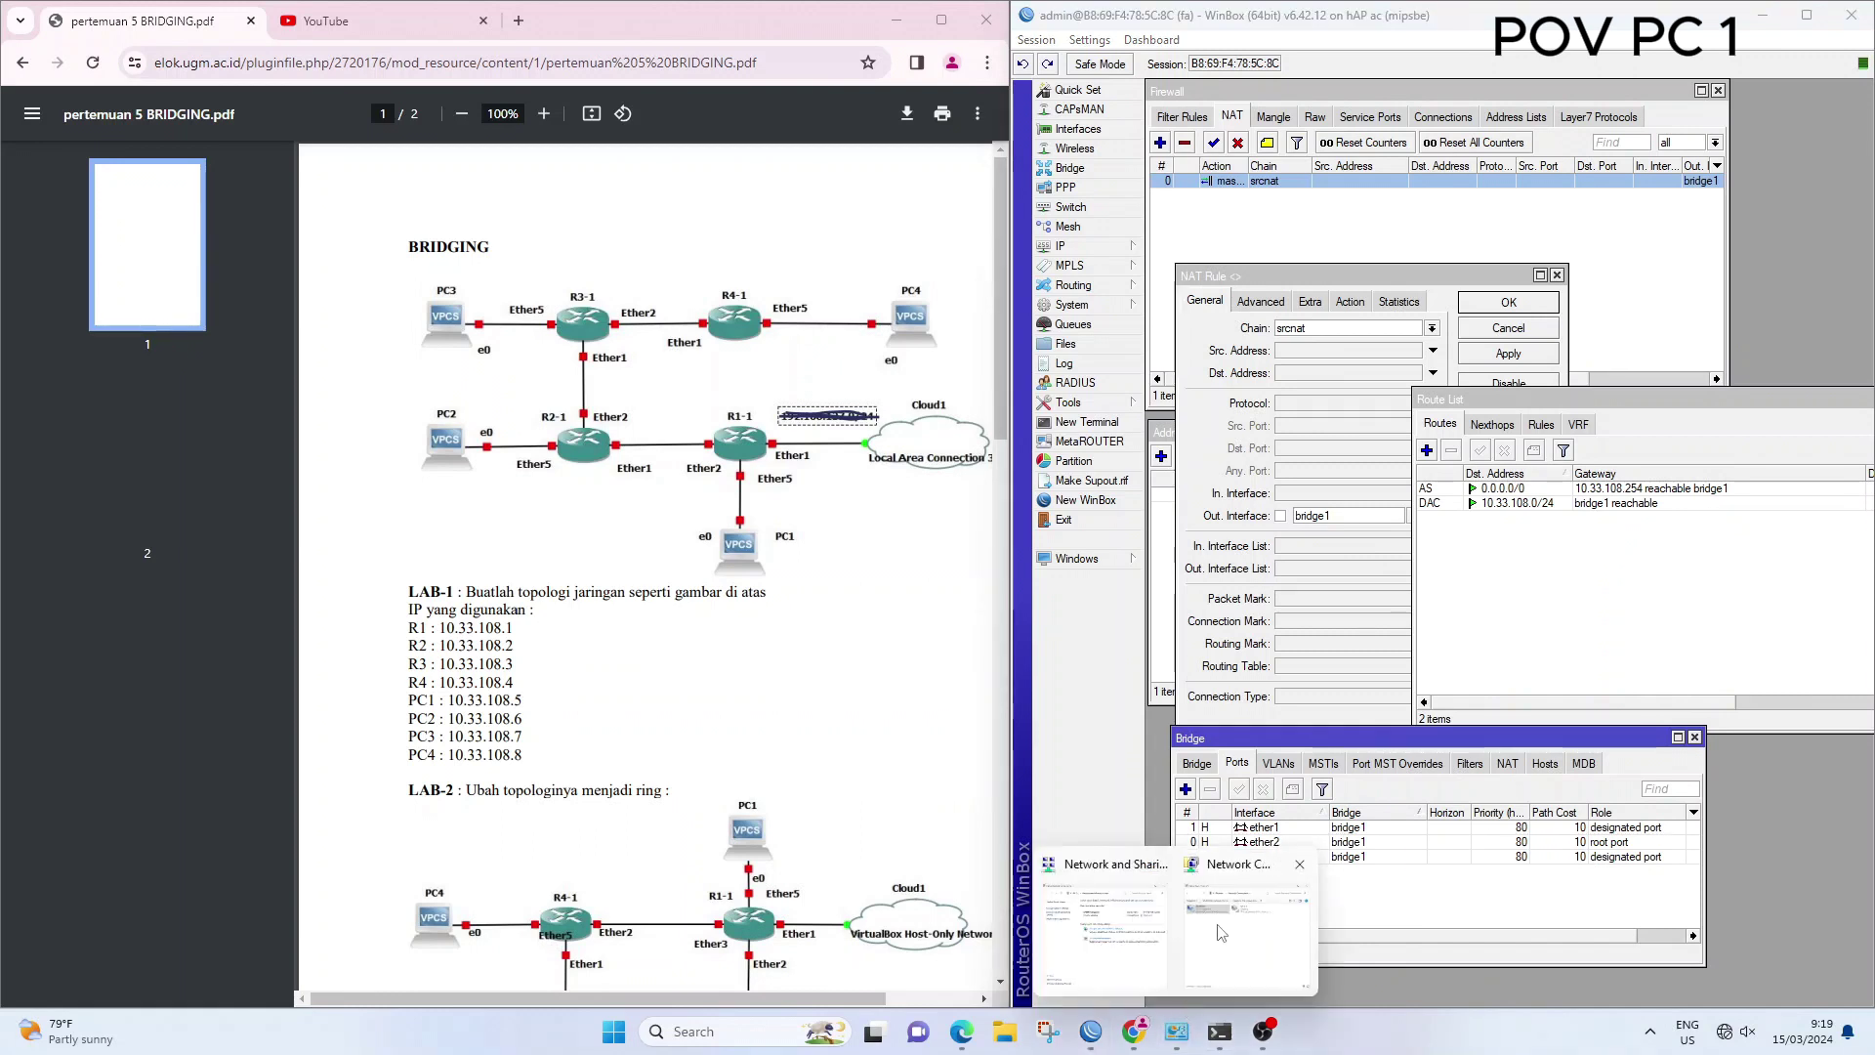
left_click(1186, 956)
right_click(1040, 312)
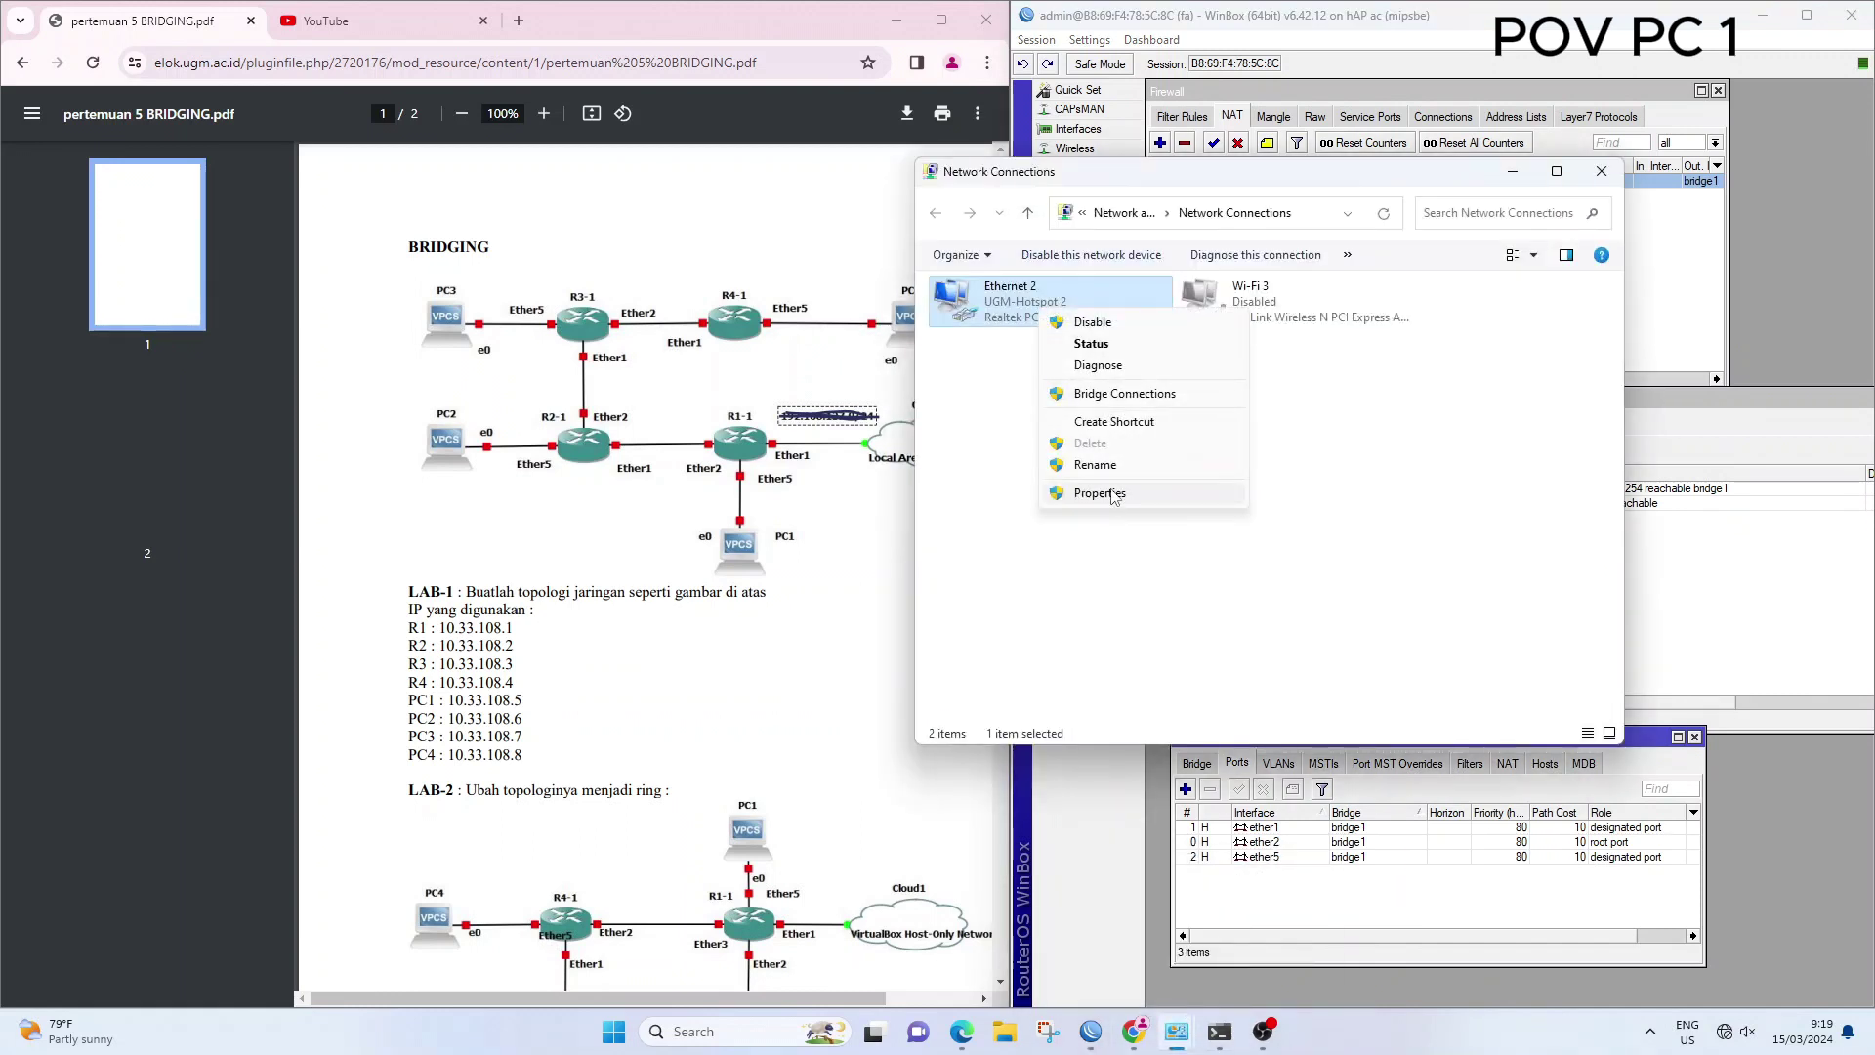
left_click(1113, 495)
left_click(1157, 528)
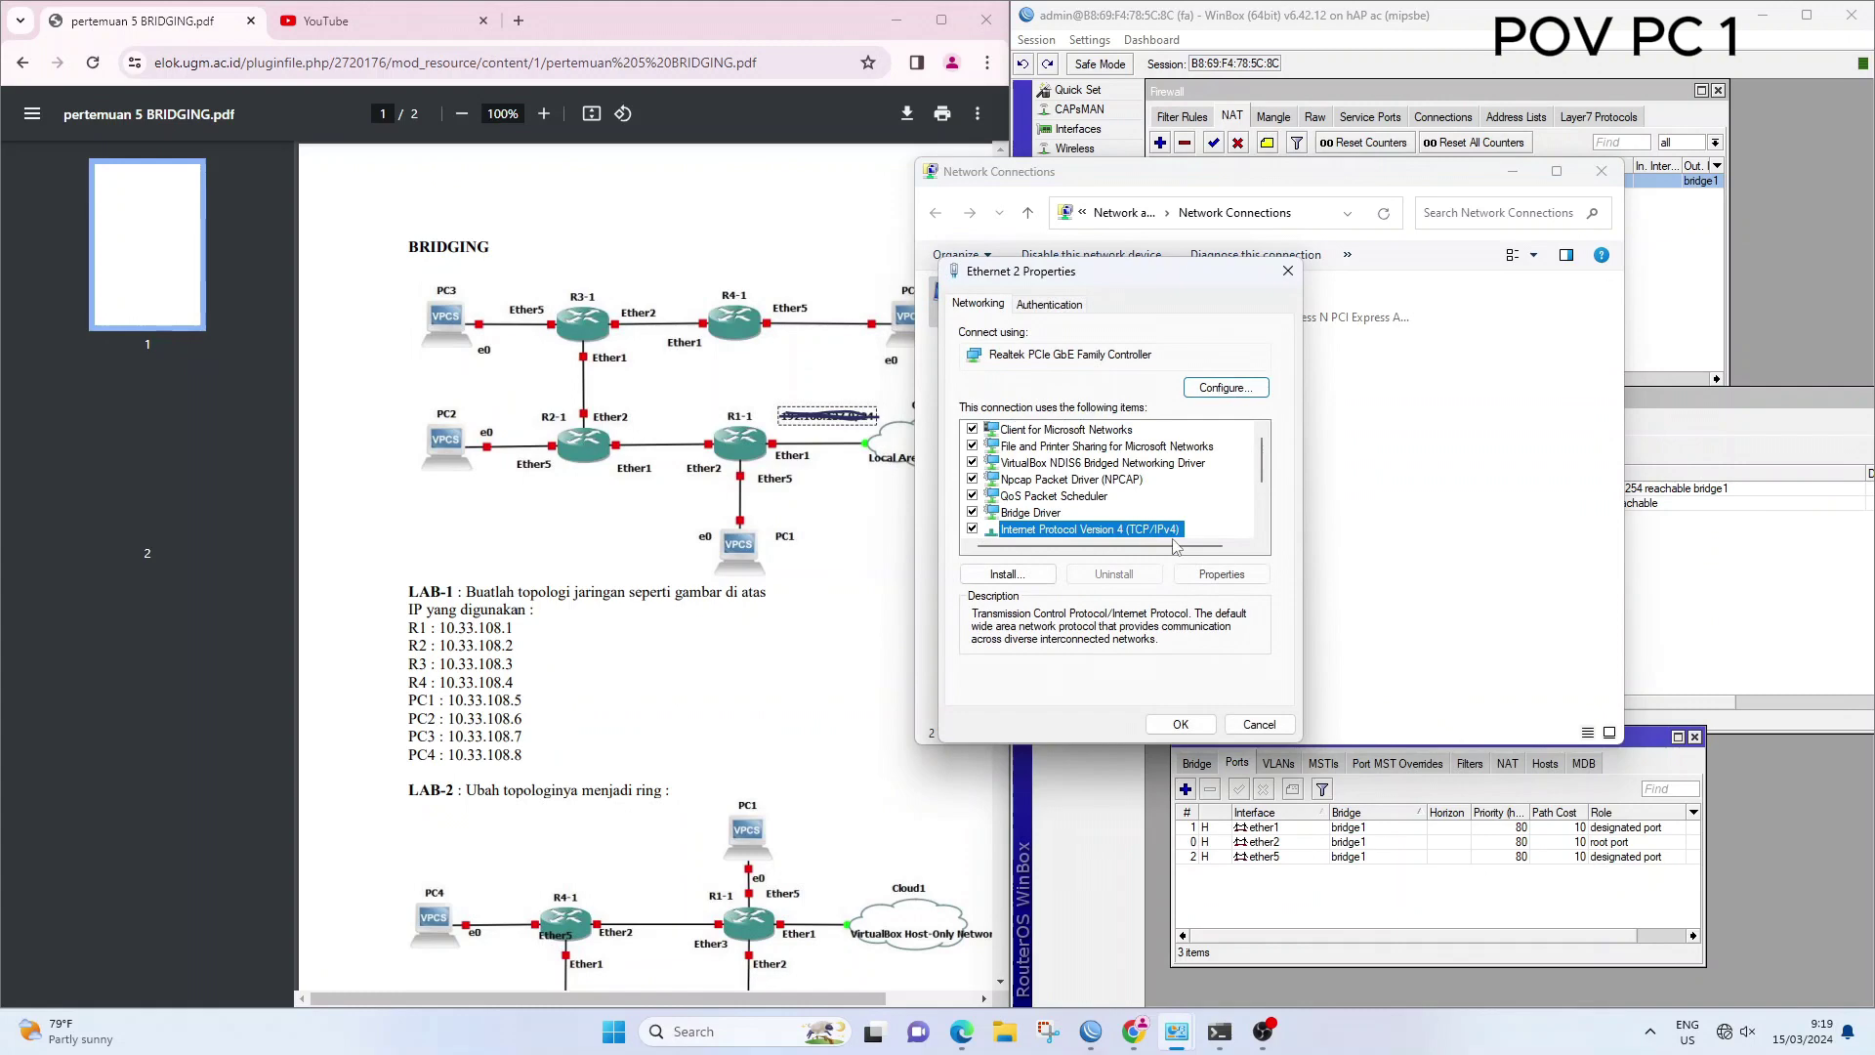
left_click(1221, 574)
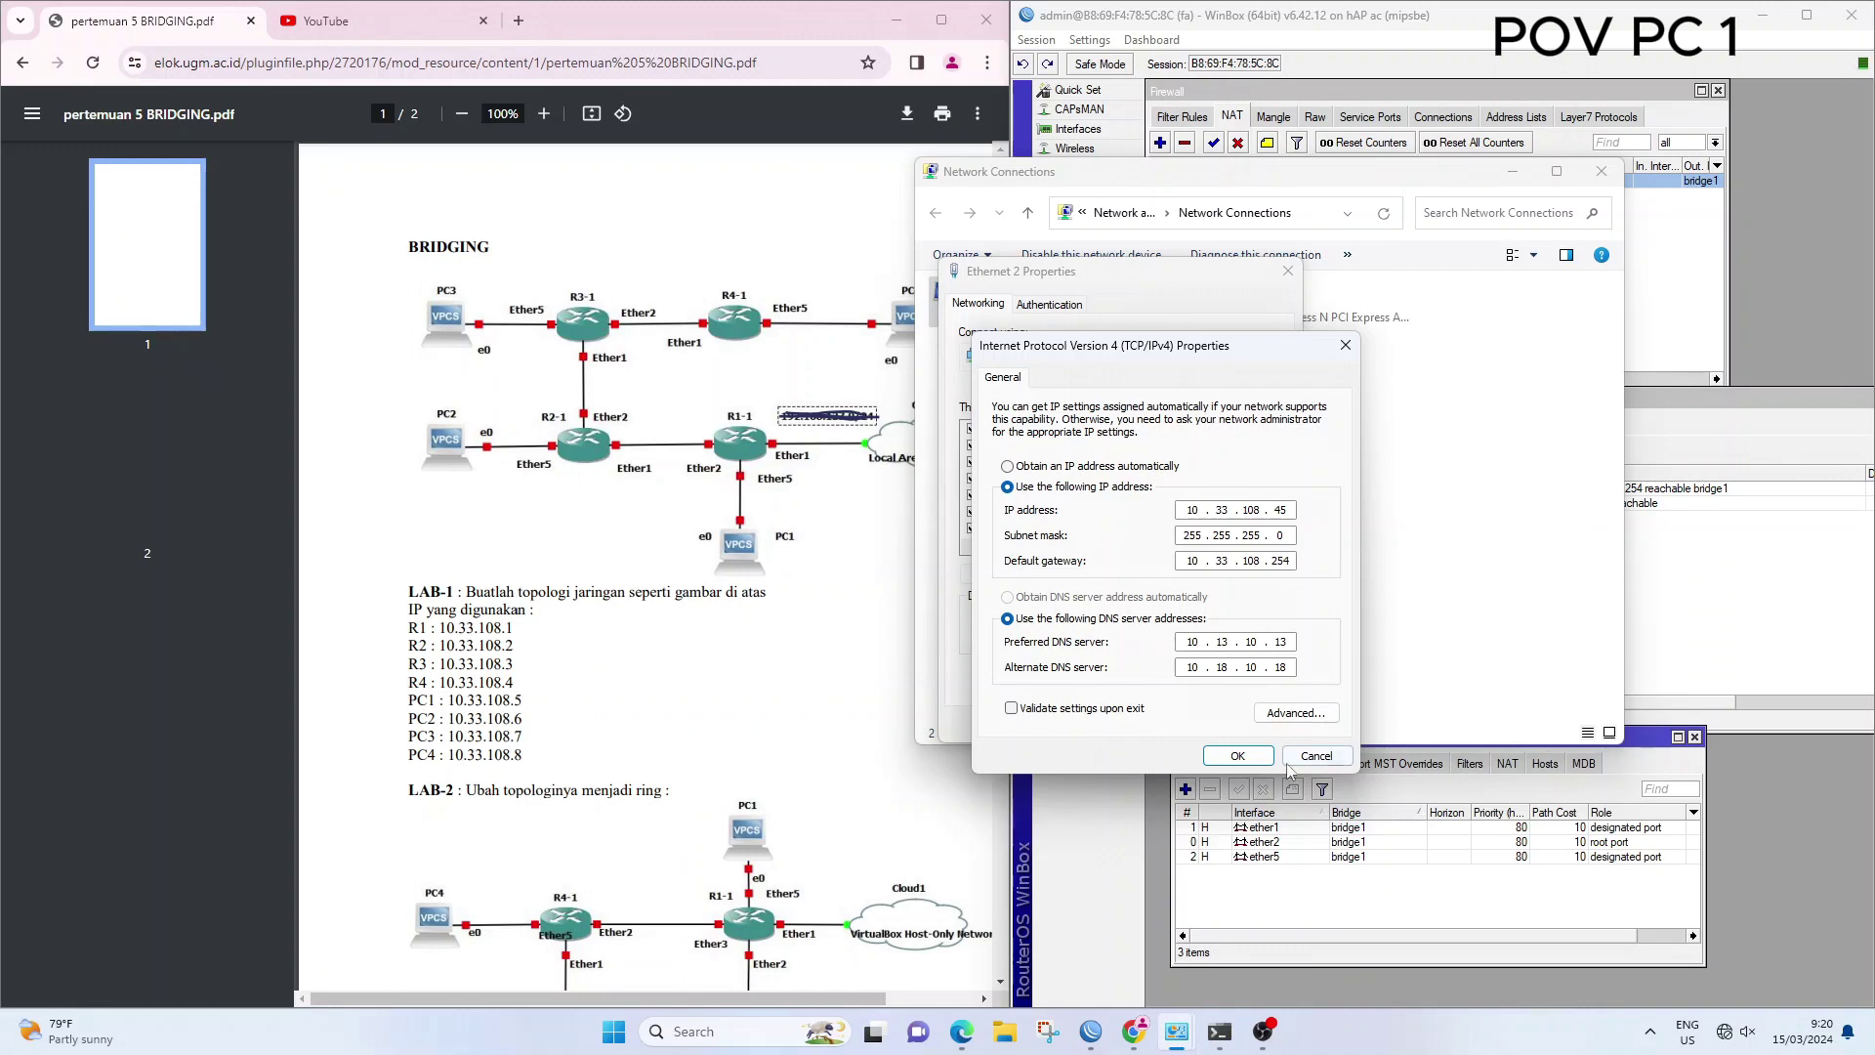
left_click(1346, 345)
left_click(1288, 271)
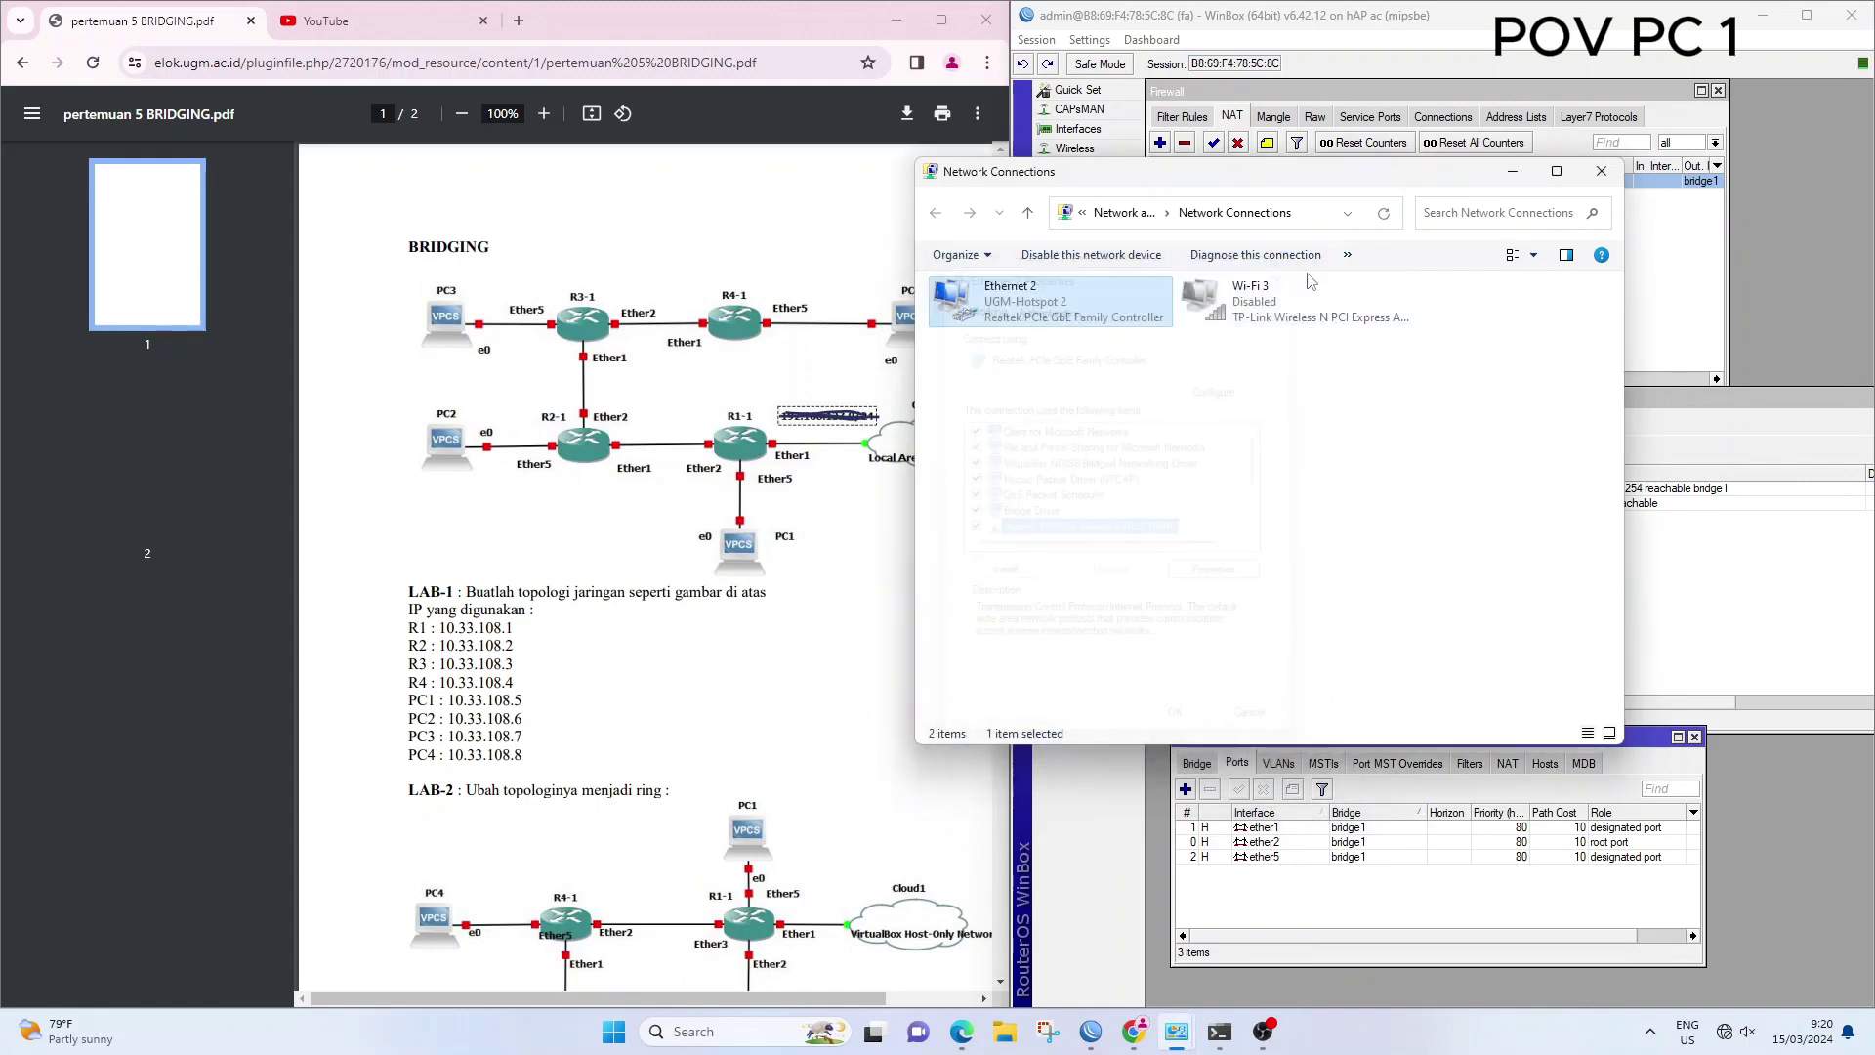
Switch to YouTube in the browser and reload the page to test PC1's internet connection
left_click(326, 20)
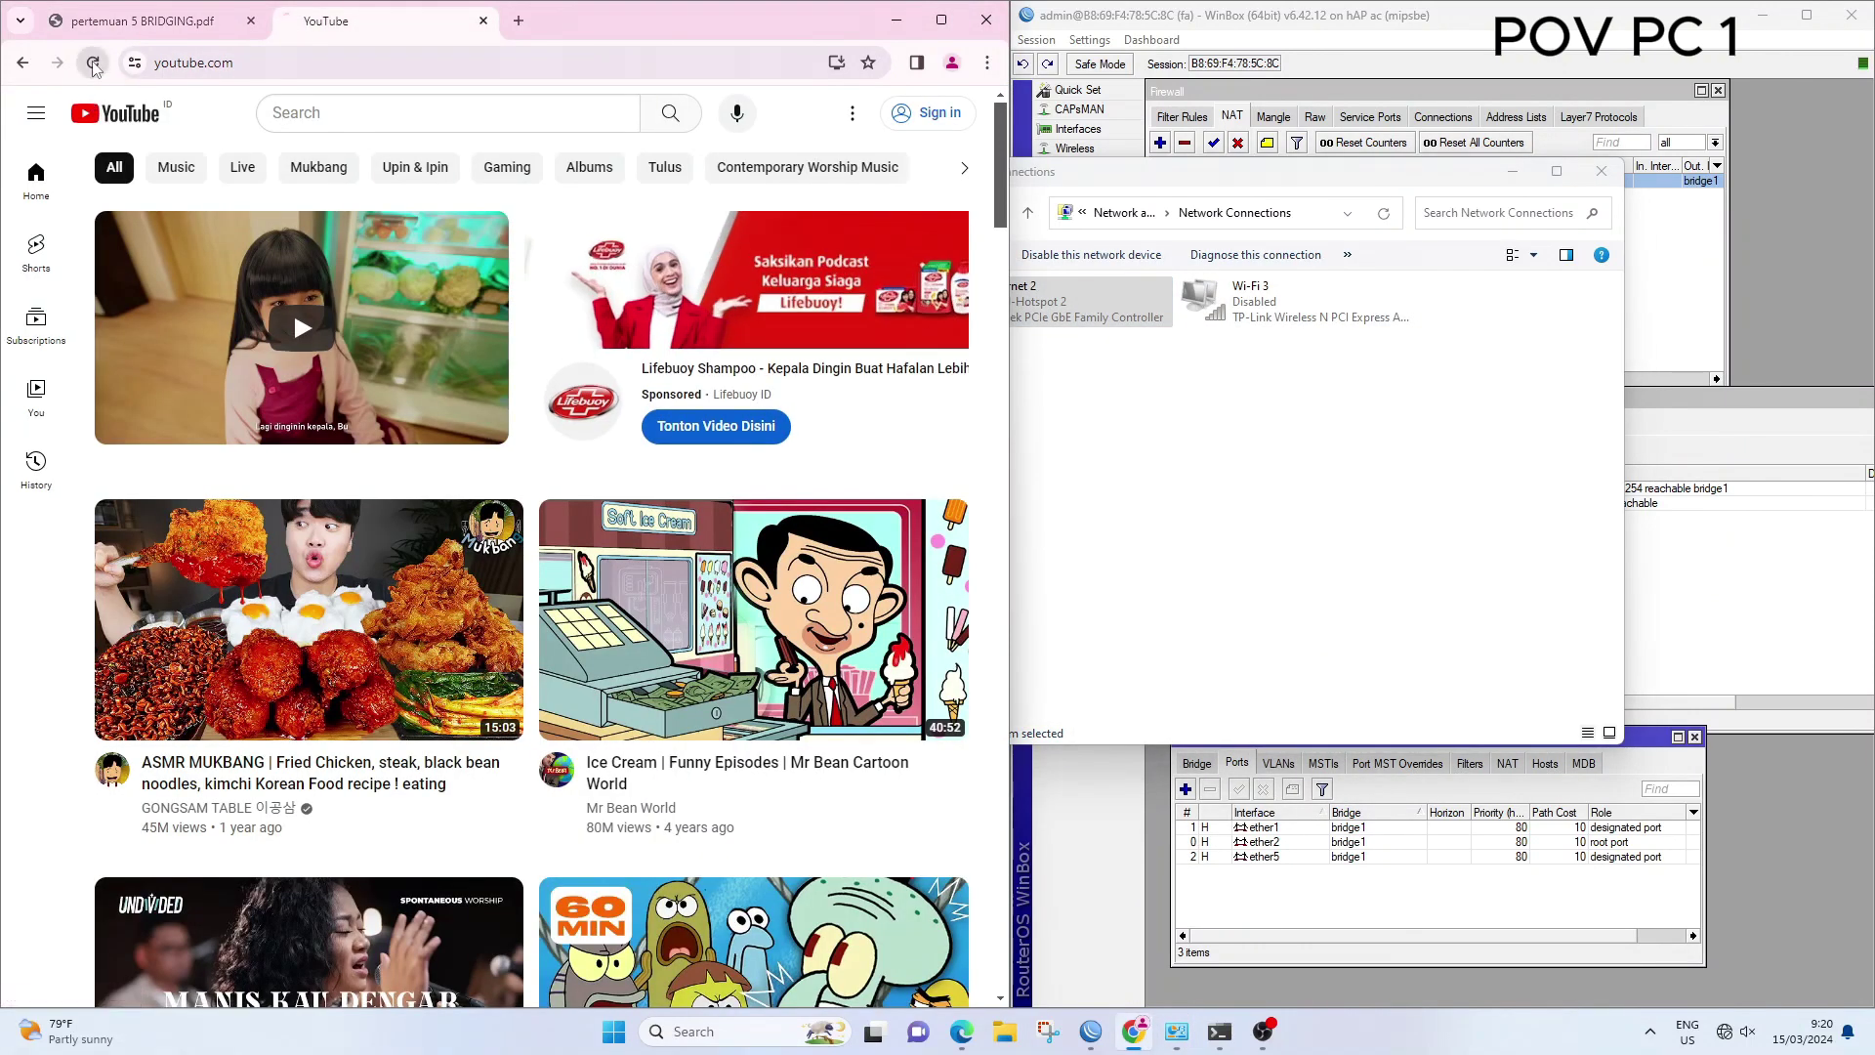
left_click(93, 63)
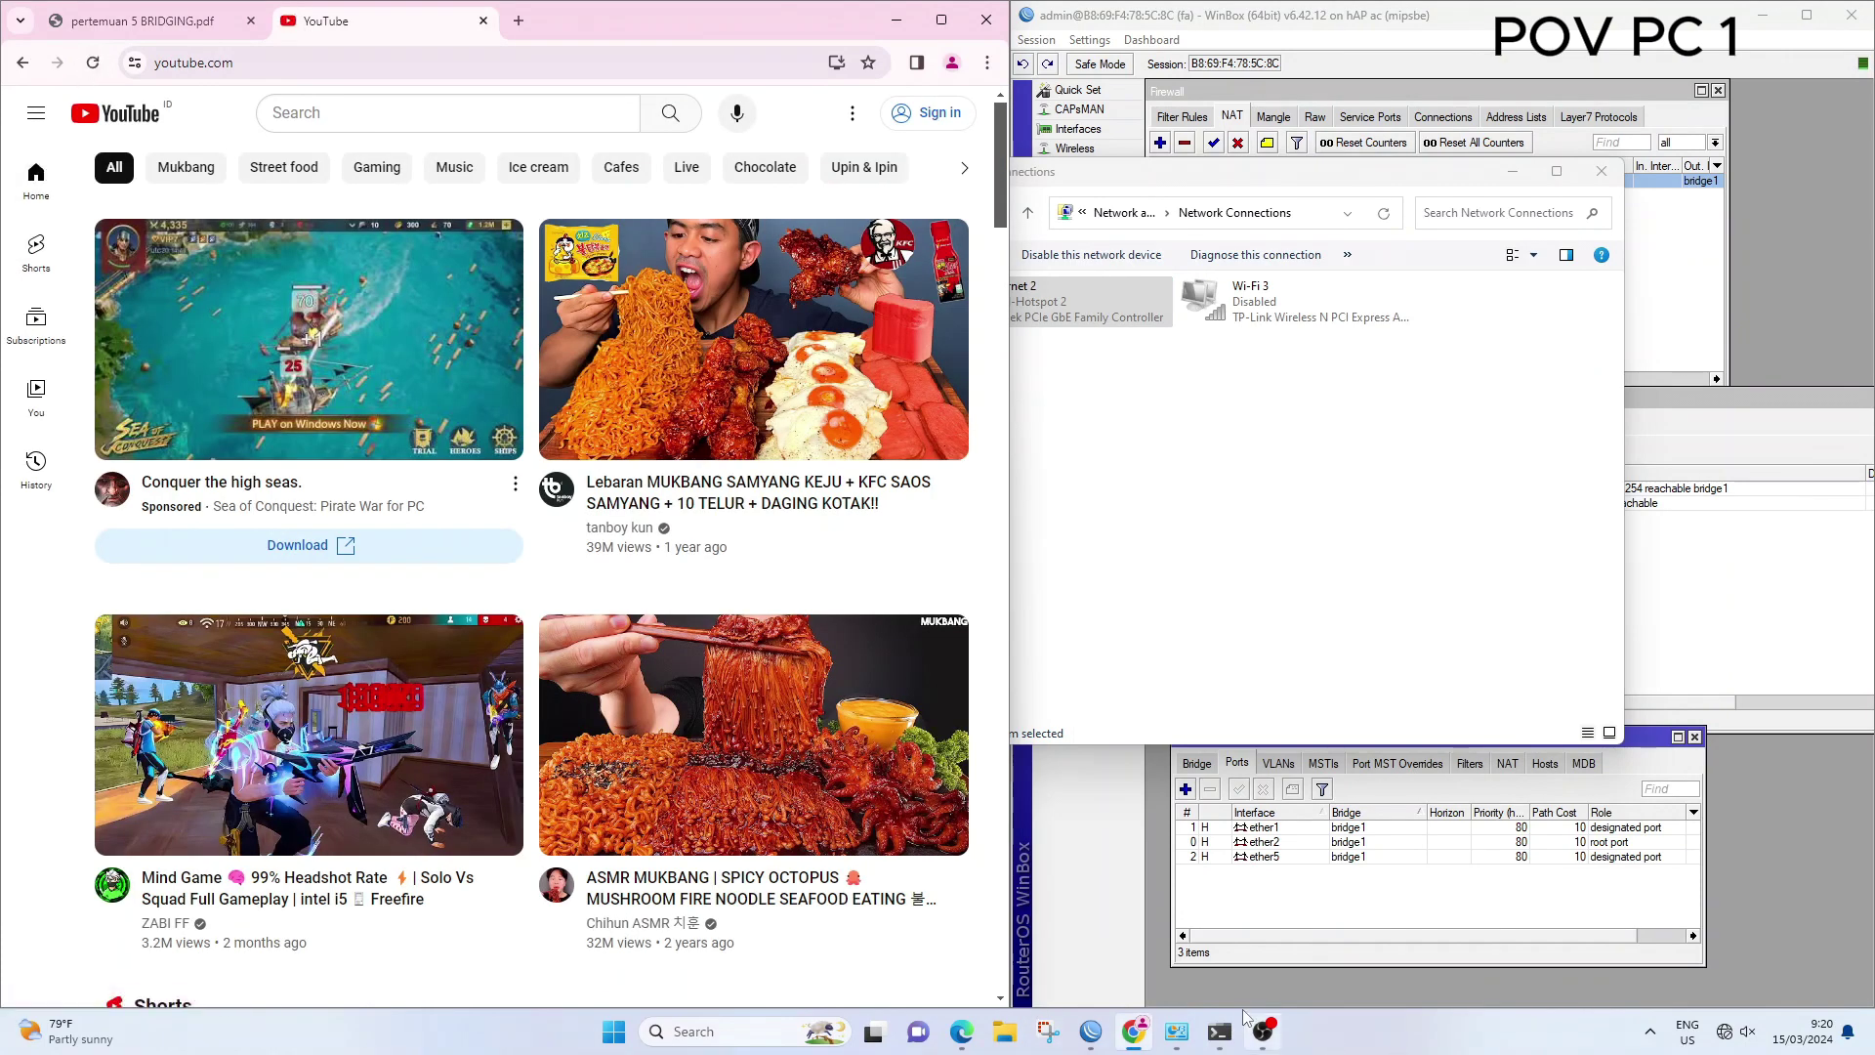
left_click(1260, 1037)
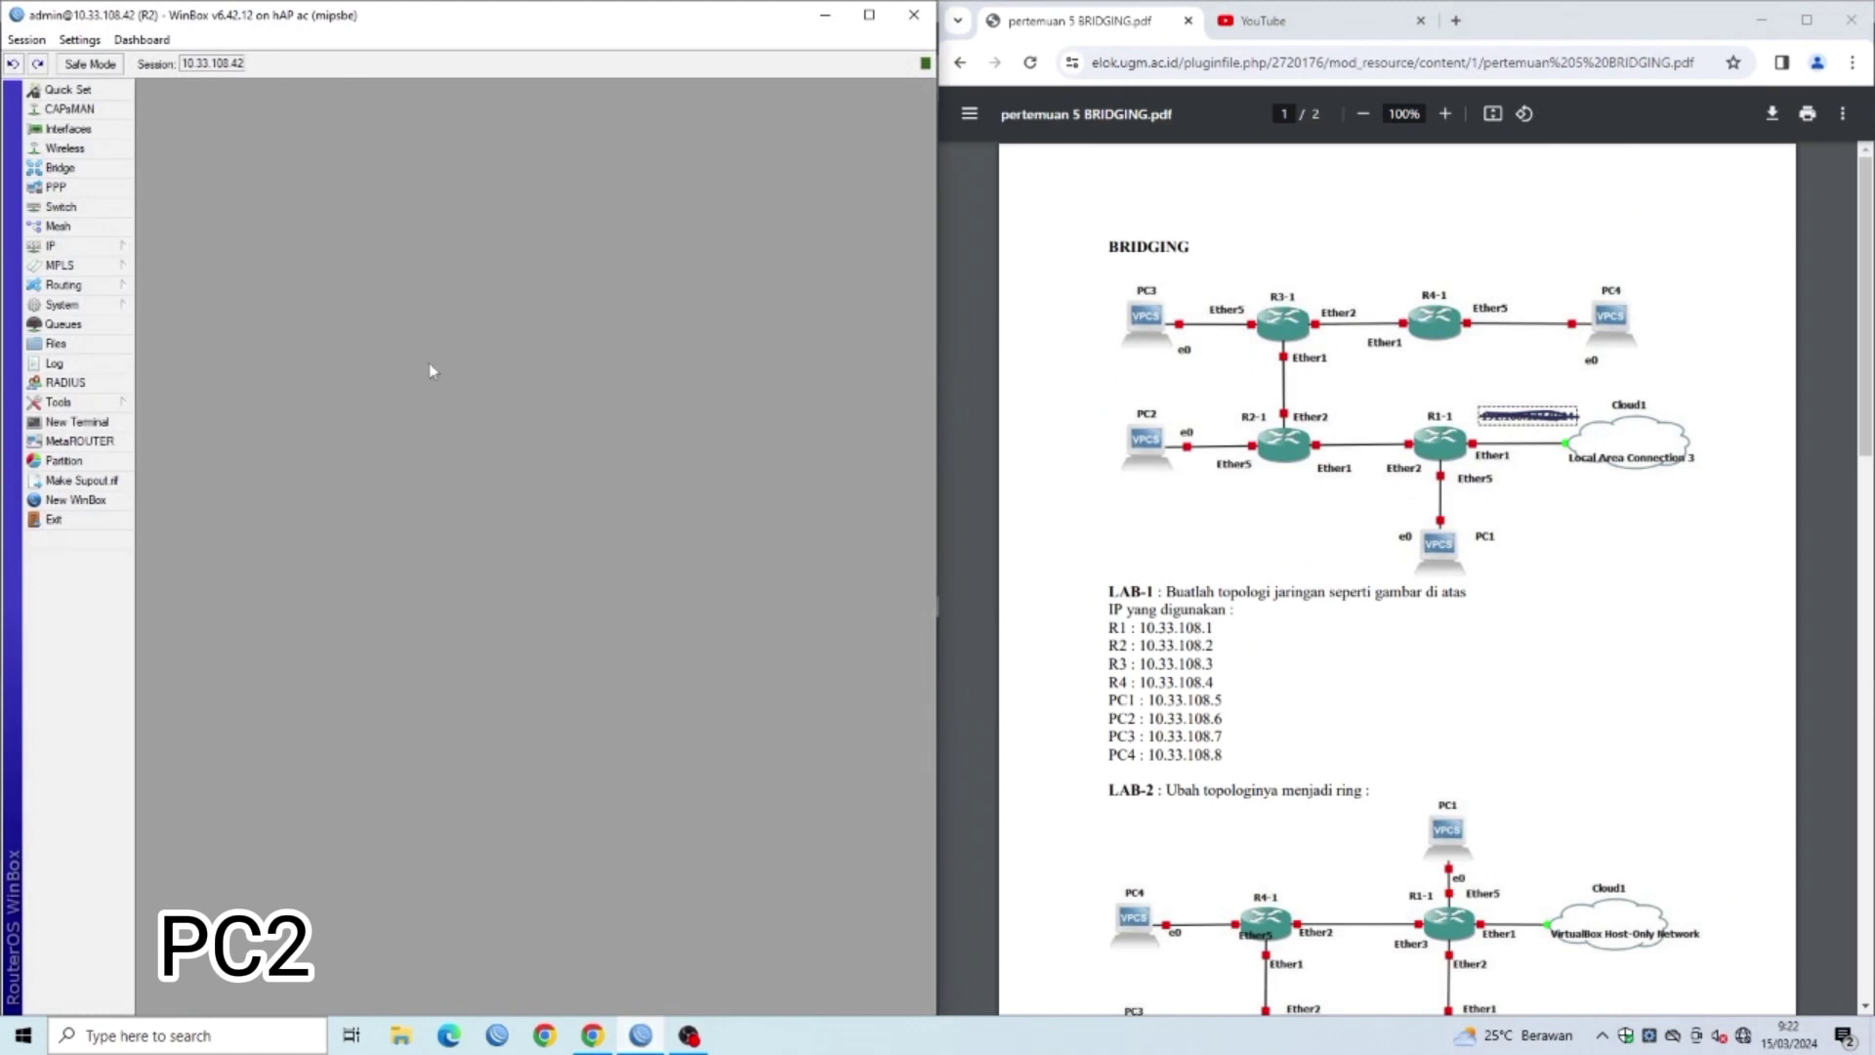
On PC2's router R2, inspect the ether1 IP address entry against R2's address in the lab sheet
left_click(81, 250)
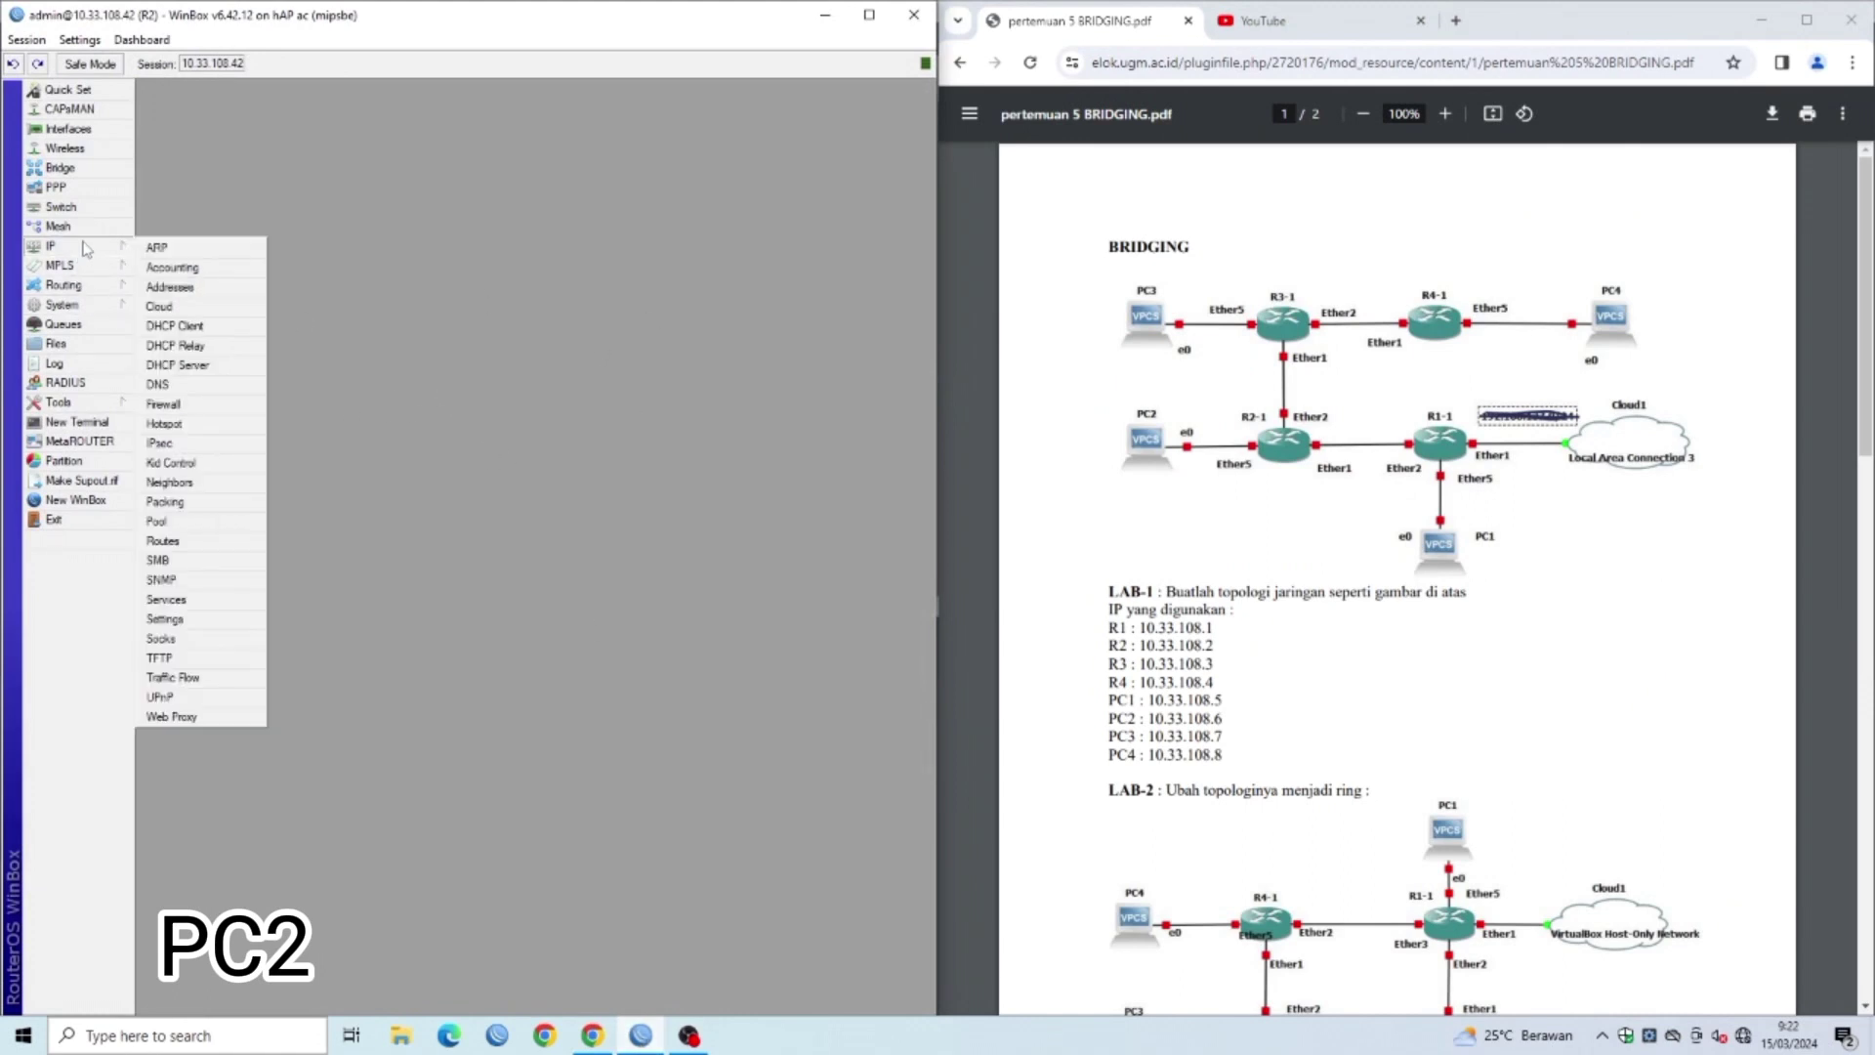
left_click(171, 289)
left_click(420, 161)
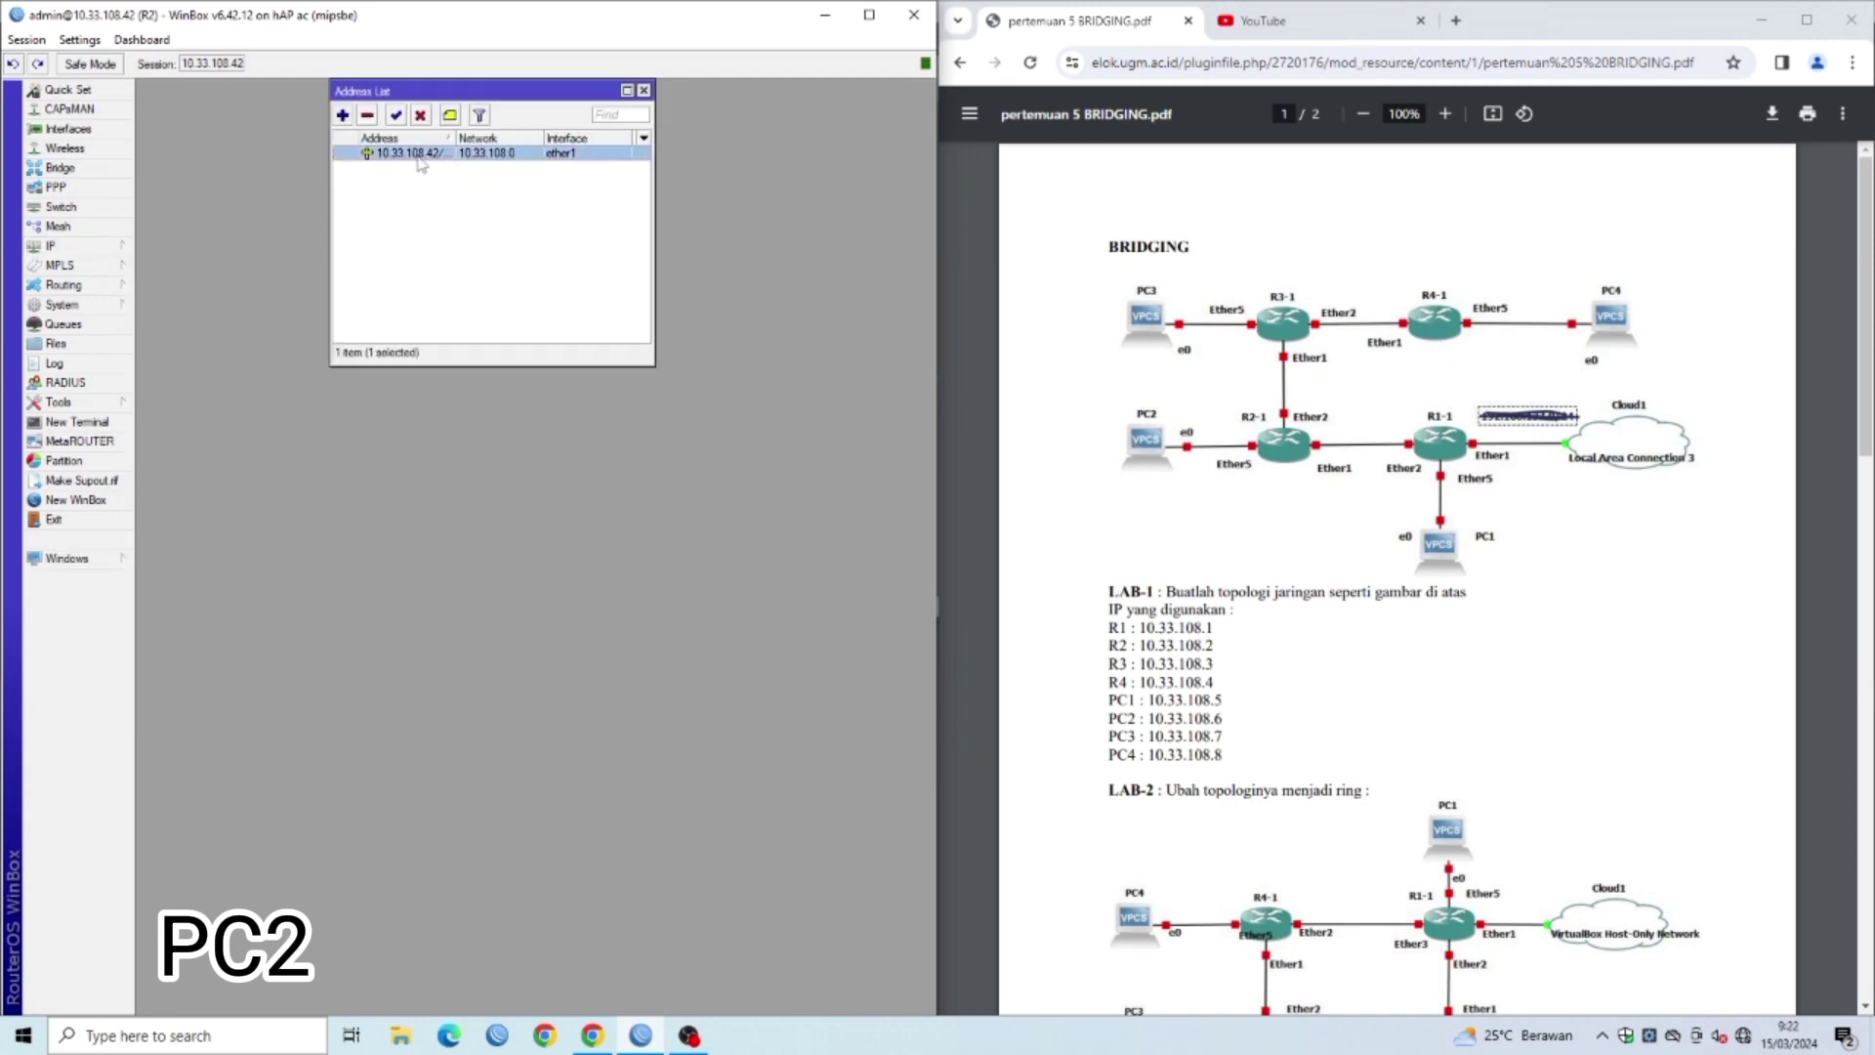
double_click(420, 153)
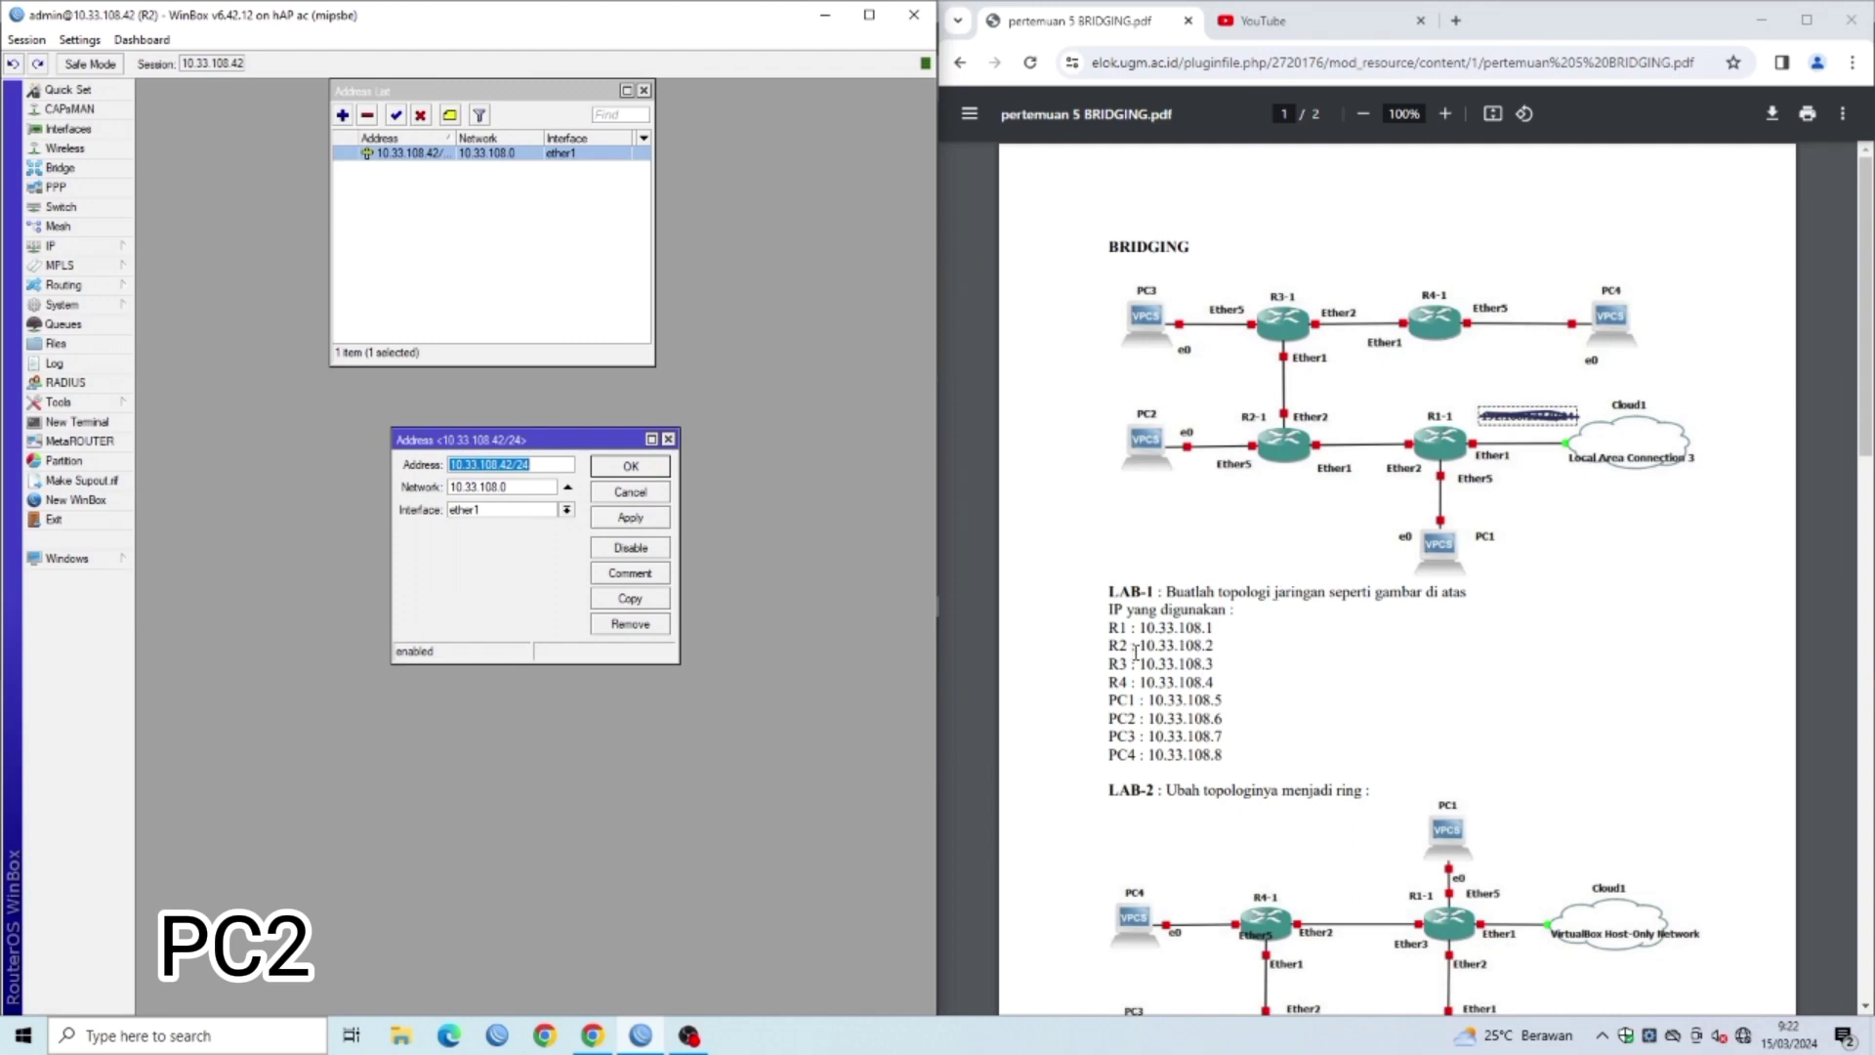
left_click_drag(1139, 639, 1207, 637)
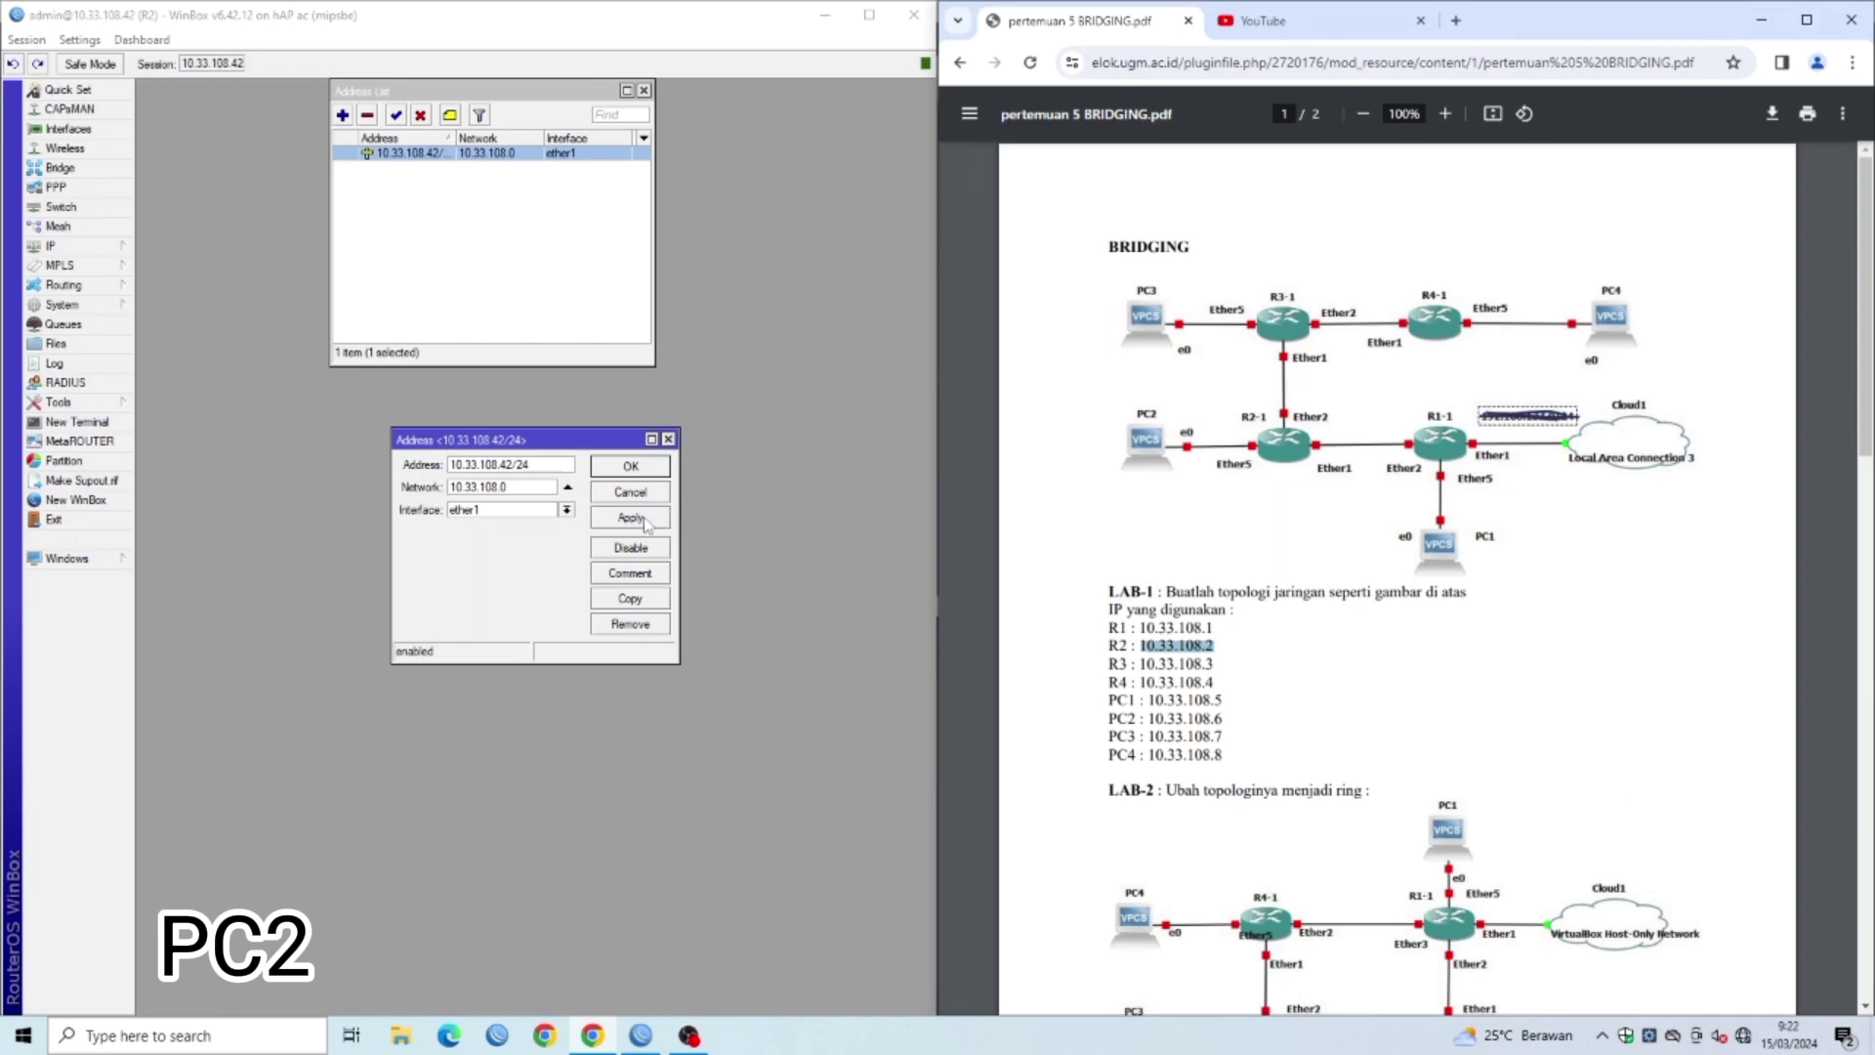
left_click(668, 440)
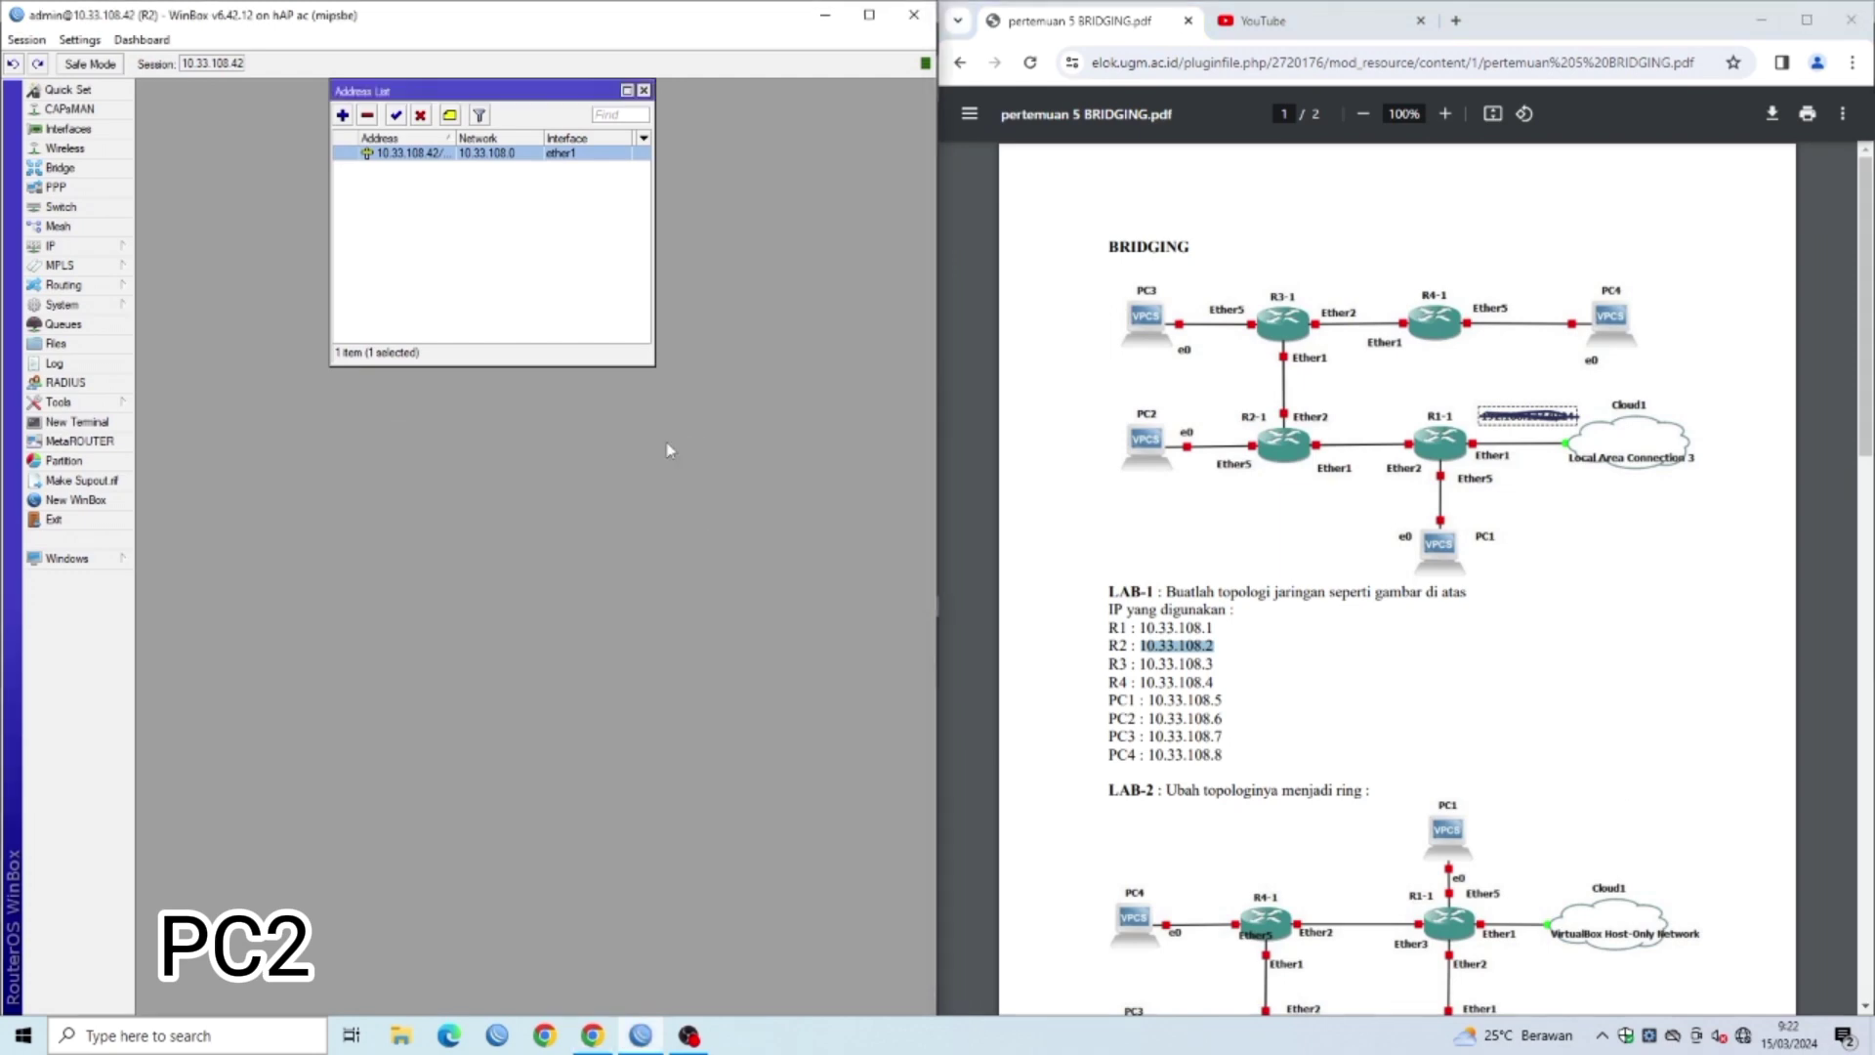
Open R2's bridge list and inspect the general settings of bridge1 and bridge2, leaving them unedited
left_click(60, 168)
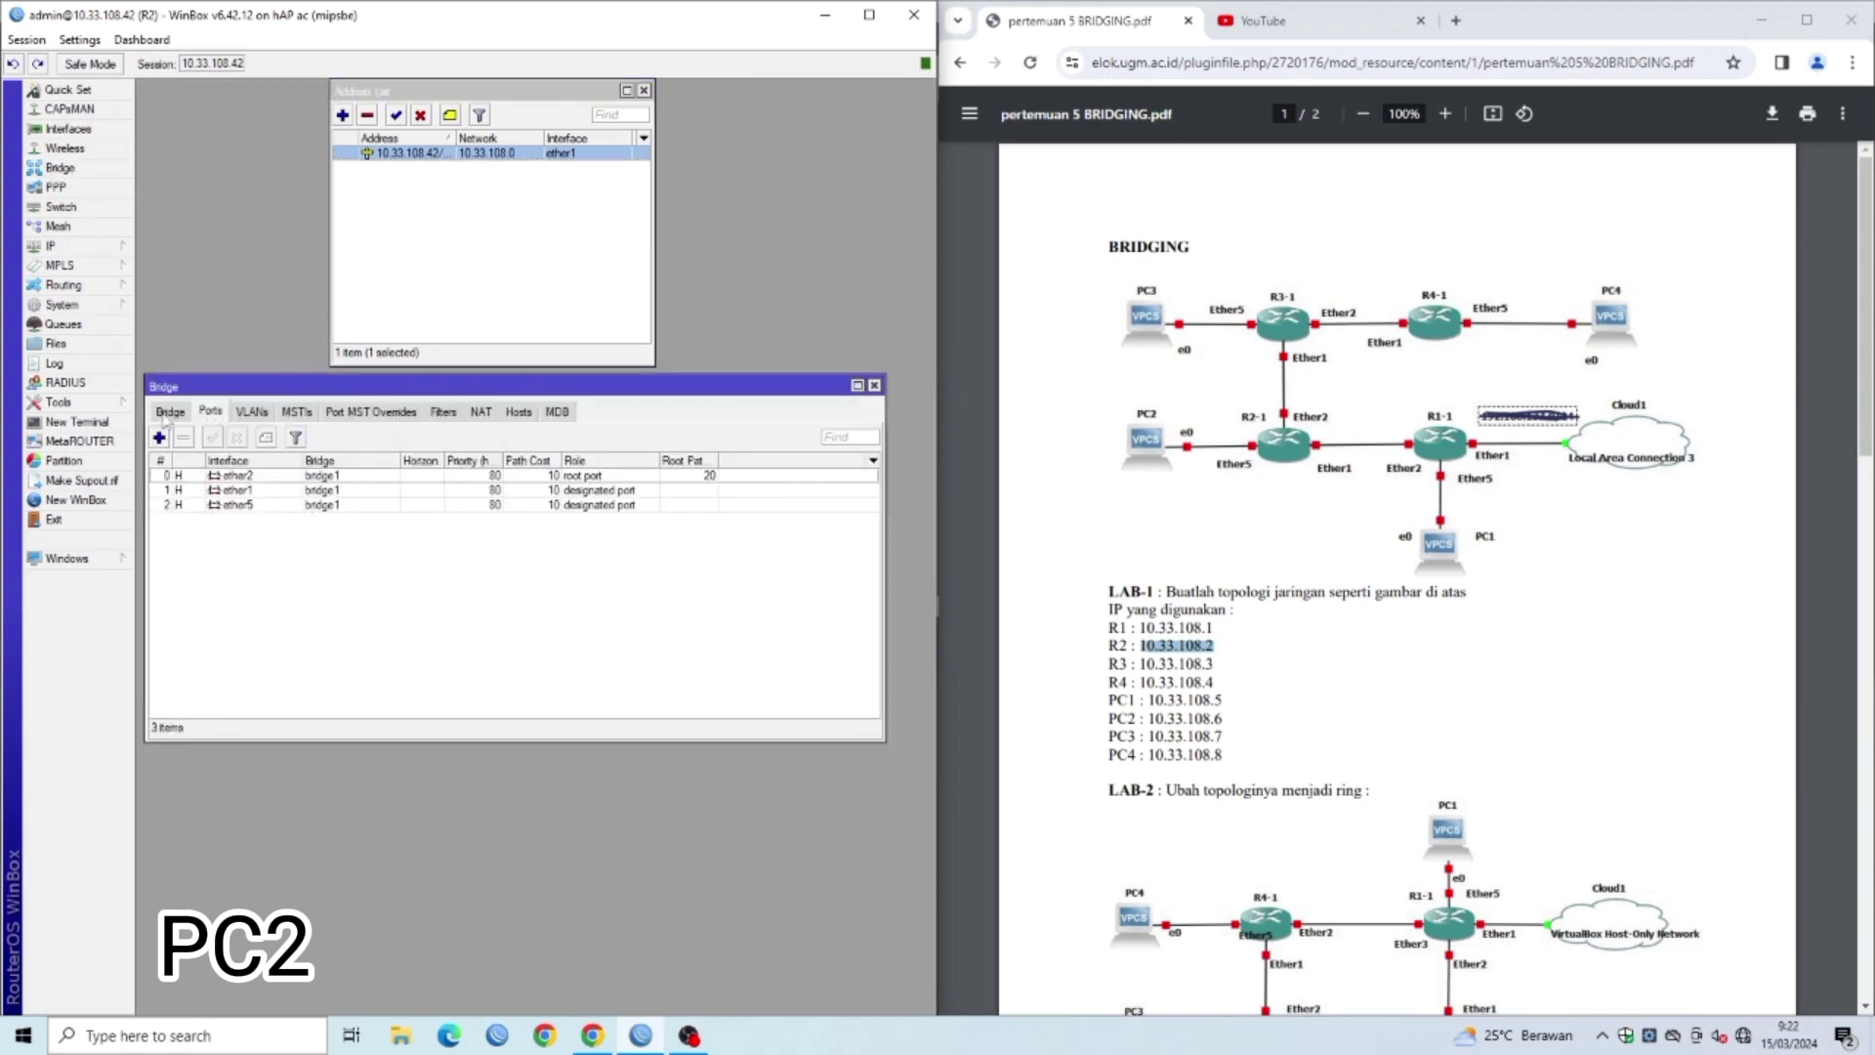
left_click(168, 413)
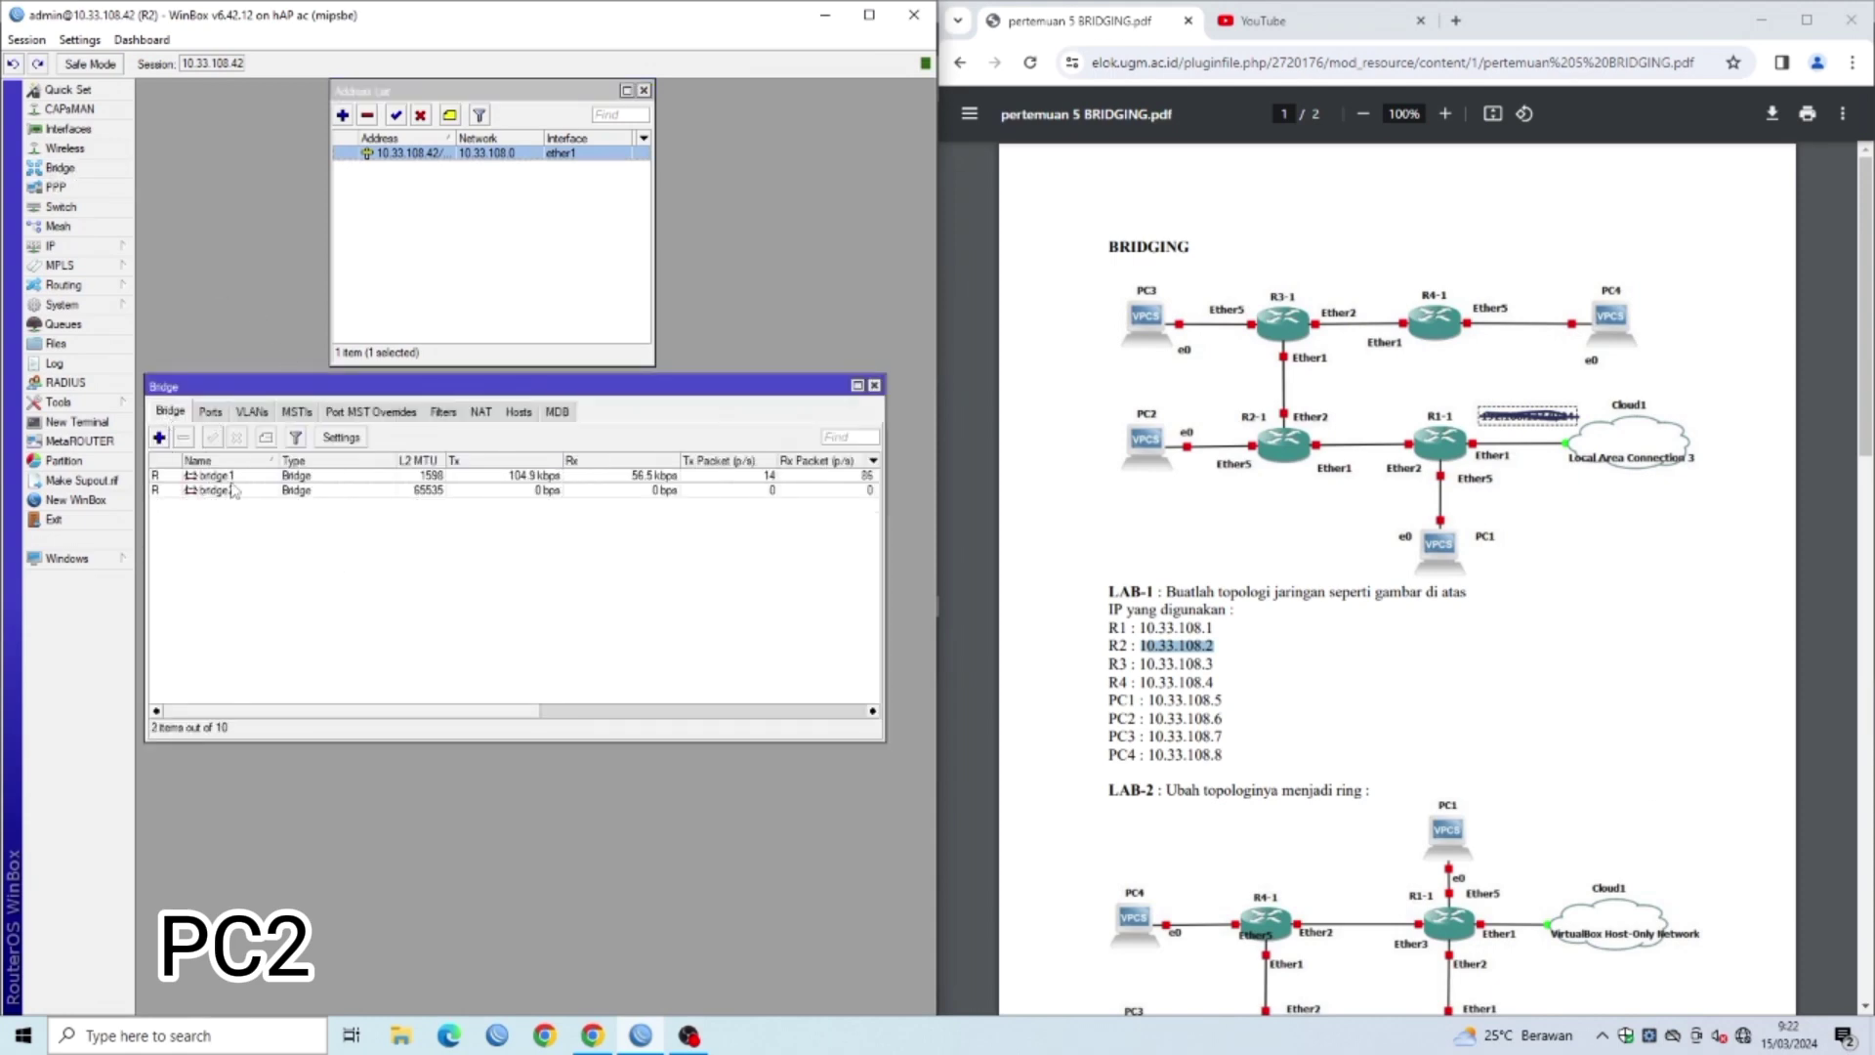
double_click(219, 476)
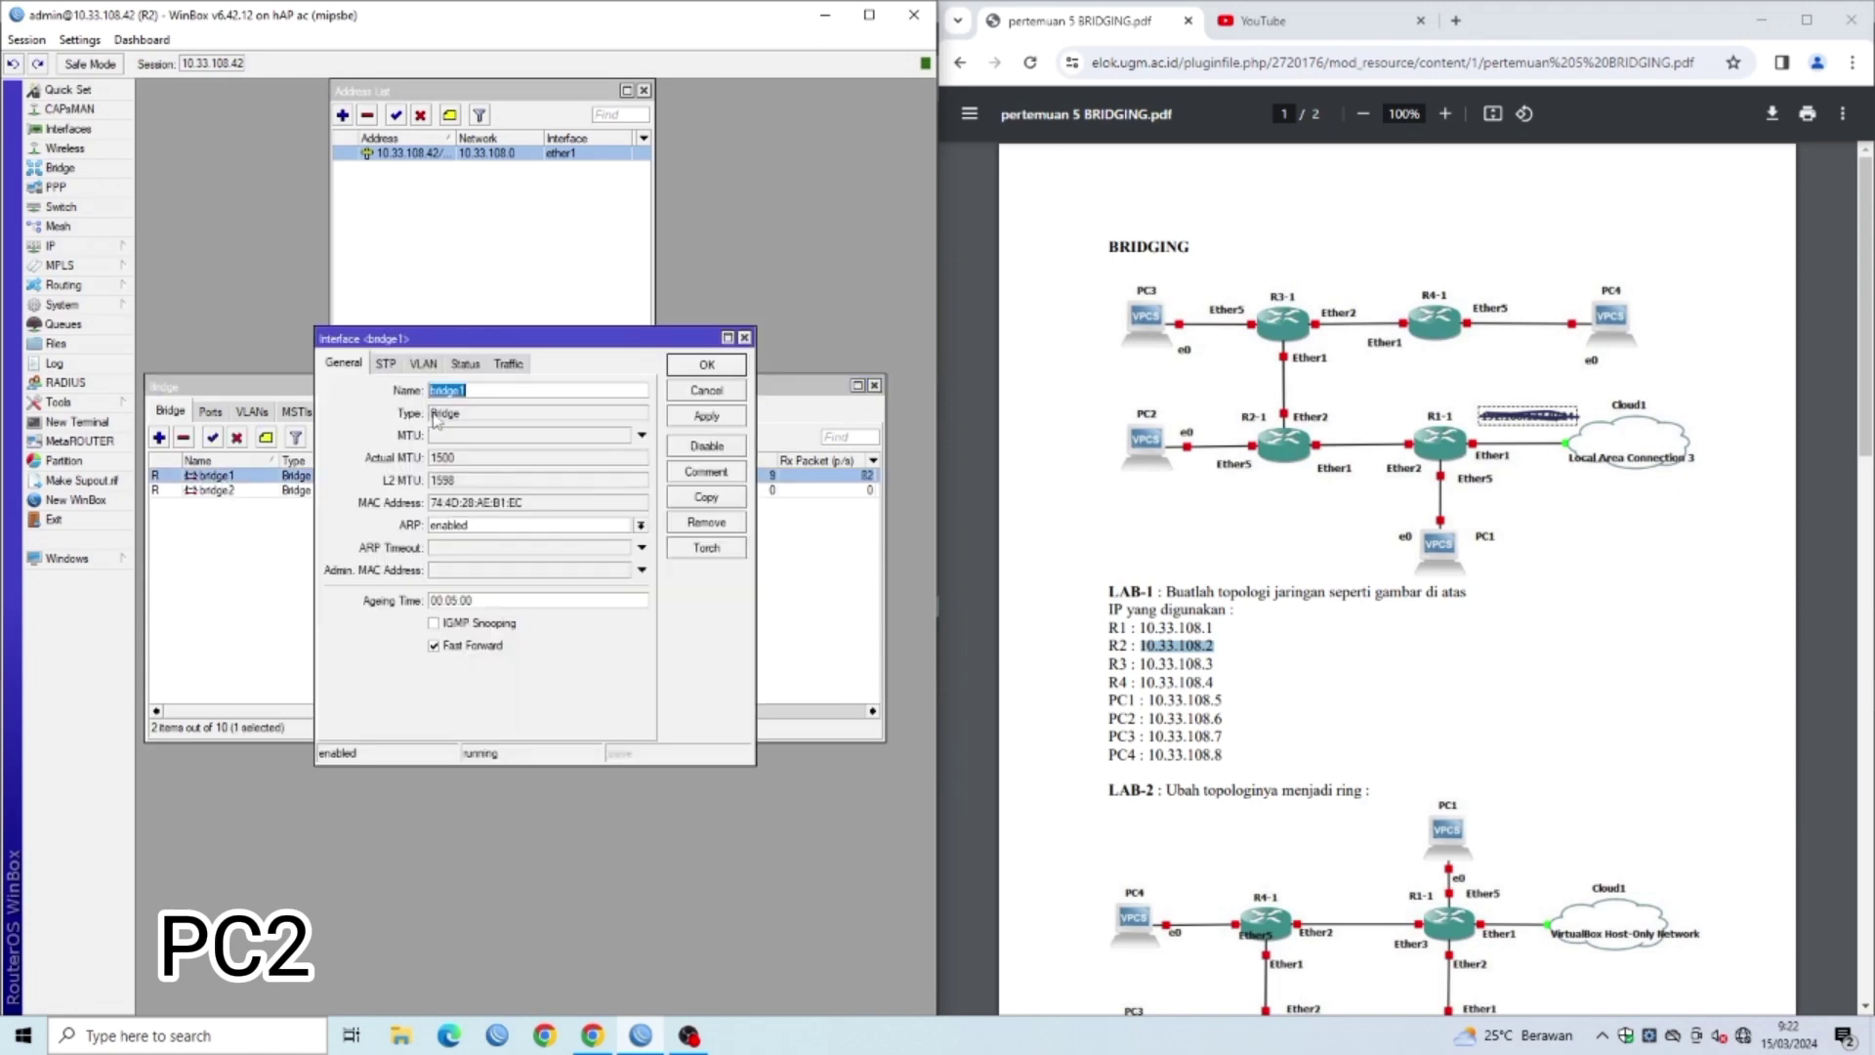
left_click(744, 338)
double_click(218, 490)
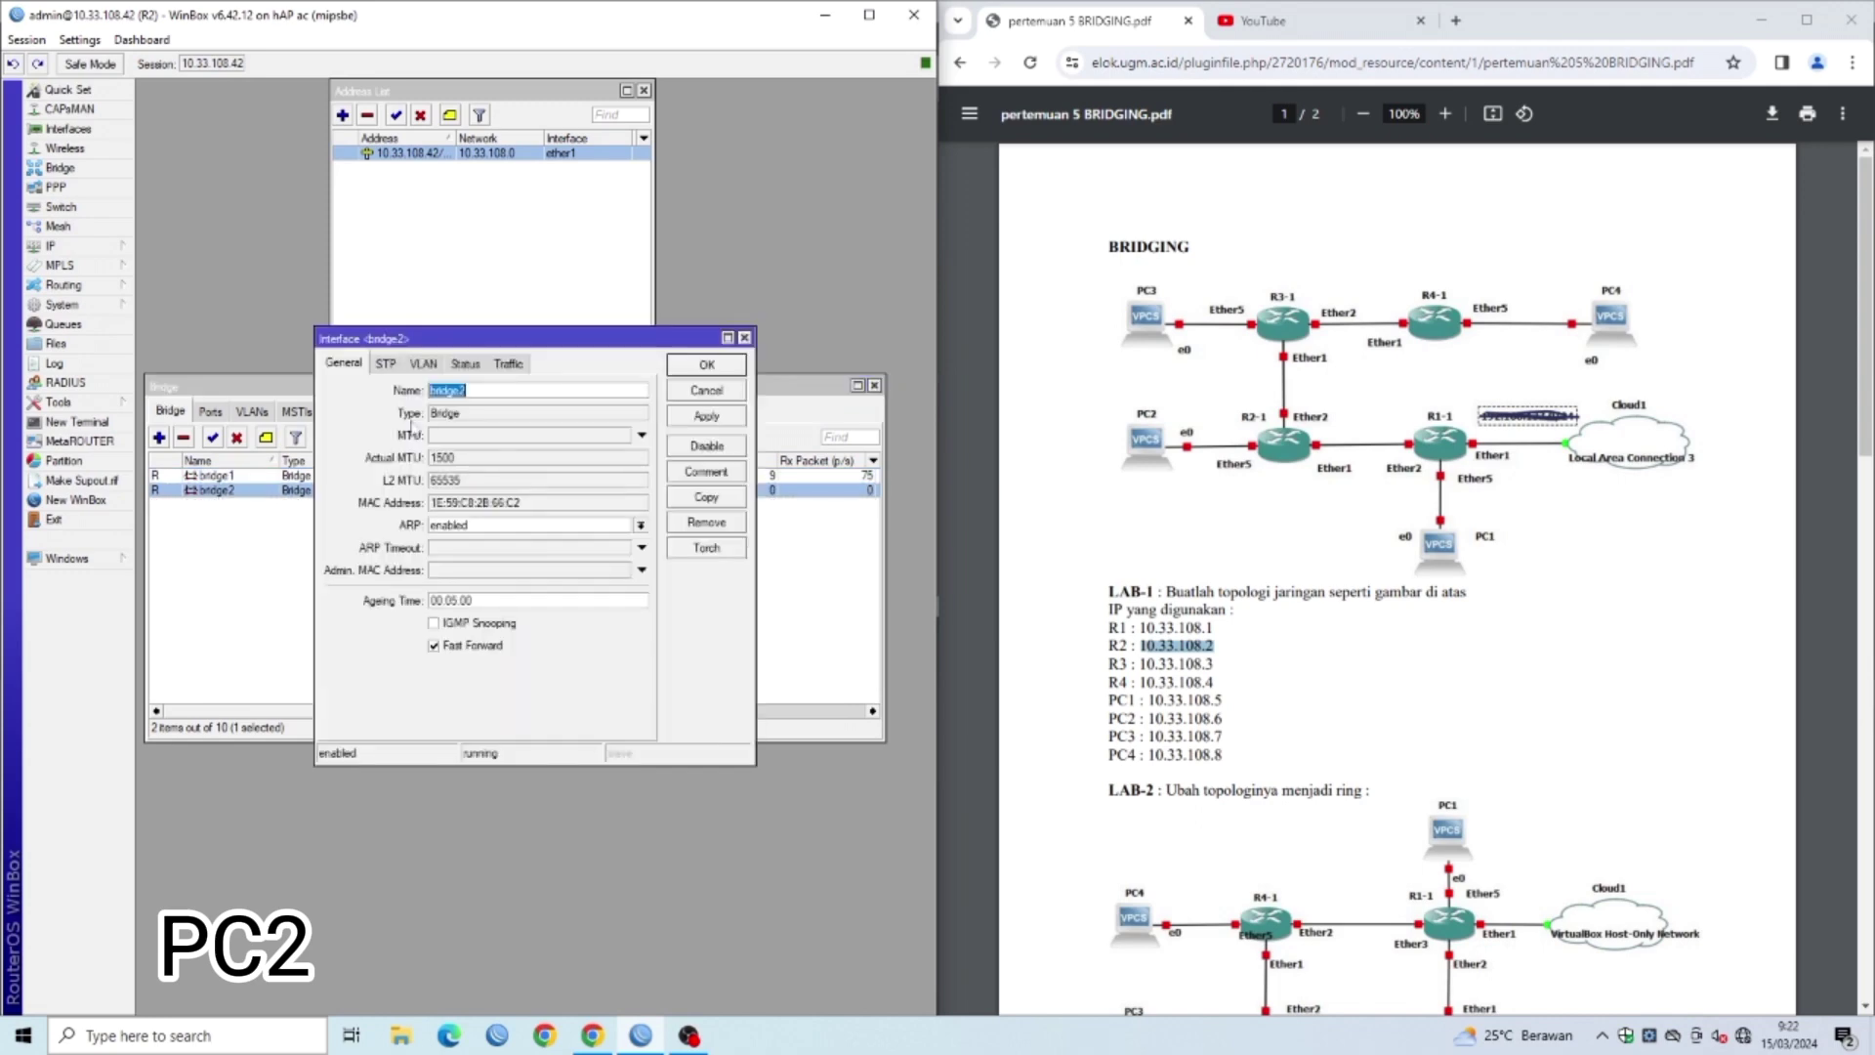
left_click(744, 338)
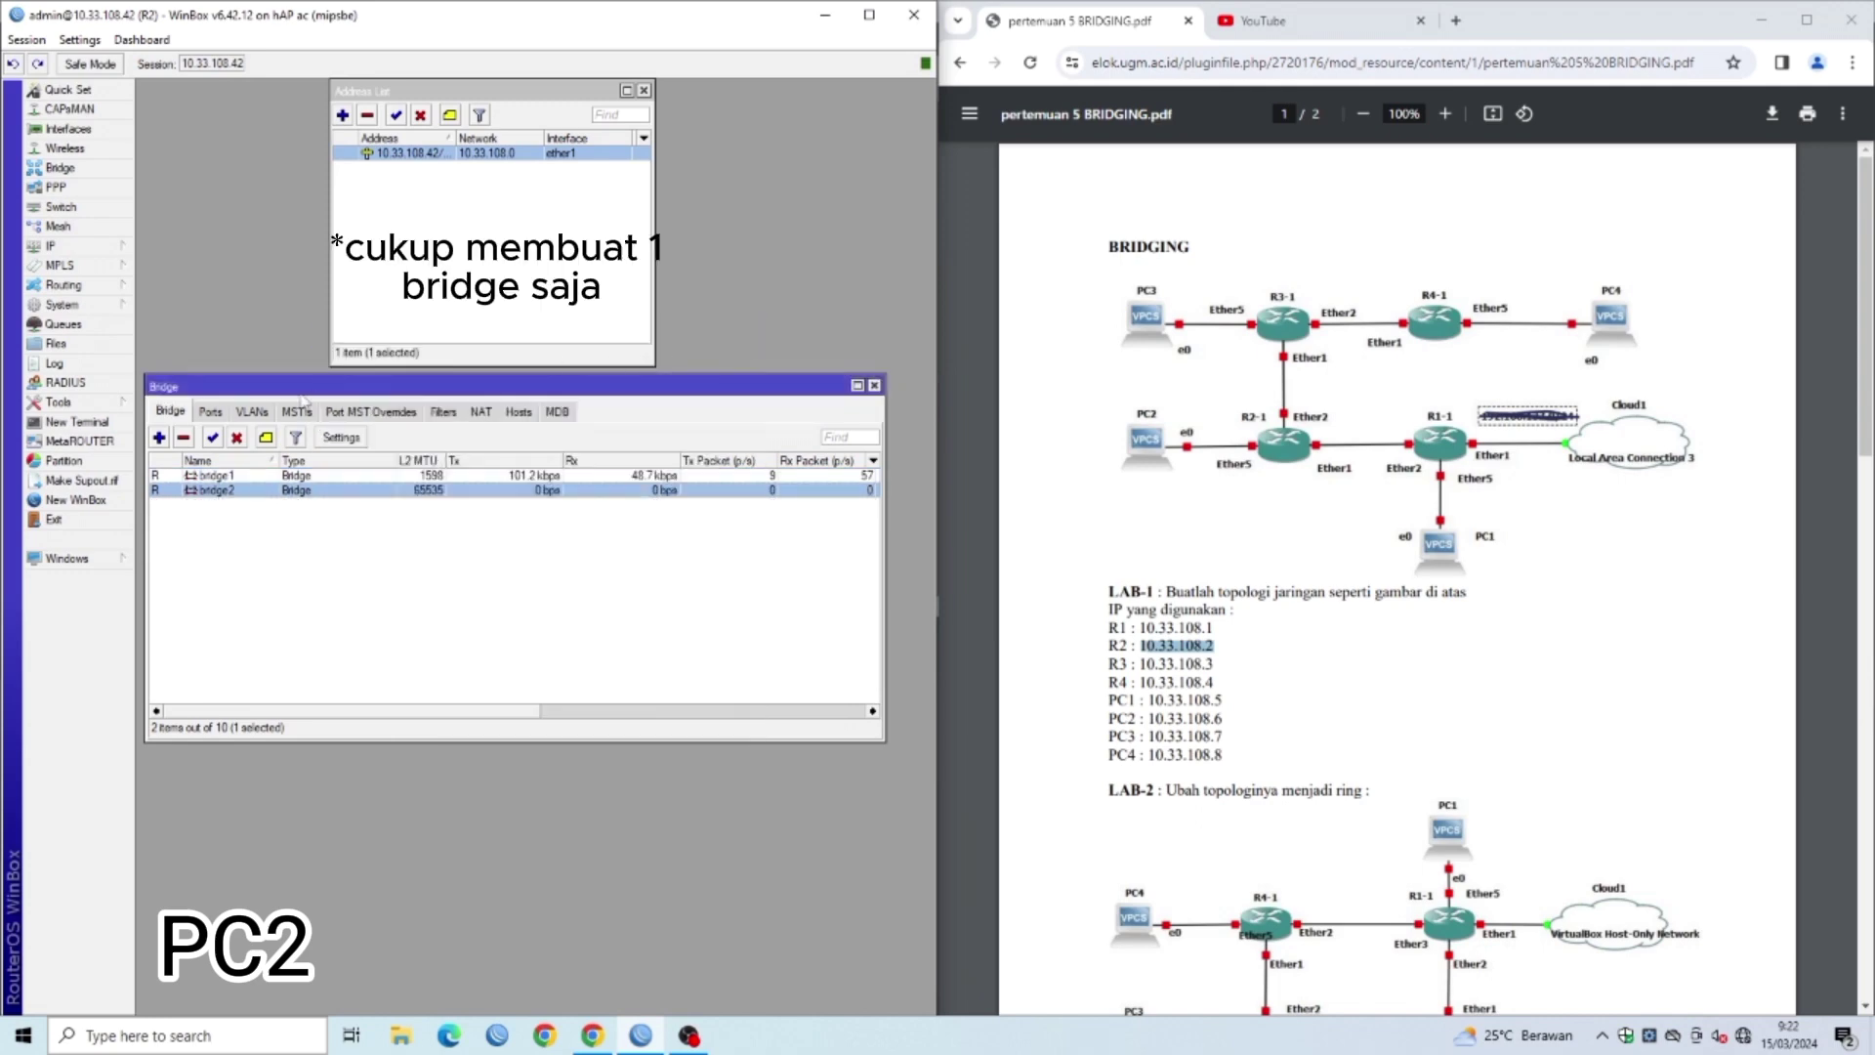
Review R2's bridge ports, inspecting the ether2 port entry and its selectable interfaces, and close it unedited
left_click(211, 412)
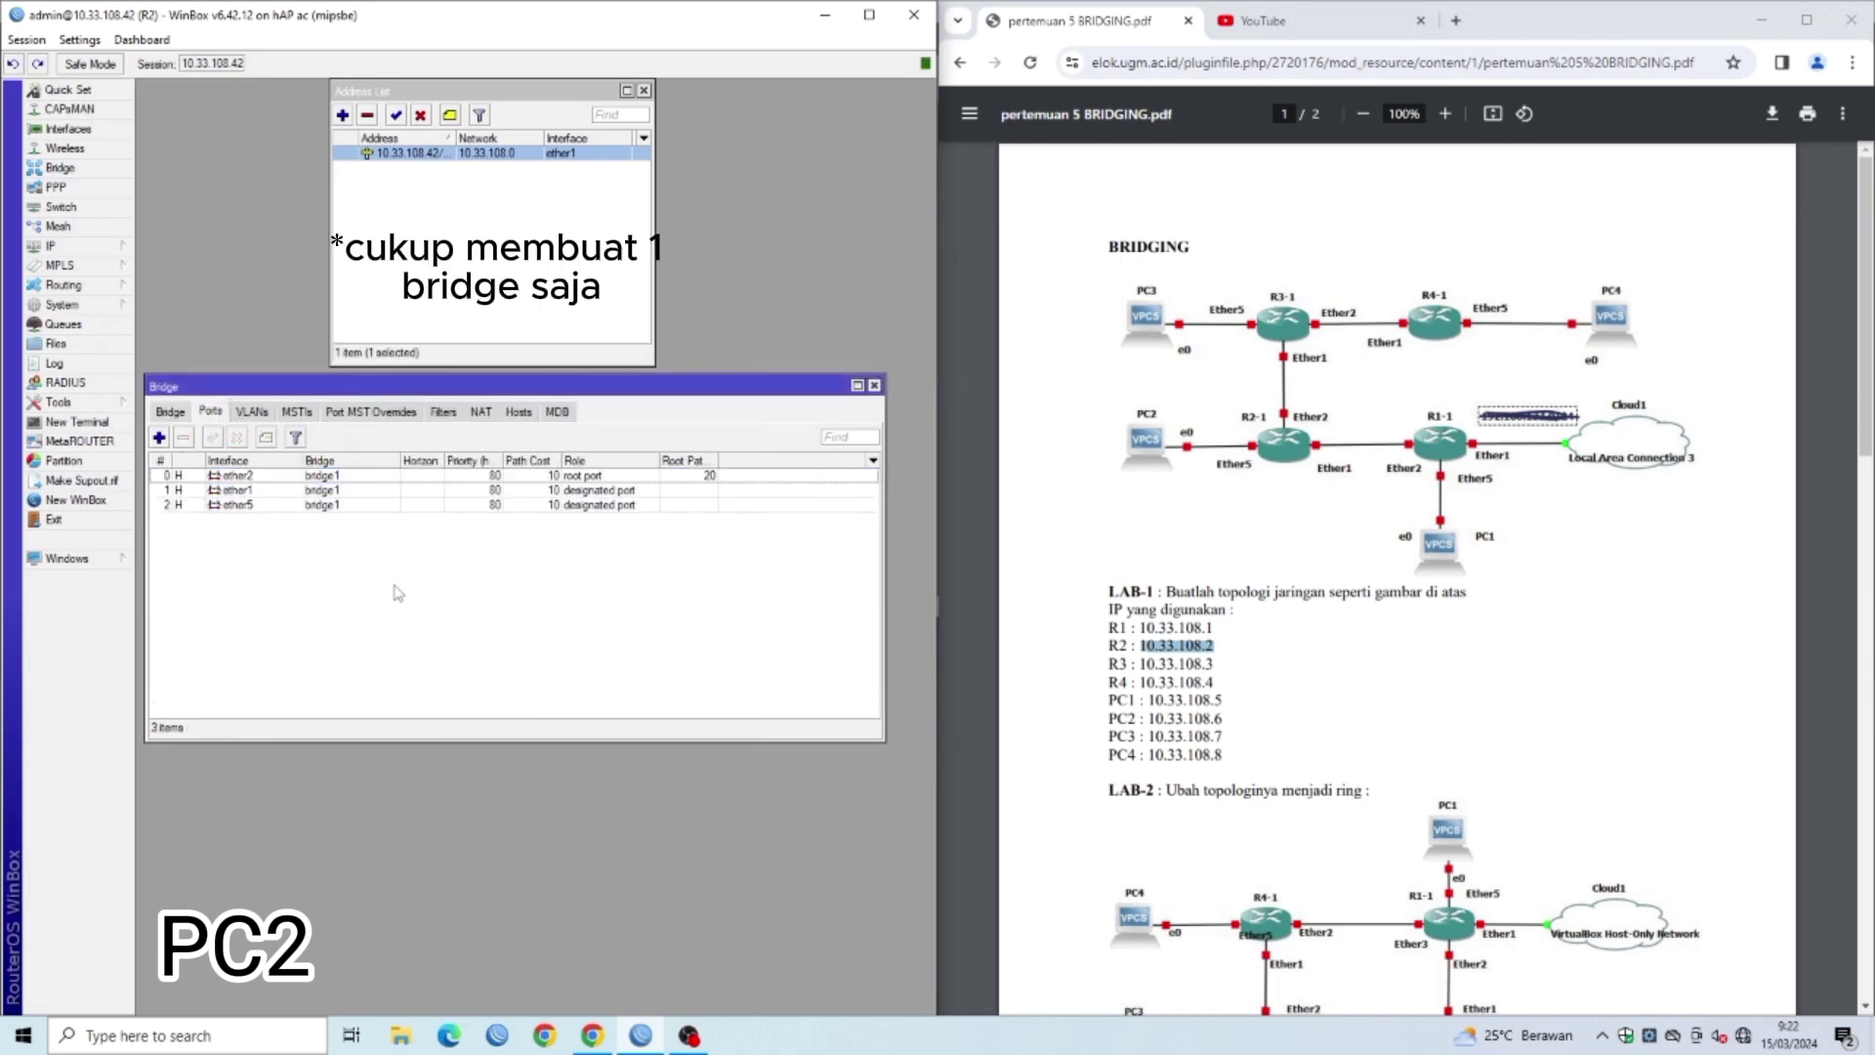
double_click(241, 477)
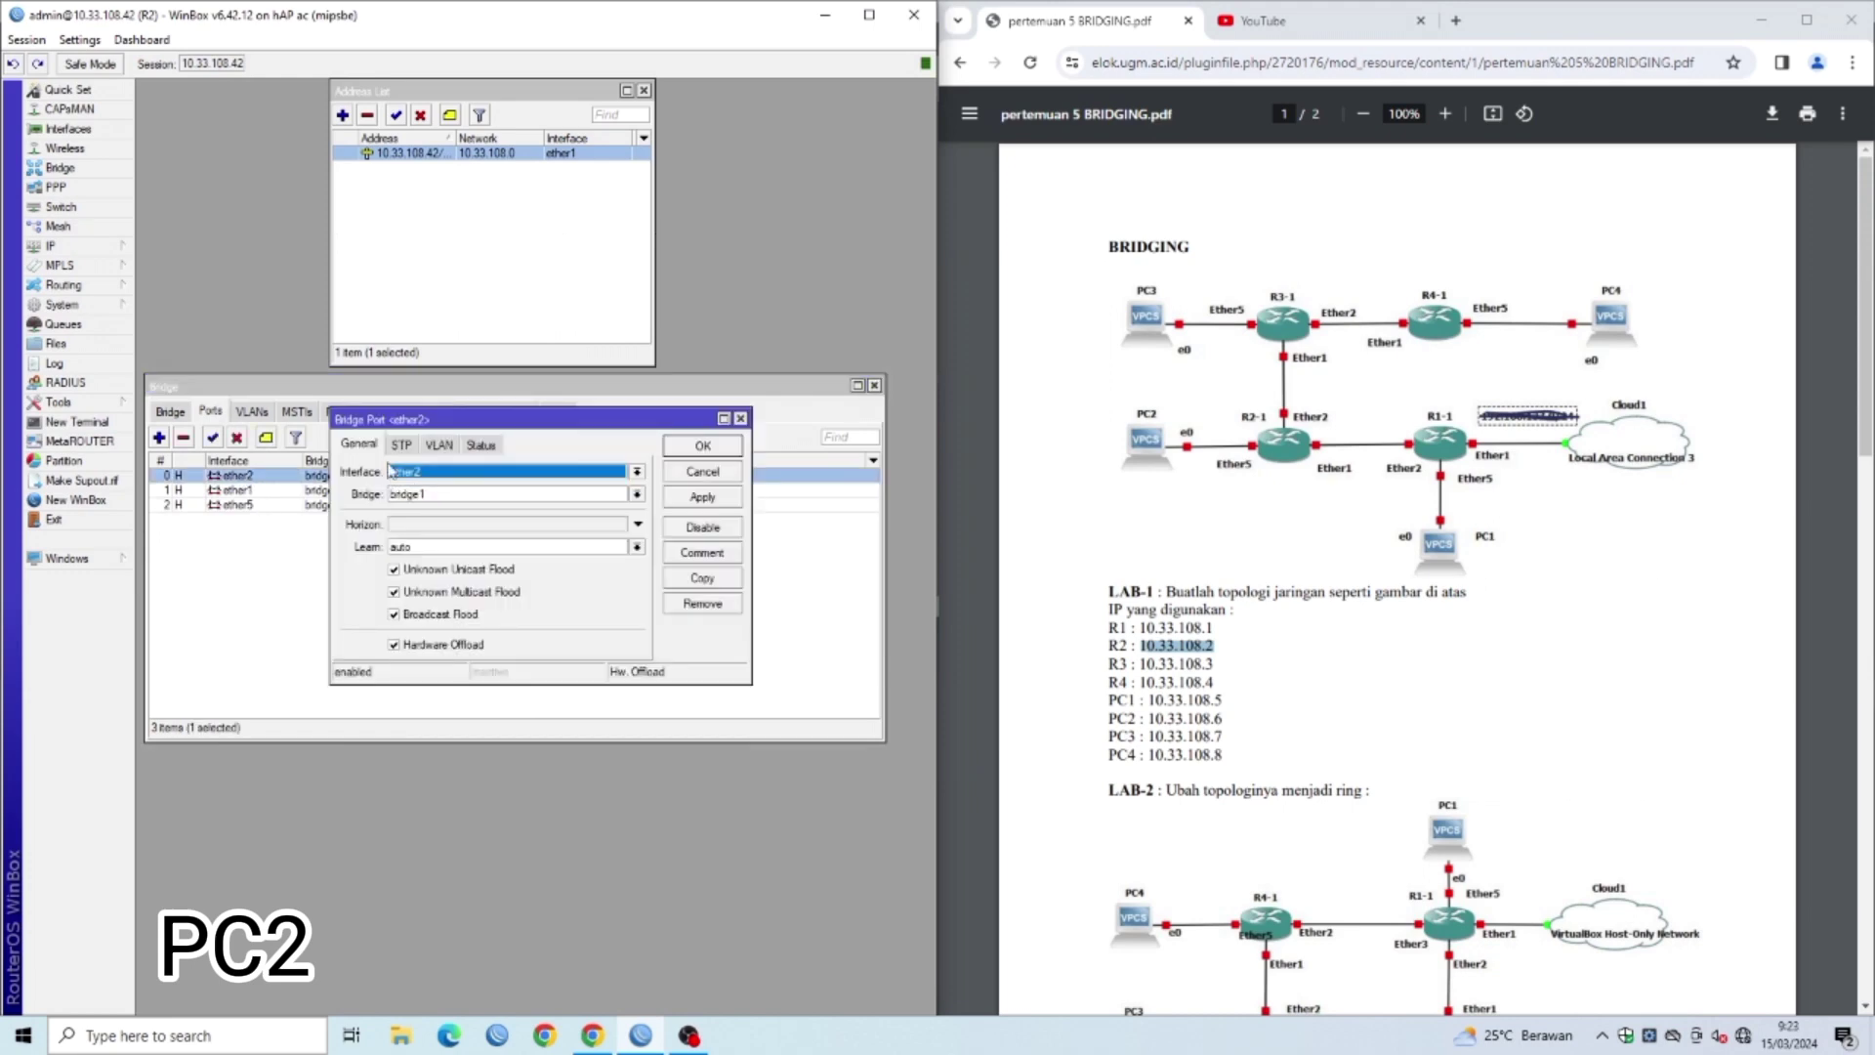
left_click(637, 471)
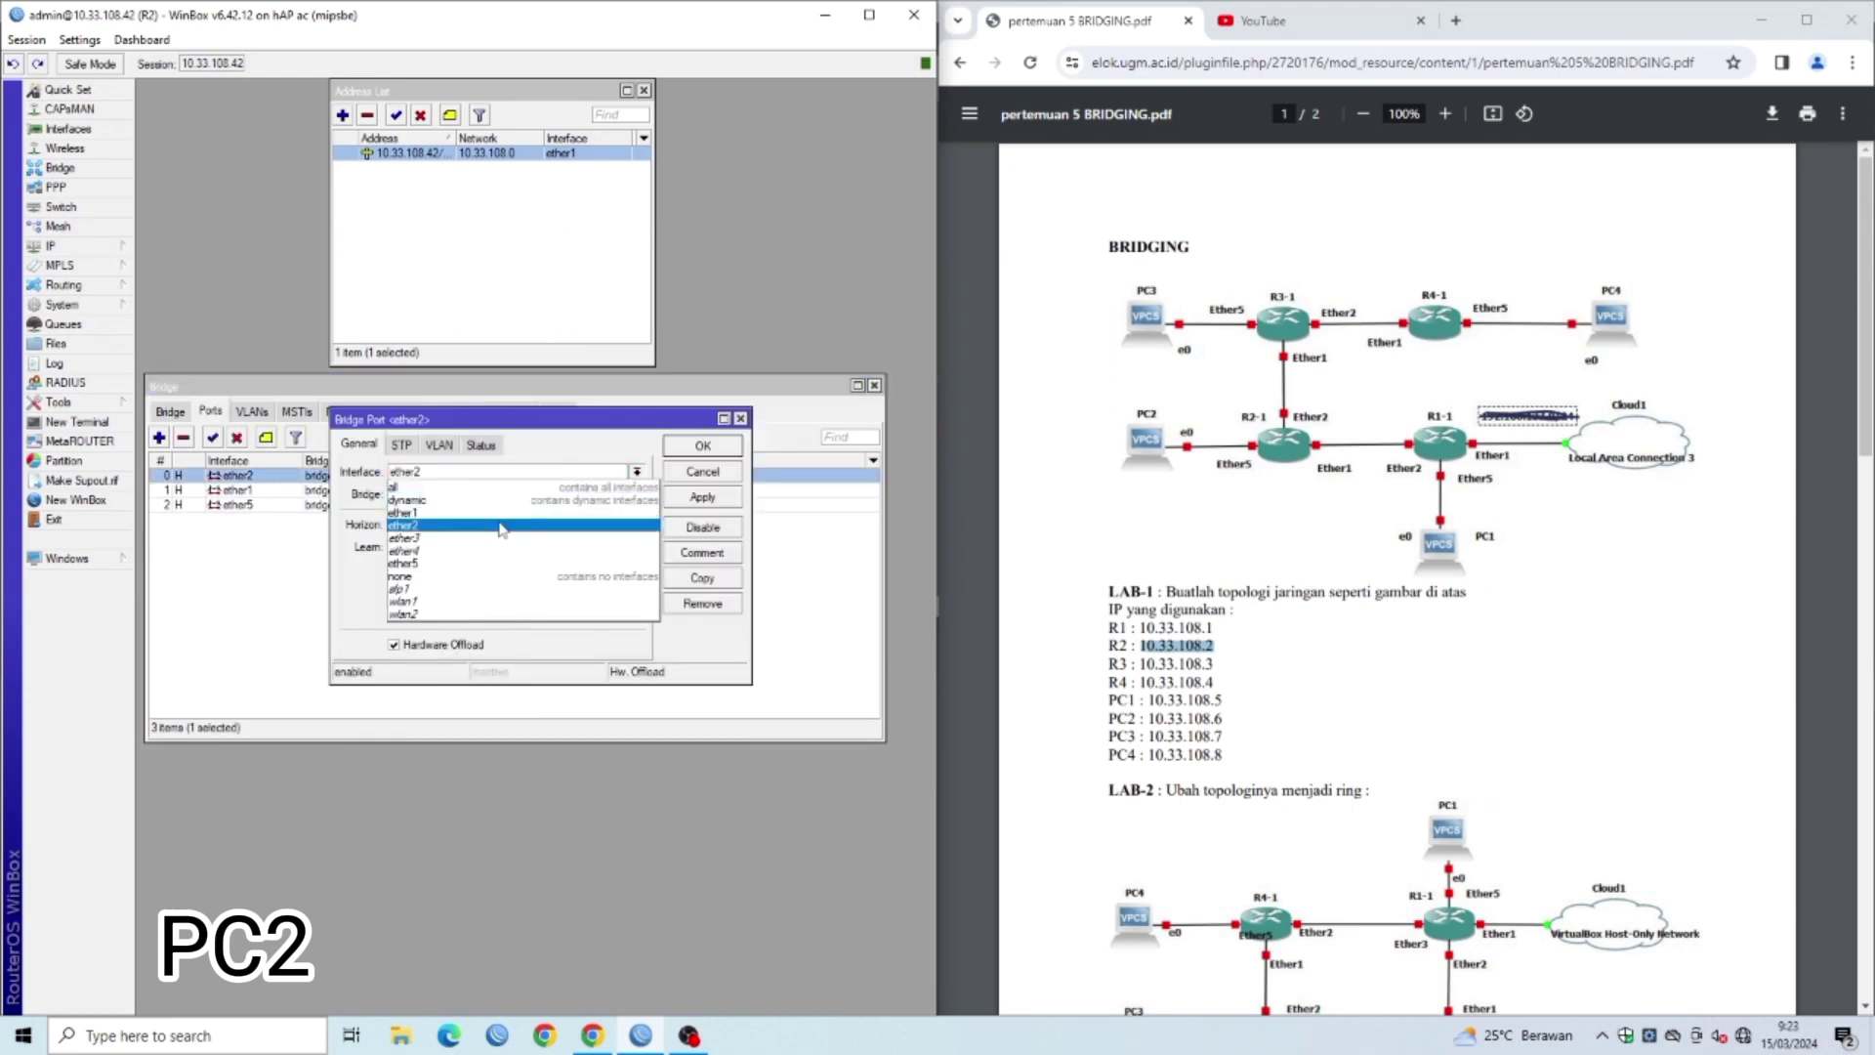
left_click(499, 526)
left_click(741, 419)
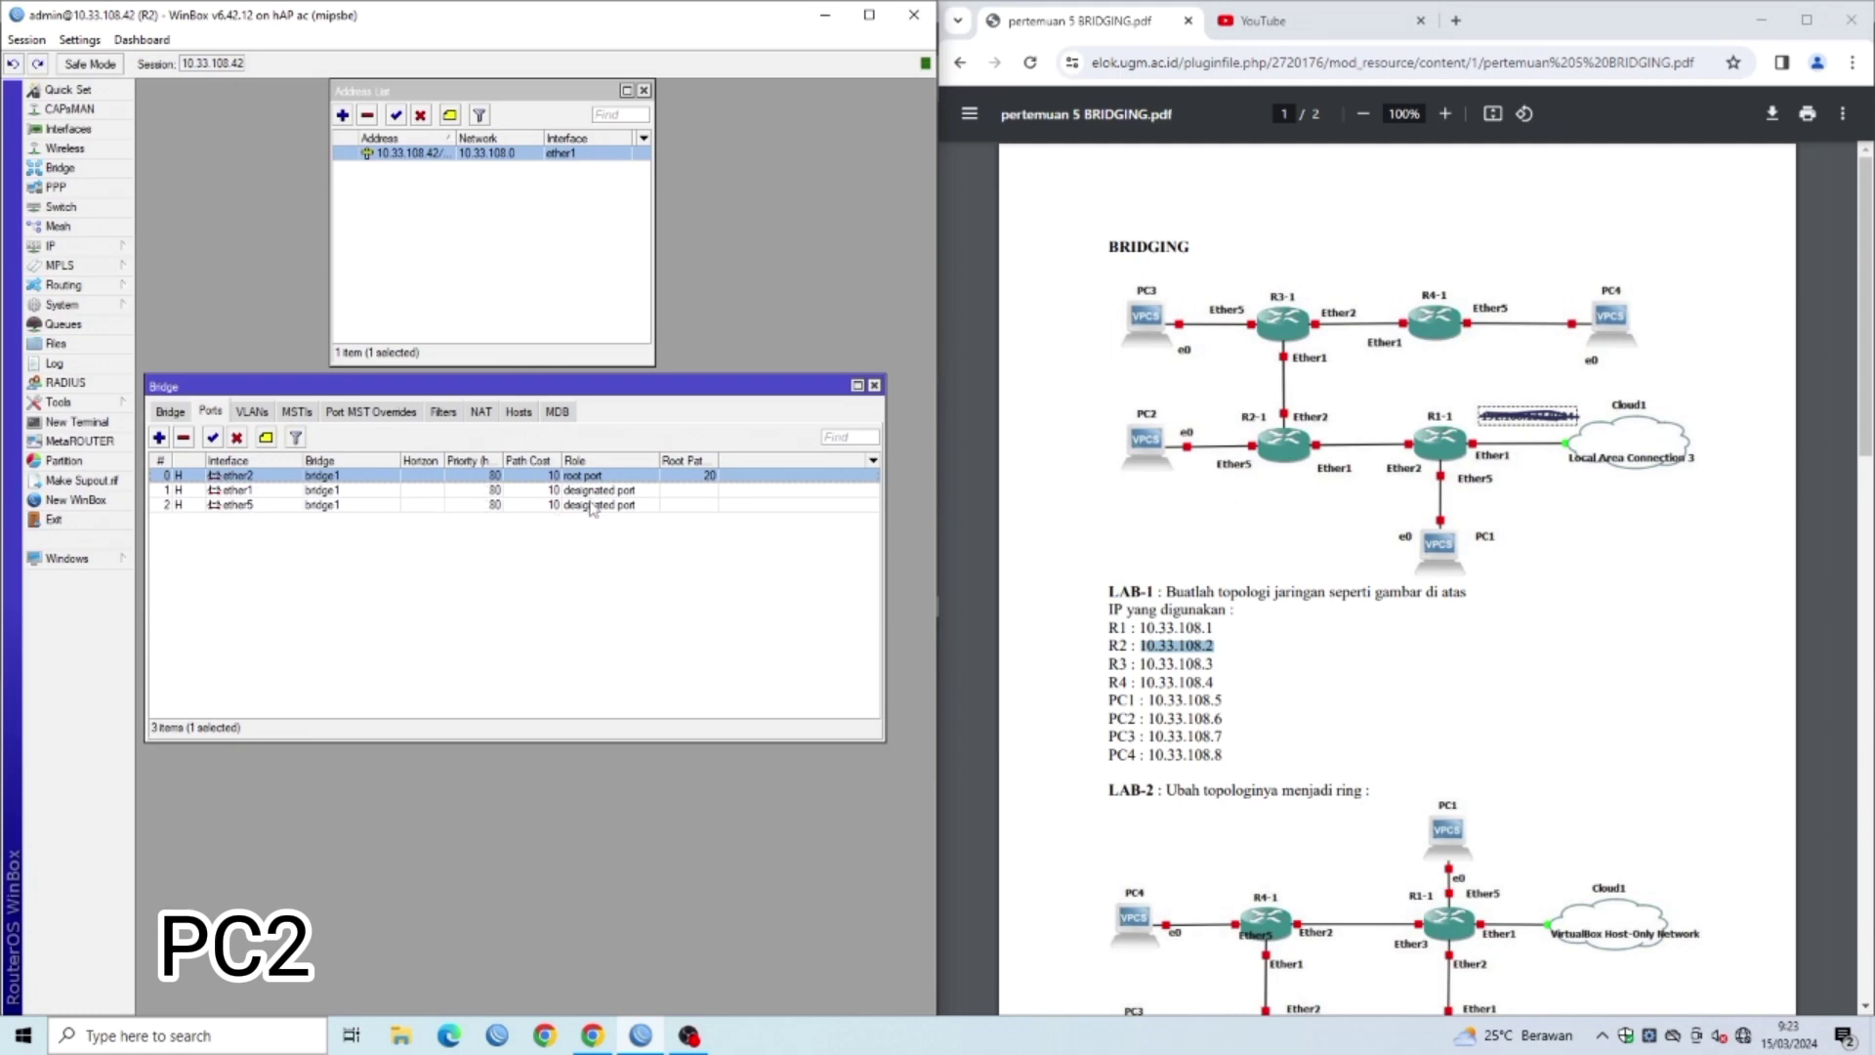
Check the IPv4 address, gateway and DNS settings of PC2's Ethernet 4 adapter in Windows Network Connections, leaving them unedited
right_click(1743, 1041)
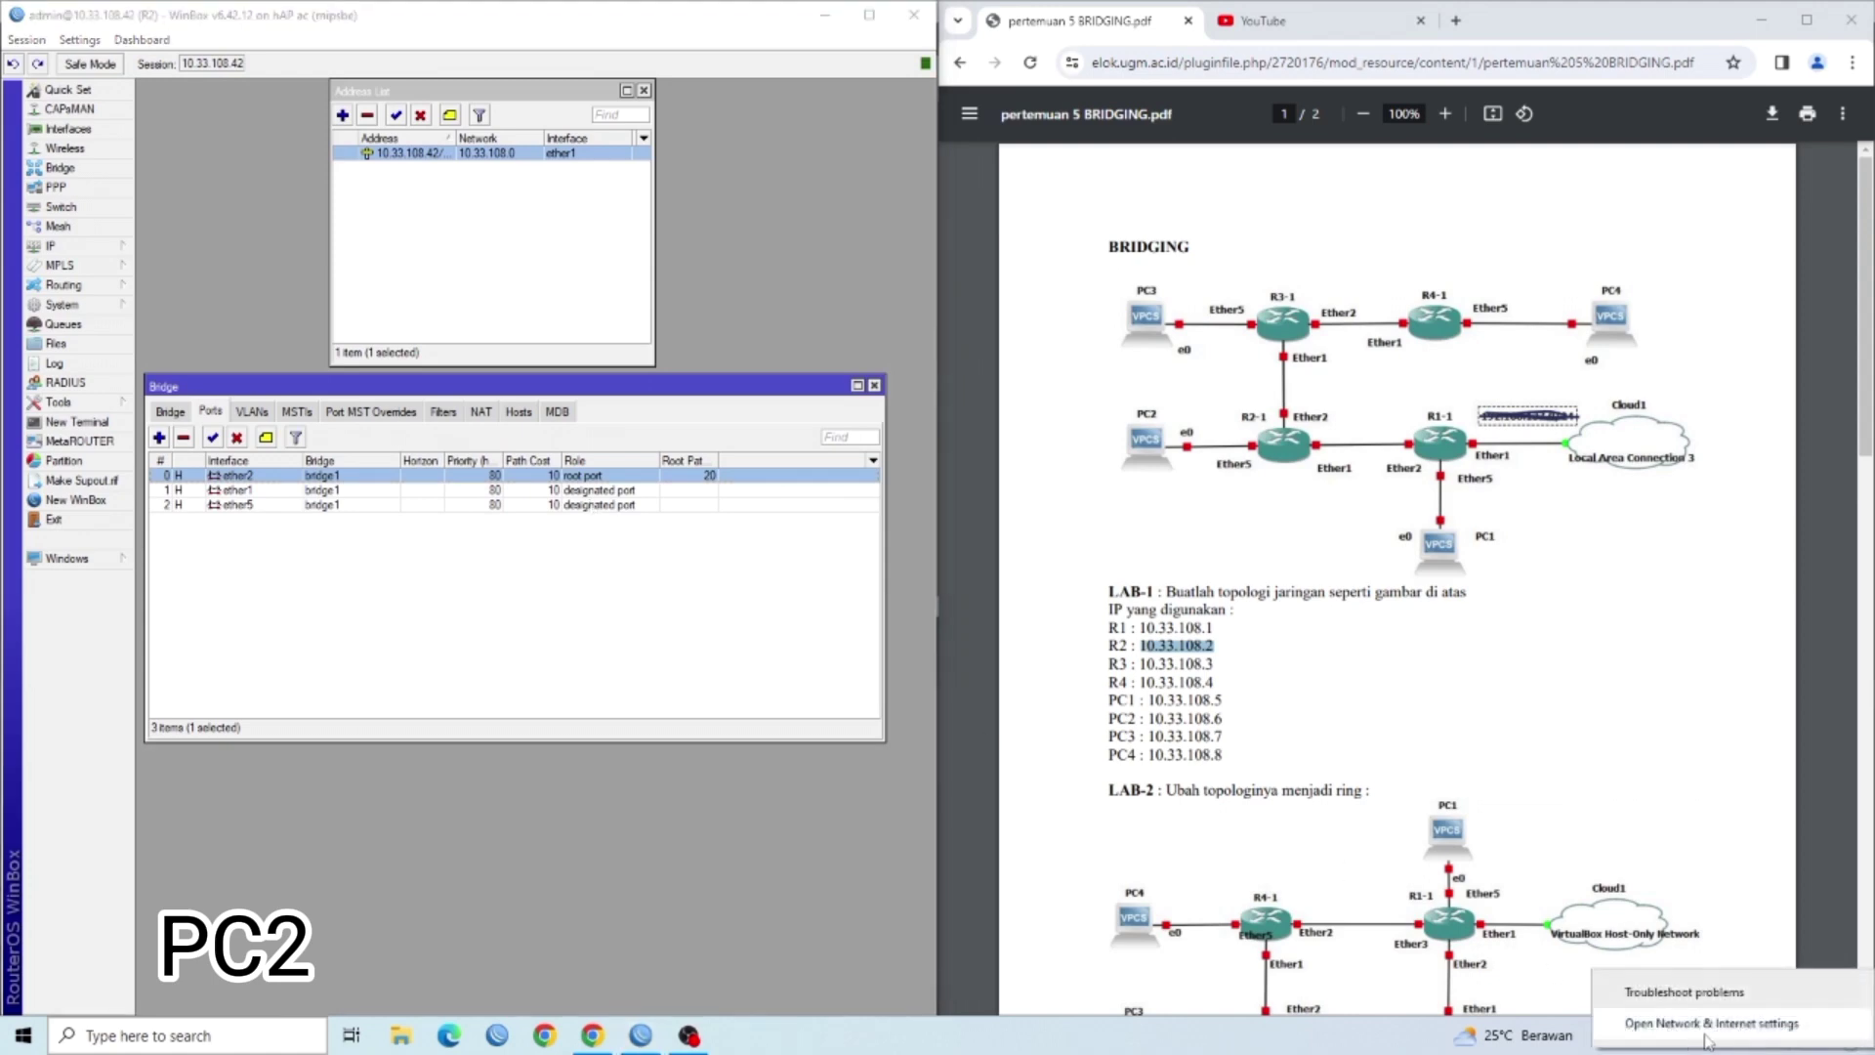
left_click(1707, 1033)
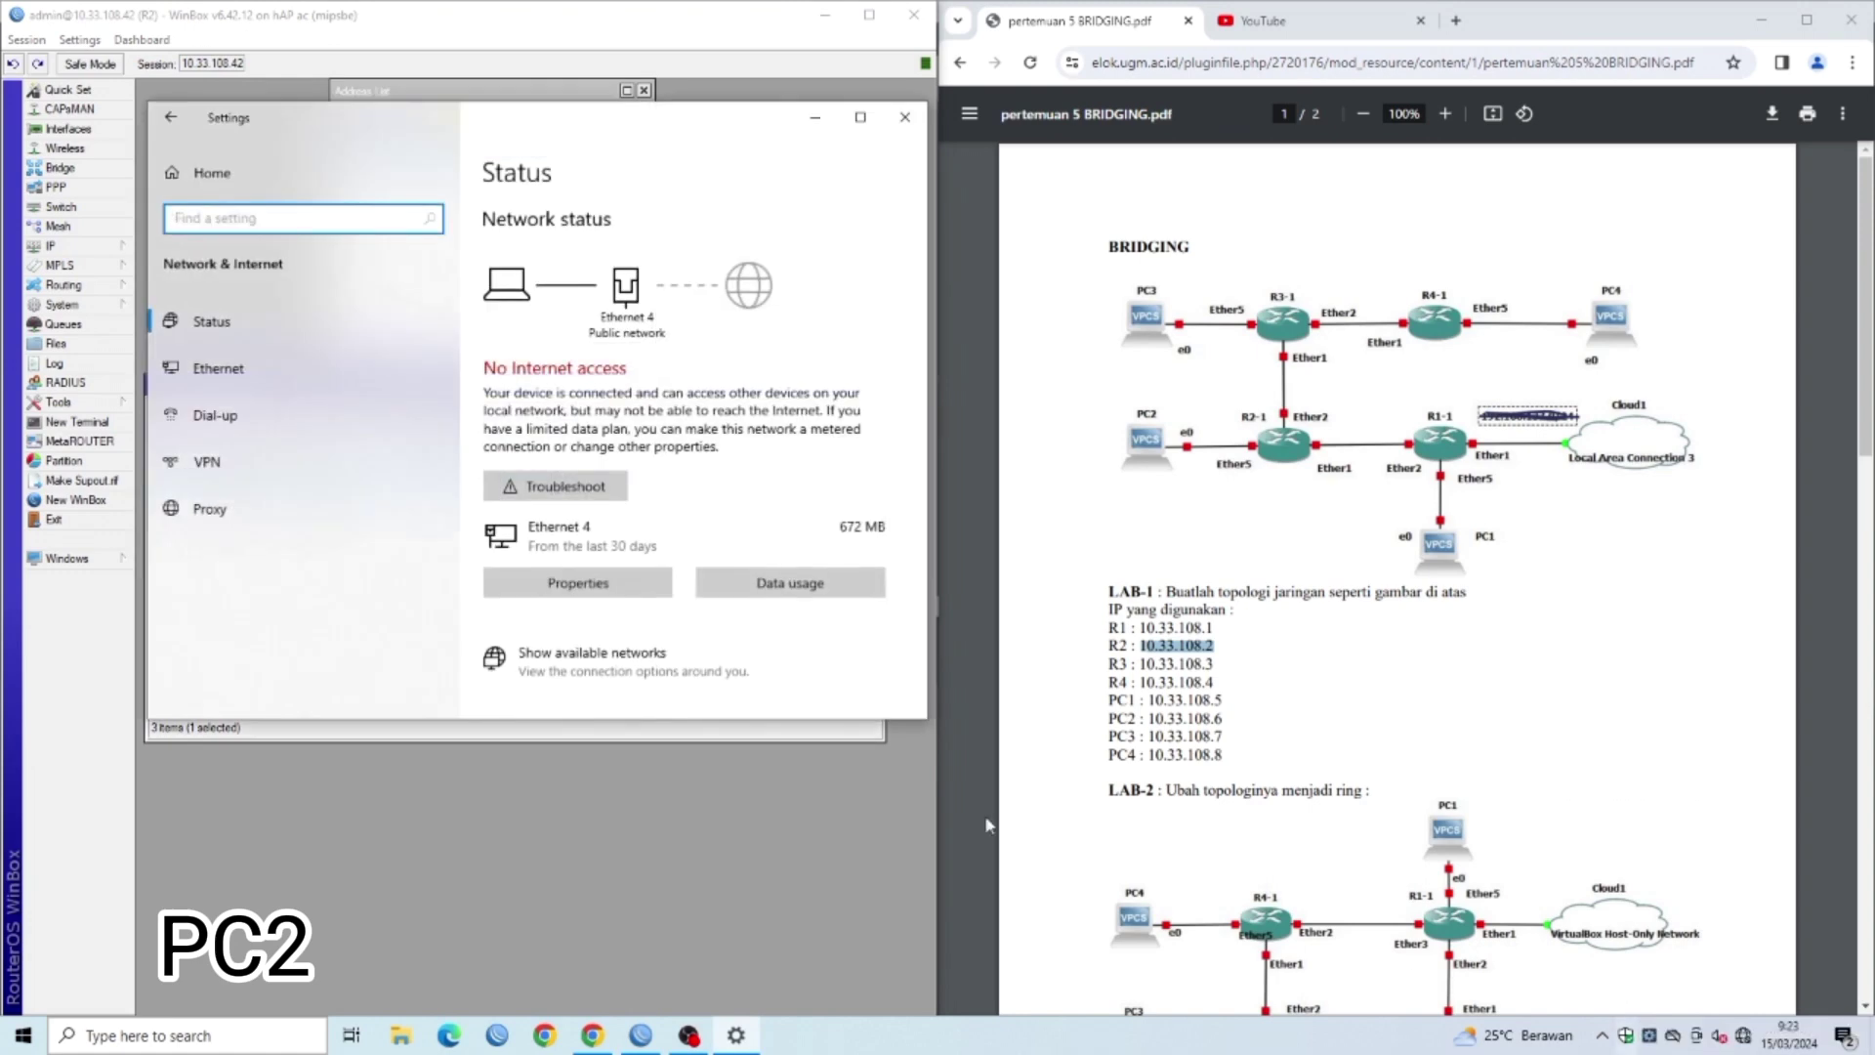
scroll(566, 606, "down", 2)
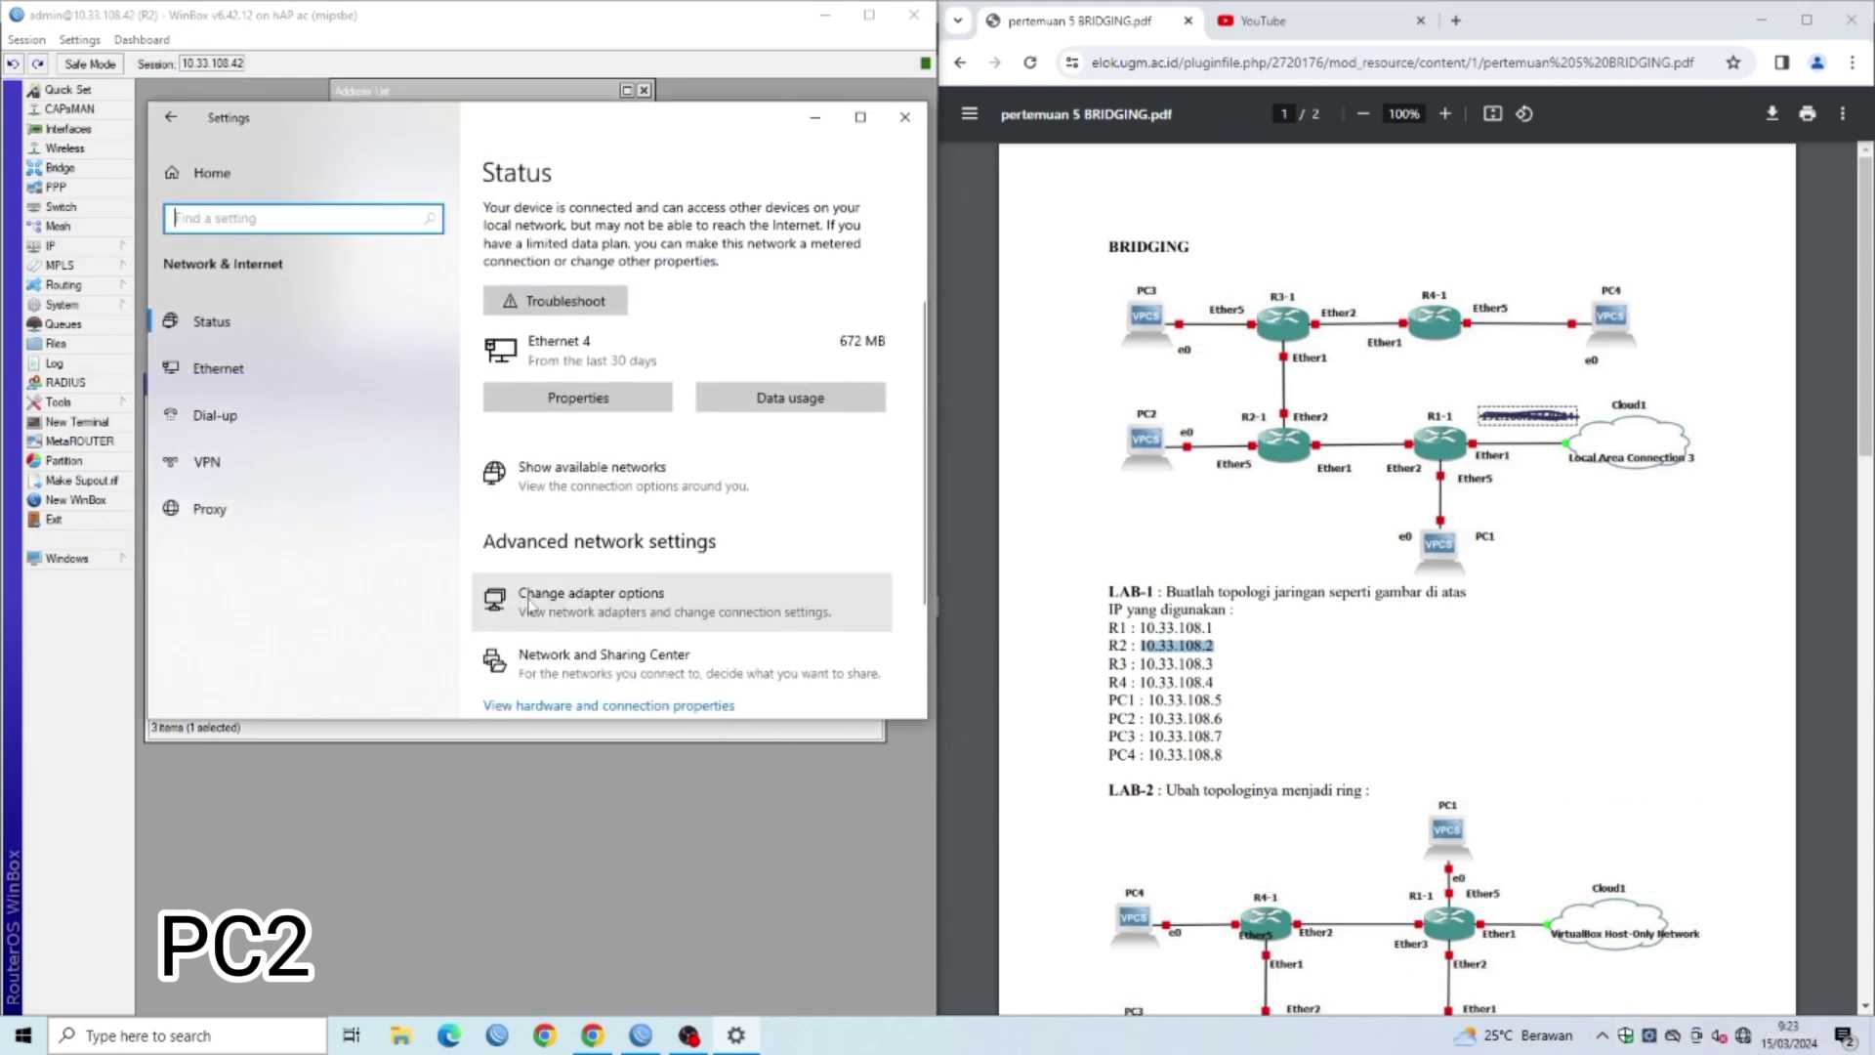
left_click(615, 600)
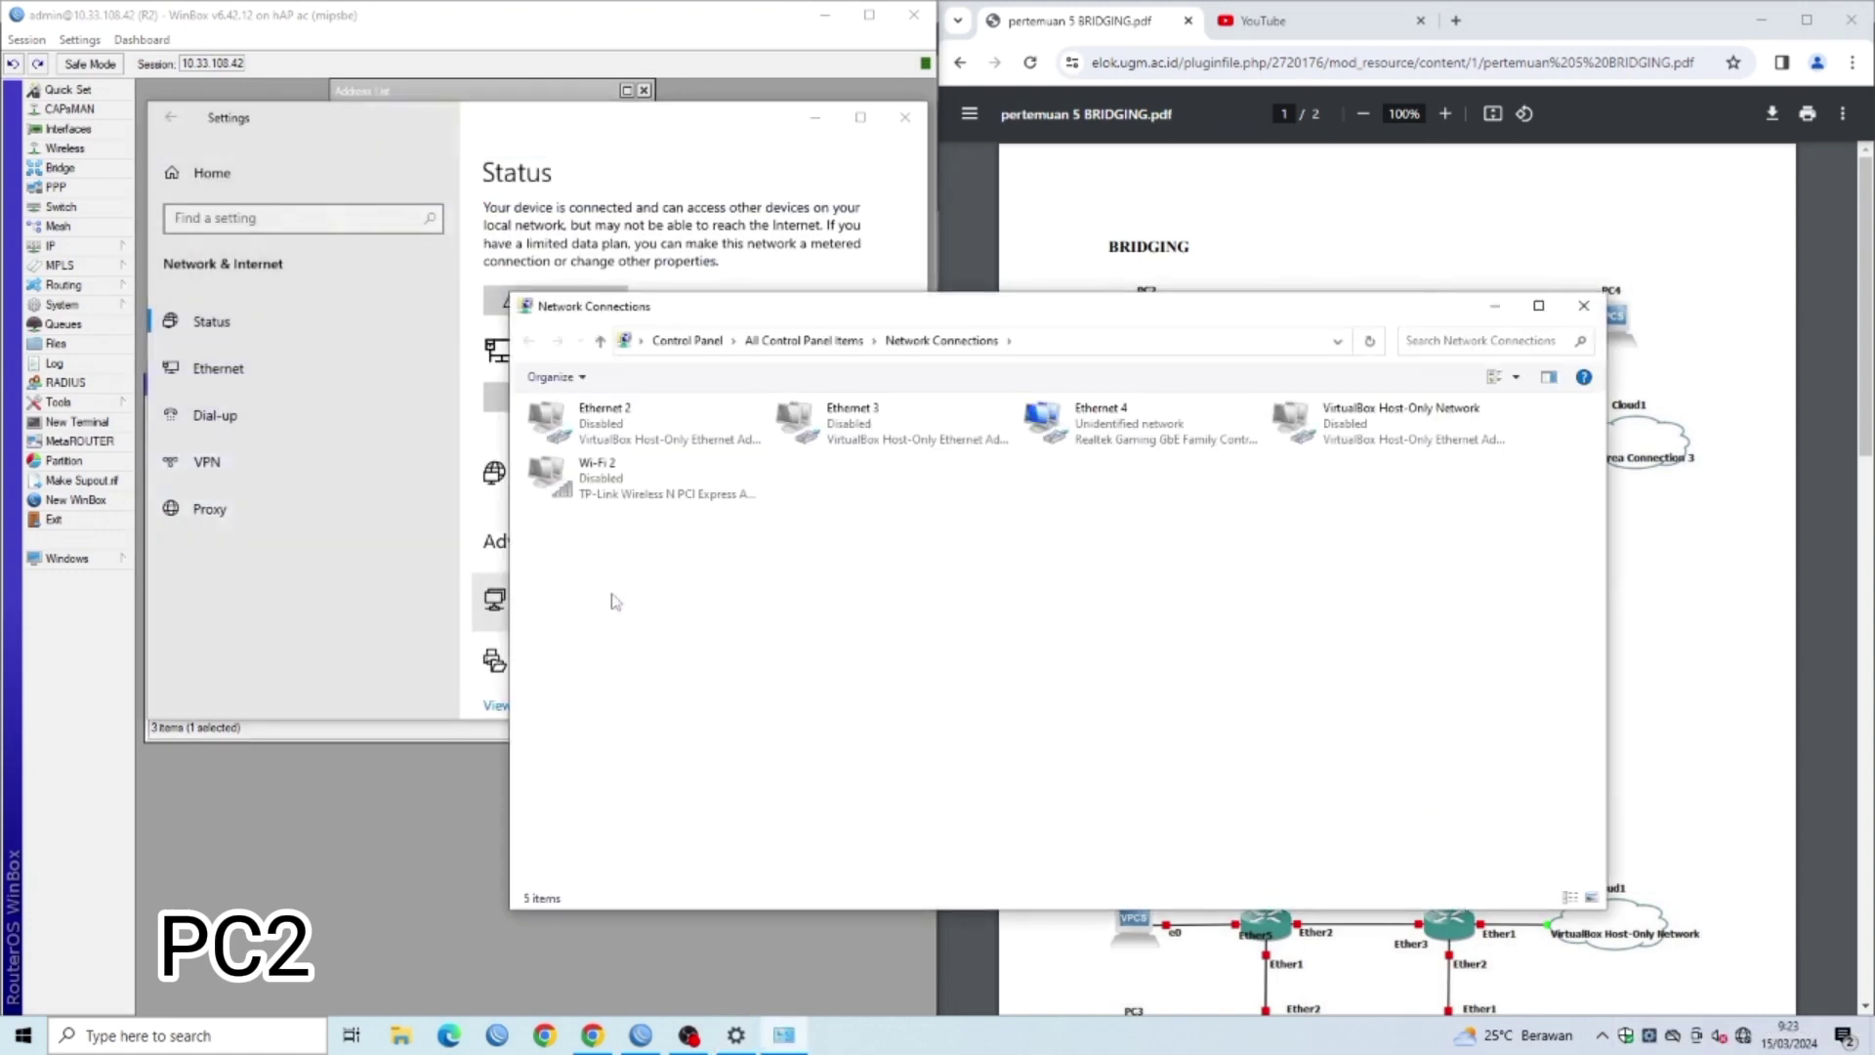
right_click(1118, 416)
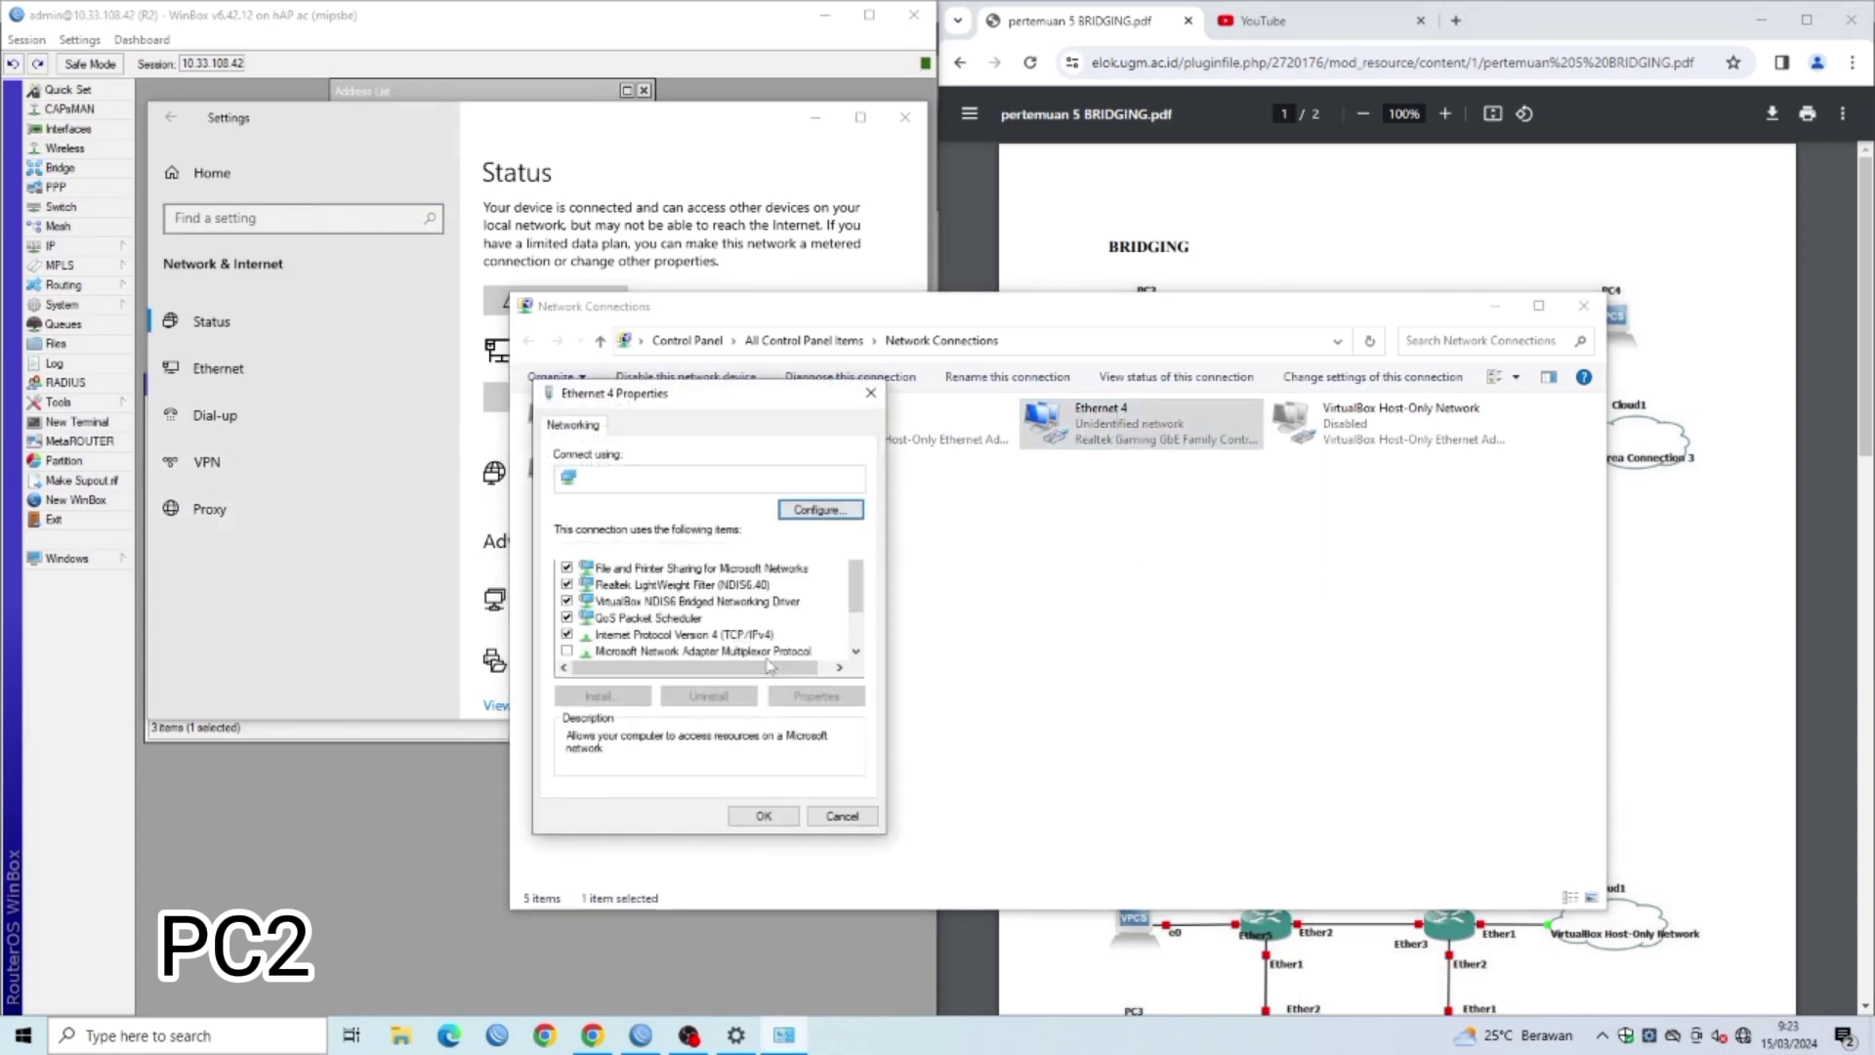
left_click(684, 633)
left_click(819, 695)
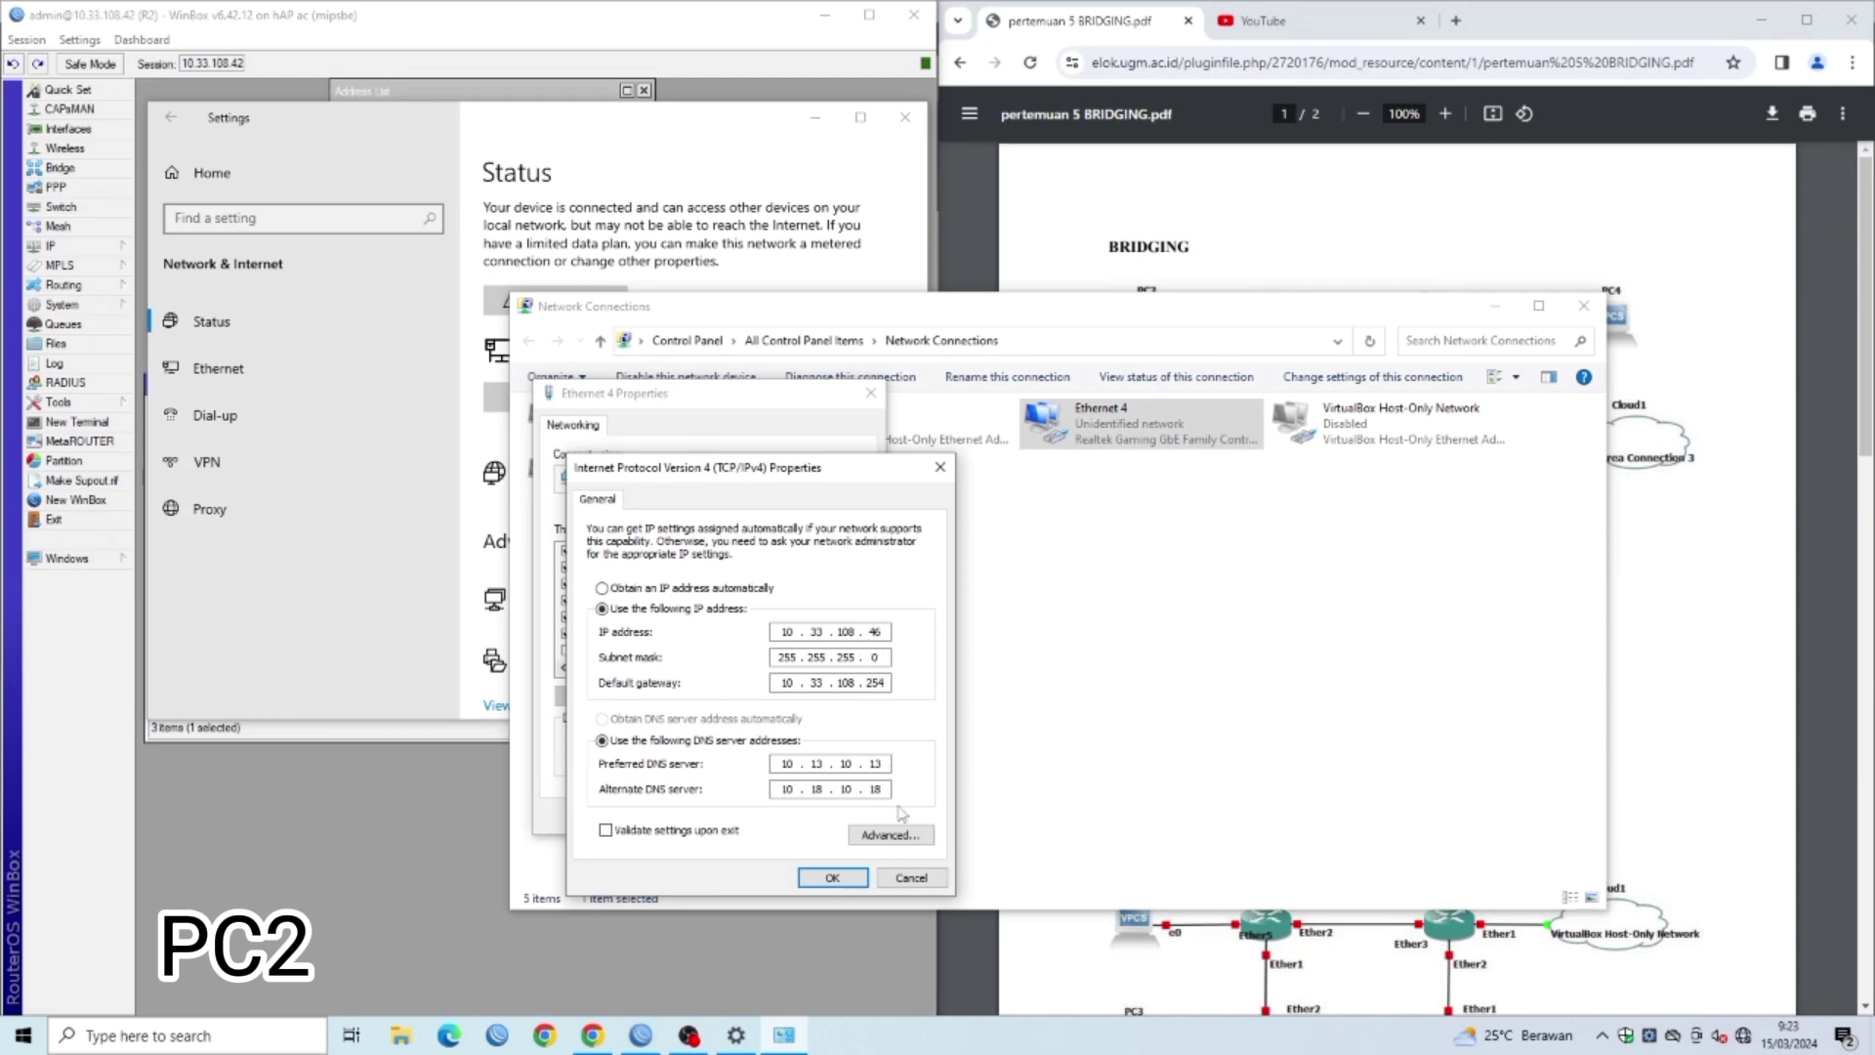
left_click(831, 877)
left_click(759, 814)
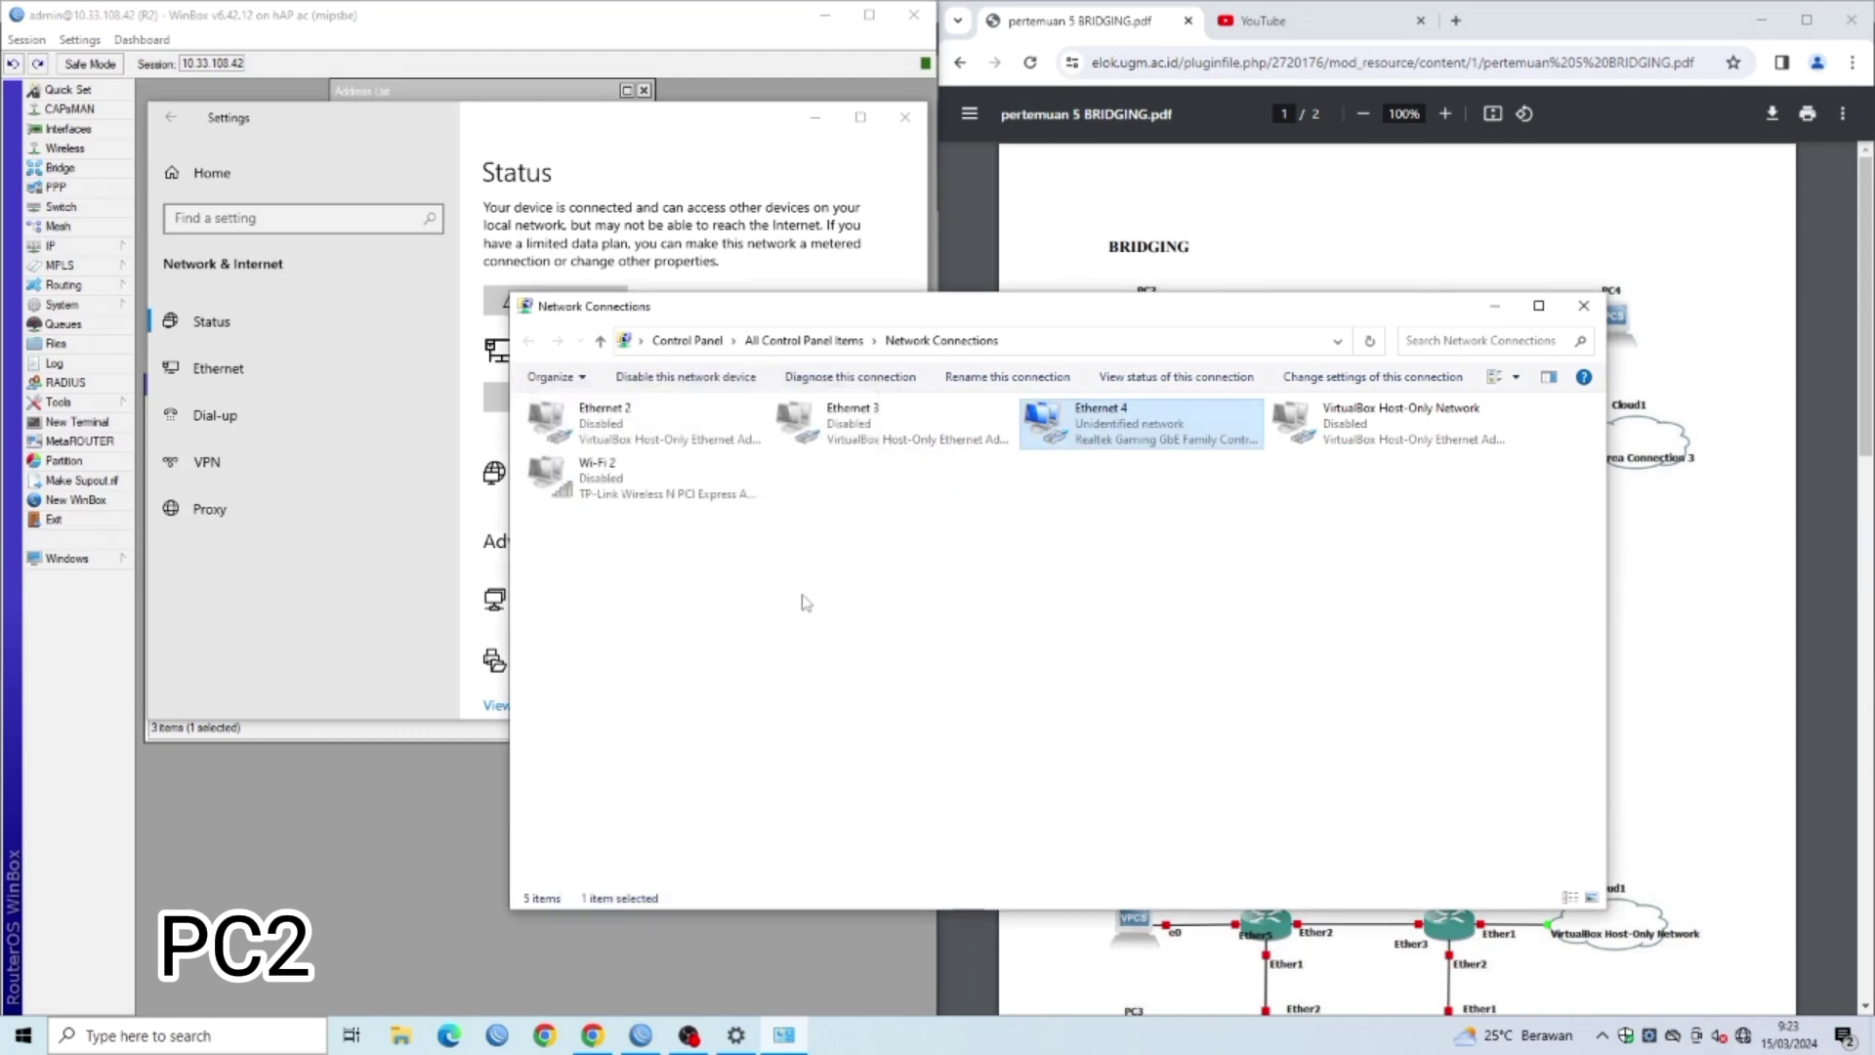
left_click(1584, 305)
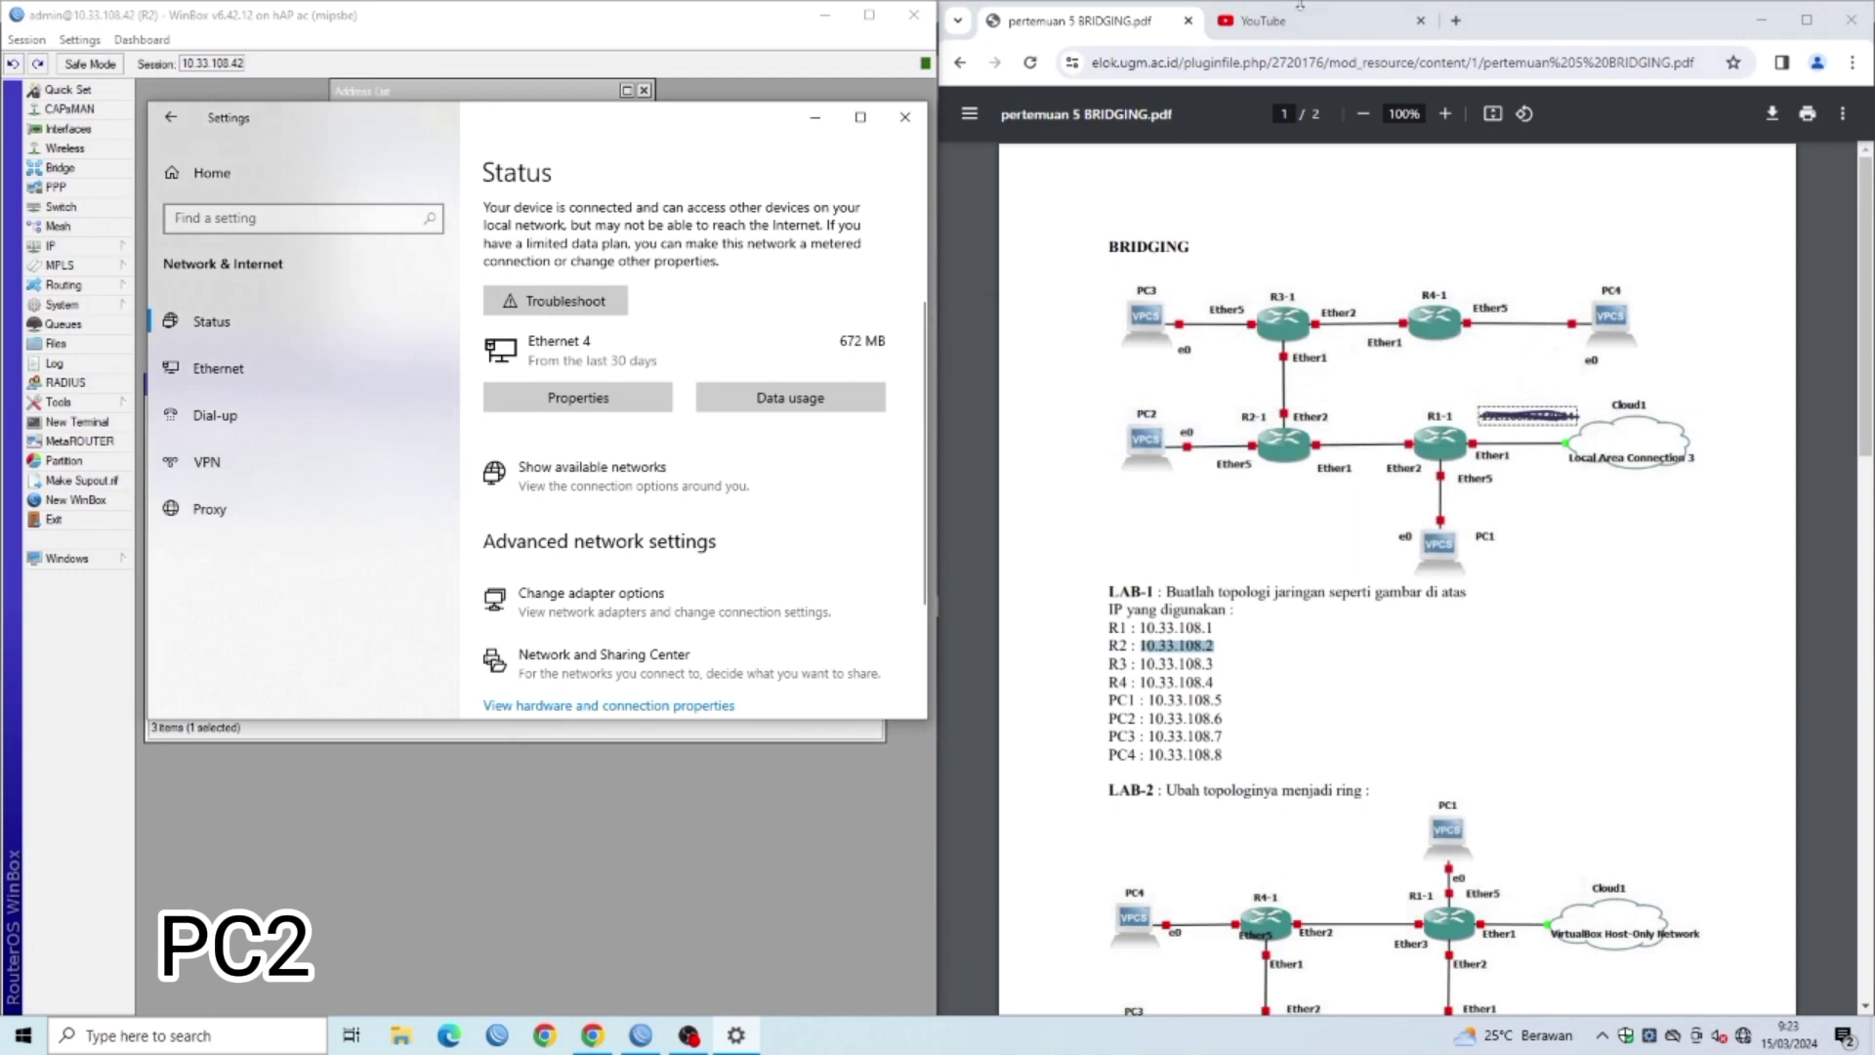
Switch to YouTube in the browser and browse the home page to test PC2's internet connection
left_click(1269, 21)
left_click(1083, 394)
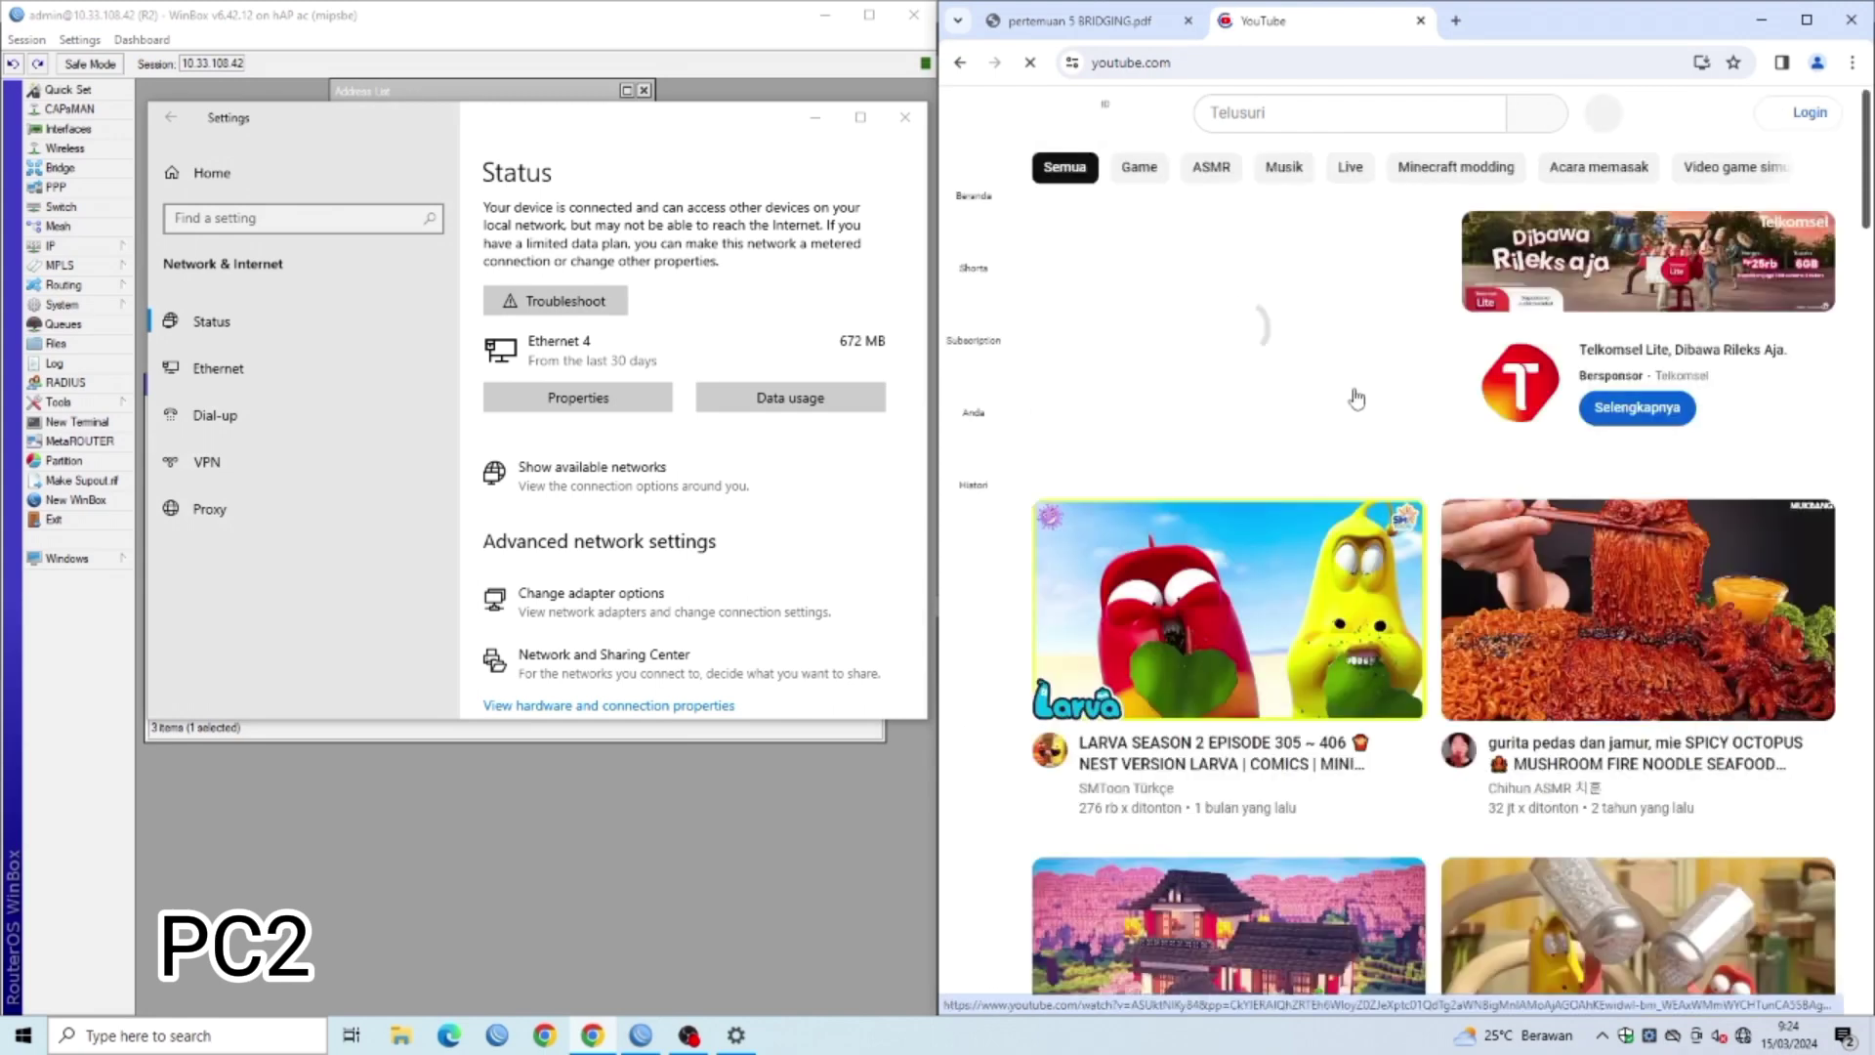
scroll(1356, 397, "down", 10)
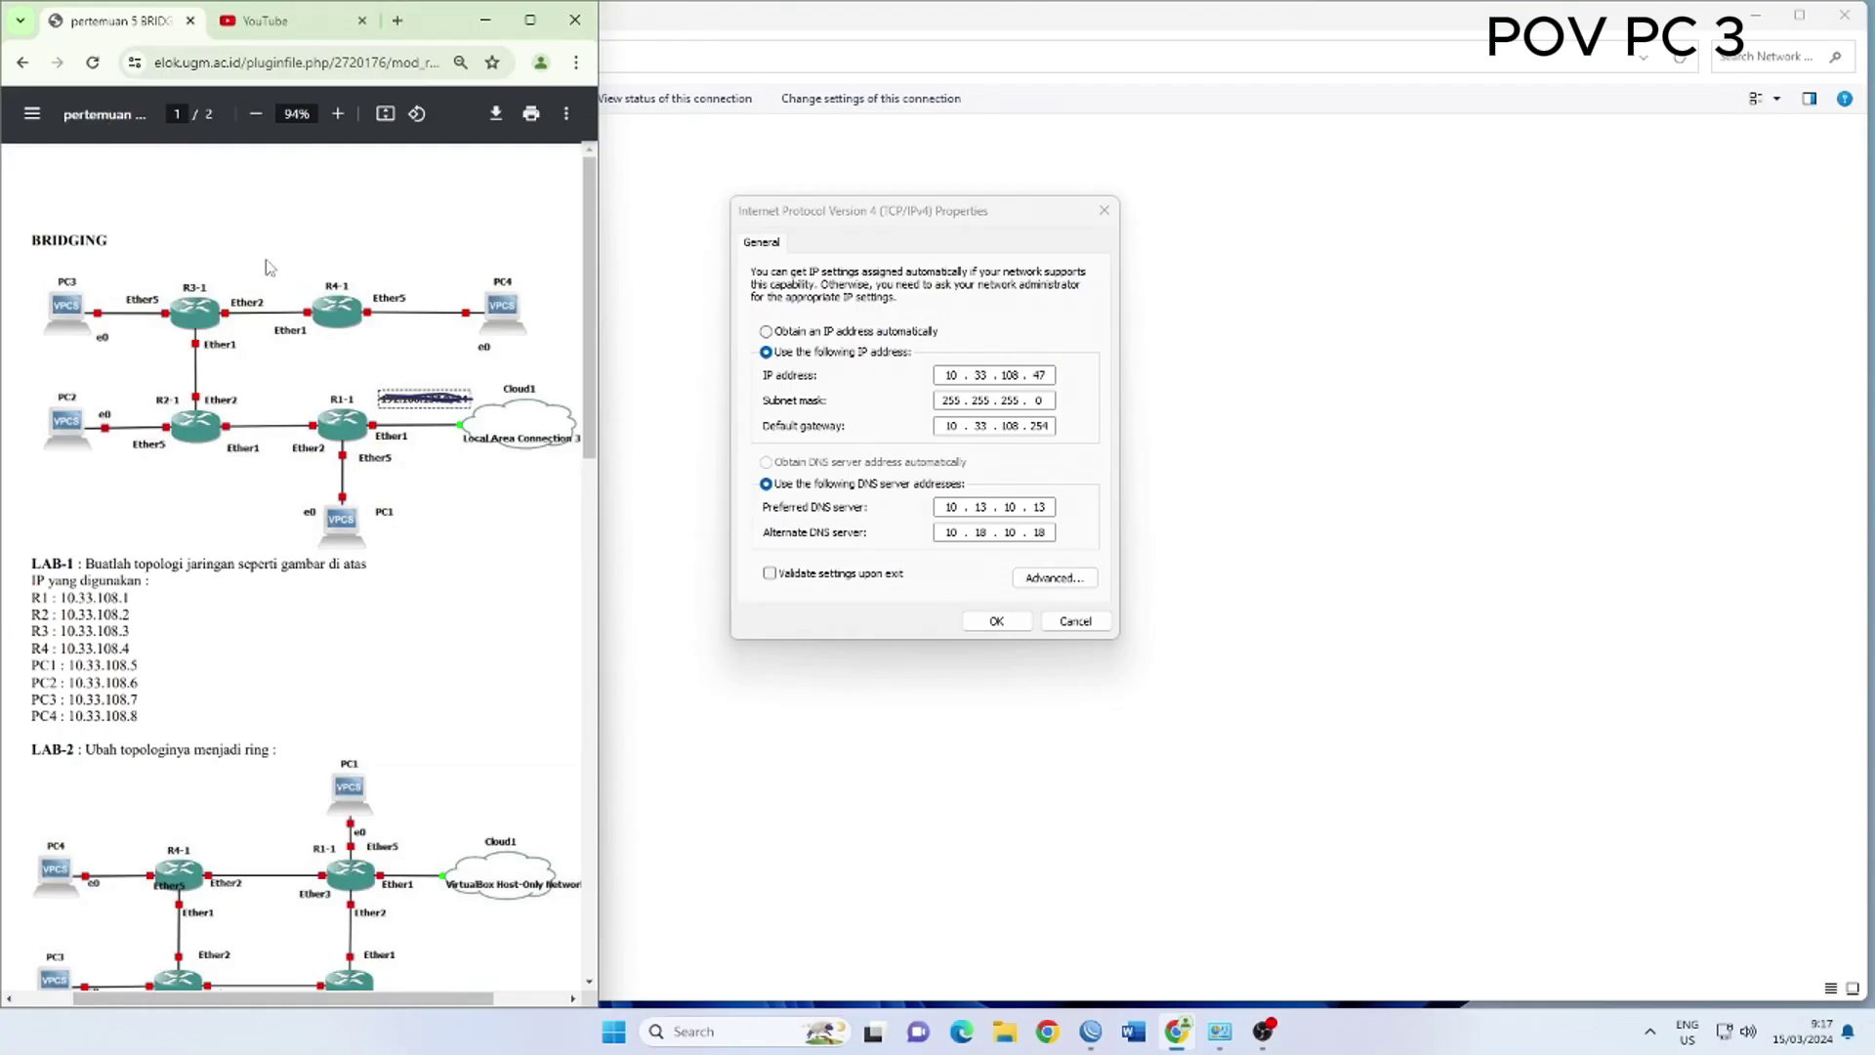
Switch to WinBox on PC3, inspect bridge1's settings unedited, and review the bridge ports and address list
left_click(1090, 1031)
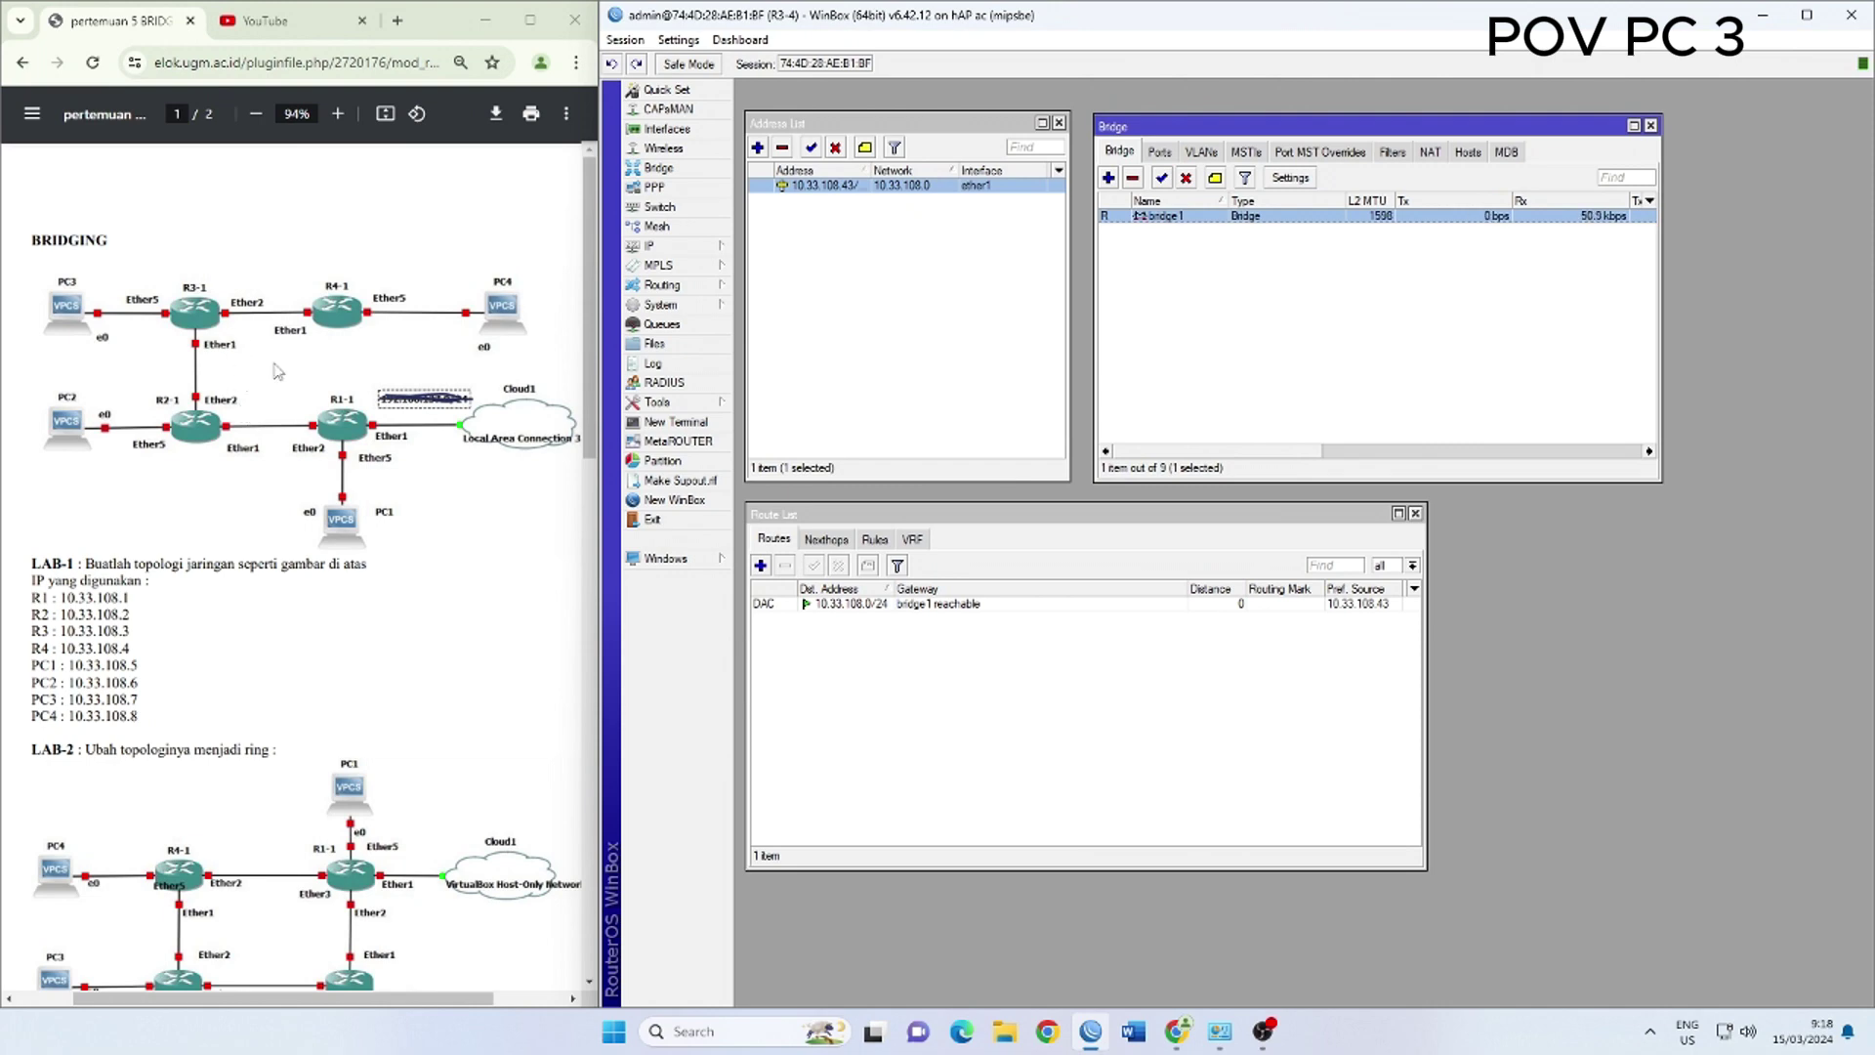
double_click(1236, 222)
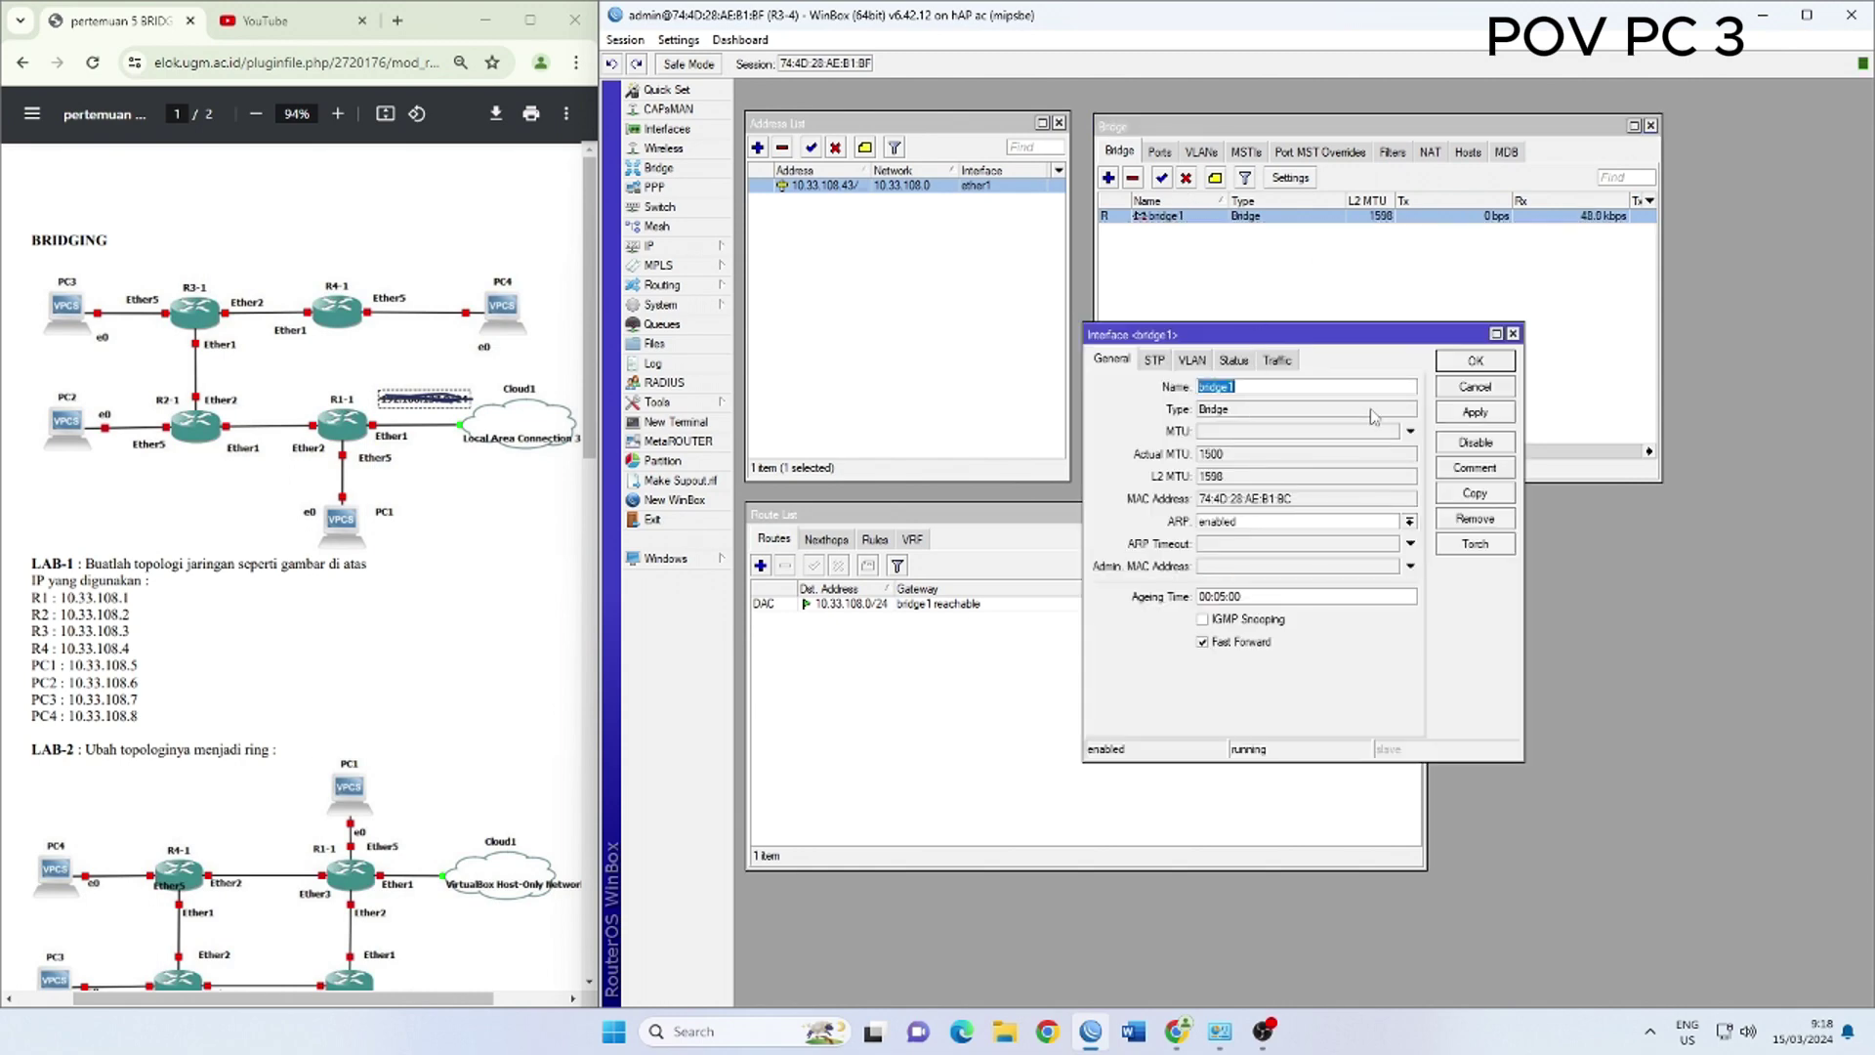
left_click(1477, 414)
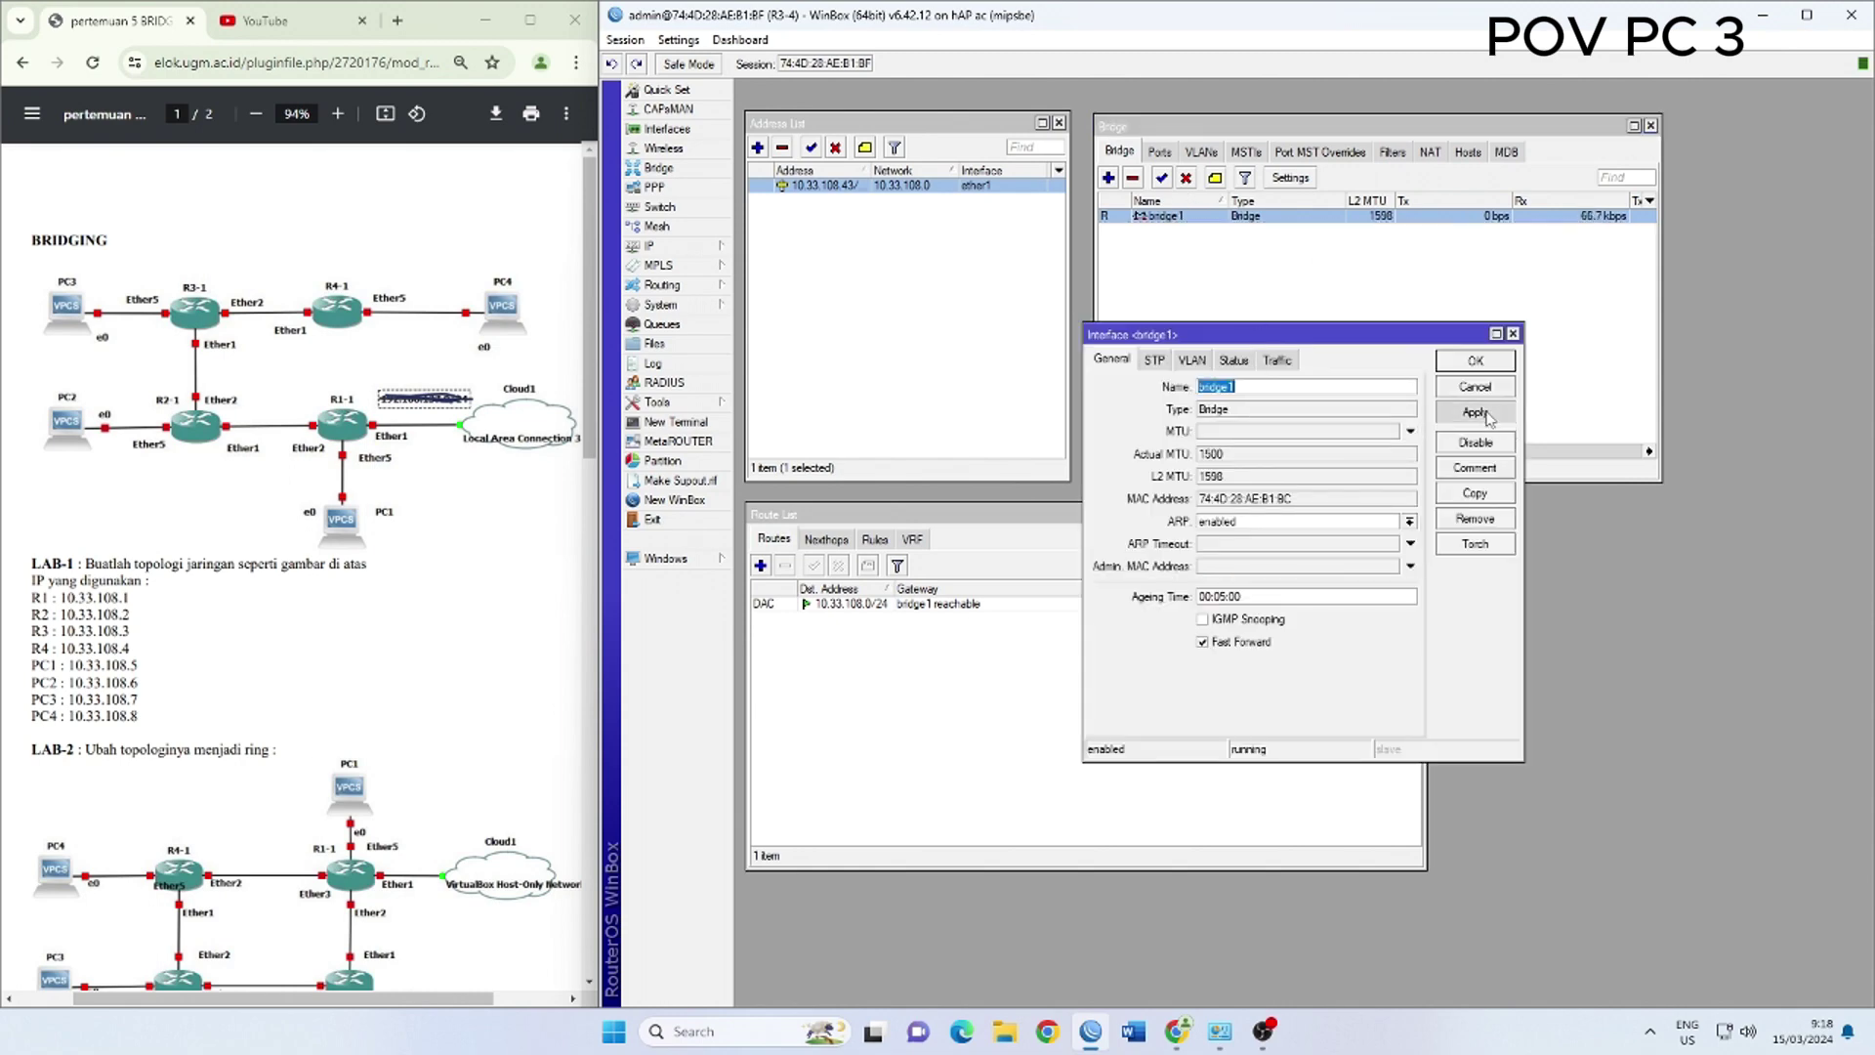
left_click(1476, 360)
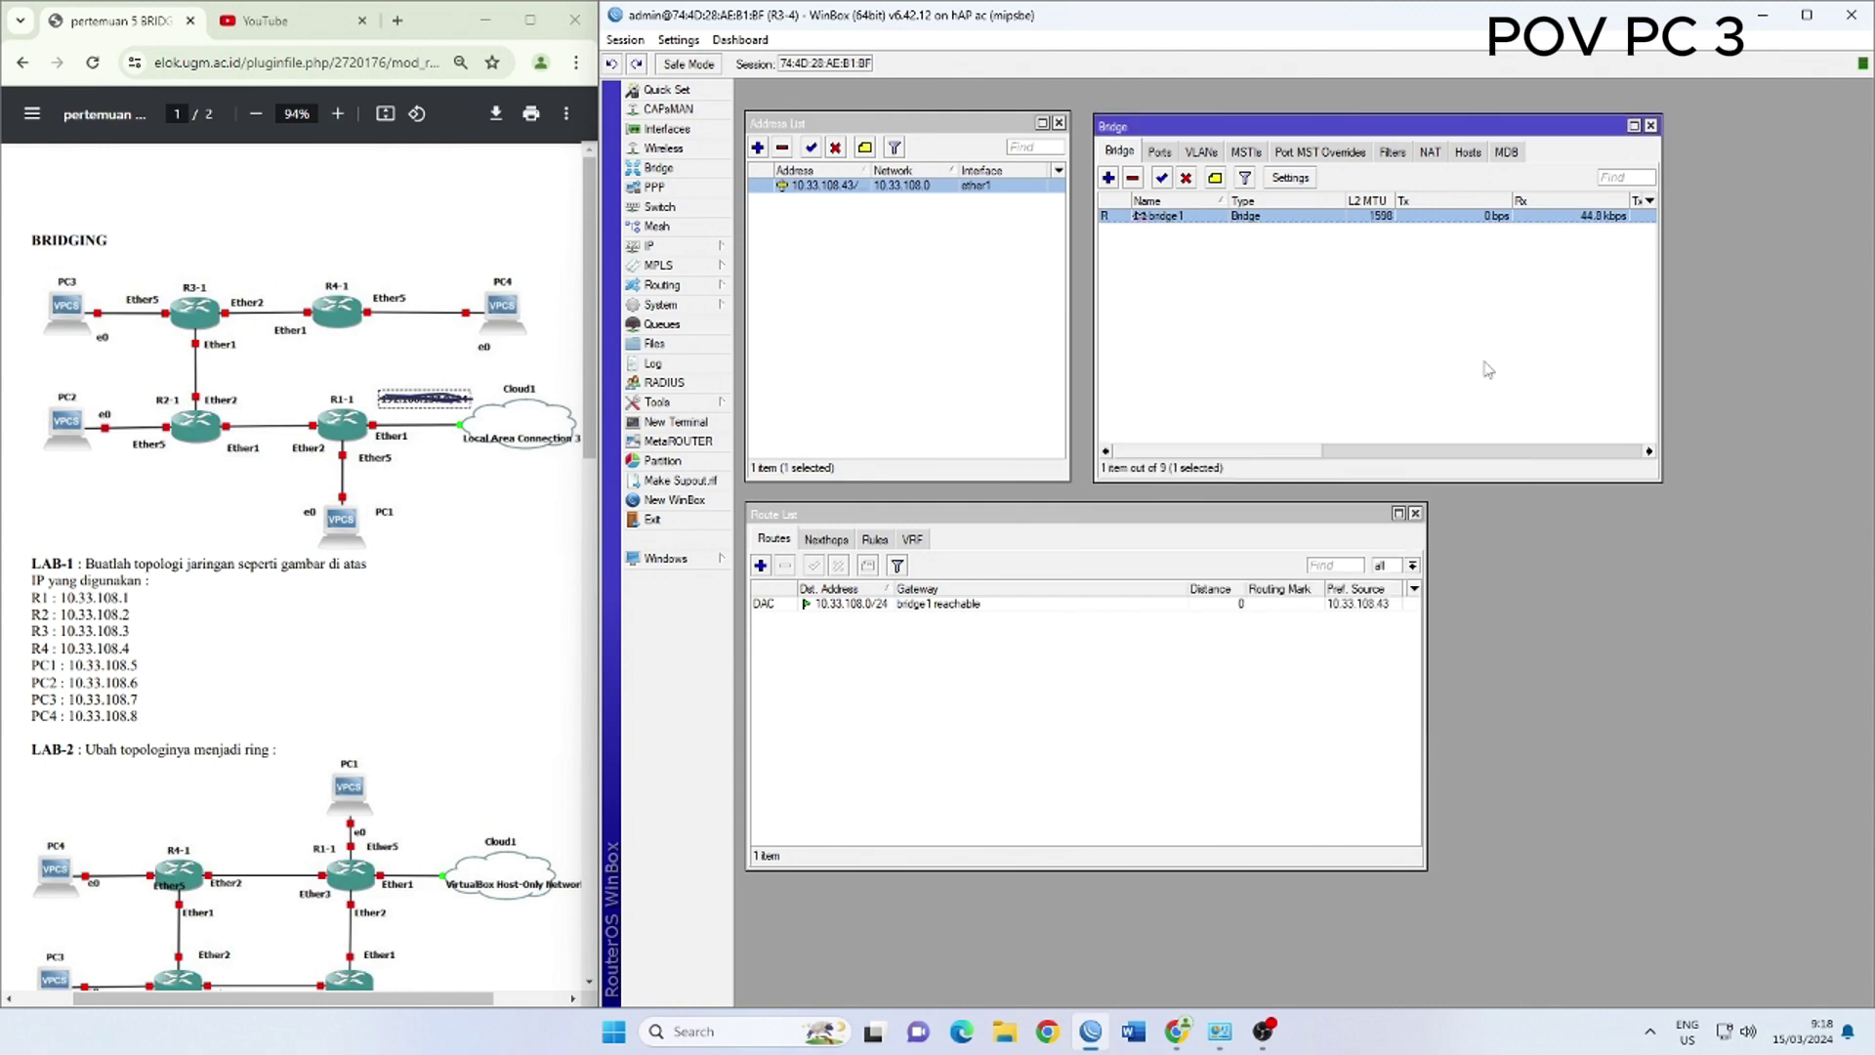
left_click(1159, 154)
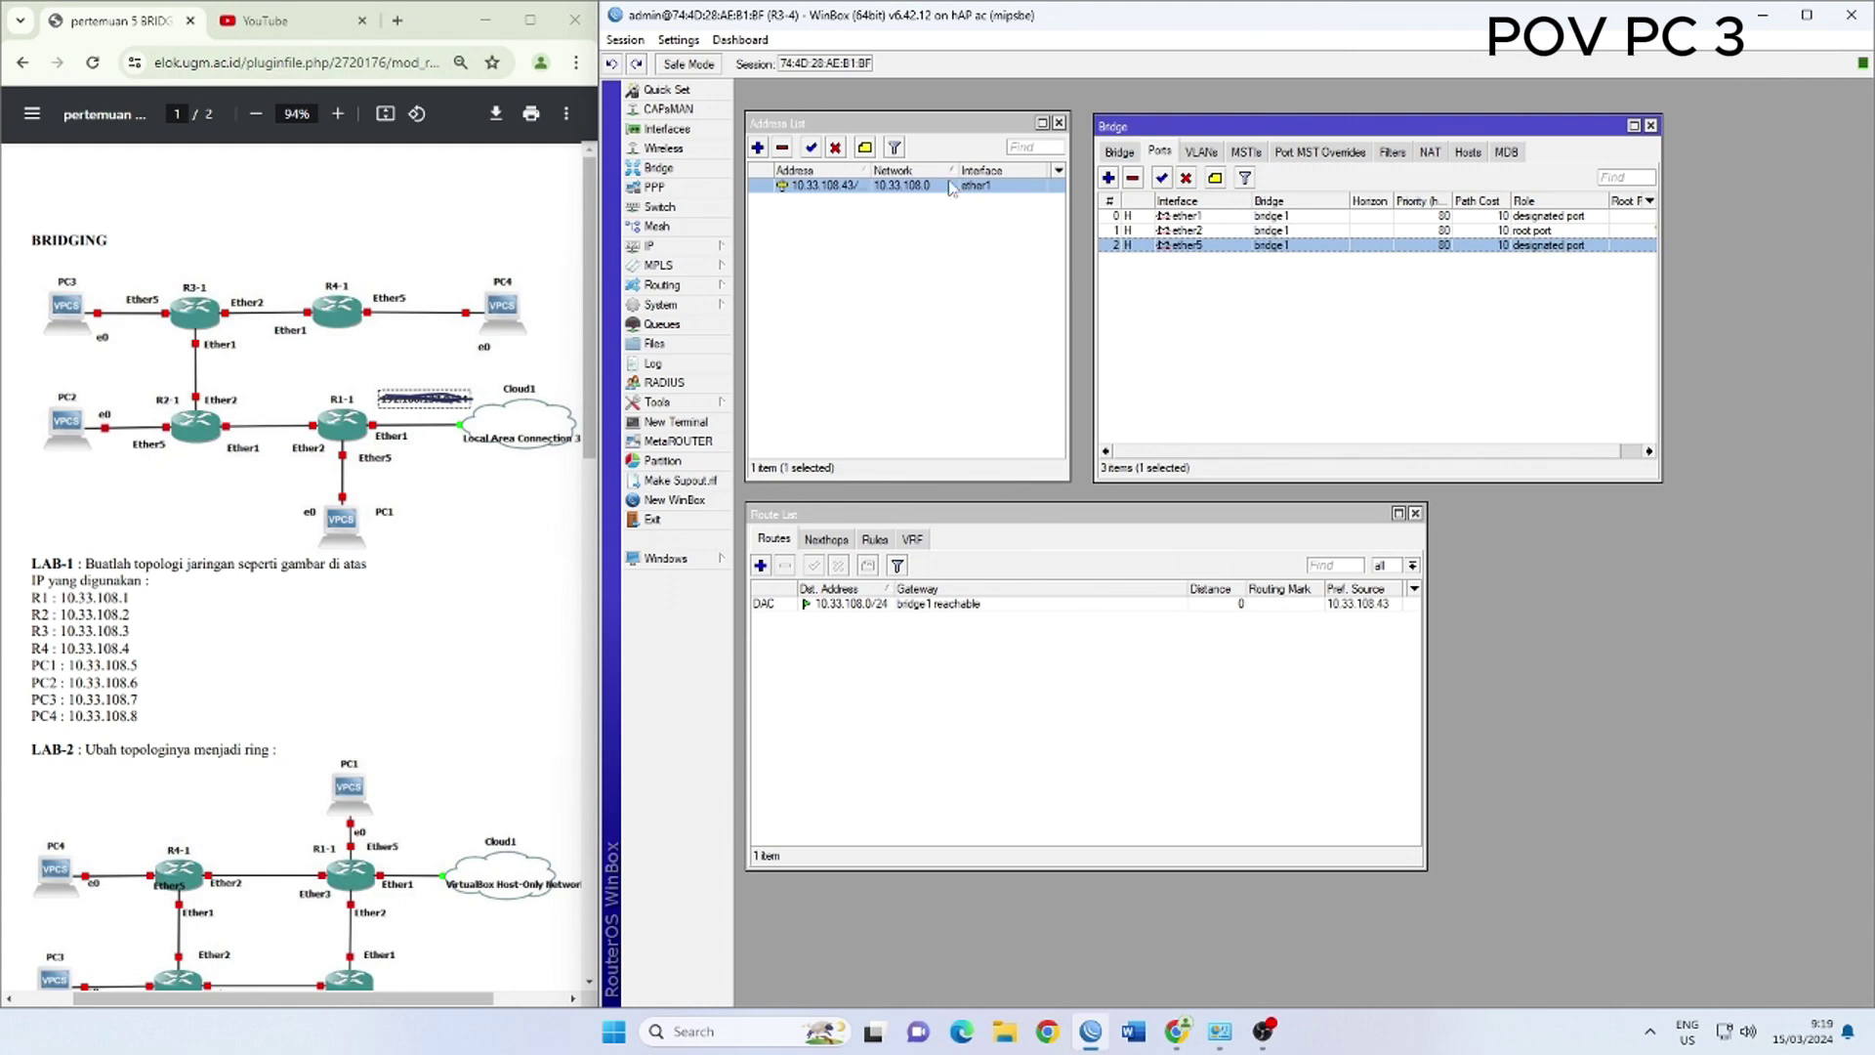
left_click(993, 298)
Check the IPv4 address, gateway and DNS settings of PC3's Ethernet 2 adapter in Network Connections, leaving them unedited
left_click(1236, 1030)
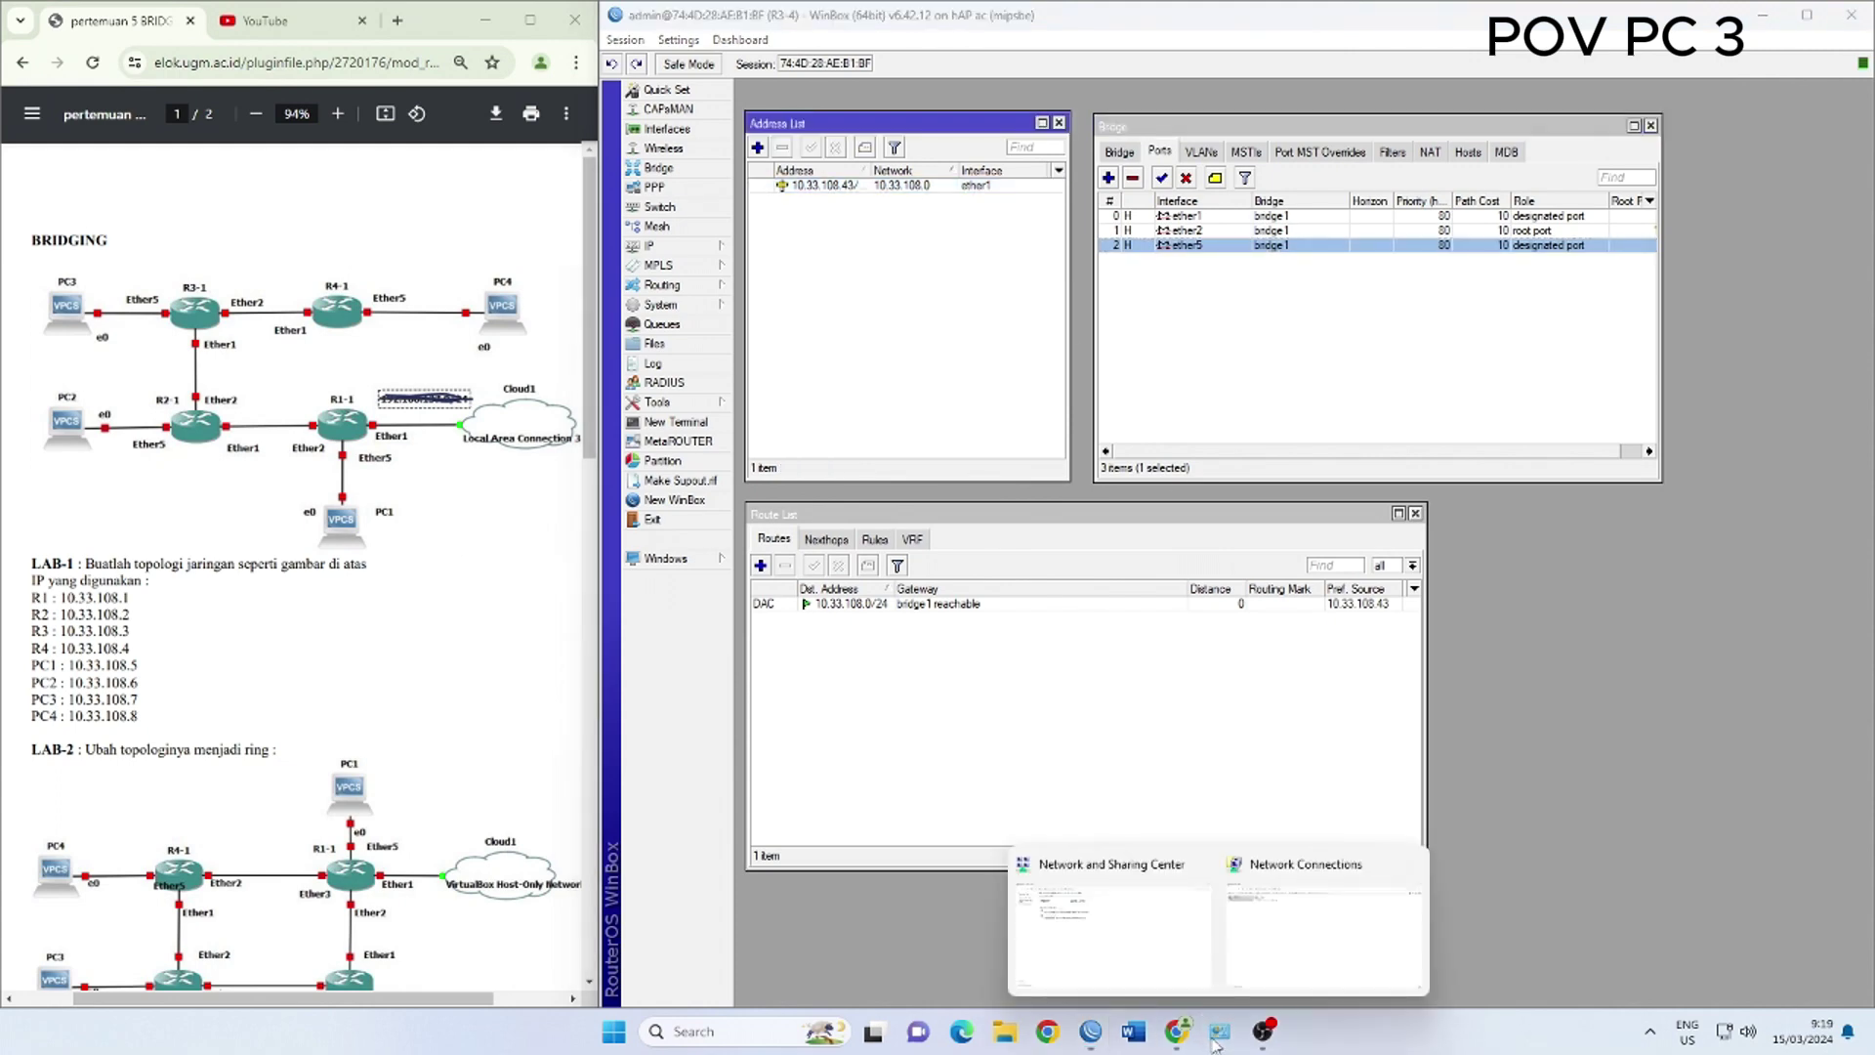
left_click(1292, 915)
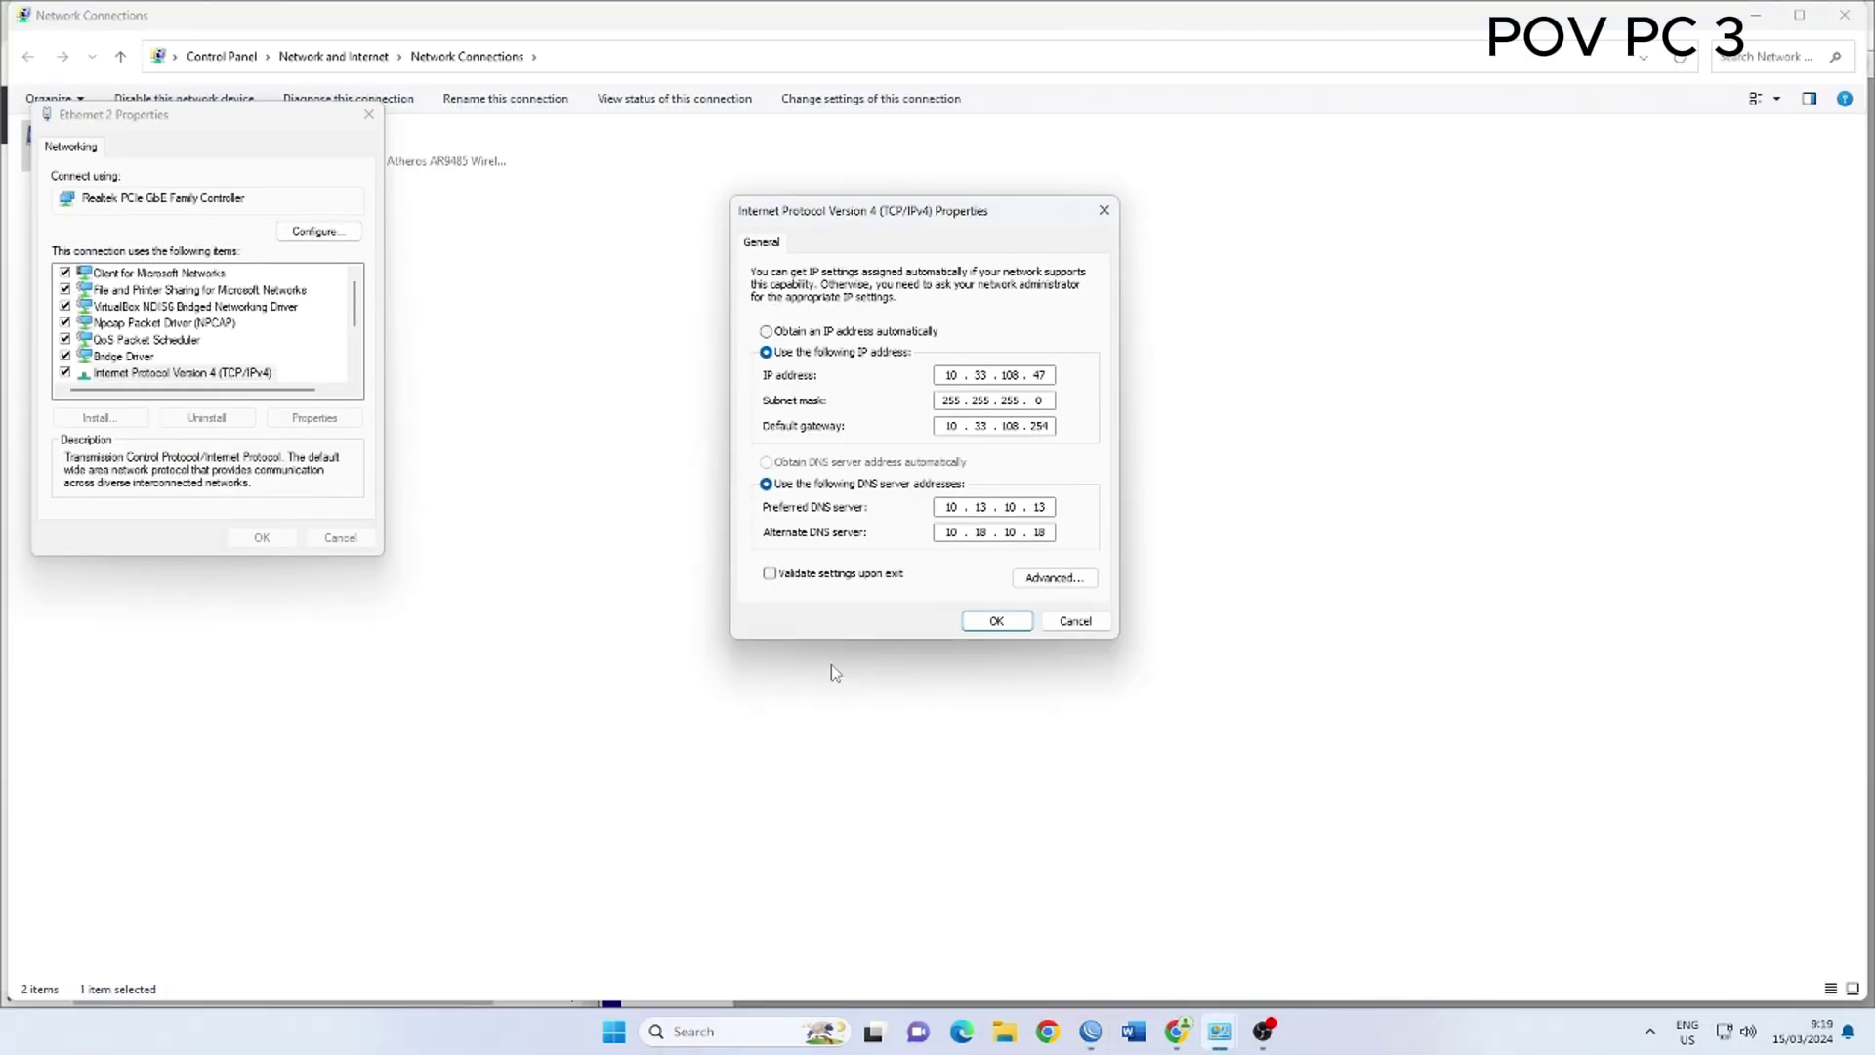
left_click_drag(1058, 220, 875, 190)
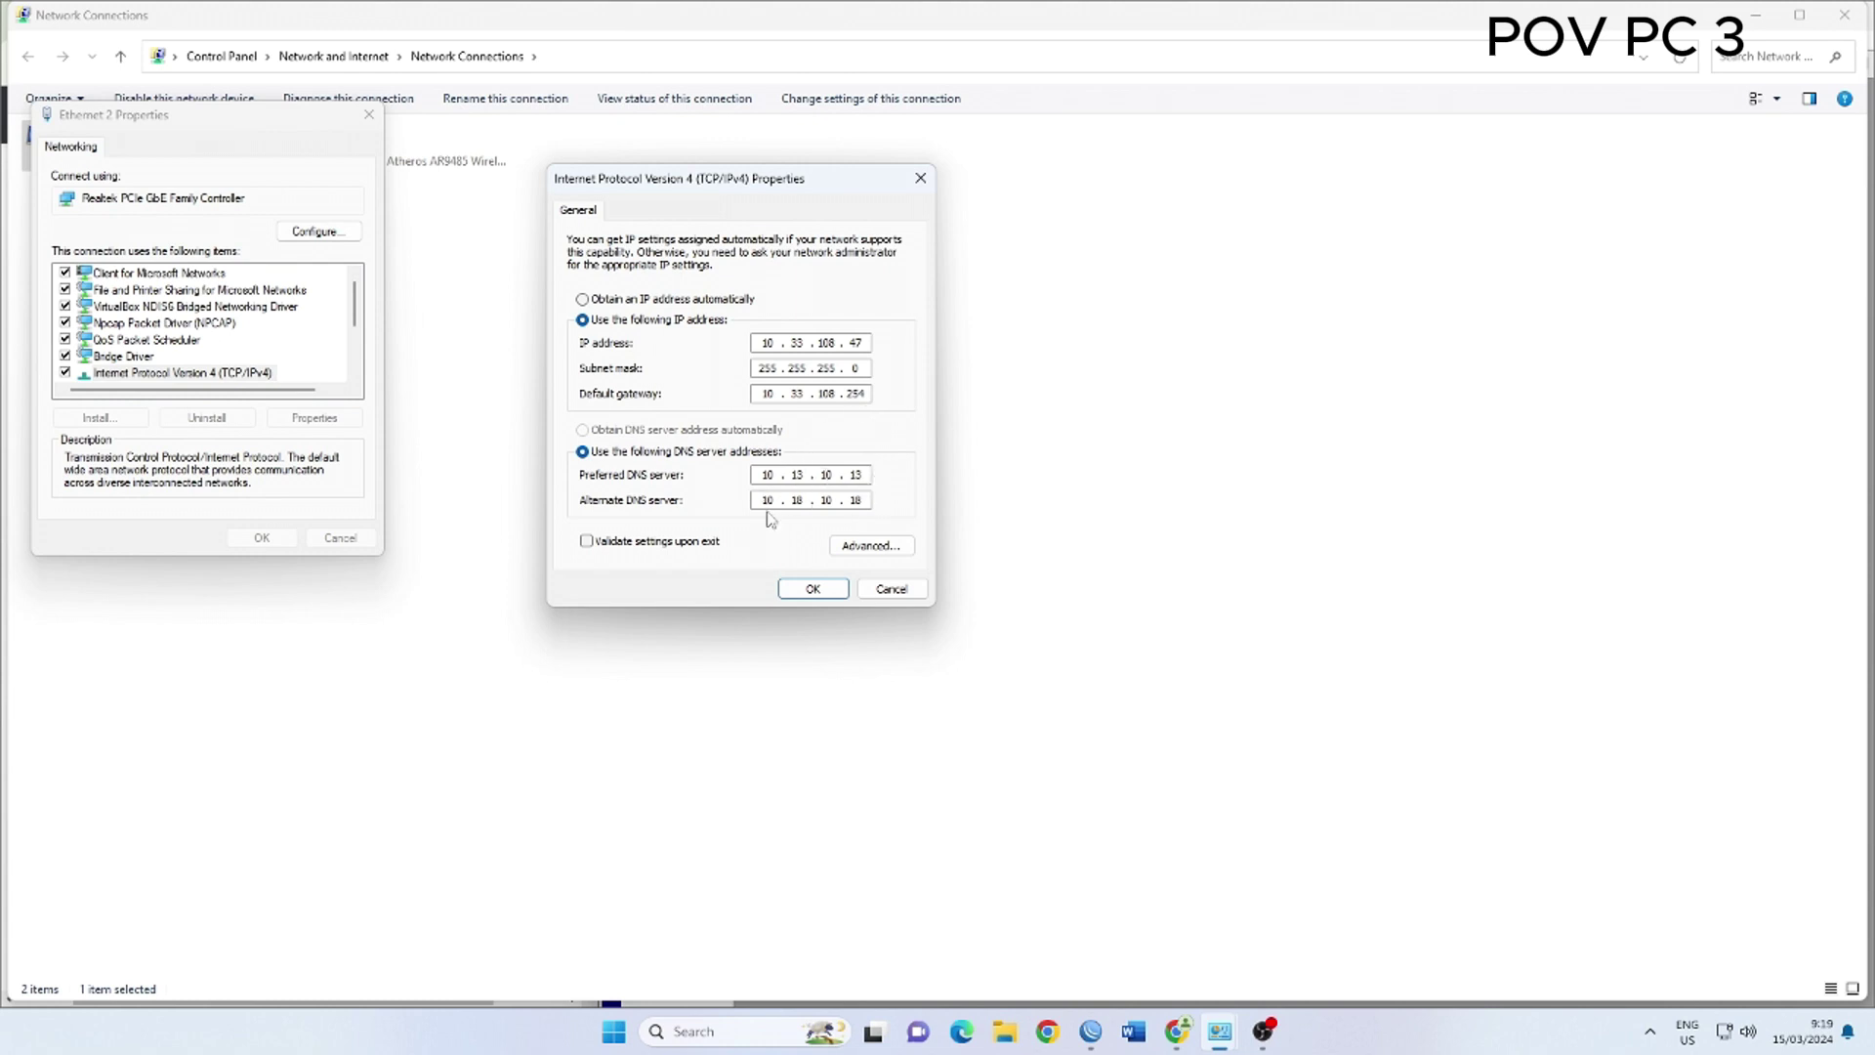
left_click(824, 588)
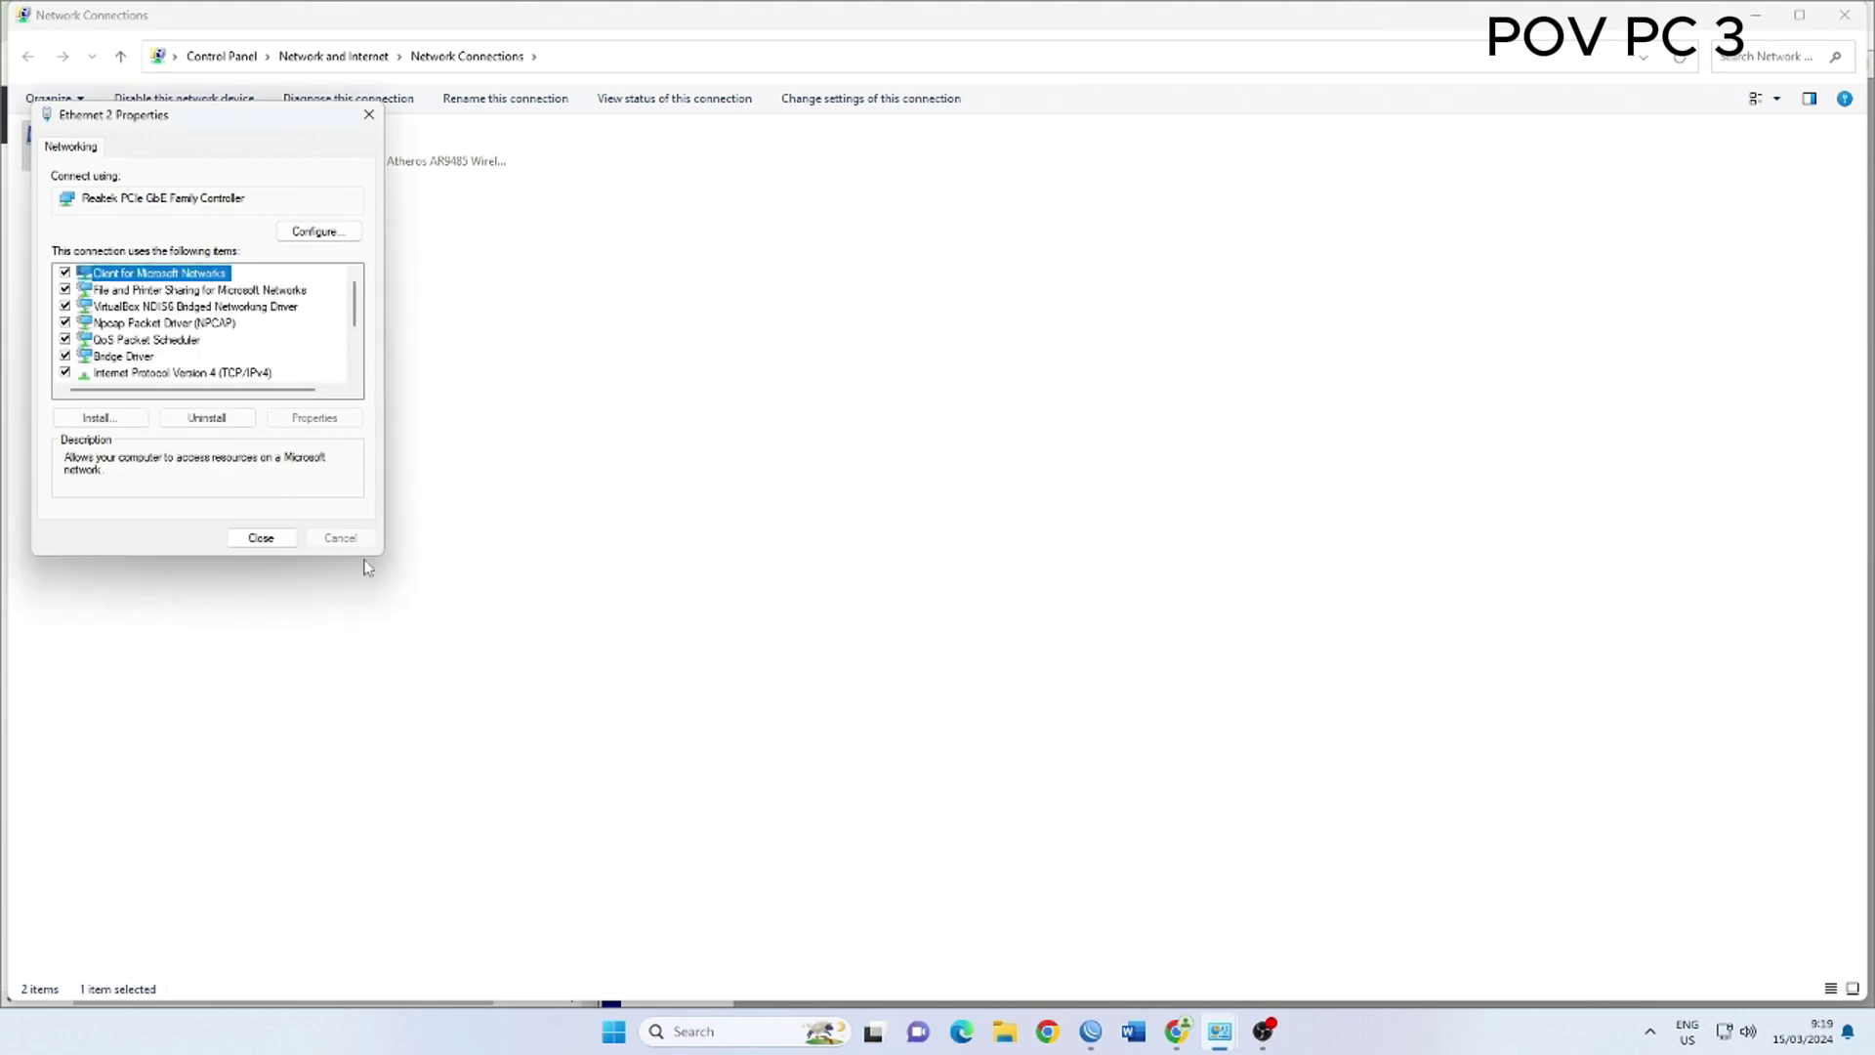
left_click(254, 538)
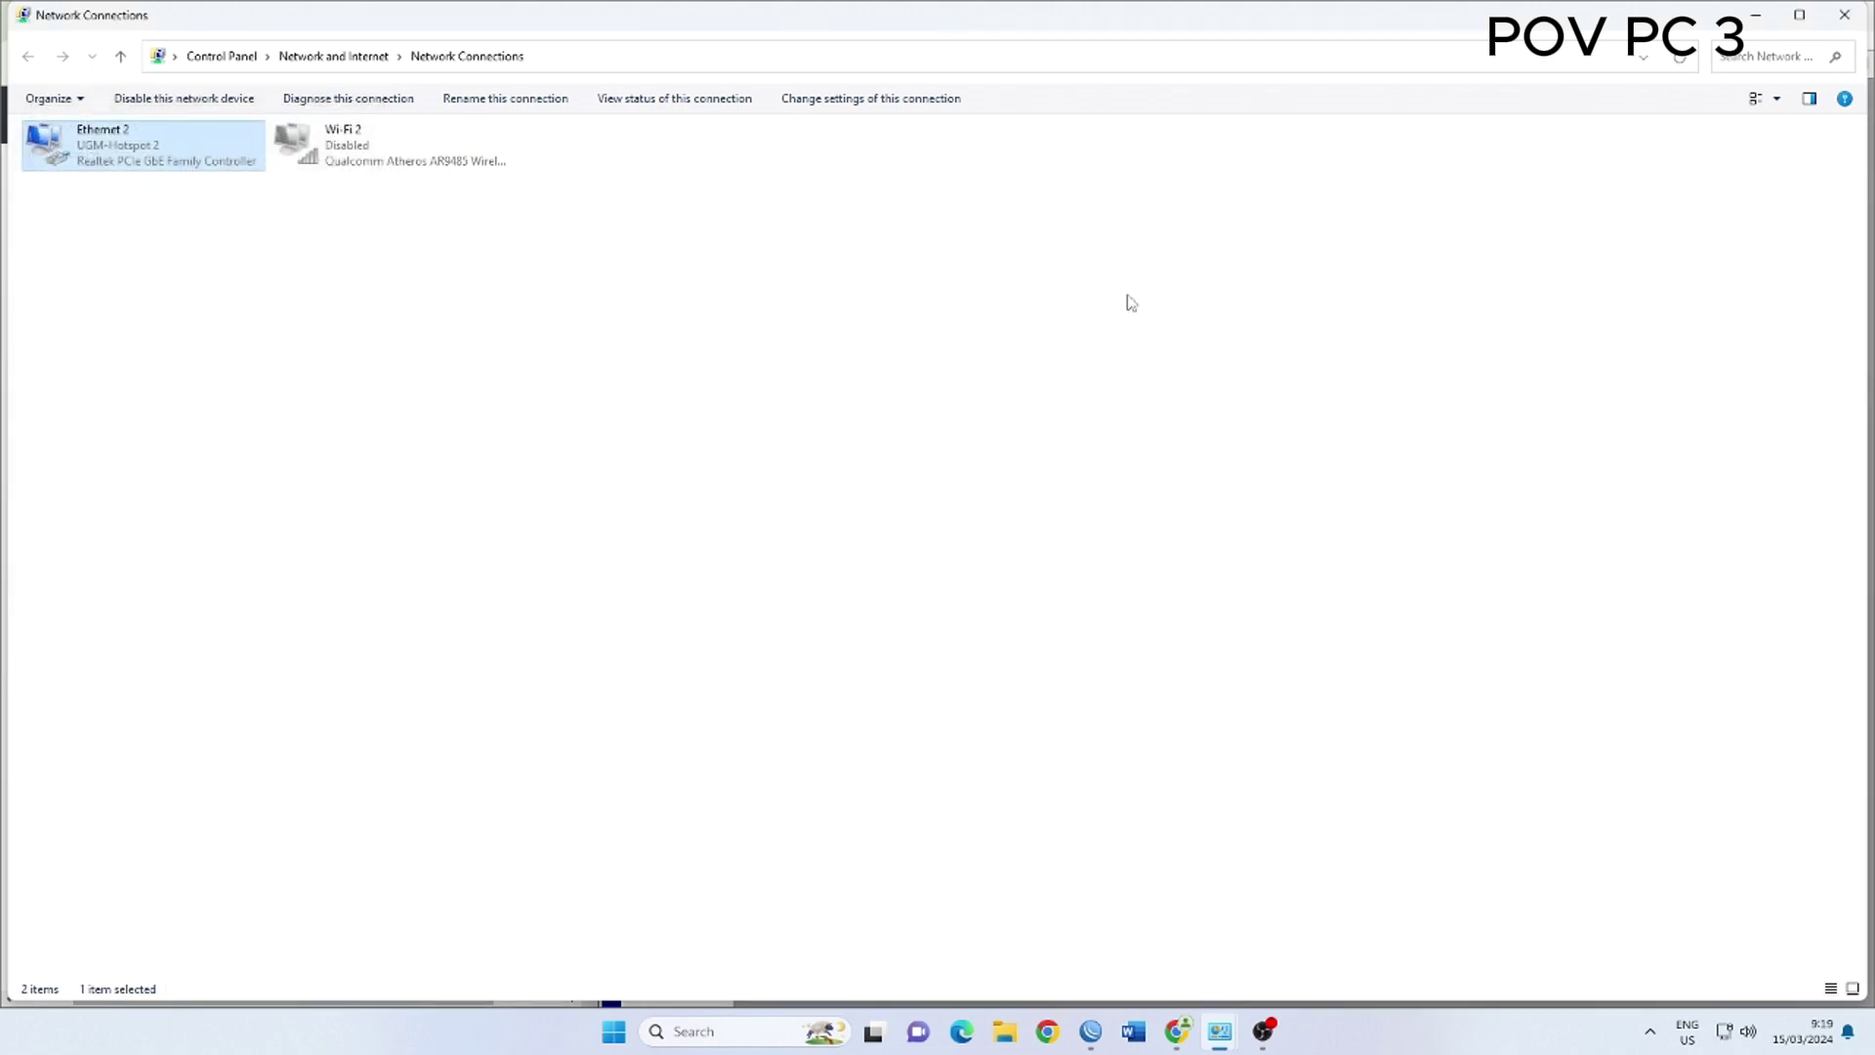
Switch to YouTube in Chrome, play the Land Shark video to test PC3's internet connection, and return to the lab sheet PDF
left_click(1176, 1032)
left_click(261, 21)
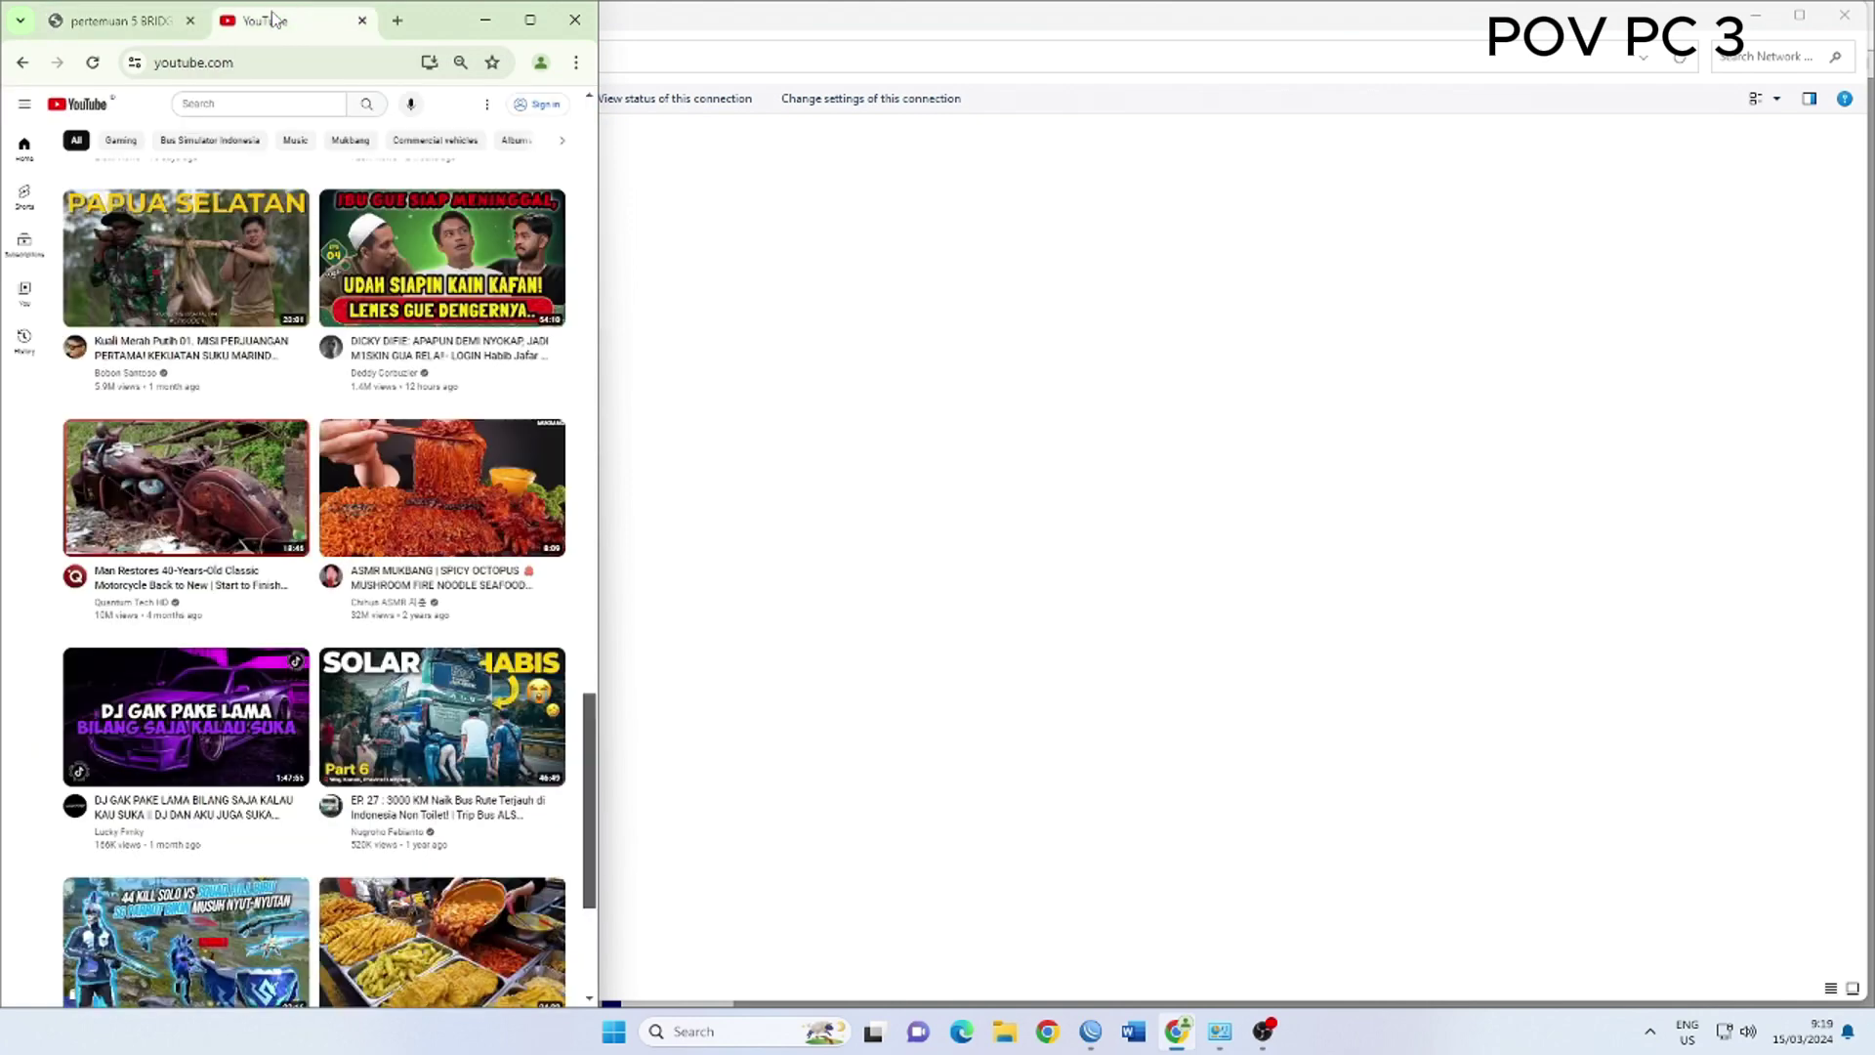
scroll(388, 527, "down", 3)
scroll(388, 527, "down", 5)
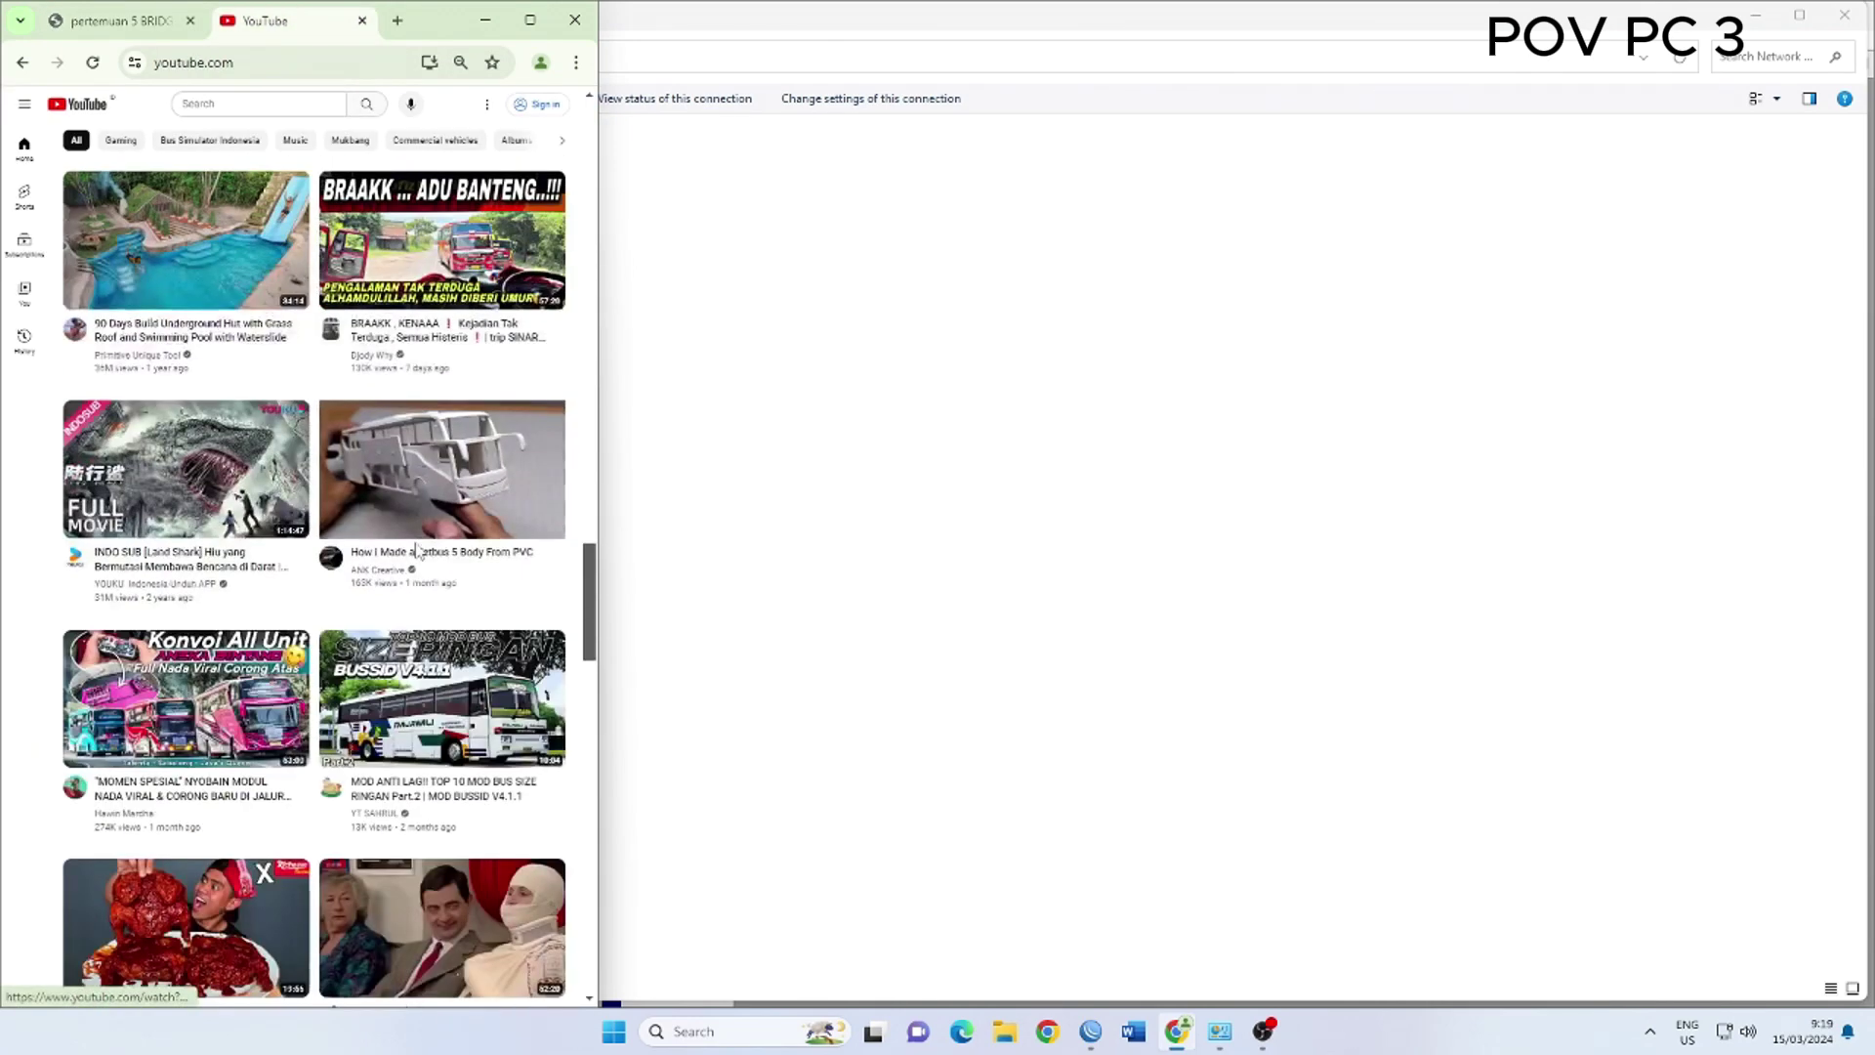
left_click(194, 493)
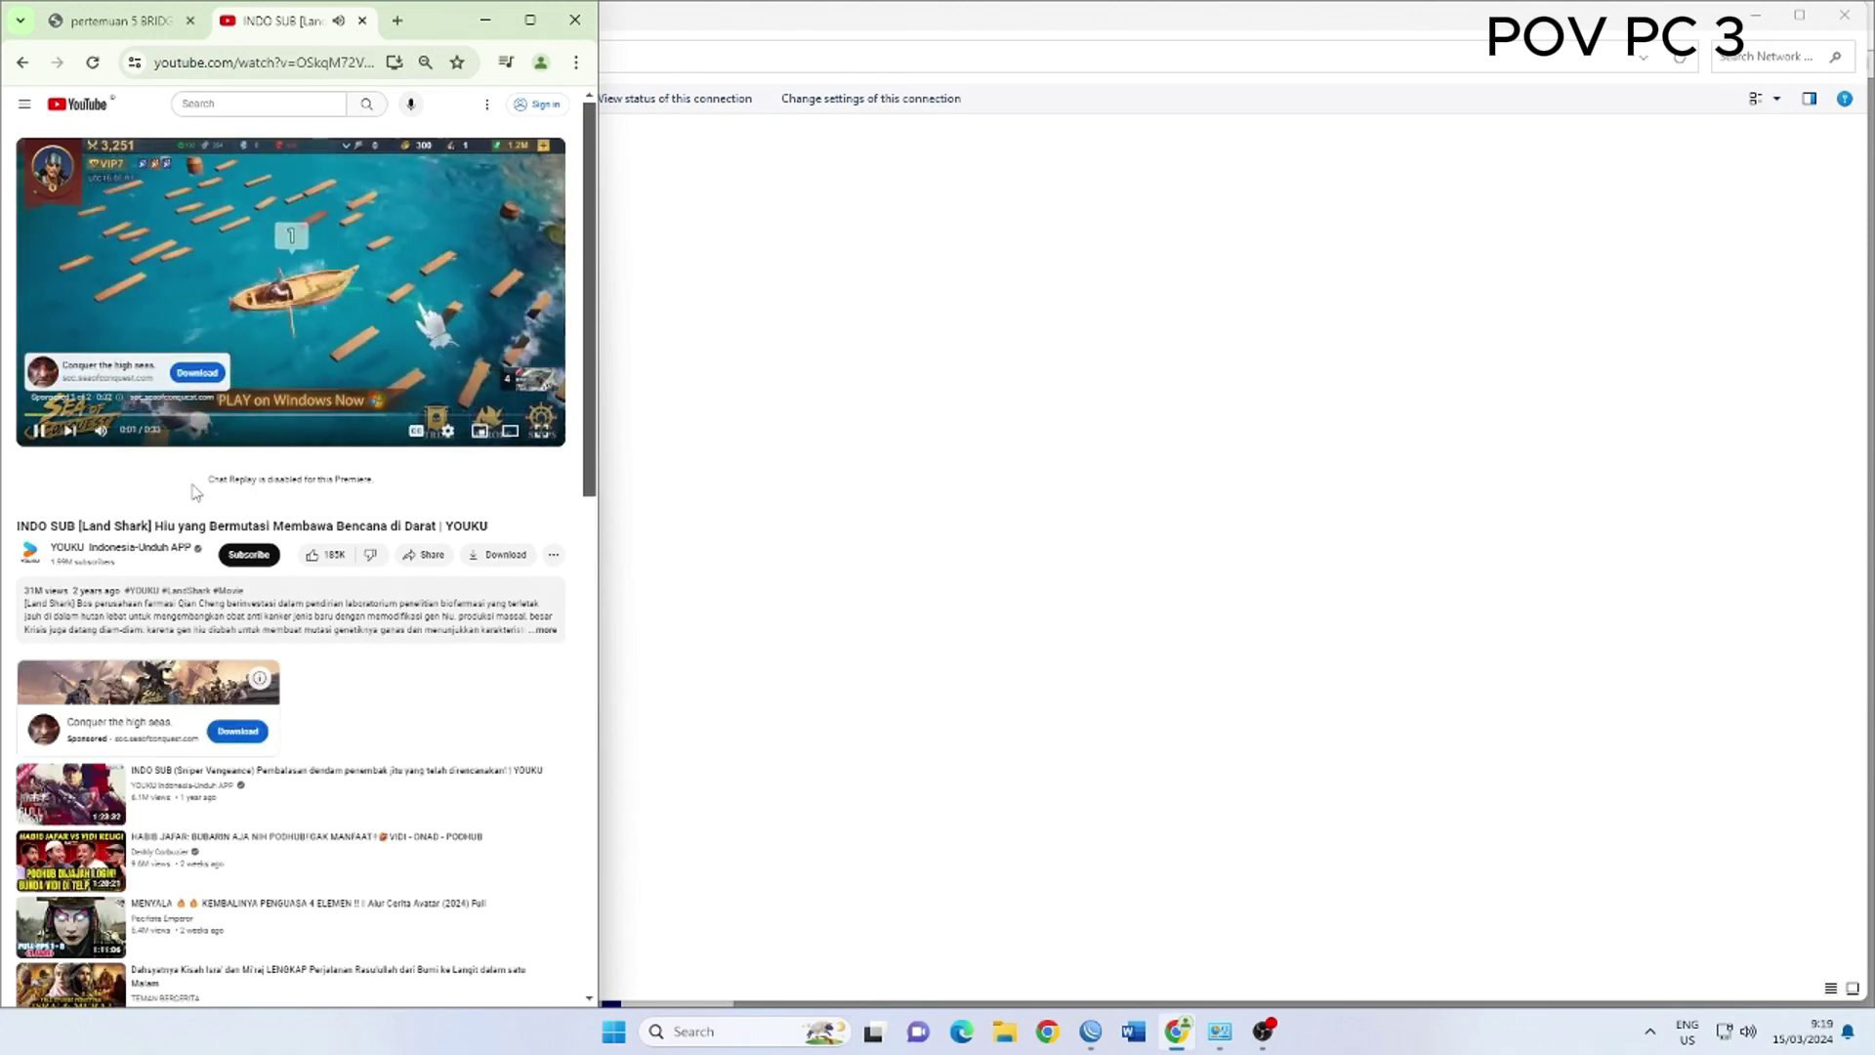
left_click(208, 20)
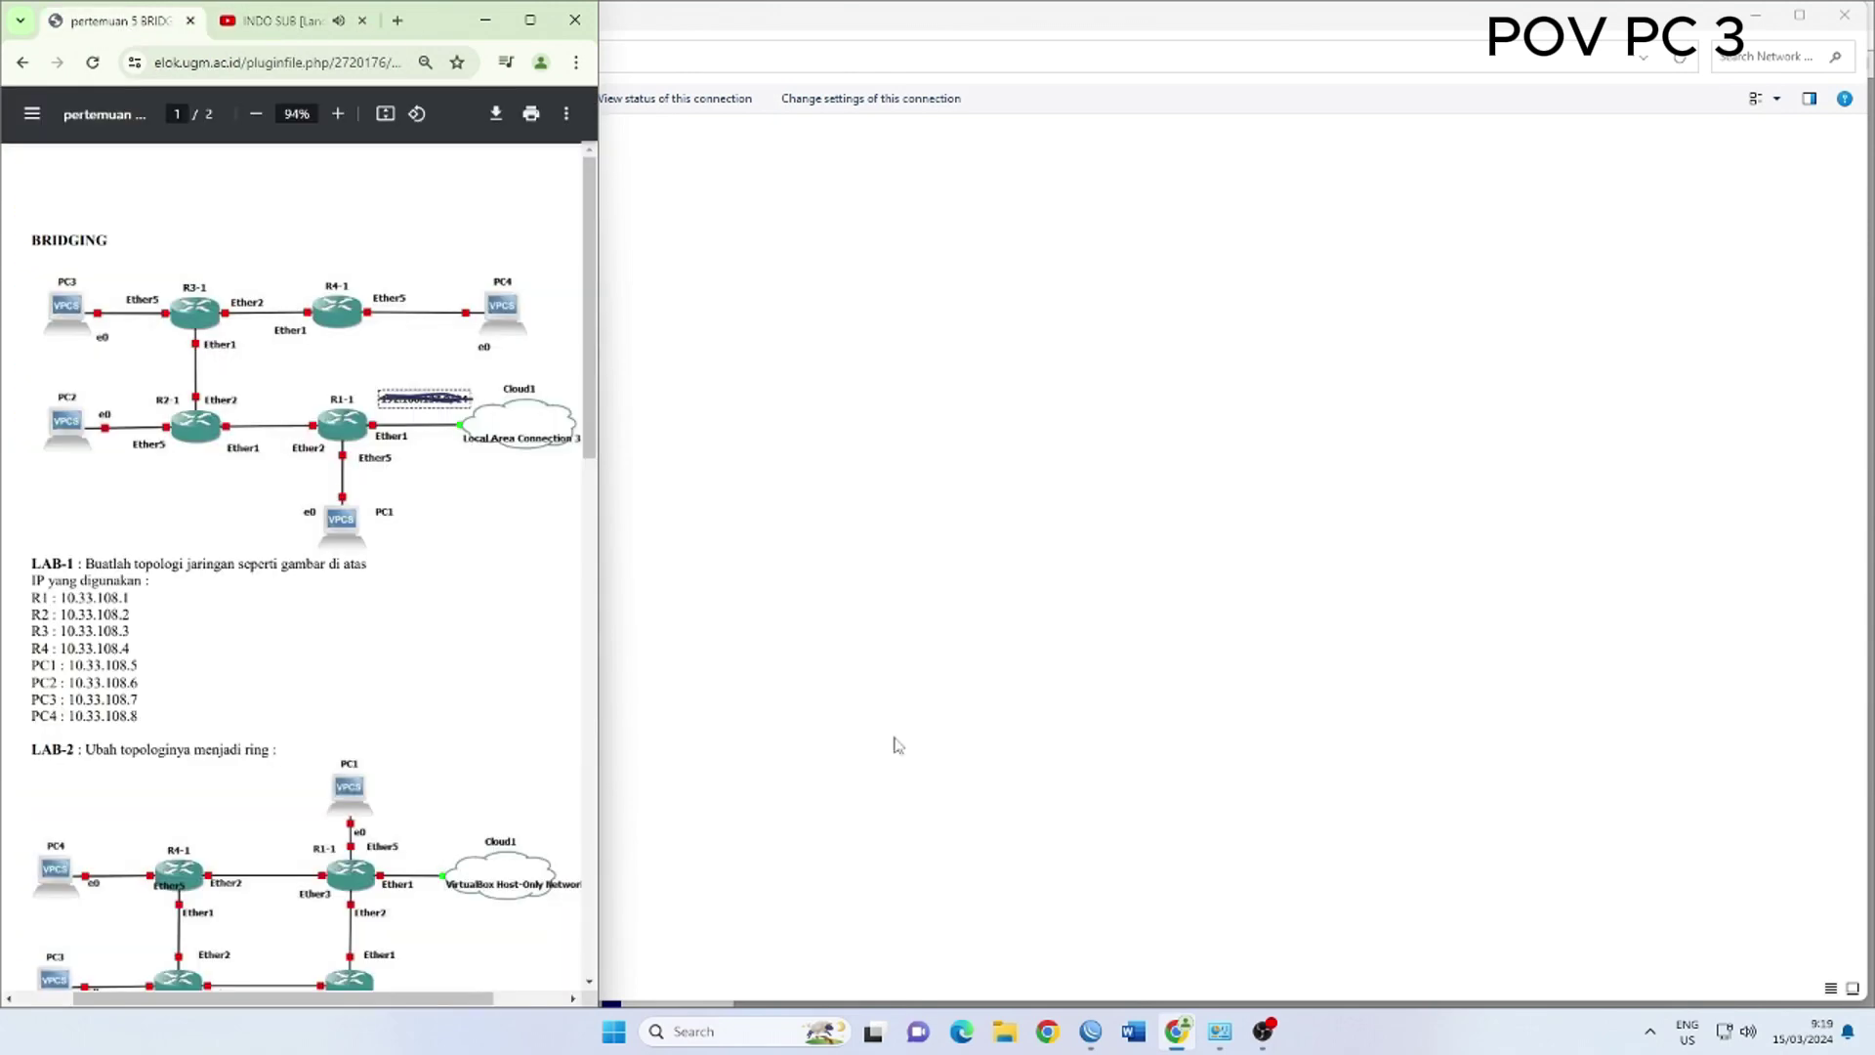
left_click(1265, 1030)
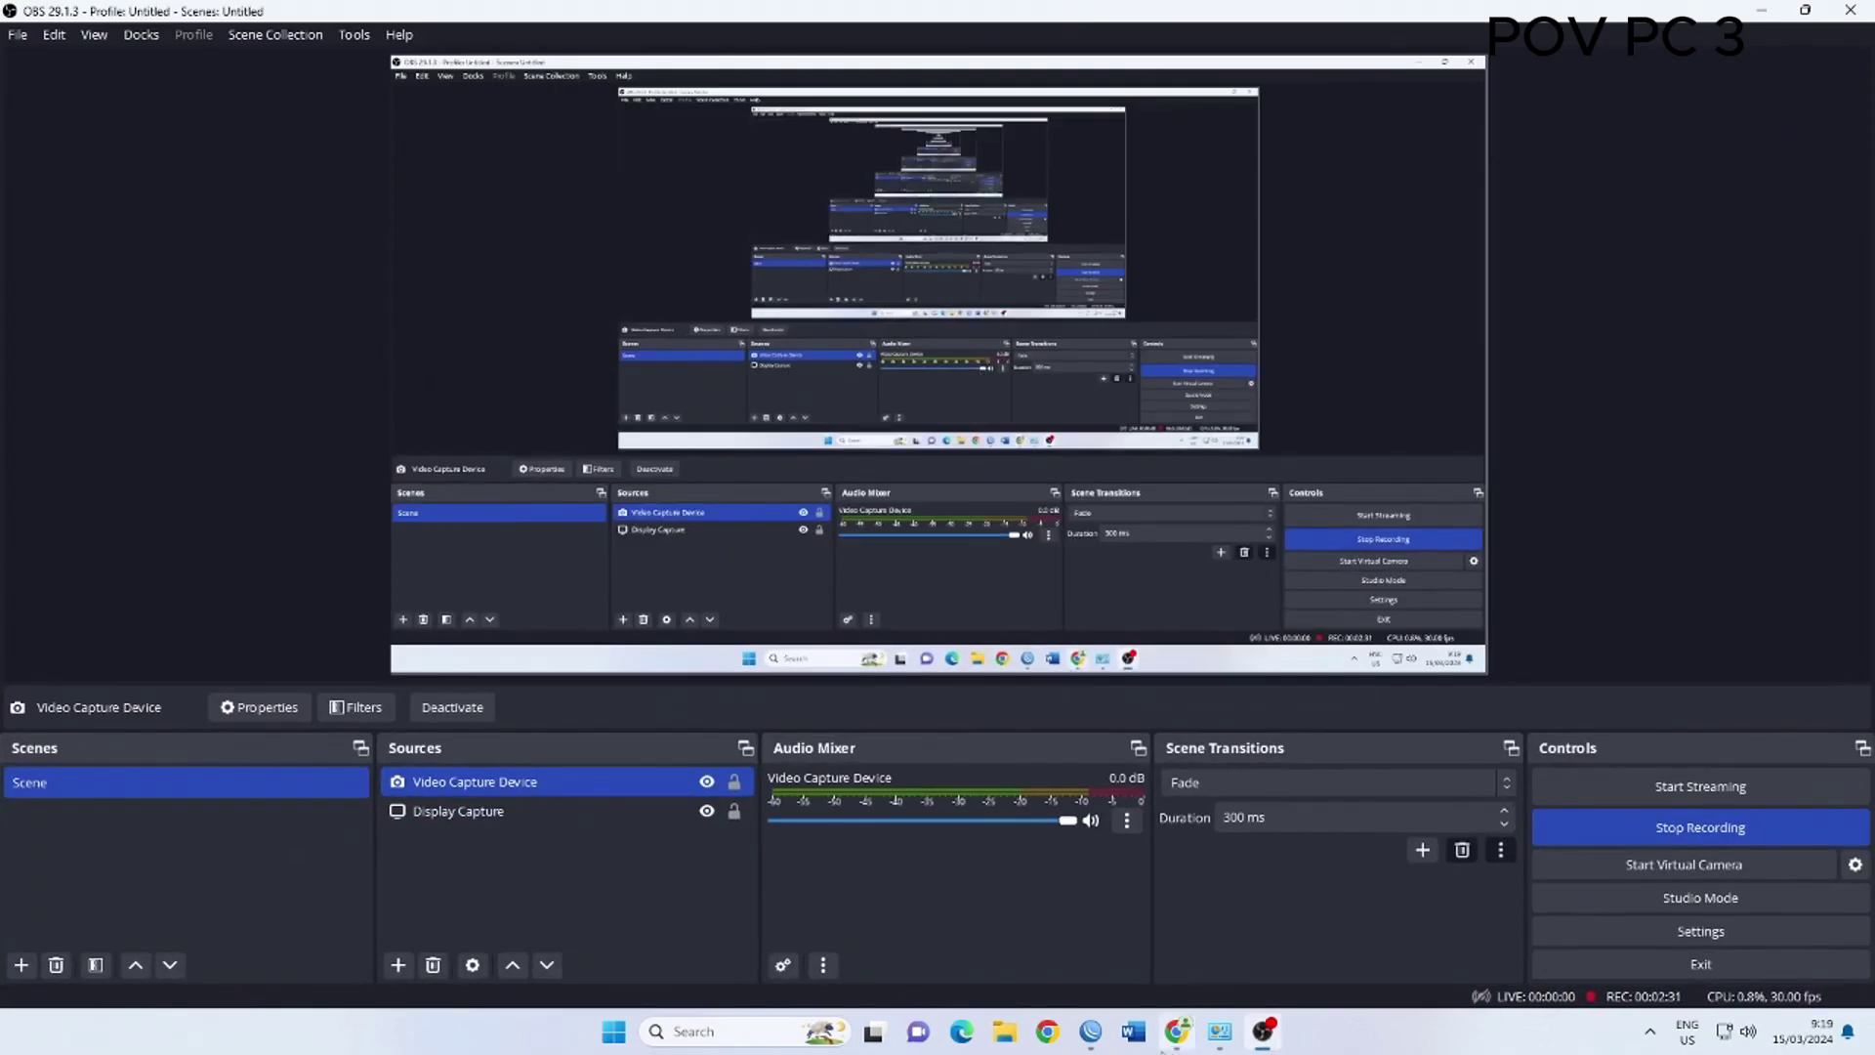
left_click(1257, 1037)
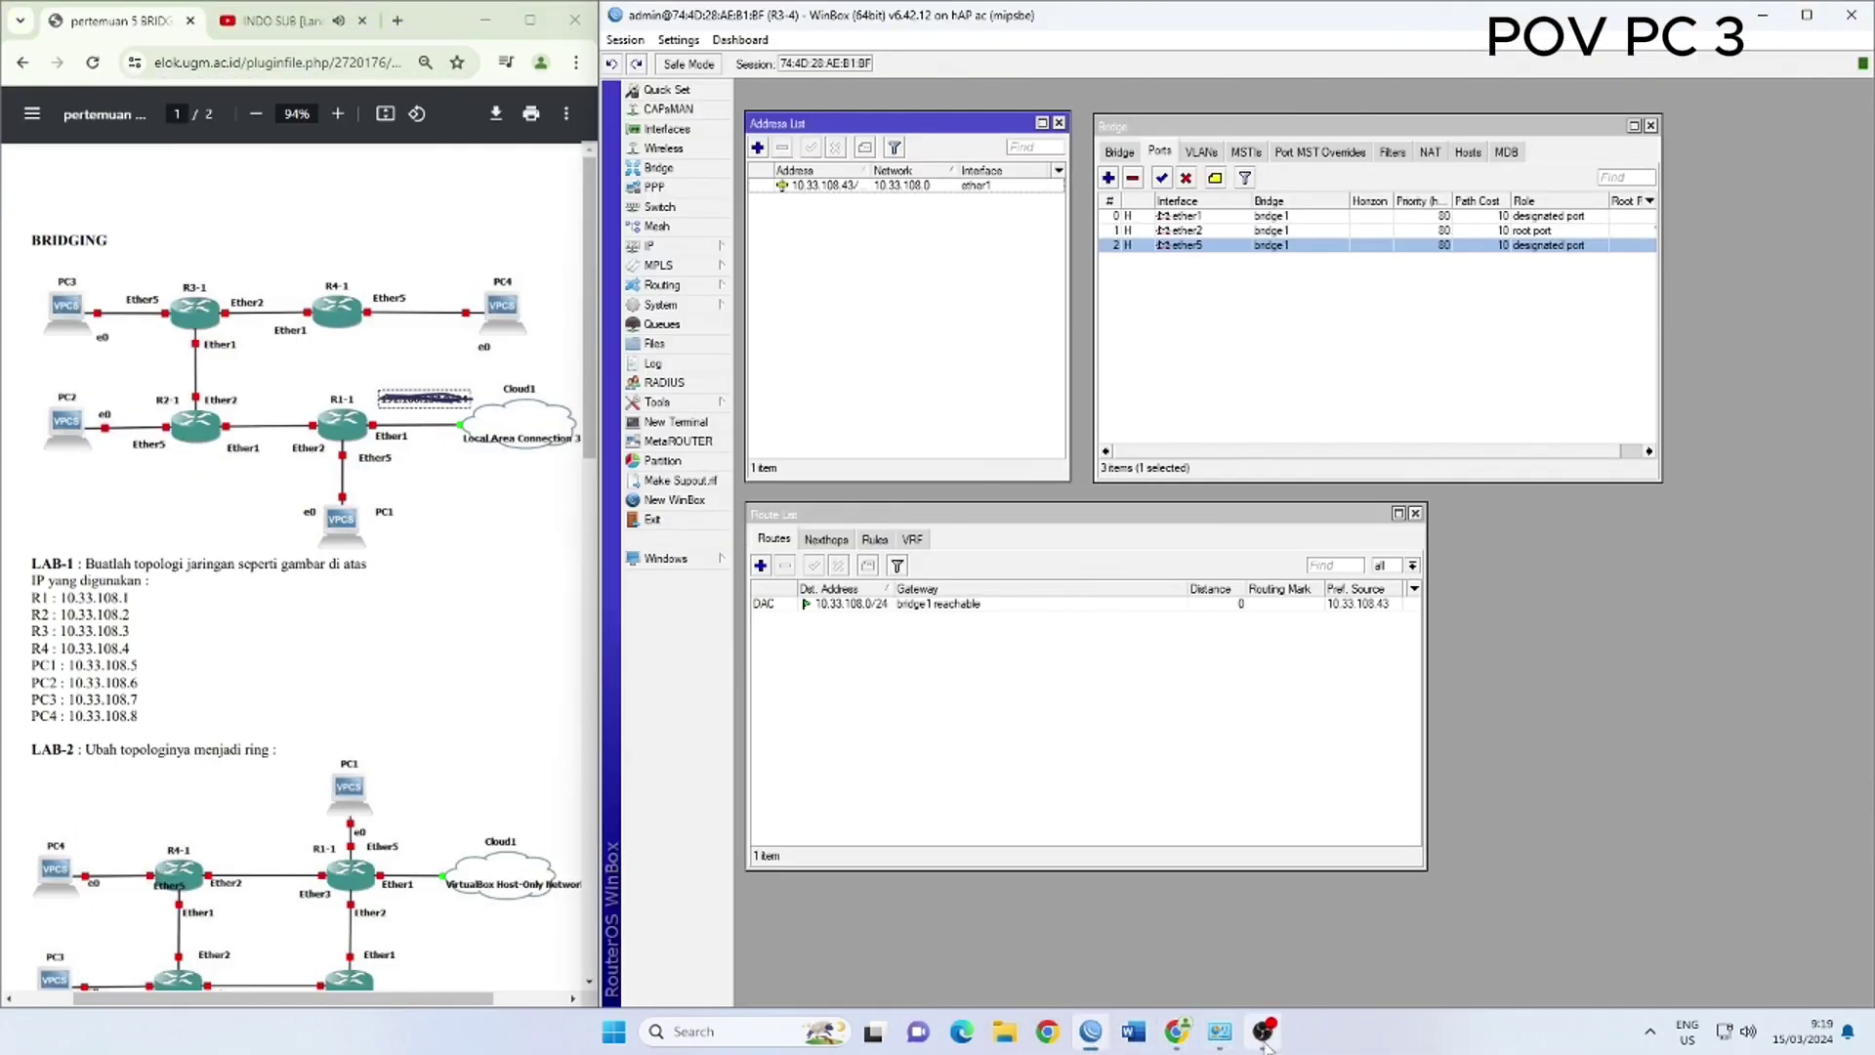
Switch to OBS Studio on PC3 and stop the screen recording
left_click(1265, 1033)
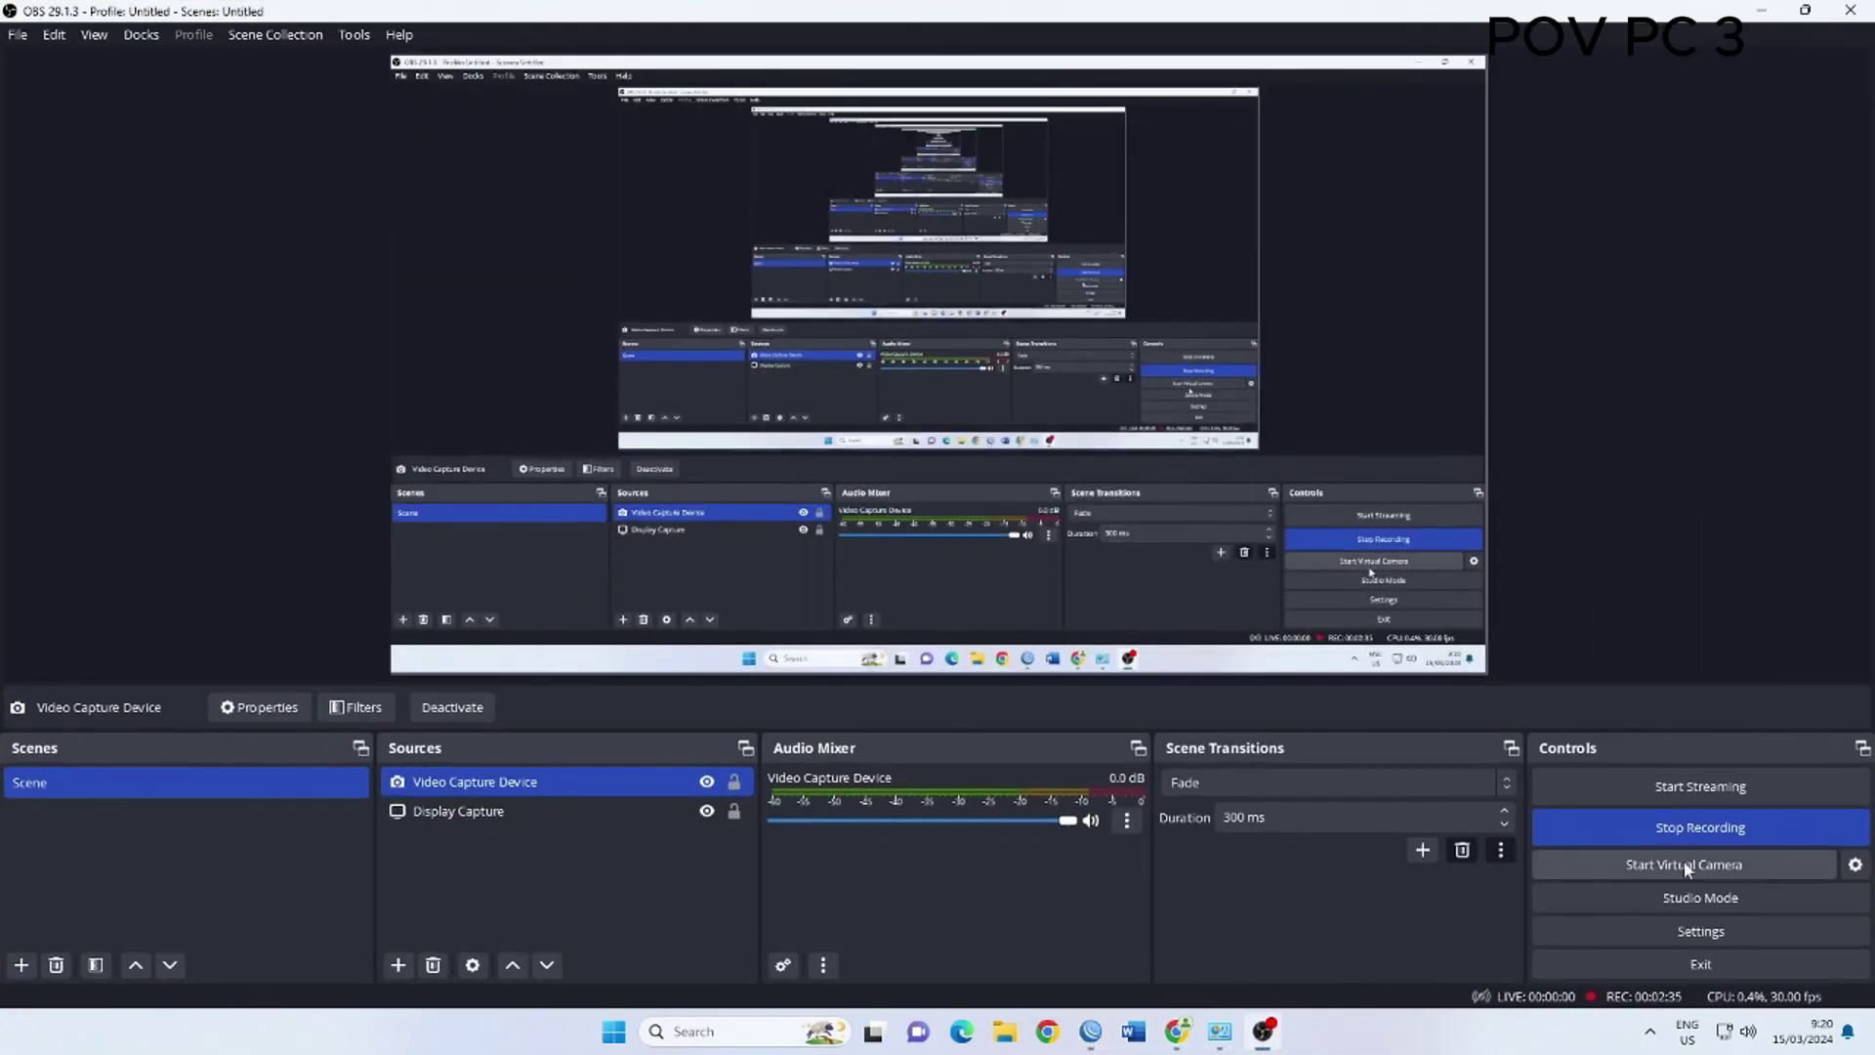
left_click(1690, 834)
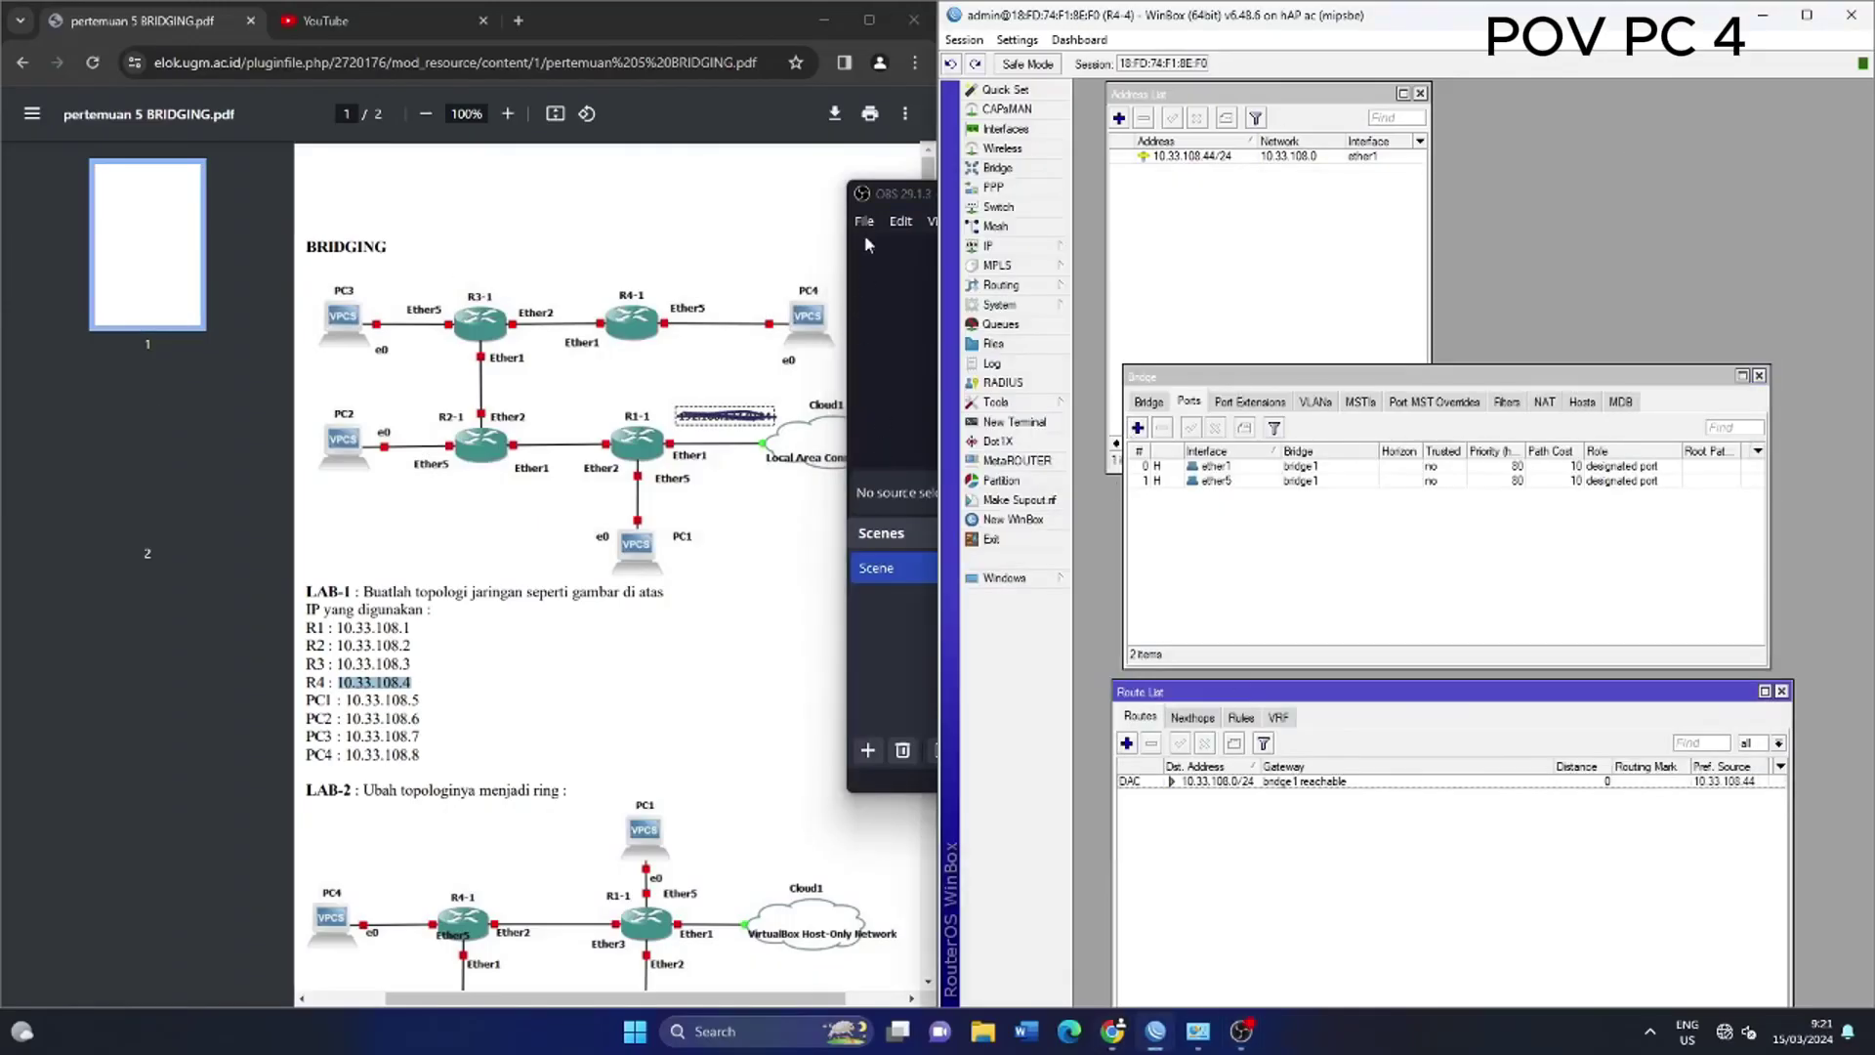
Review PC4's WinBox address list and a blank new-address form against the R4 entry in the lab sheet, adding nothing
left_click(838, 356)
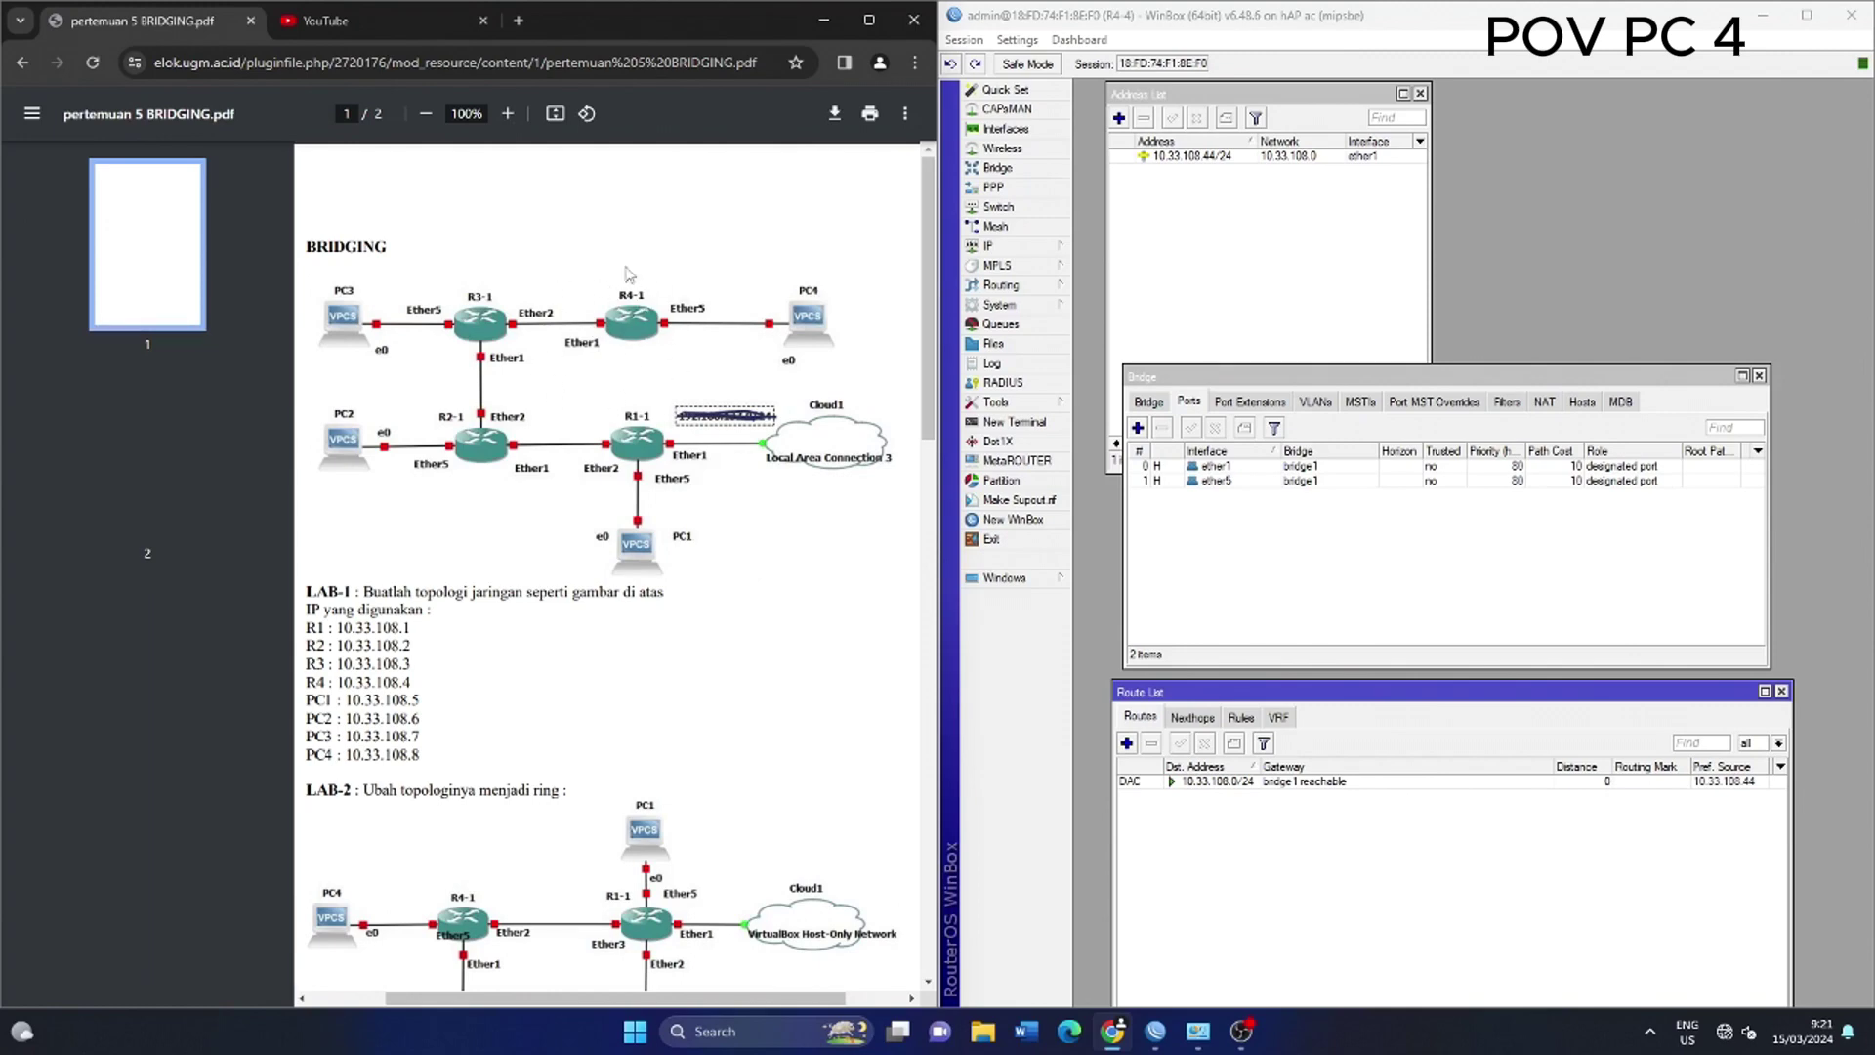
left_click(1272, 93)
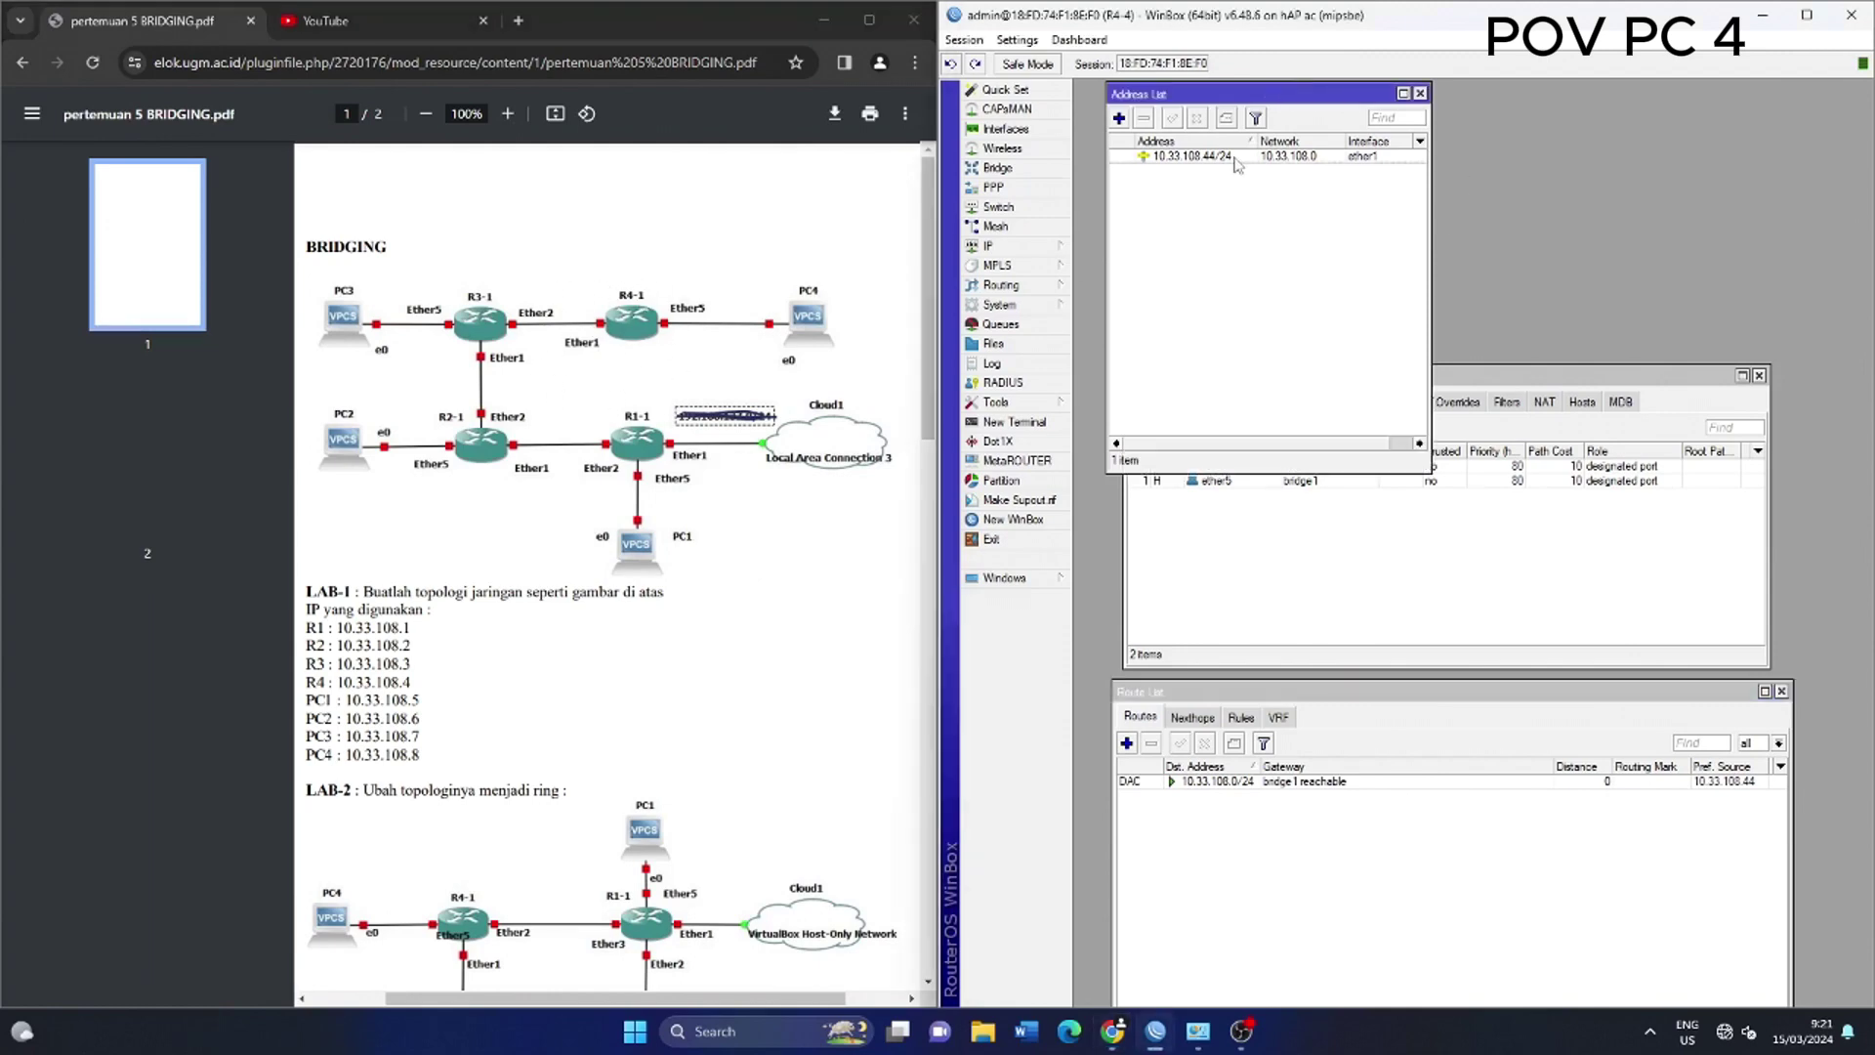
left_click(1120, 118)
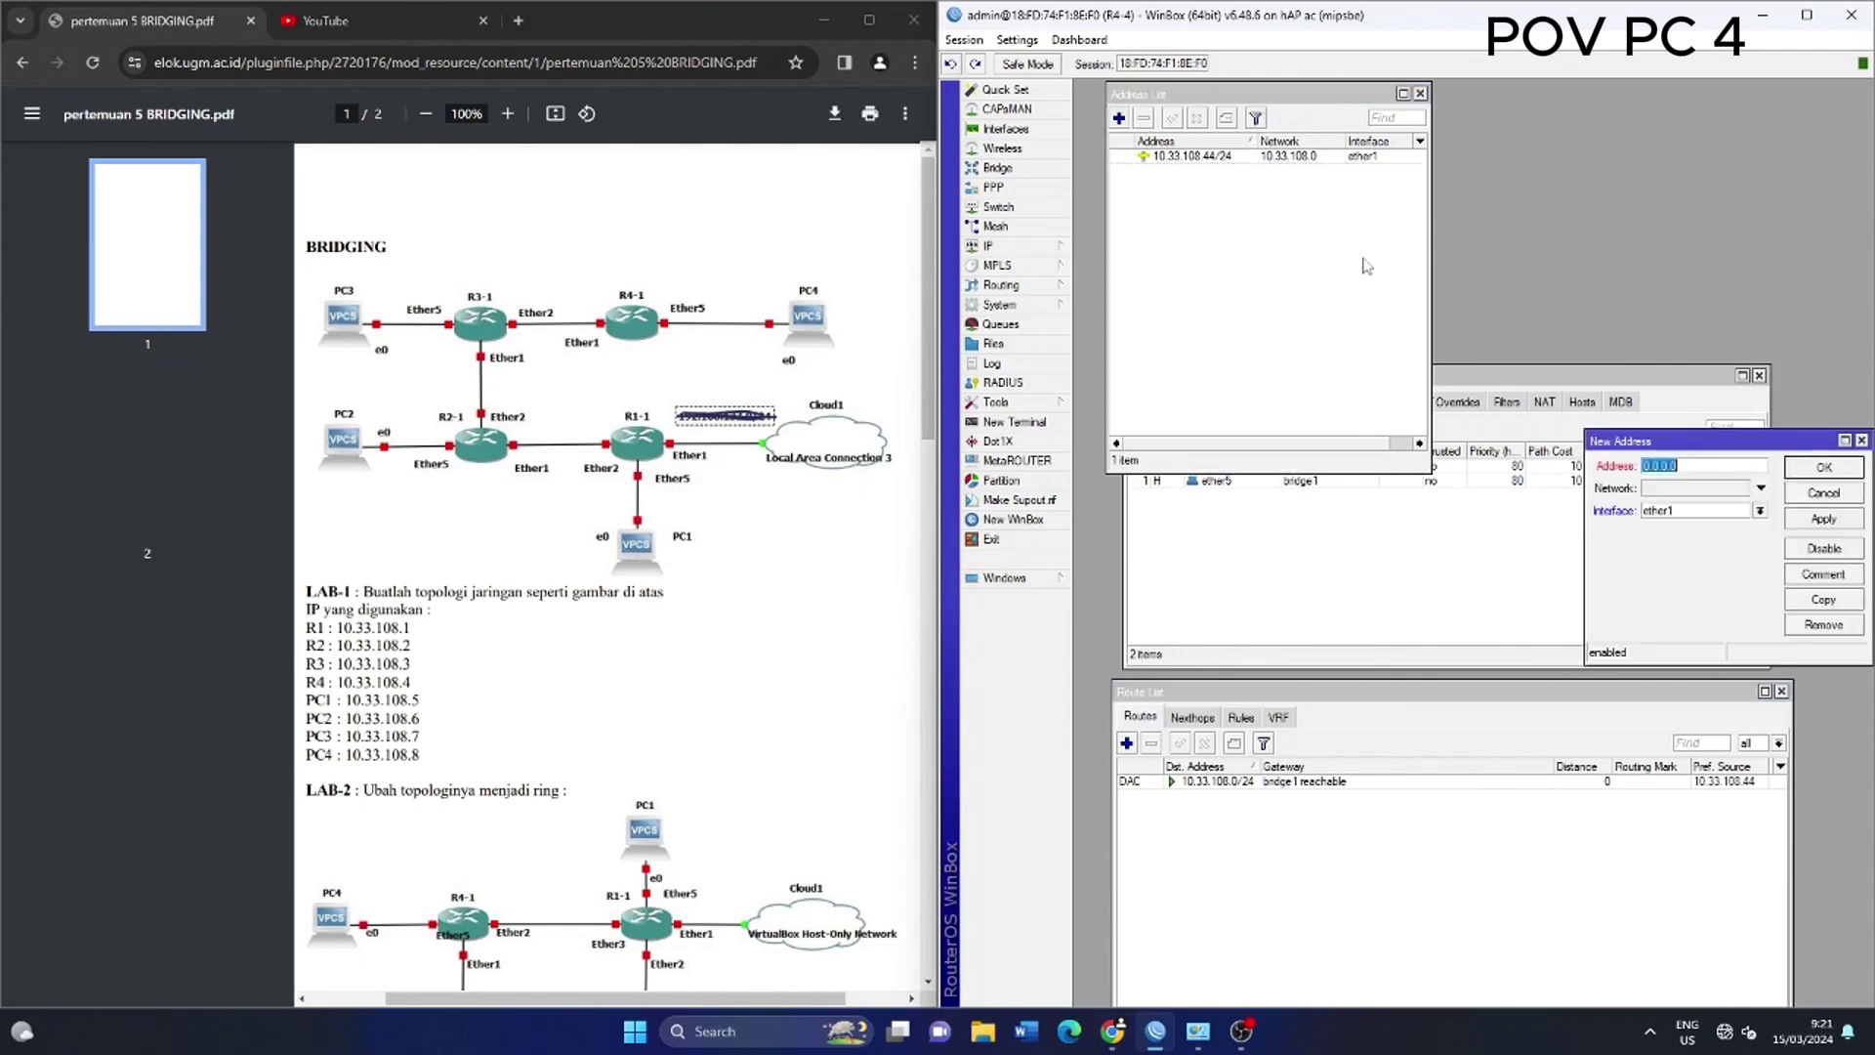
left_click_drag(1686, 447, 1359, 270)
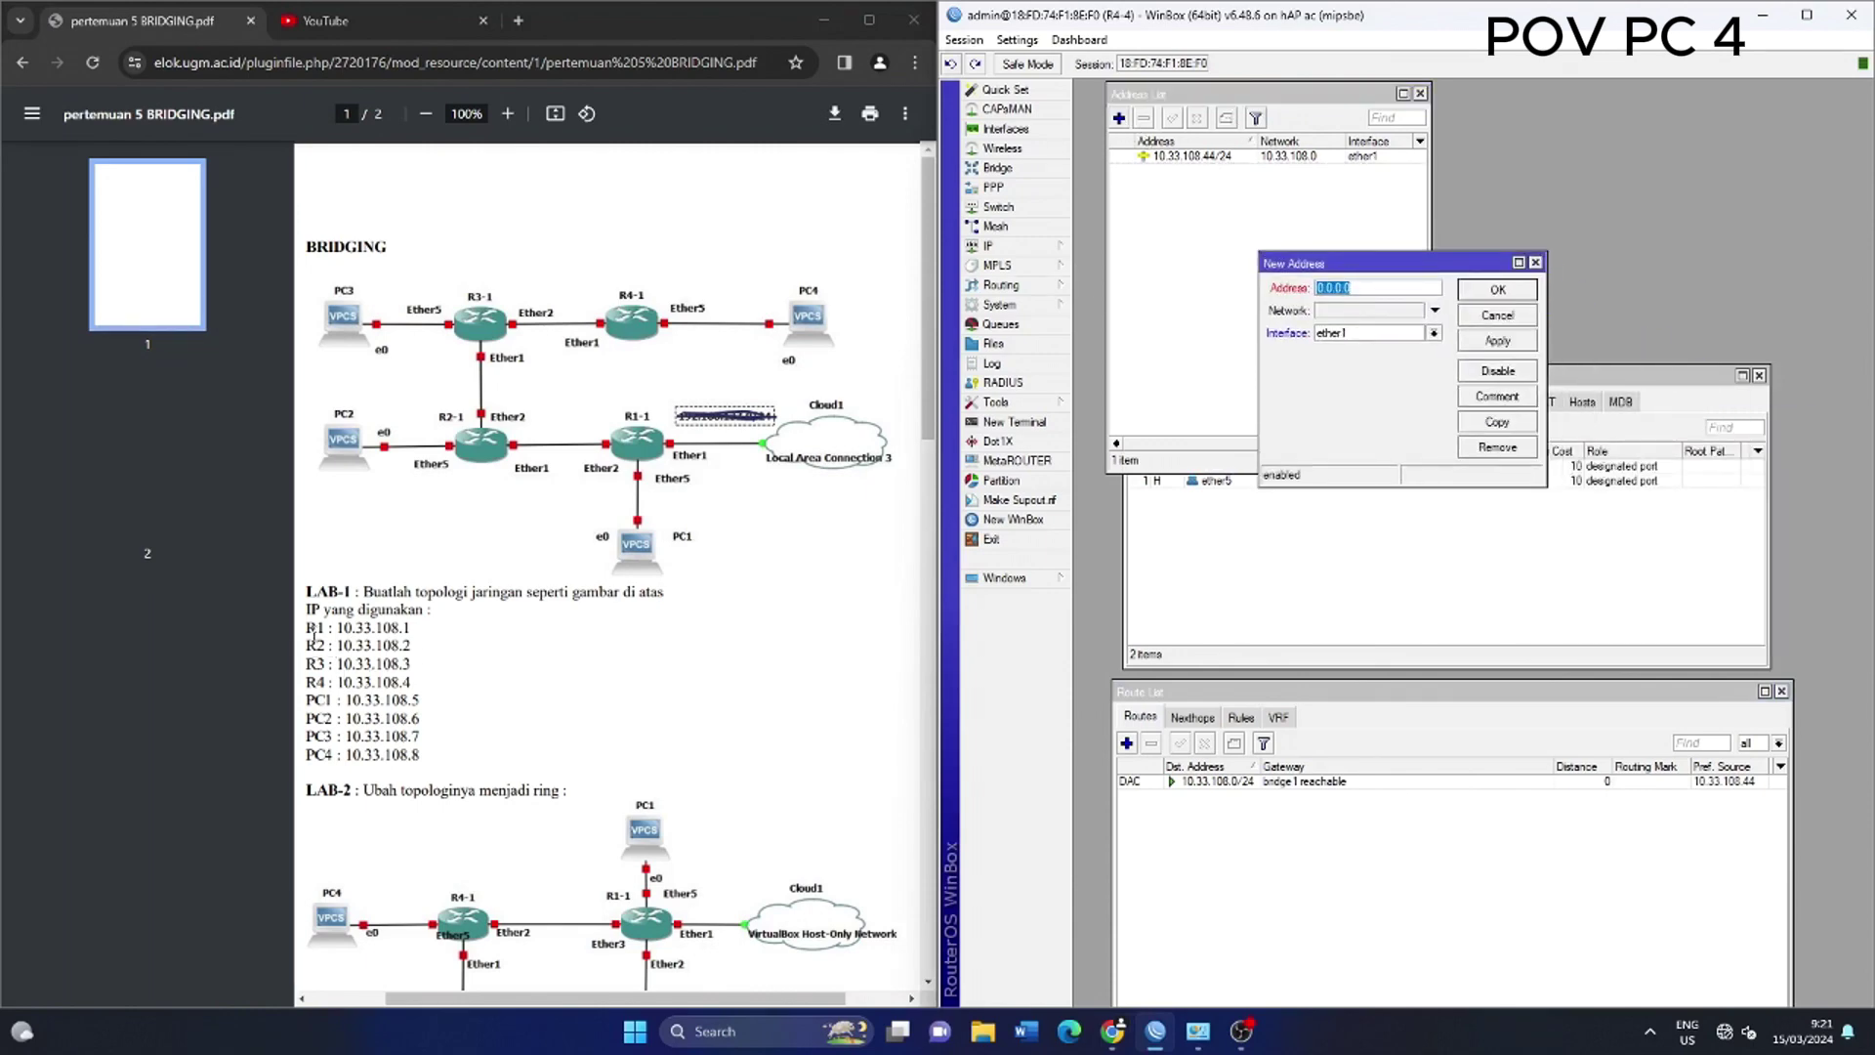
left_click_drag(309, 683, 406, 681)
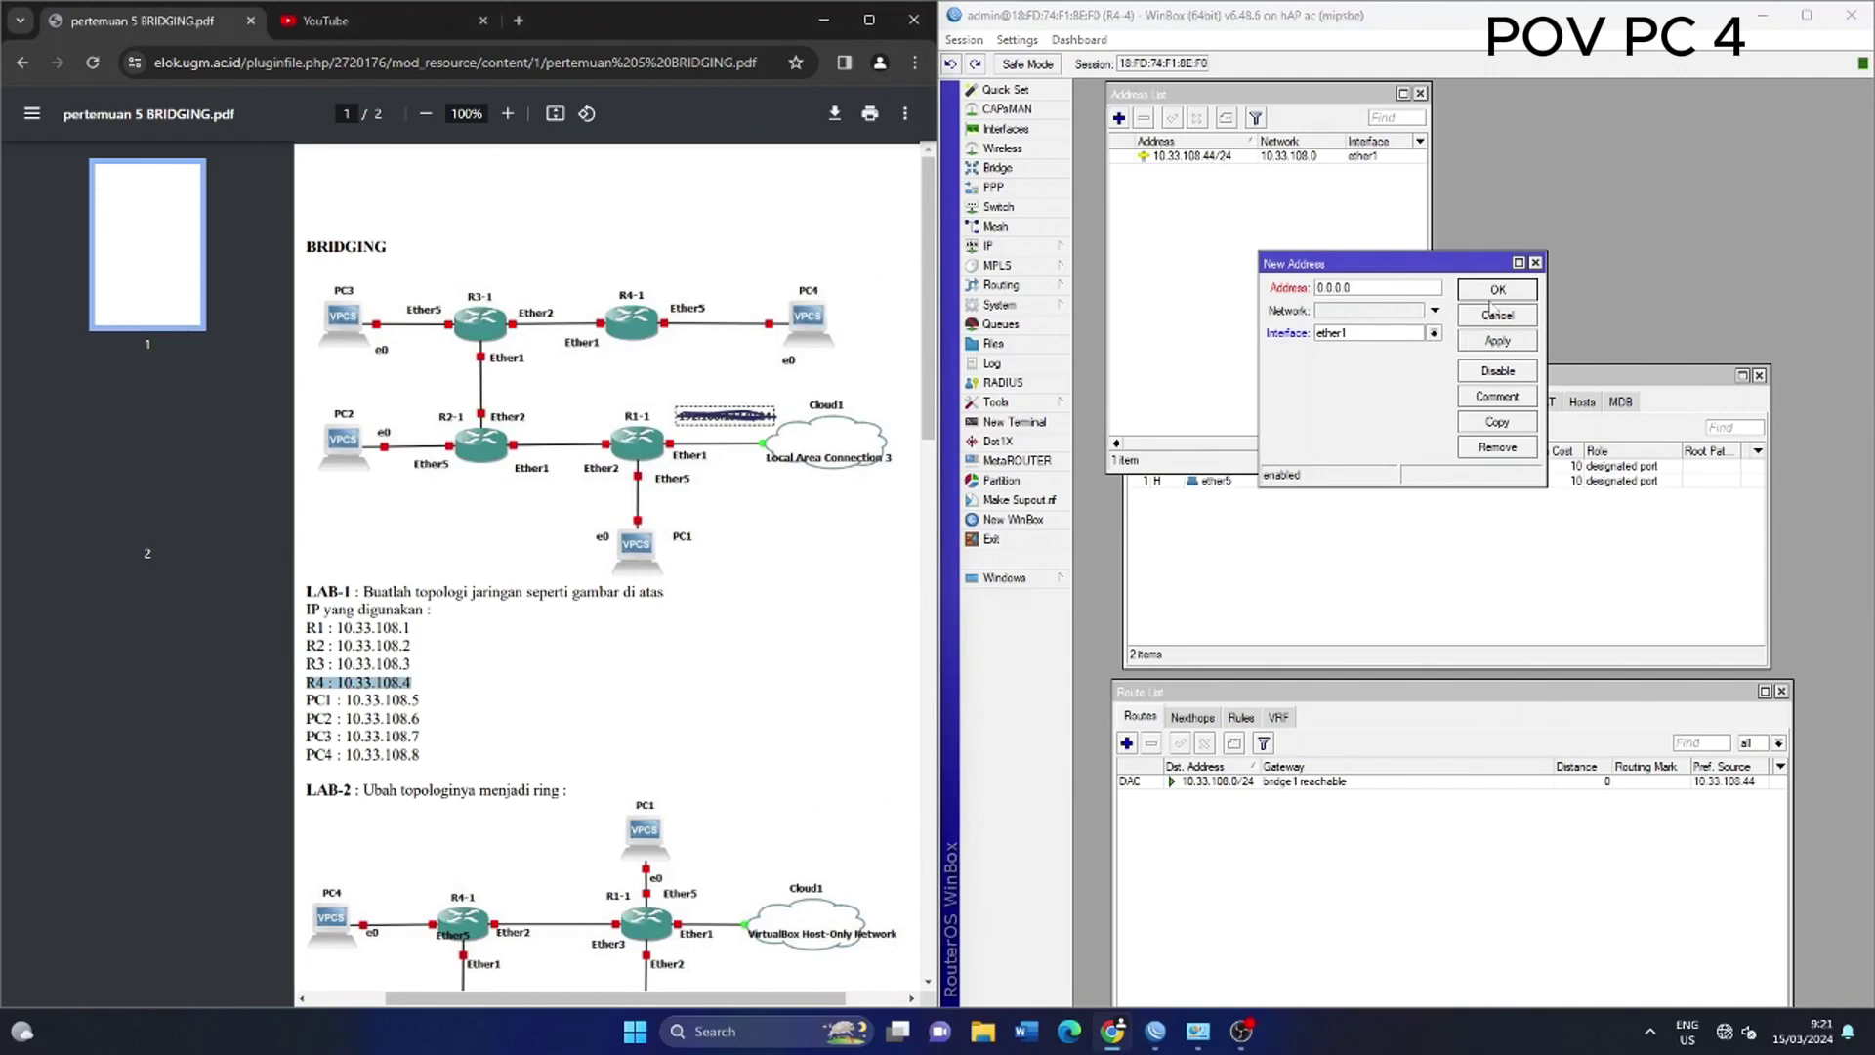
left_click(1535, 264)
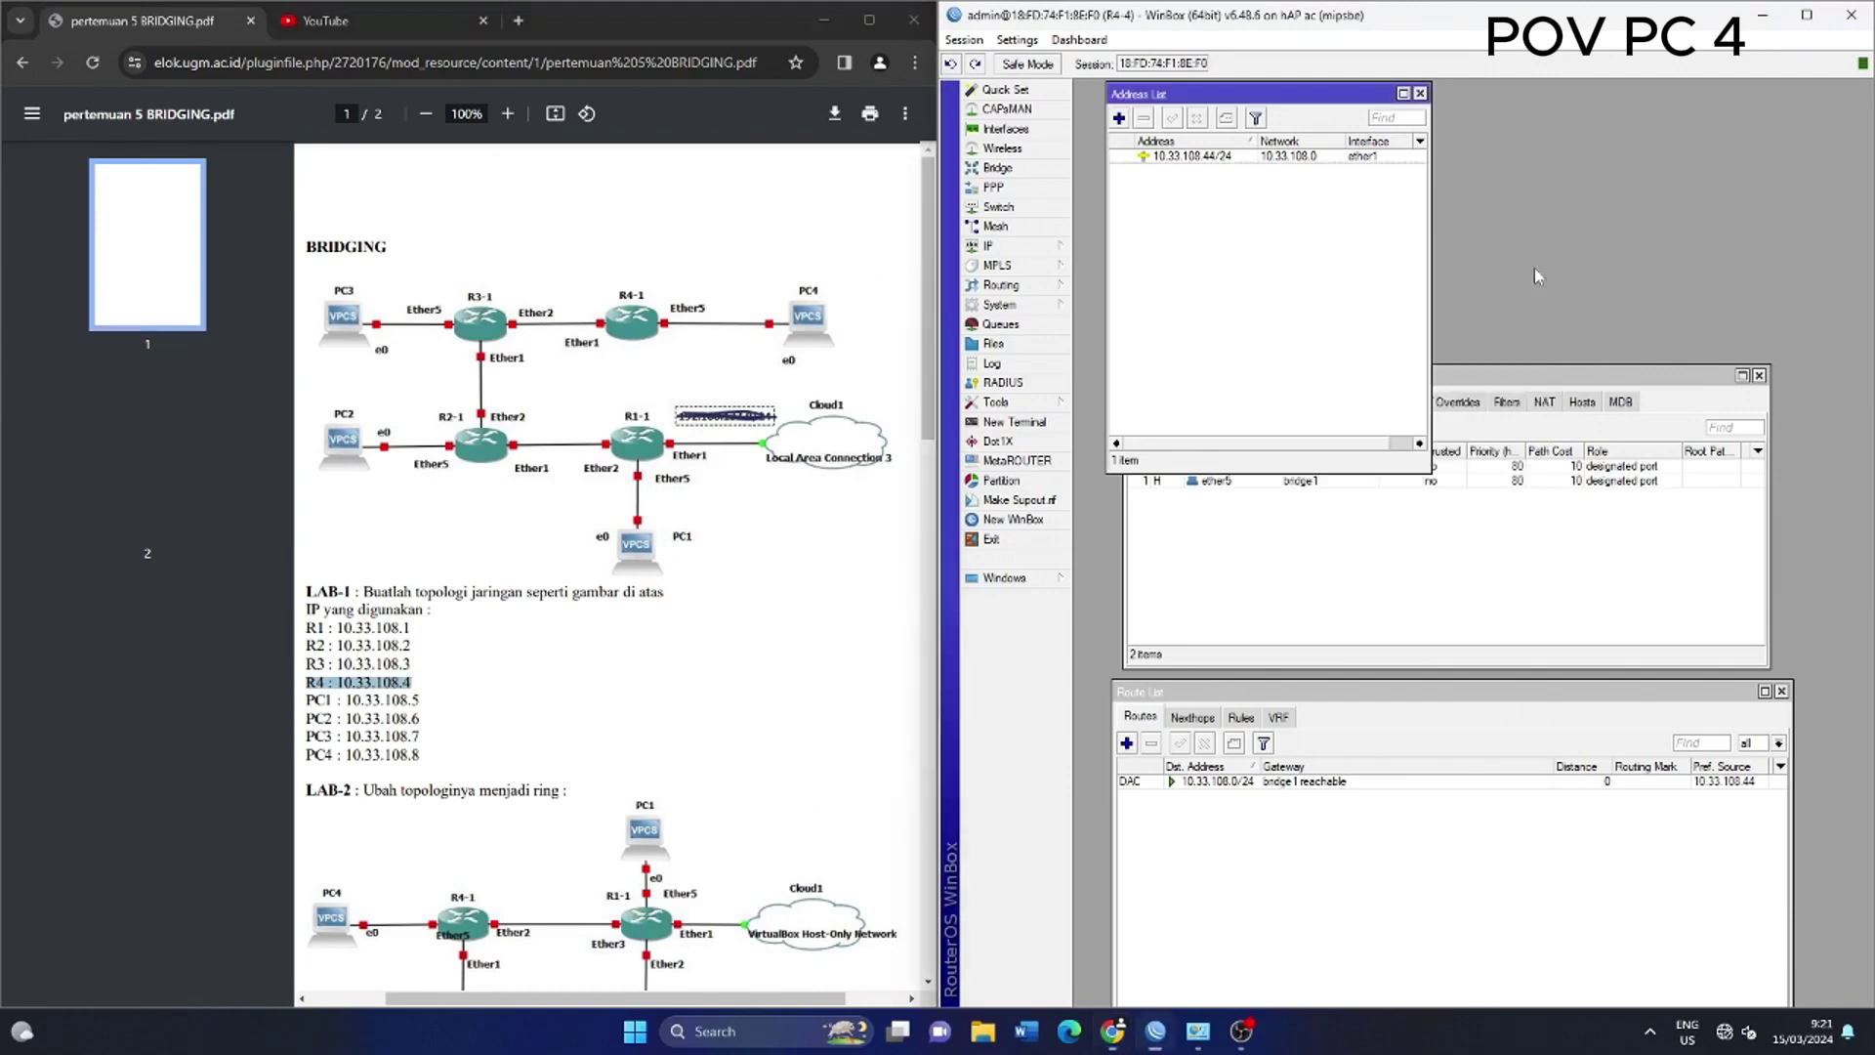
Review the bridge list and bridge ports on PC4's router, inspecting a blank new bridge form without saving it
left_click(1513, 369)
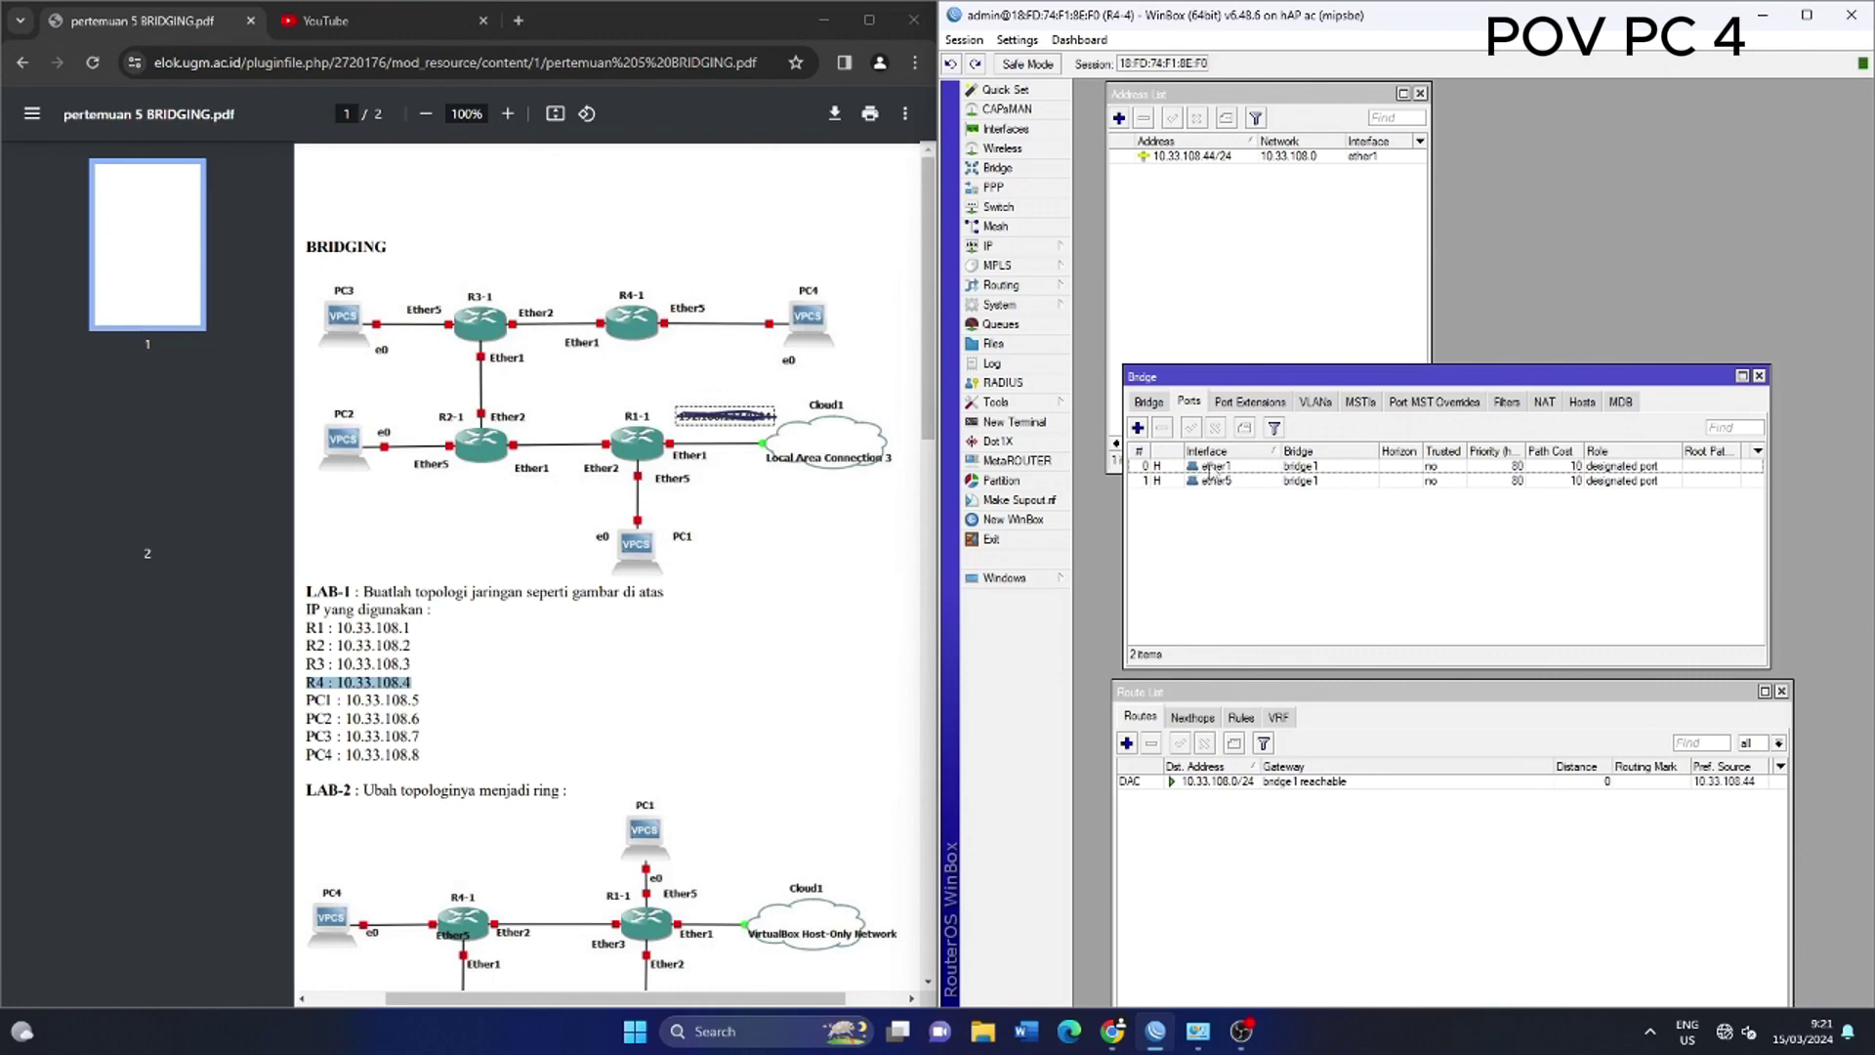
left_click(1154, 403)
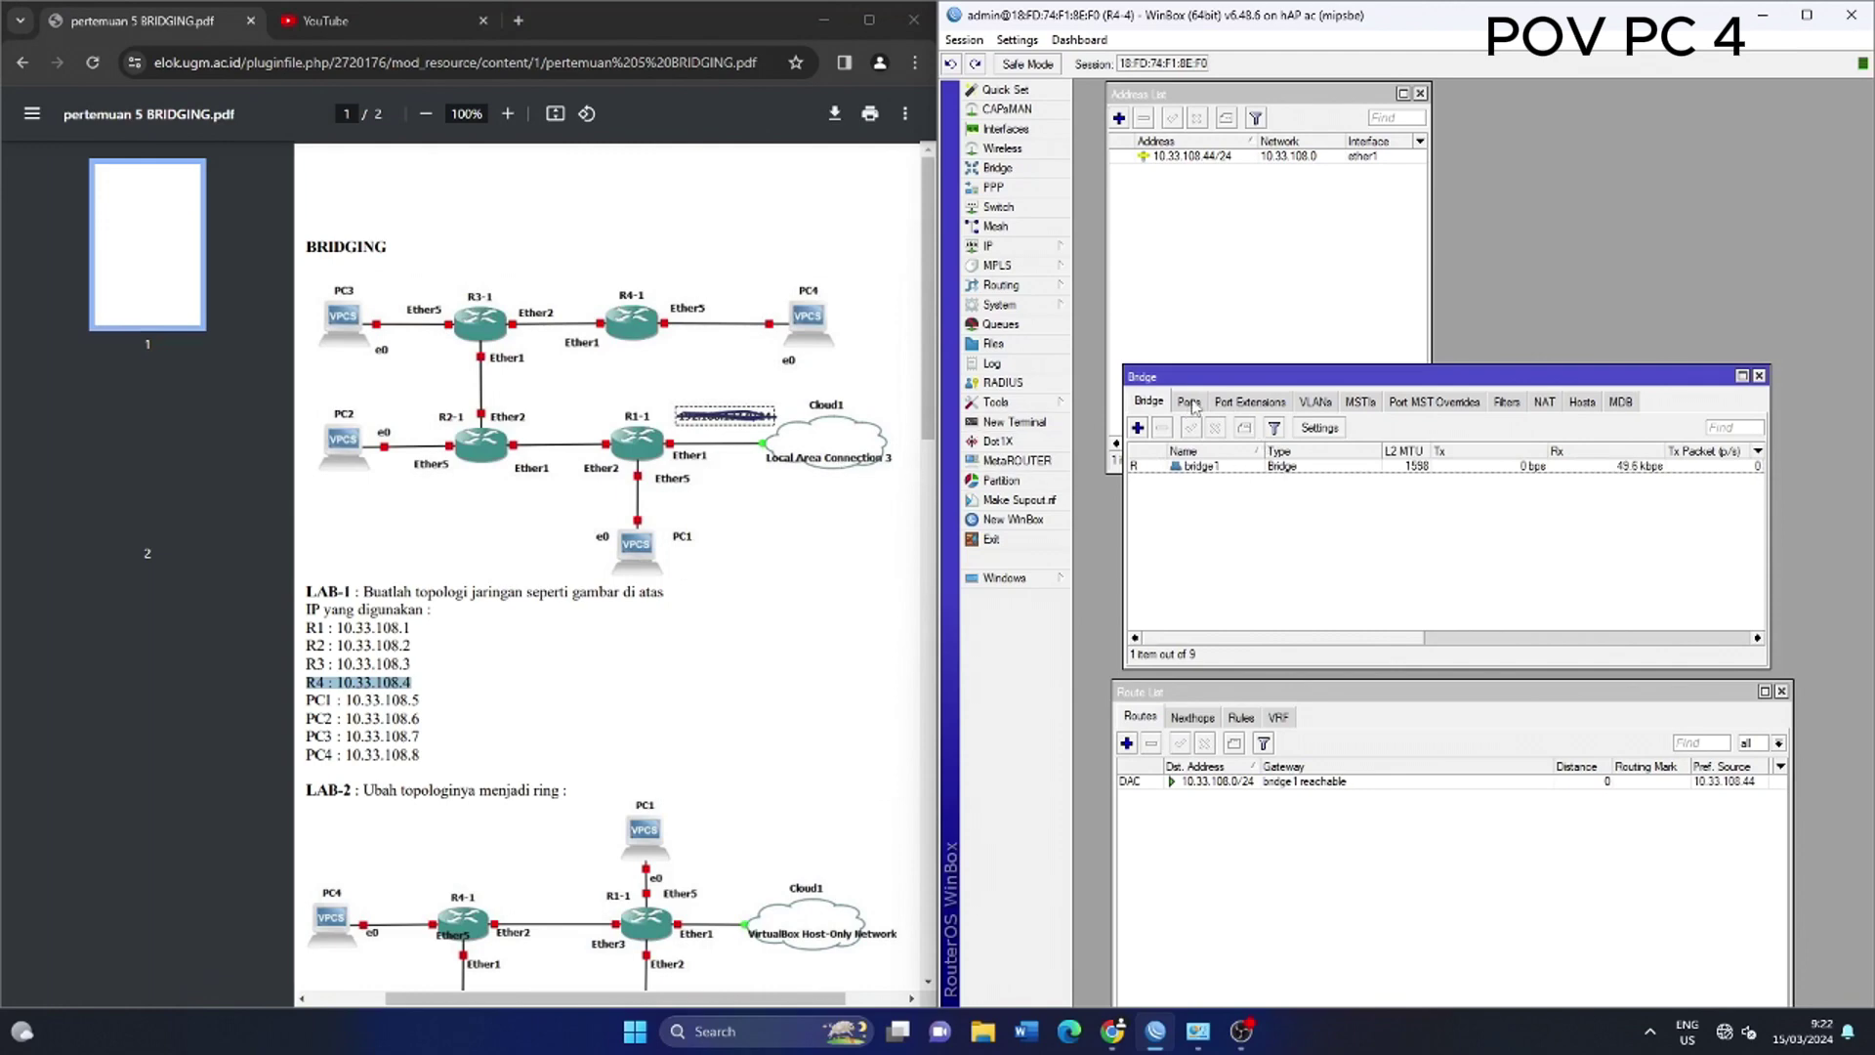
left_click(1188, 403)
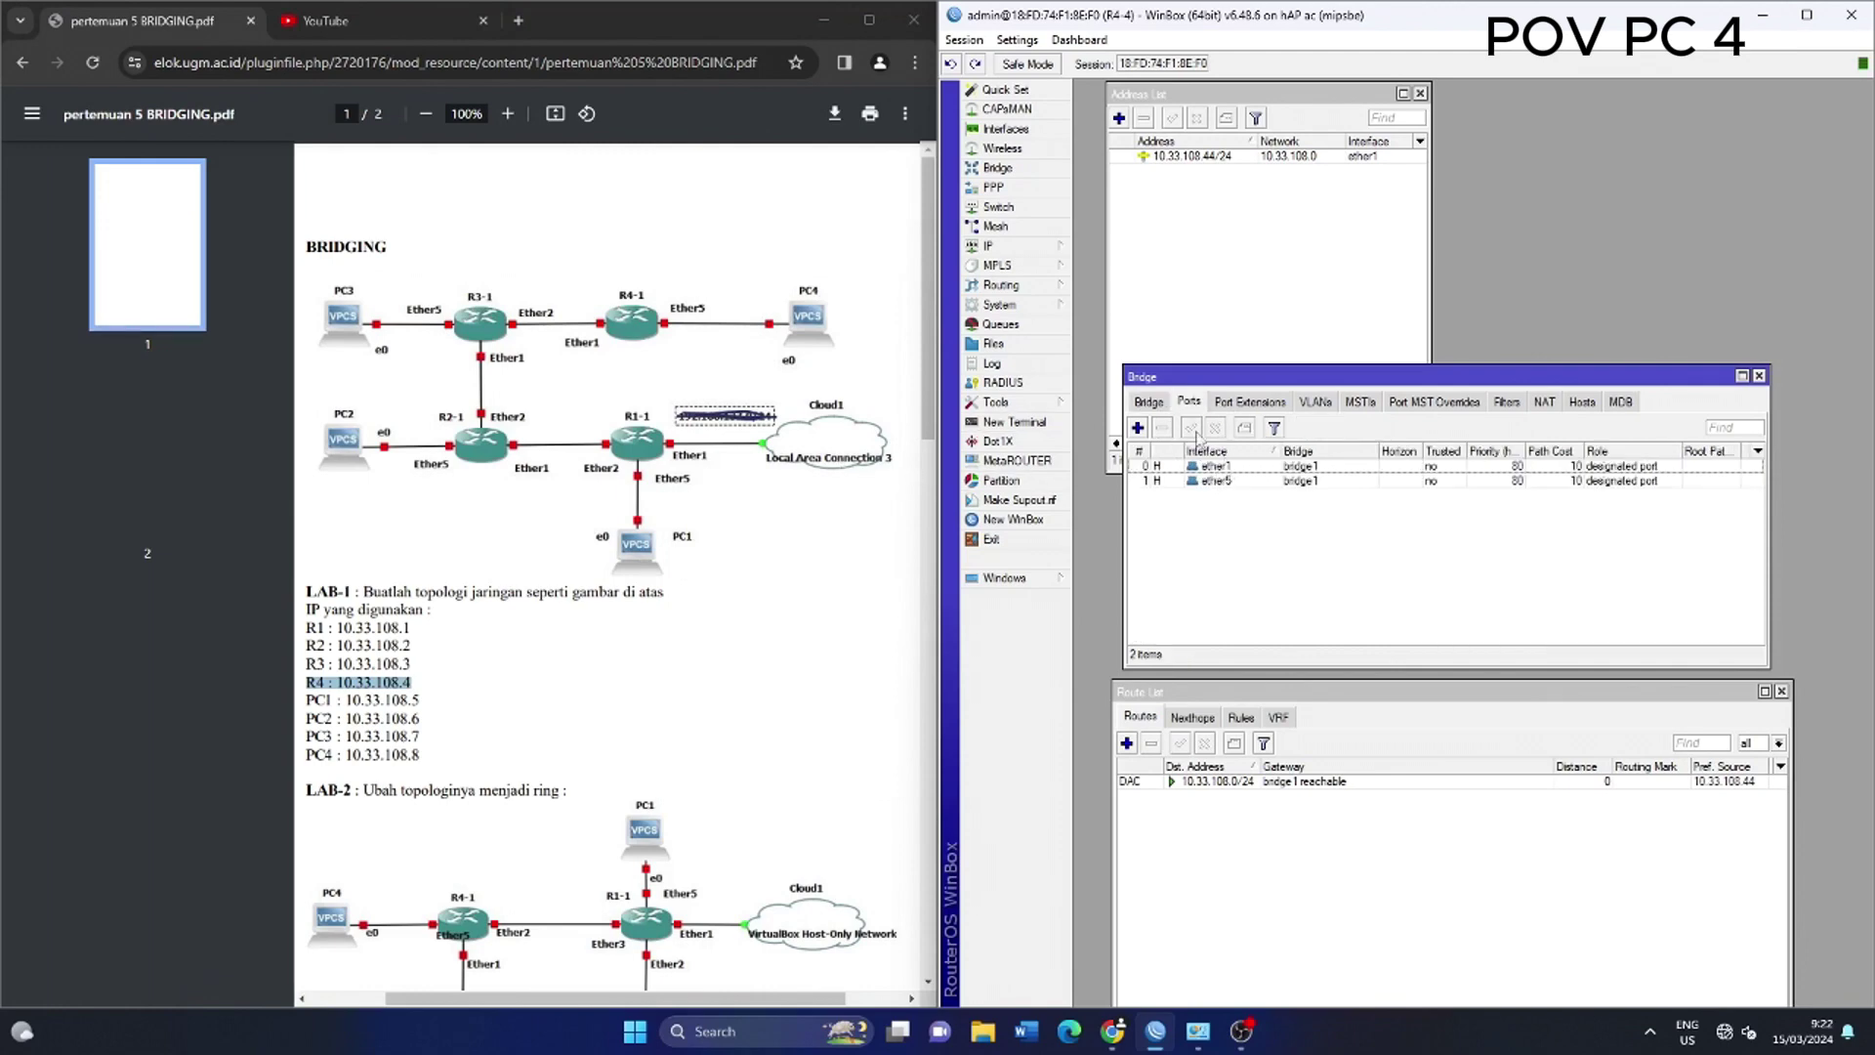
left_click(1149, 403)
left_click(1137, 427)
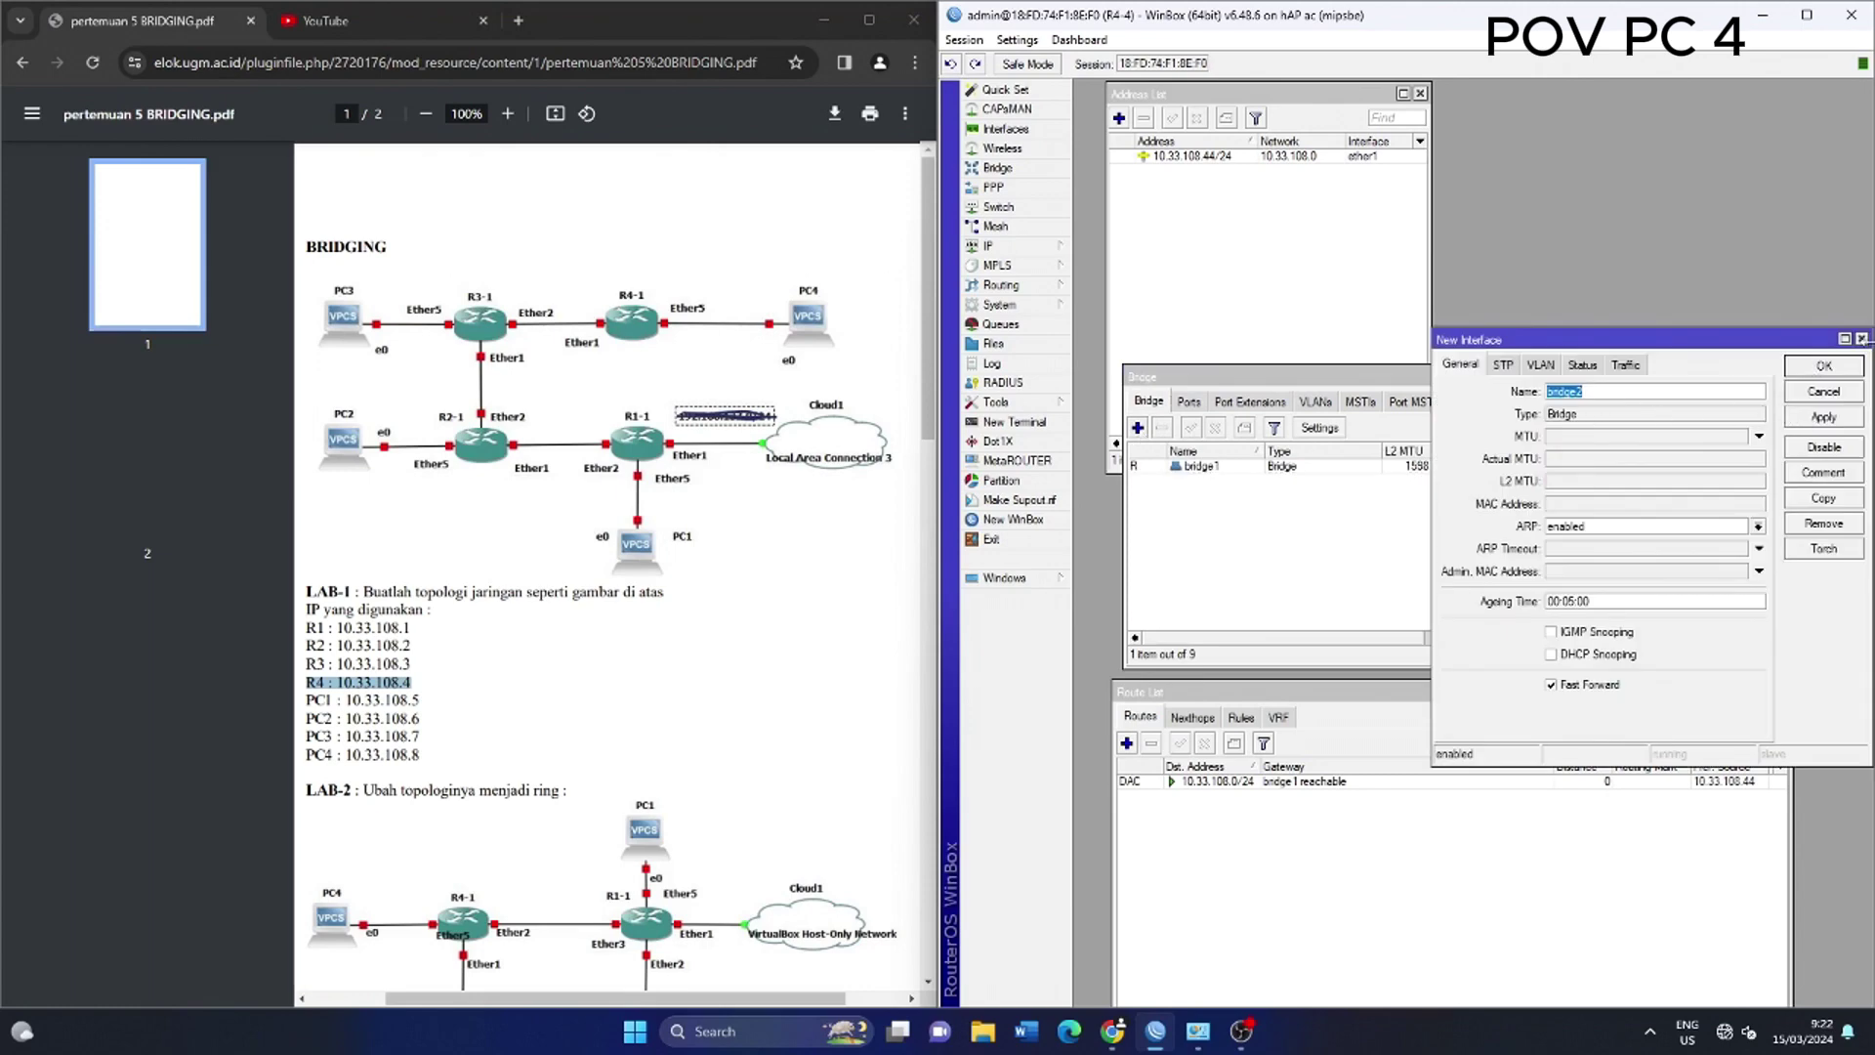
left_click(1861, 338)
left_click(1189, 401)
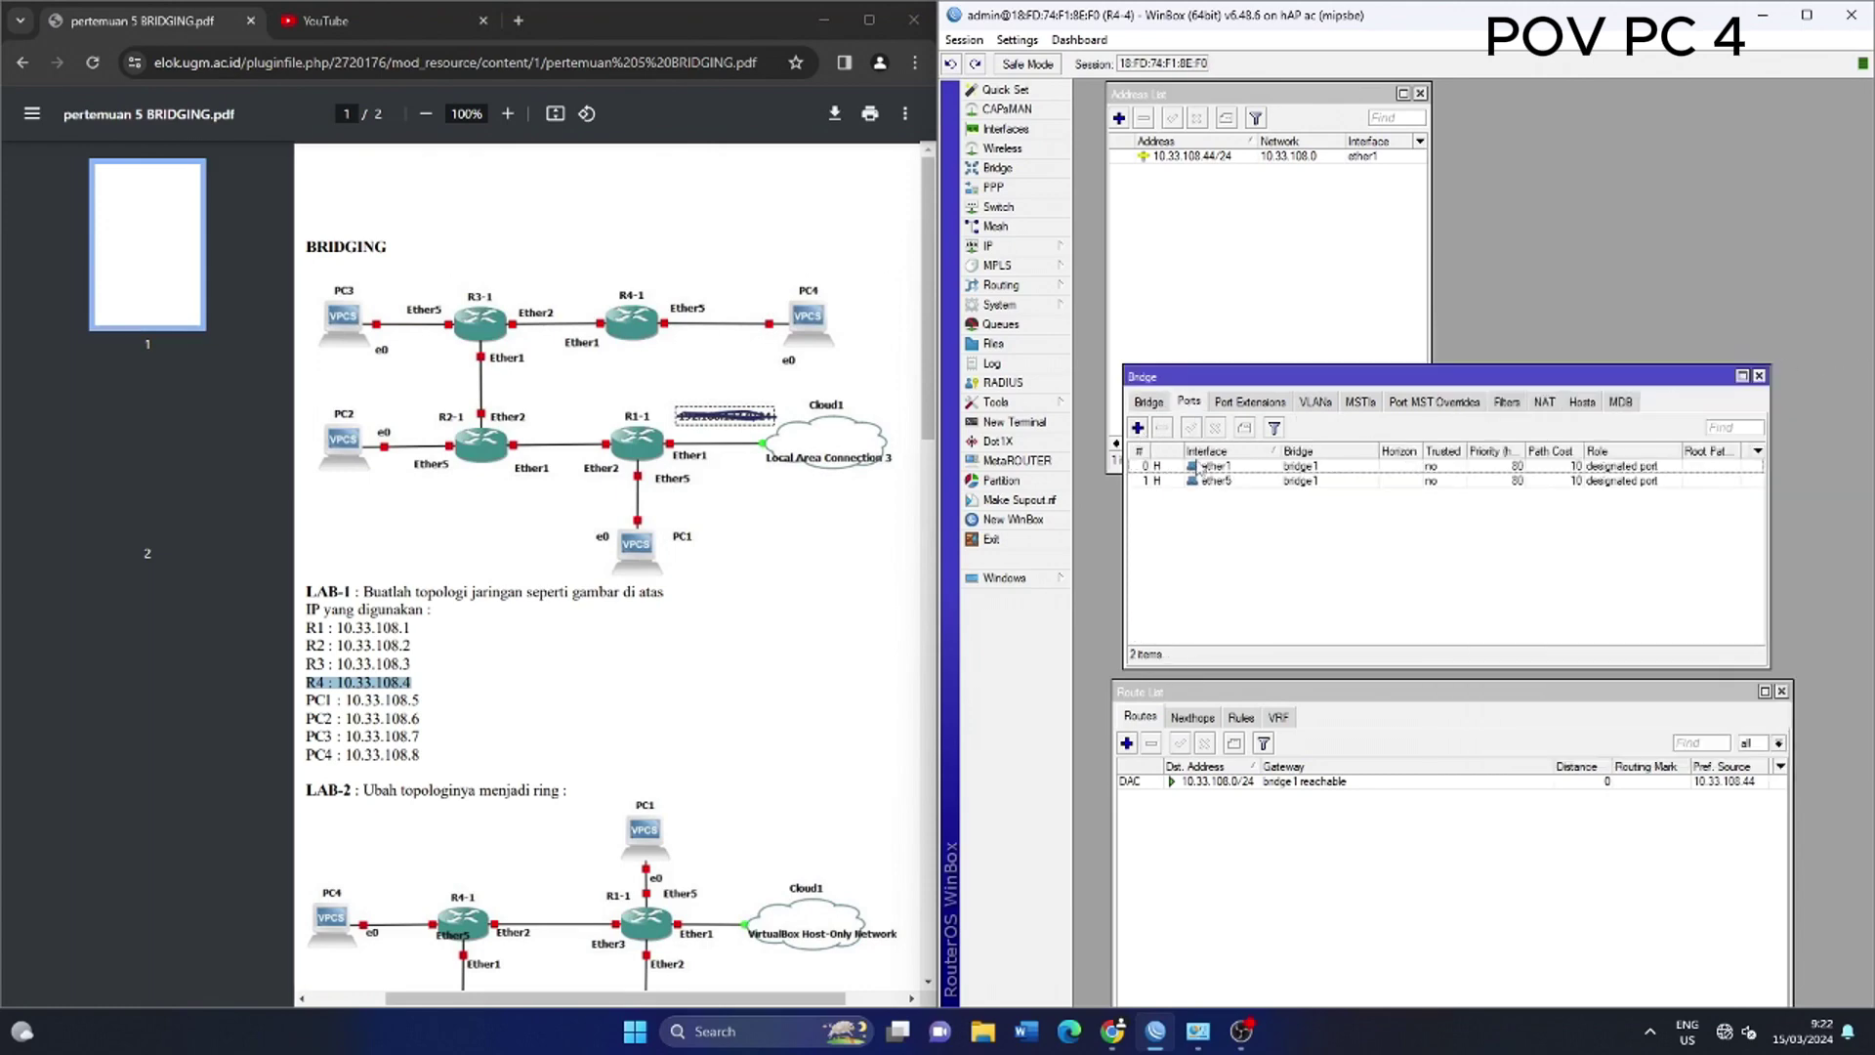
Inspect a blank new bridge port form and the ether5 port settings unedited, and review the route list
left_click(1138, 428)
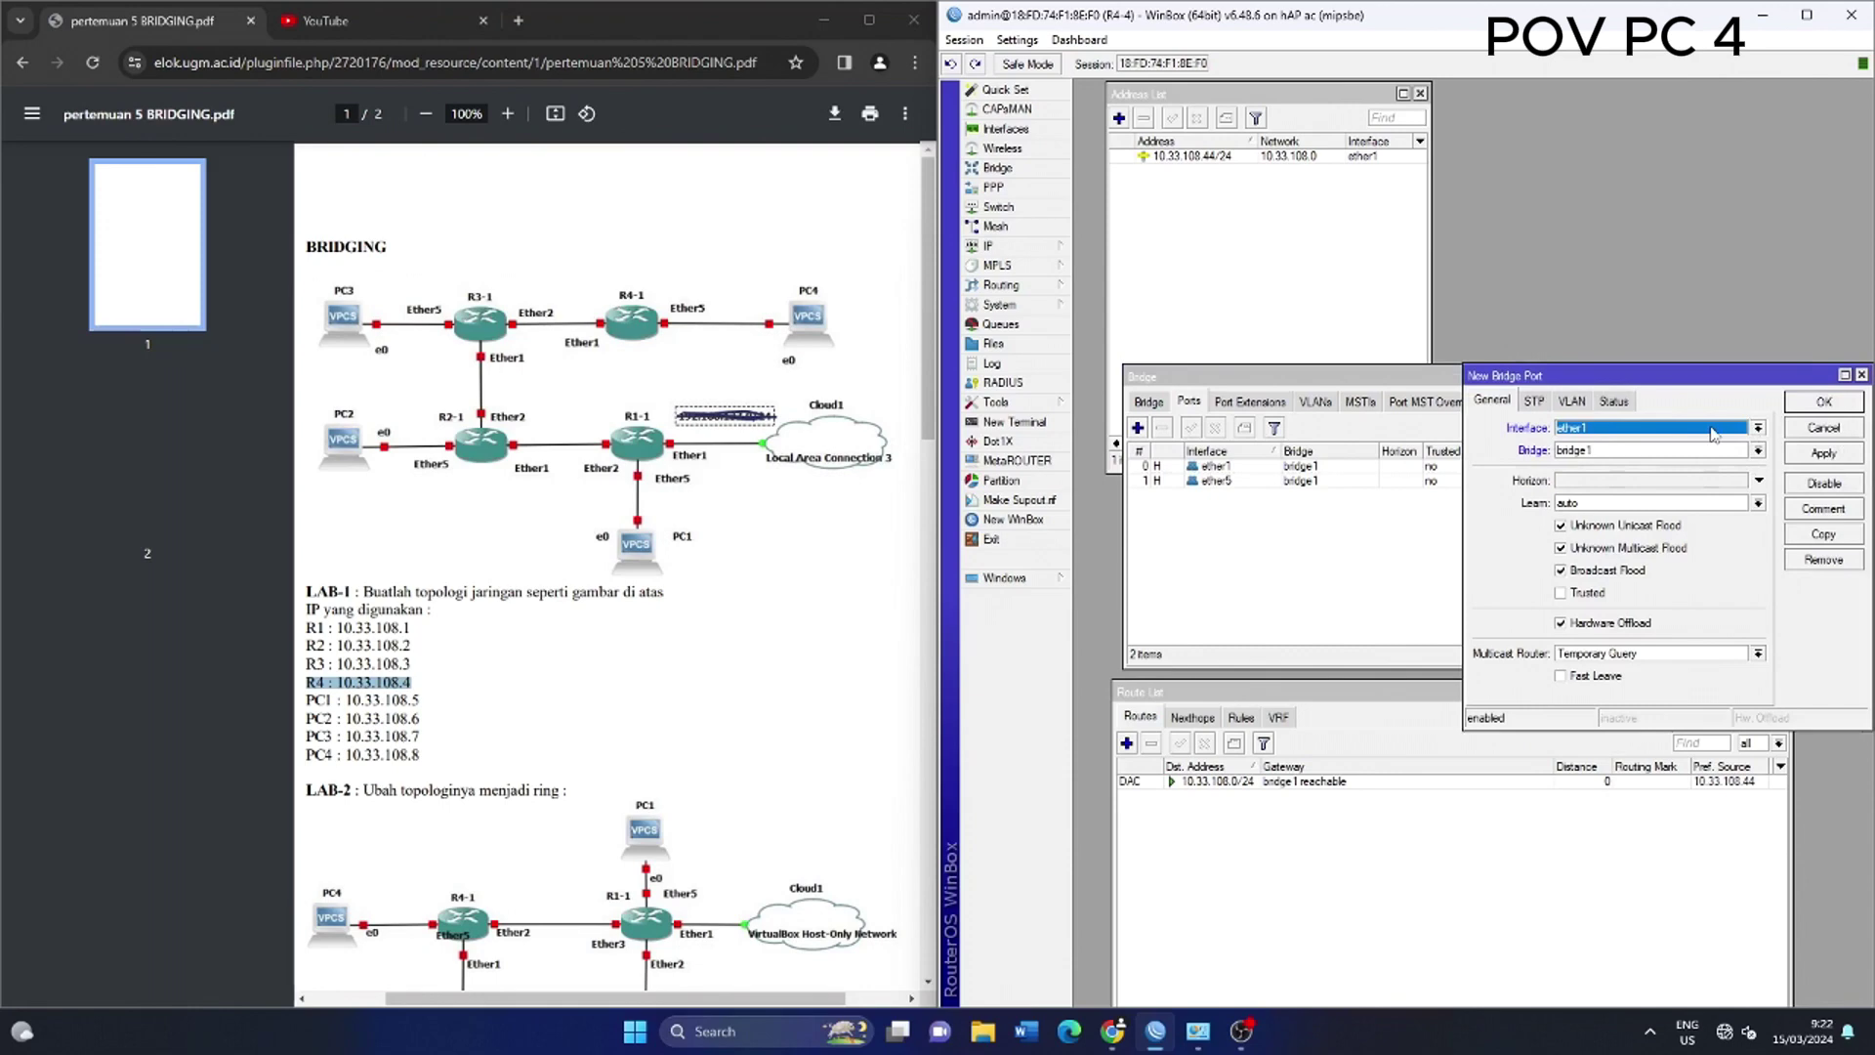
left_click(1861, 375)
double_click(1274, 482)
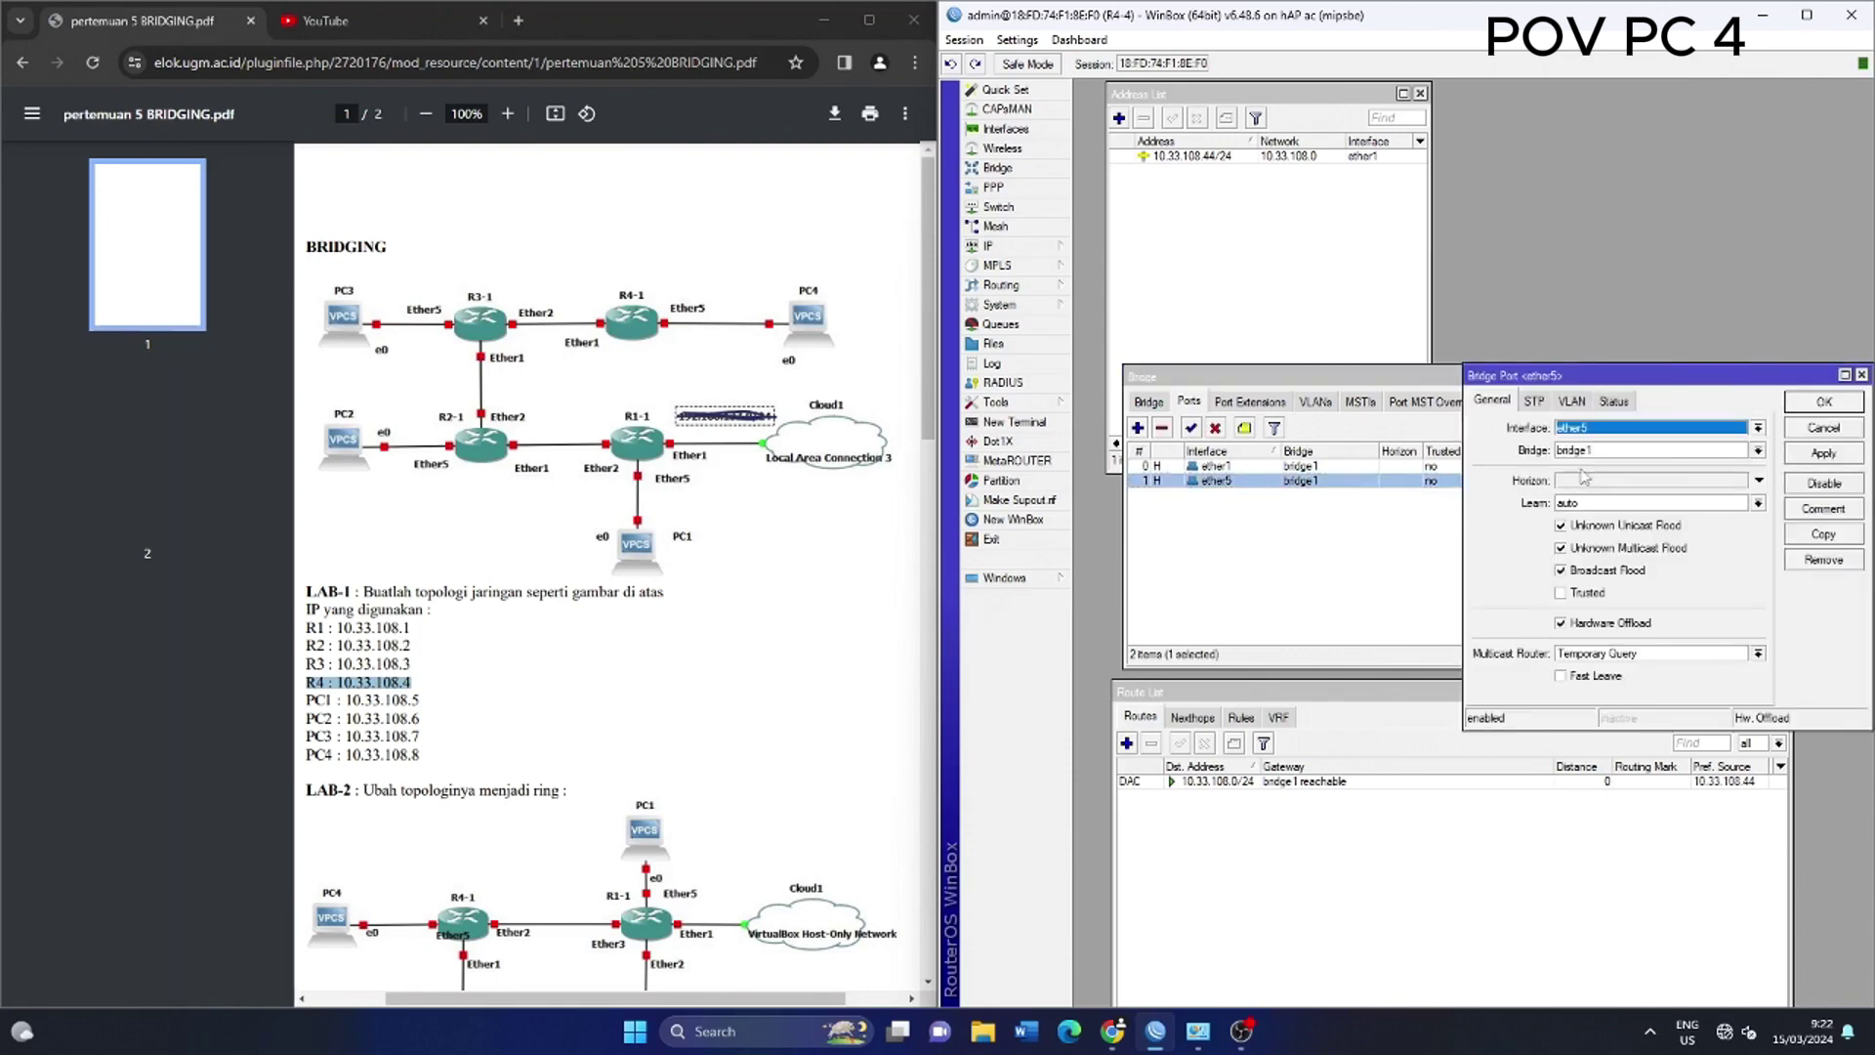
left_click(1862, 375)
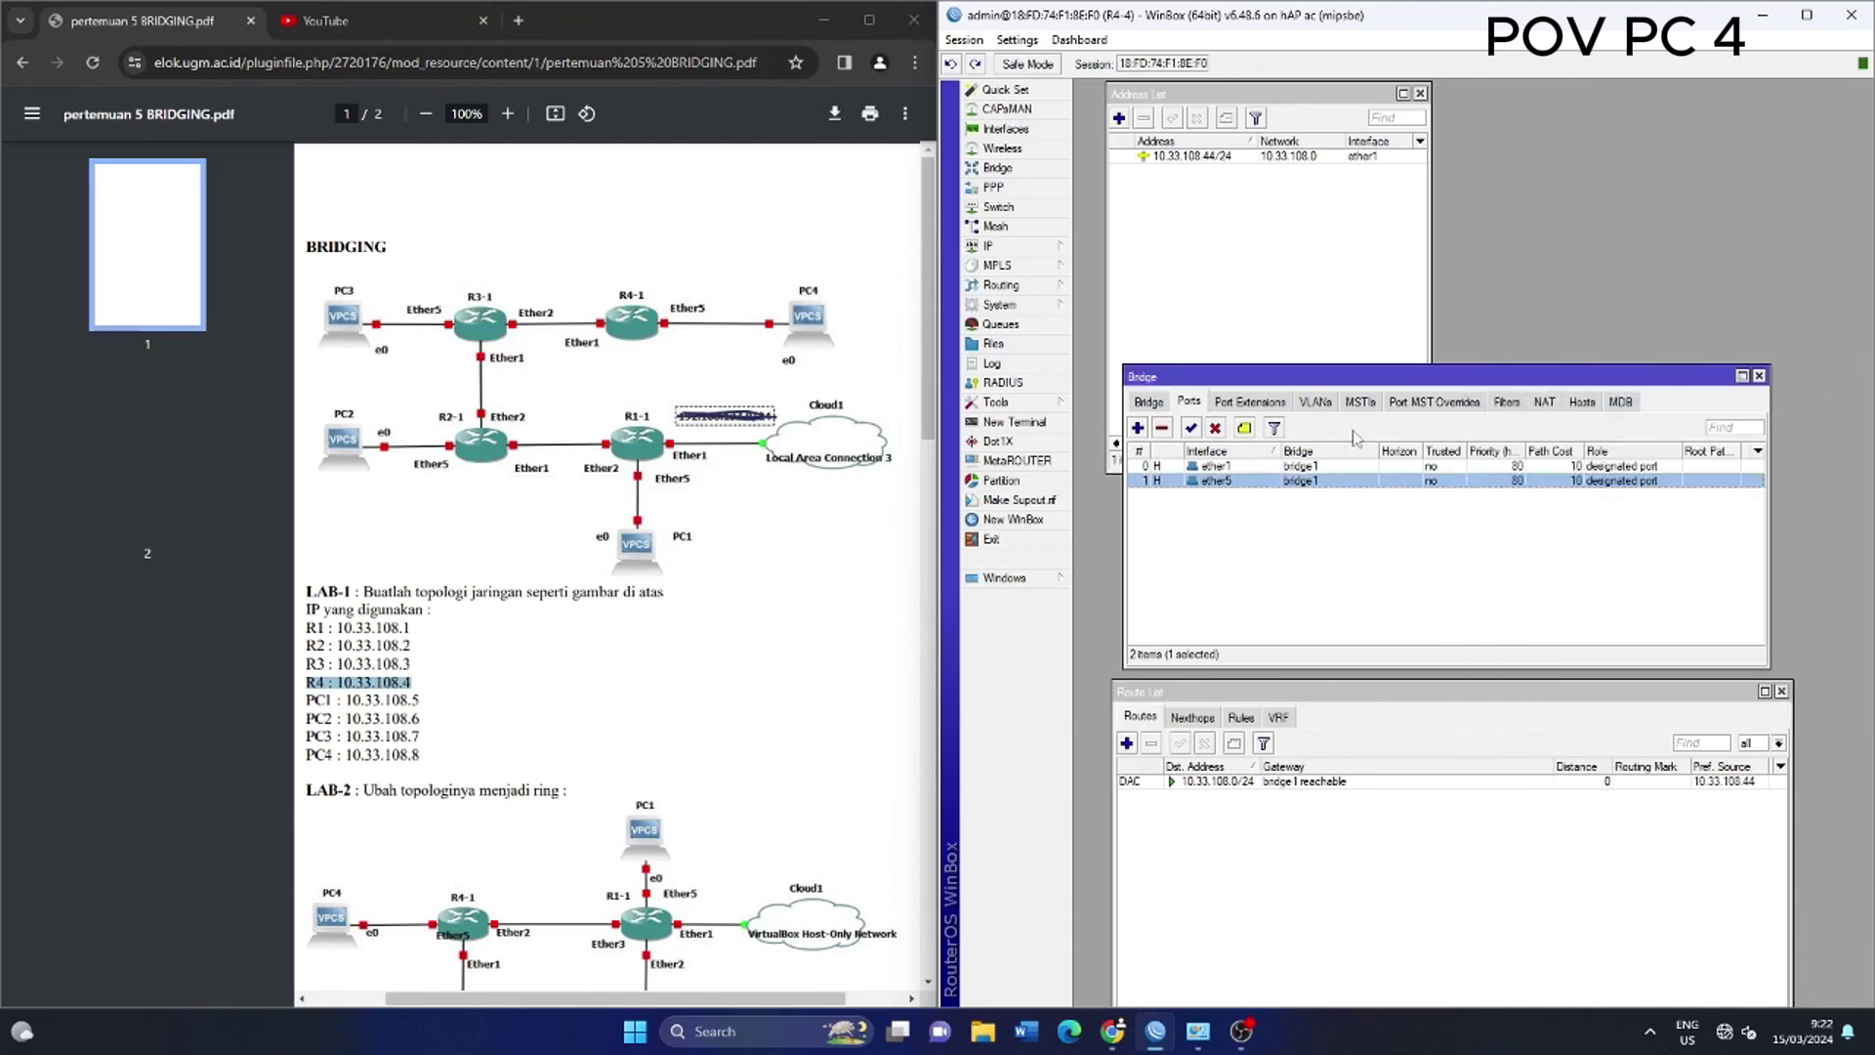
left_click(1172, 696)
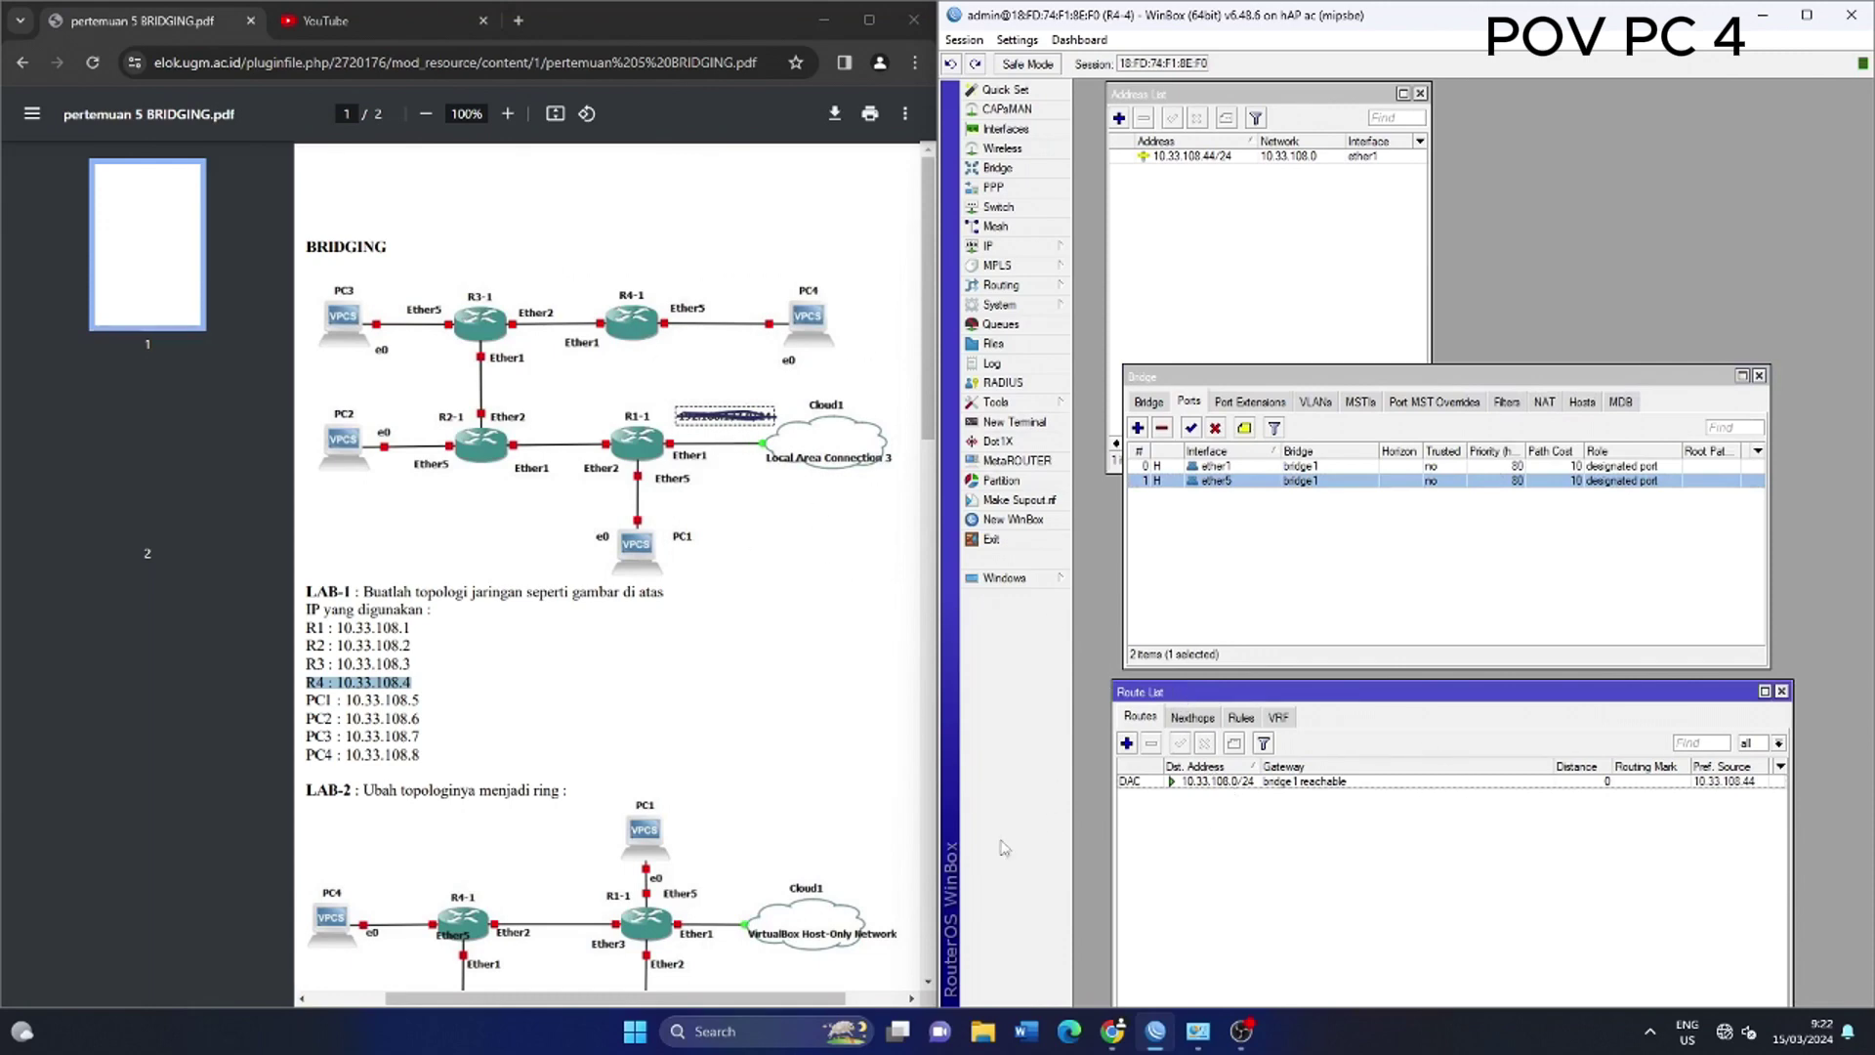
View the TCP/IPv4 properties of PC4's Ethernet 2 adapter and compare the IP address with the PC4 entry in the lab sheet
mouse_move(1186, 1033)
left_click(1232, 935)
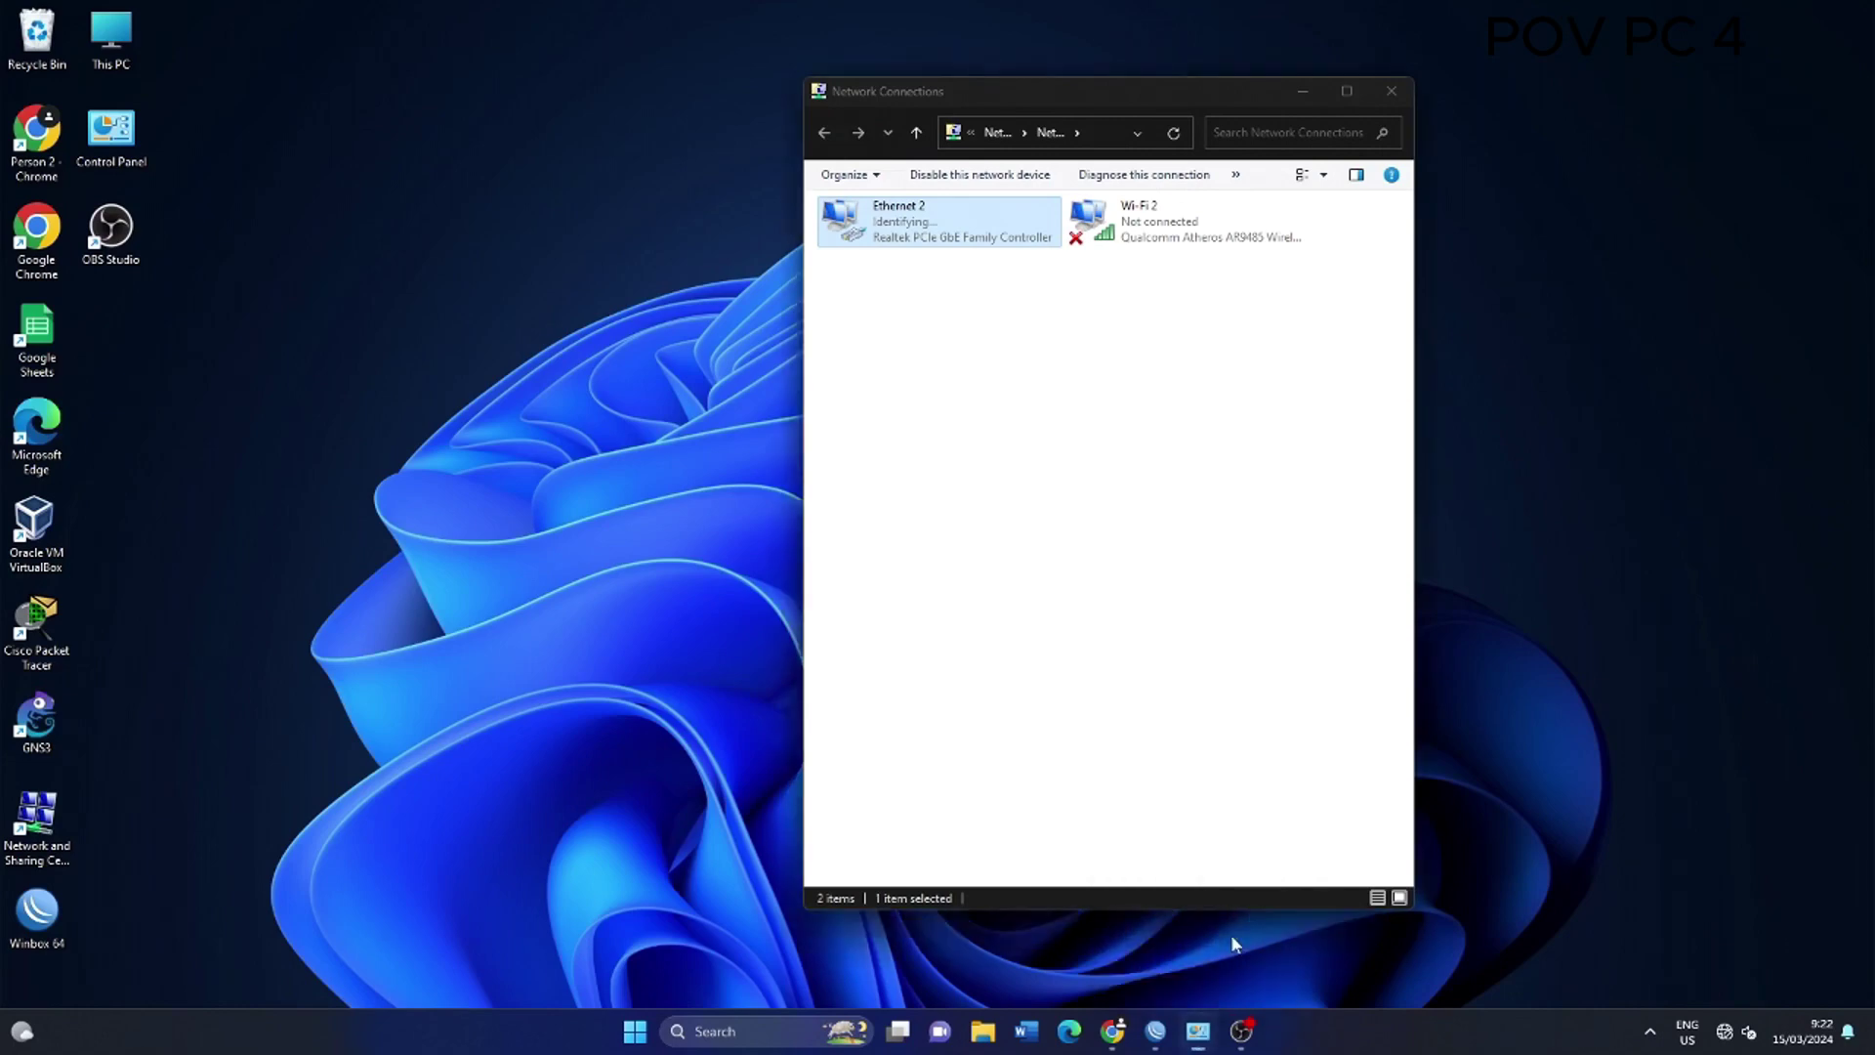
right_click(972, 241)
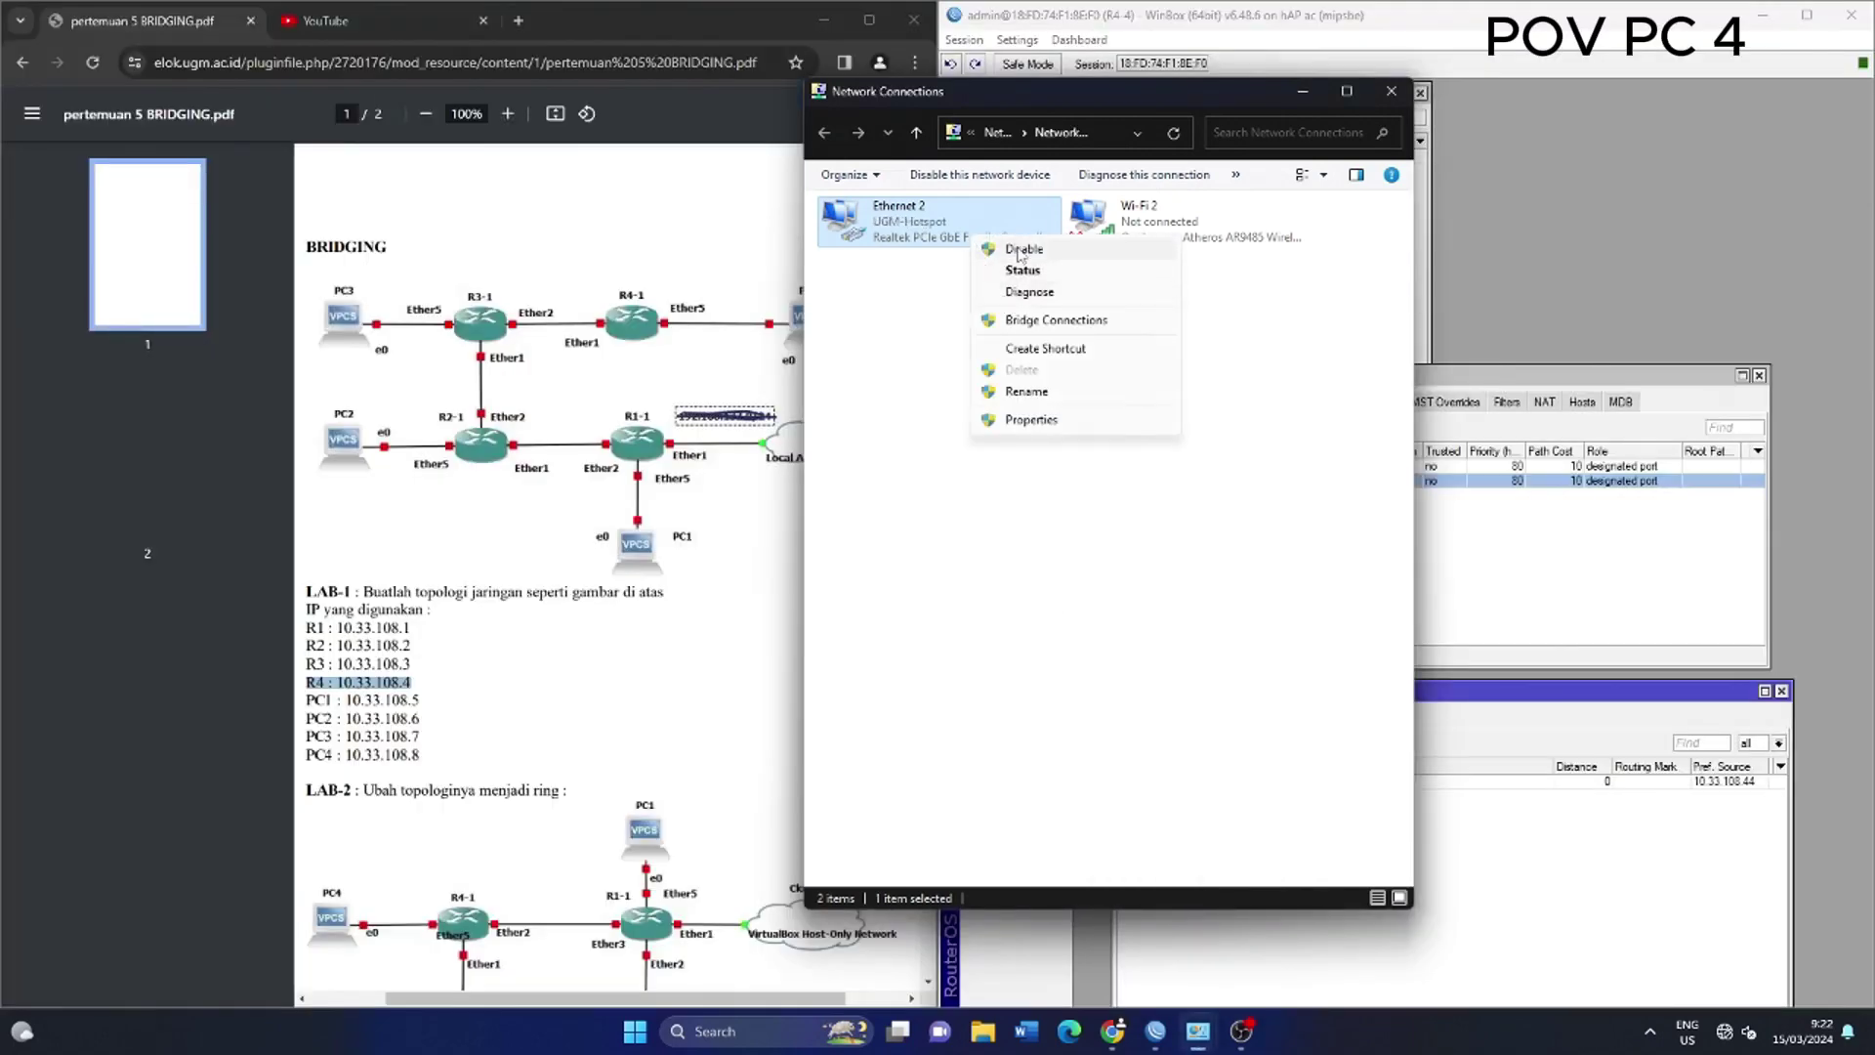
left_click(1055, 418)
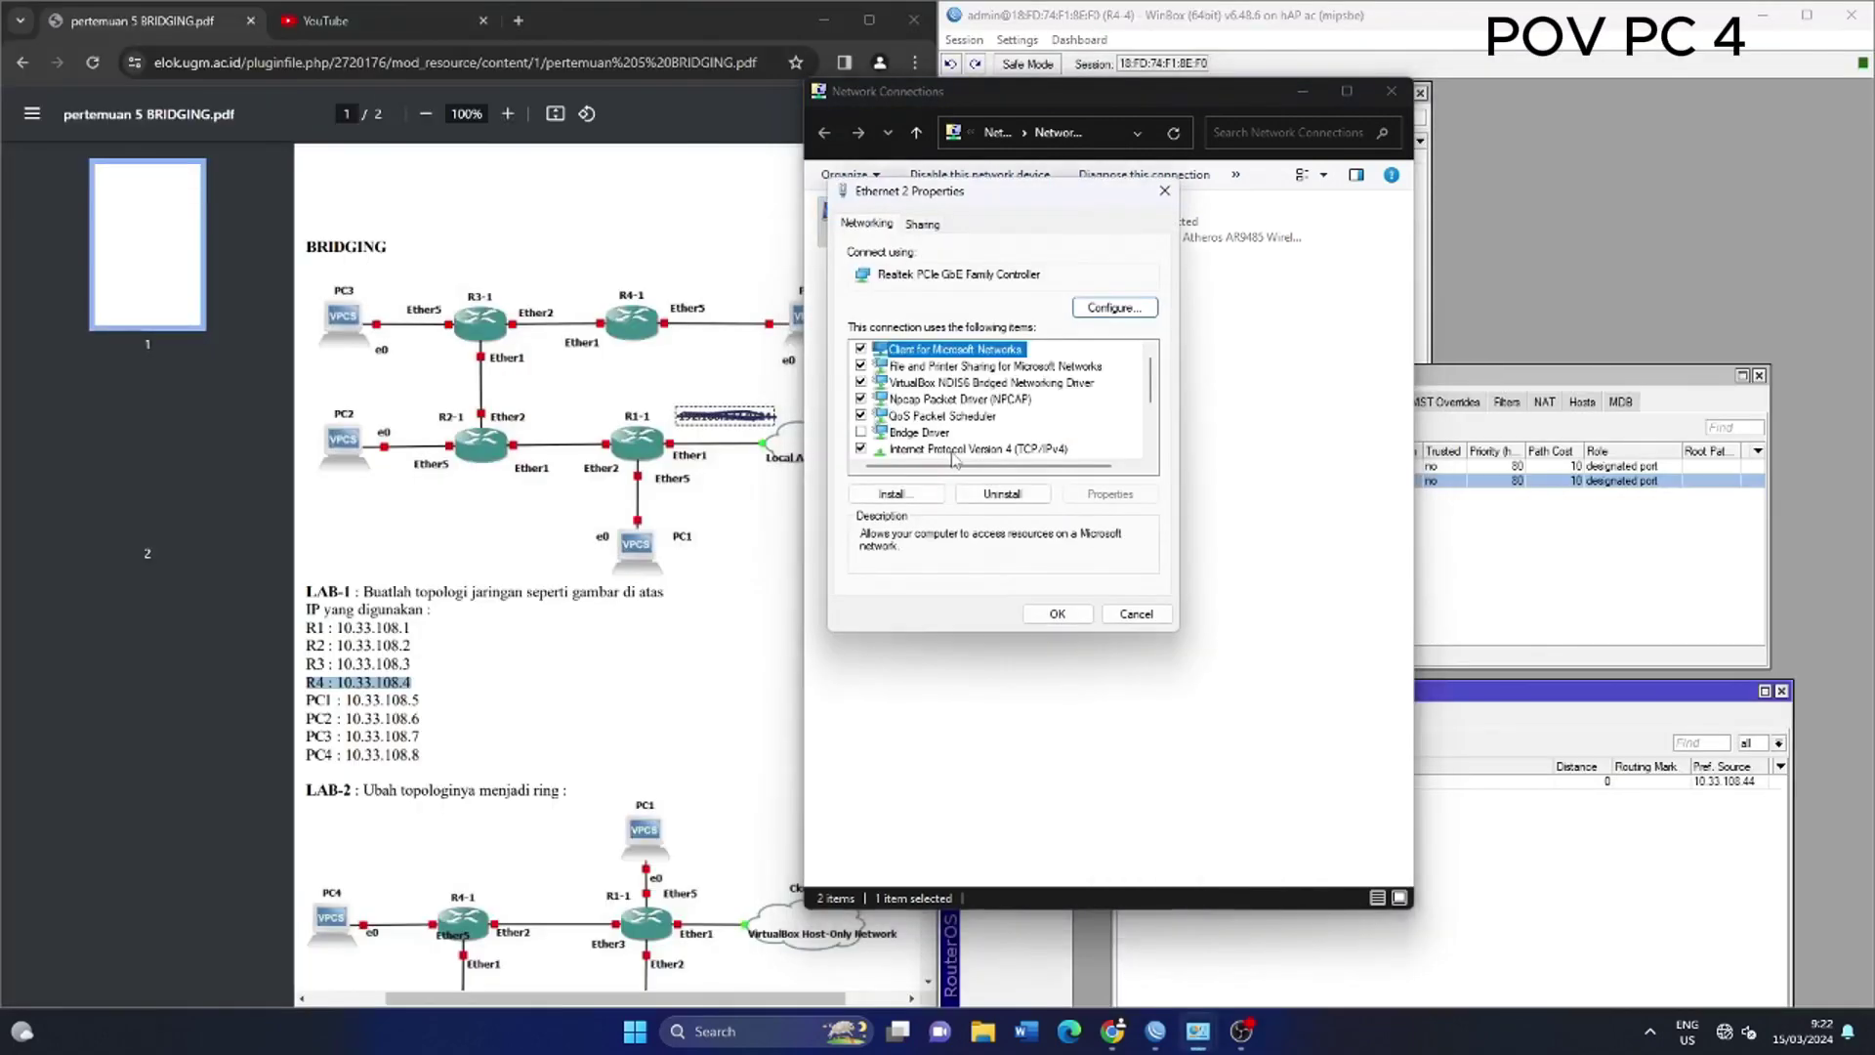
double_click(953, 451)
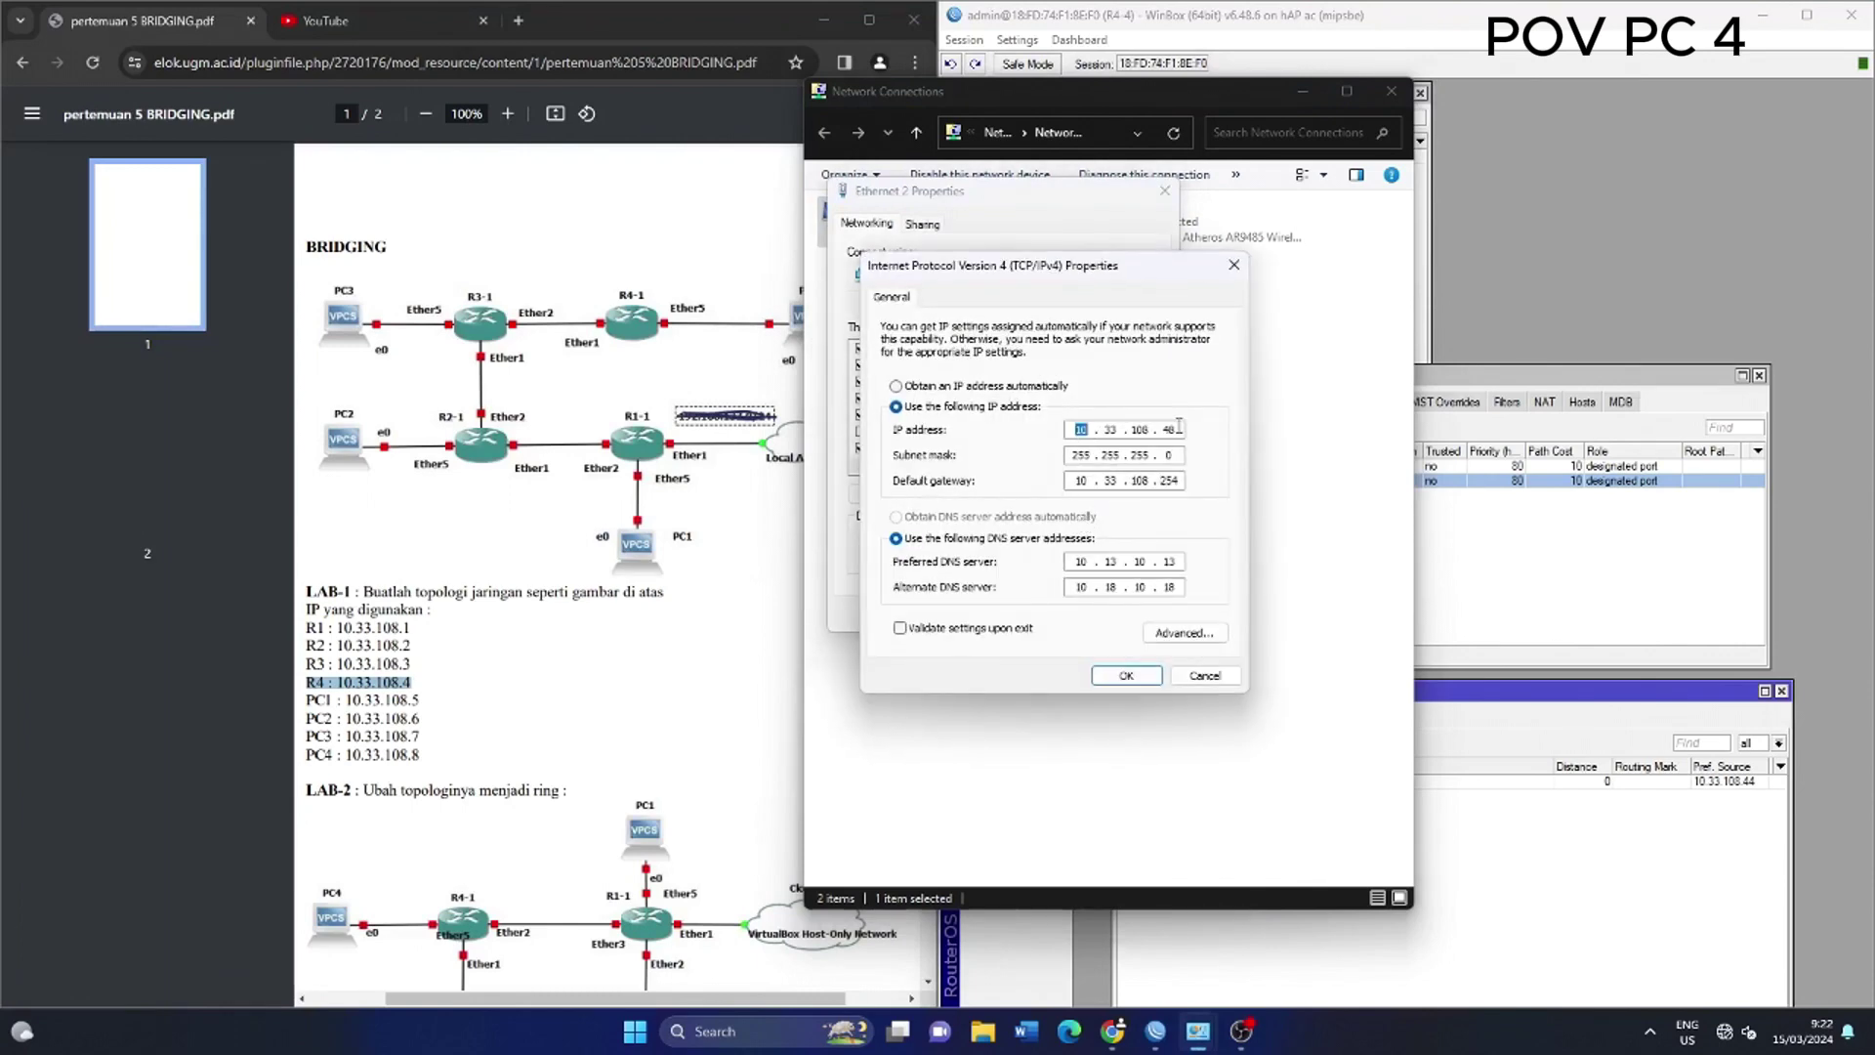
left_click_drag(307, 757, 420, 756)
left_click(1199, 724)
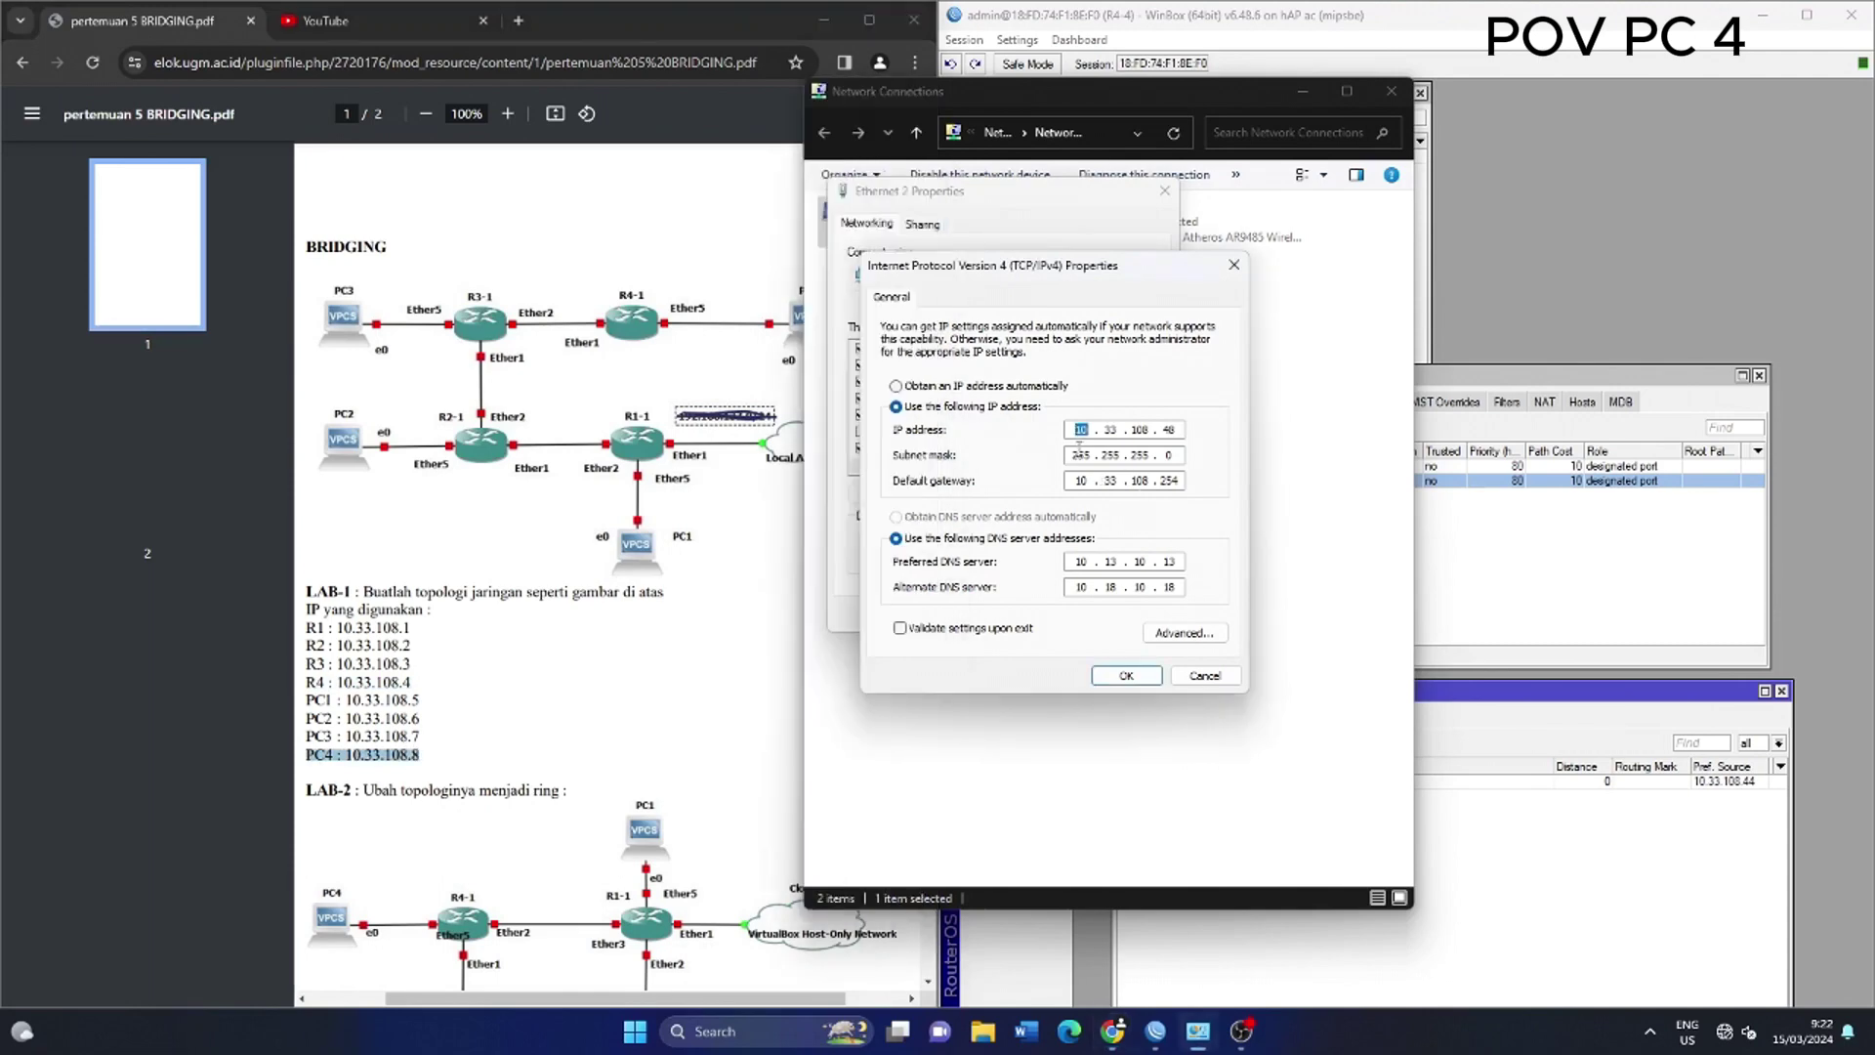
Check the default gateway in the IPv4 settings, close the adapter's dialogs without edits, and leave Network Connections
double_click(1081, 481)
key("period")
key("period")
key("period")
left_click(1126, 676)
left_click(1059, 622)
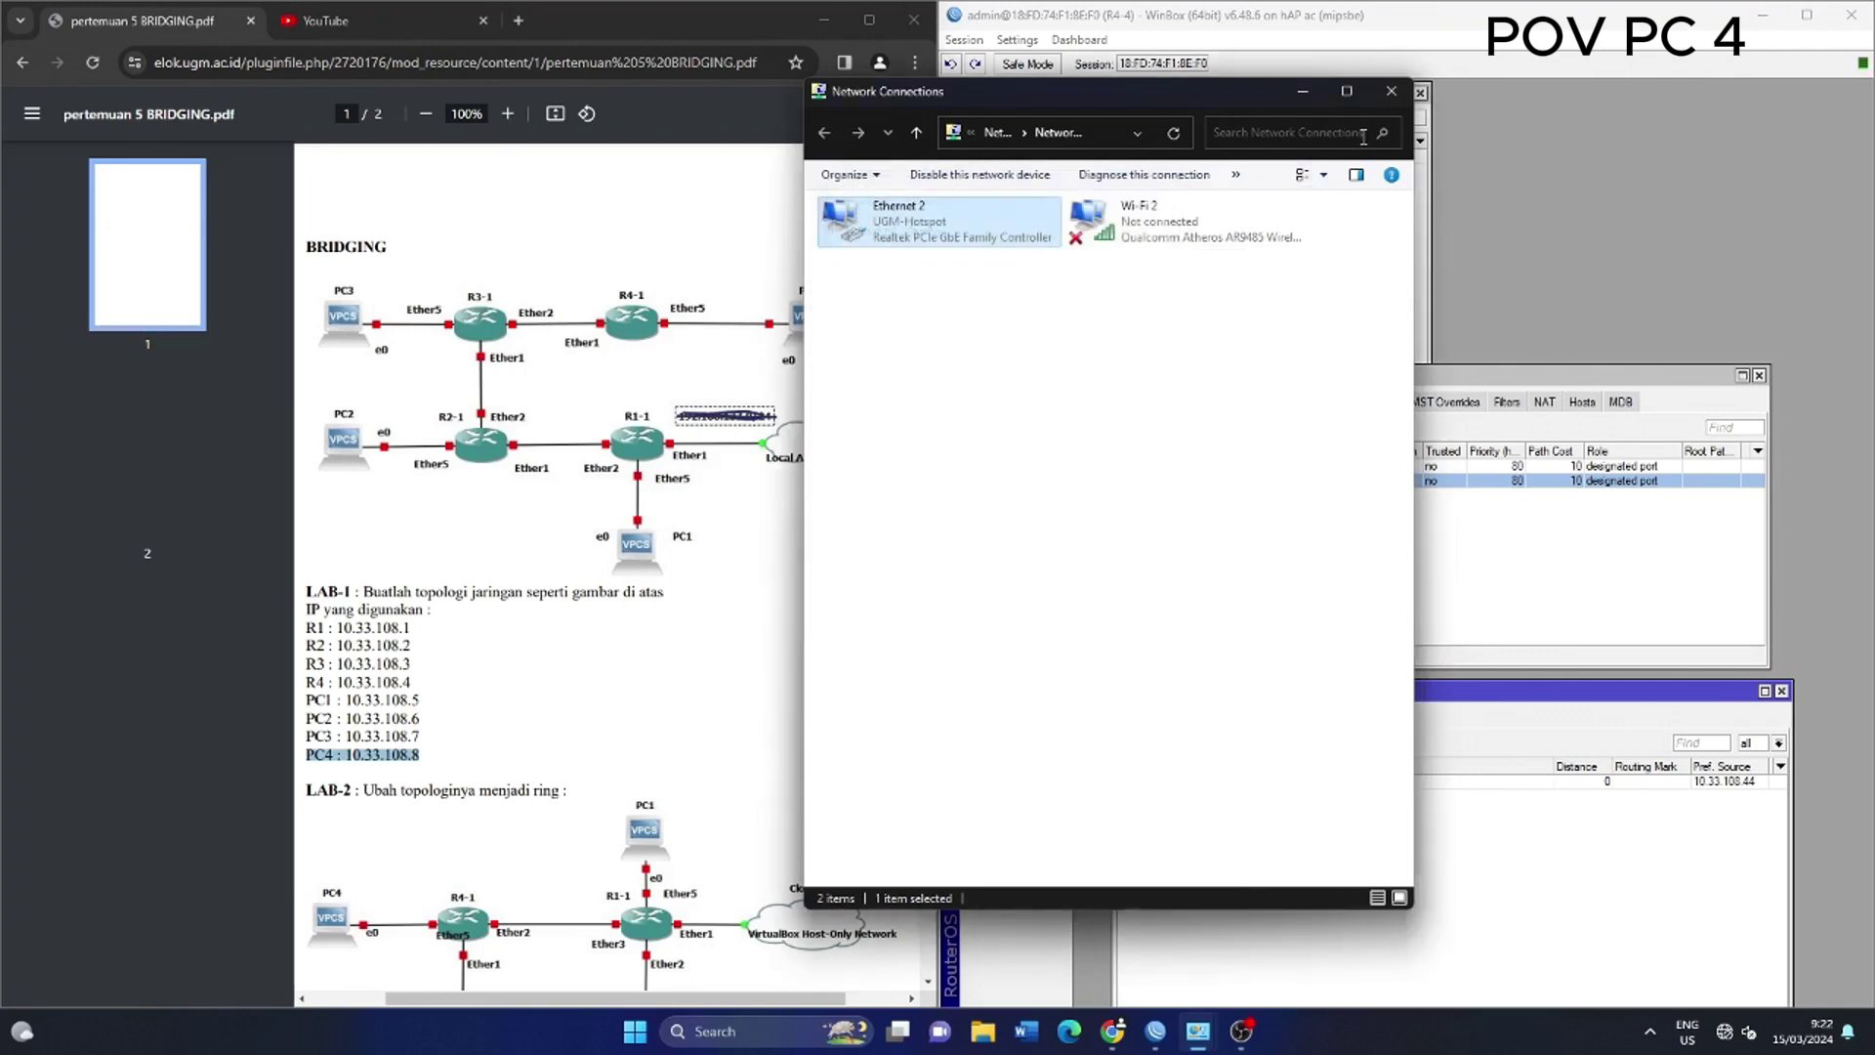
left_click(1610, 203)
Switch to YouTube in Chrome and reload the home page to test PC4's internet connection, ending in OBS Studio
left_click(760, 172)
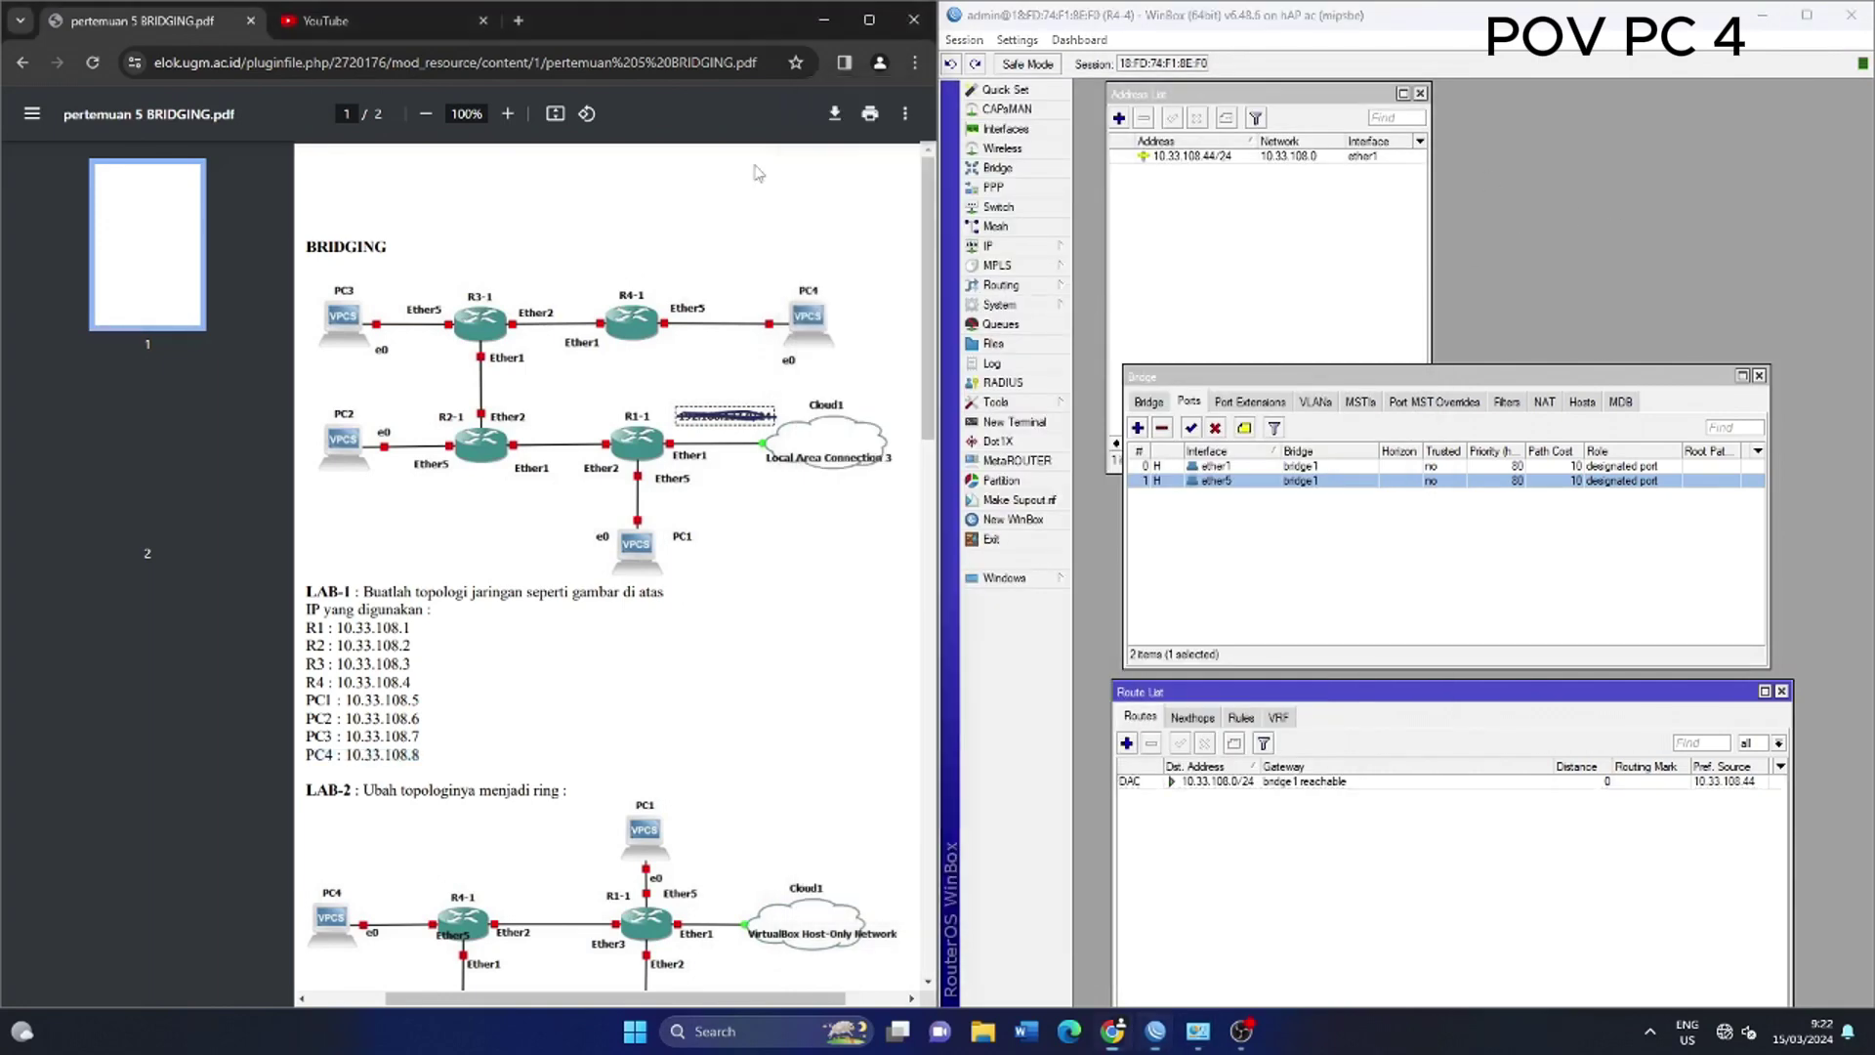
left_click(332, 21)
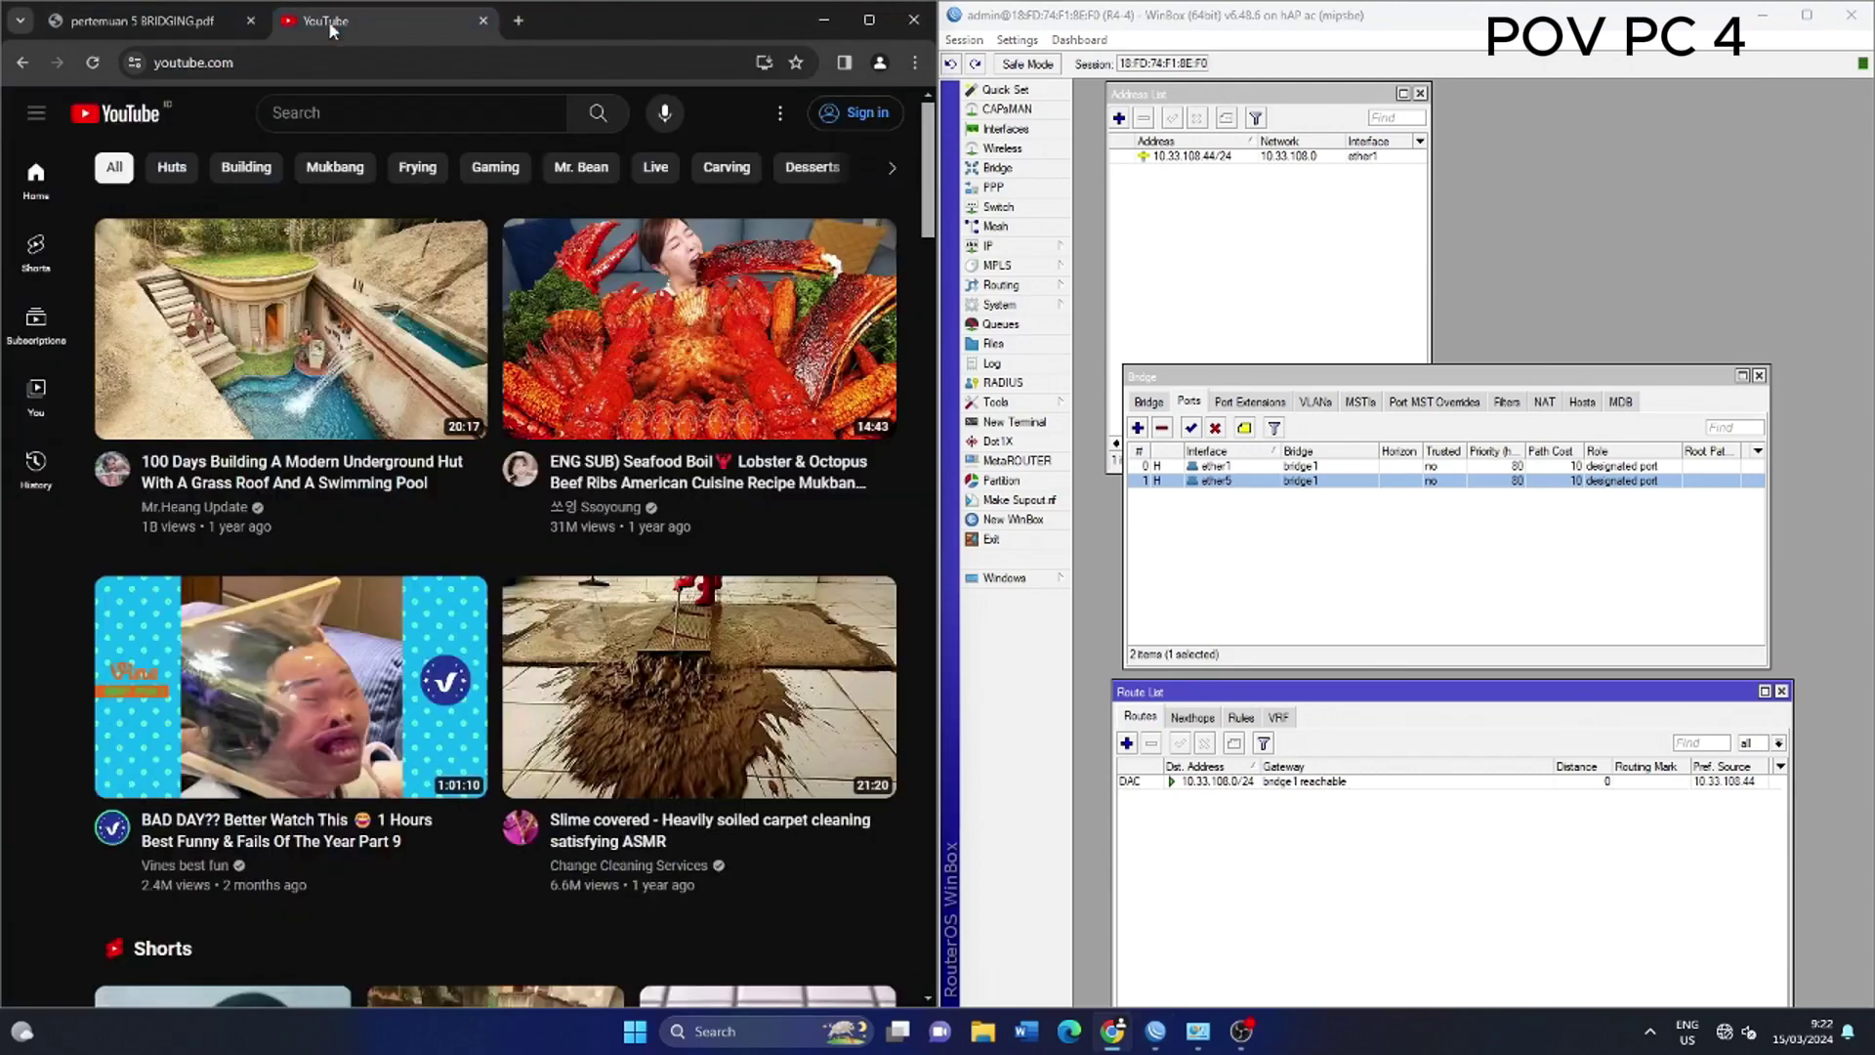
left_click(93, 63)
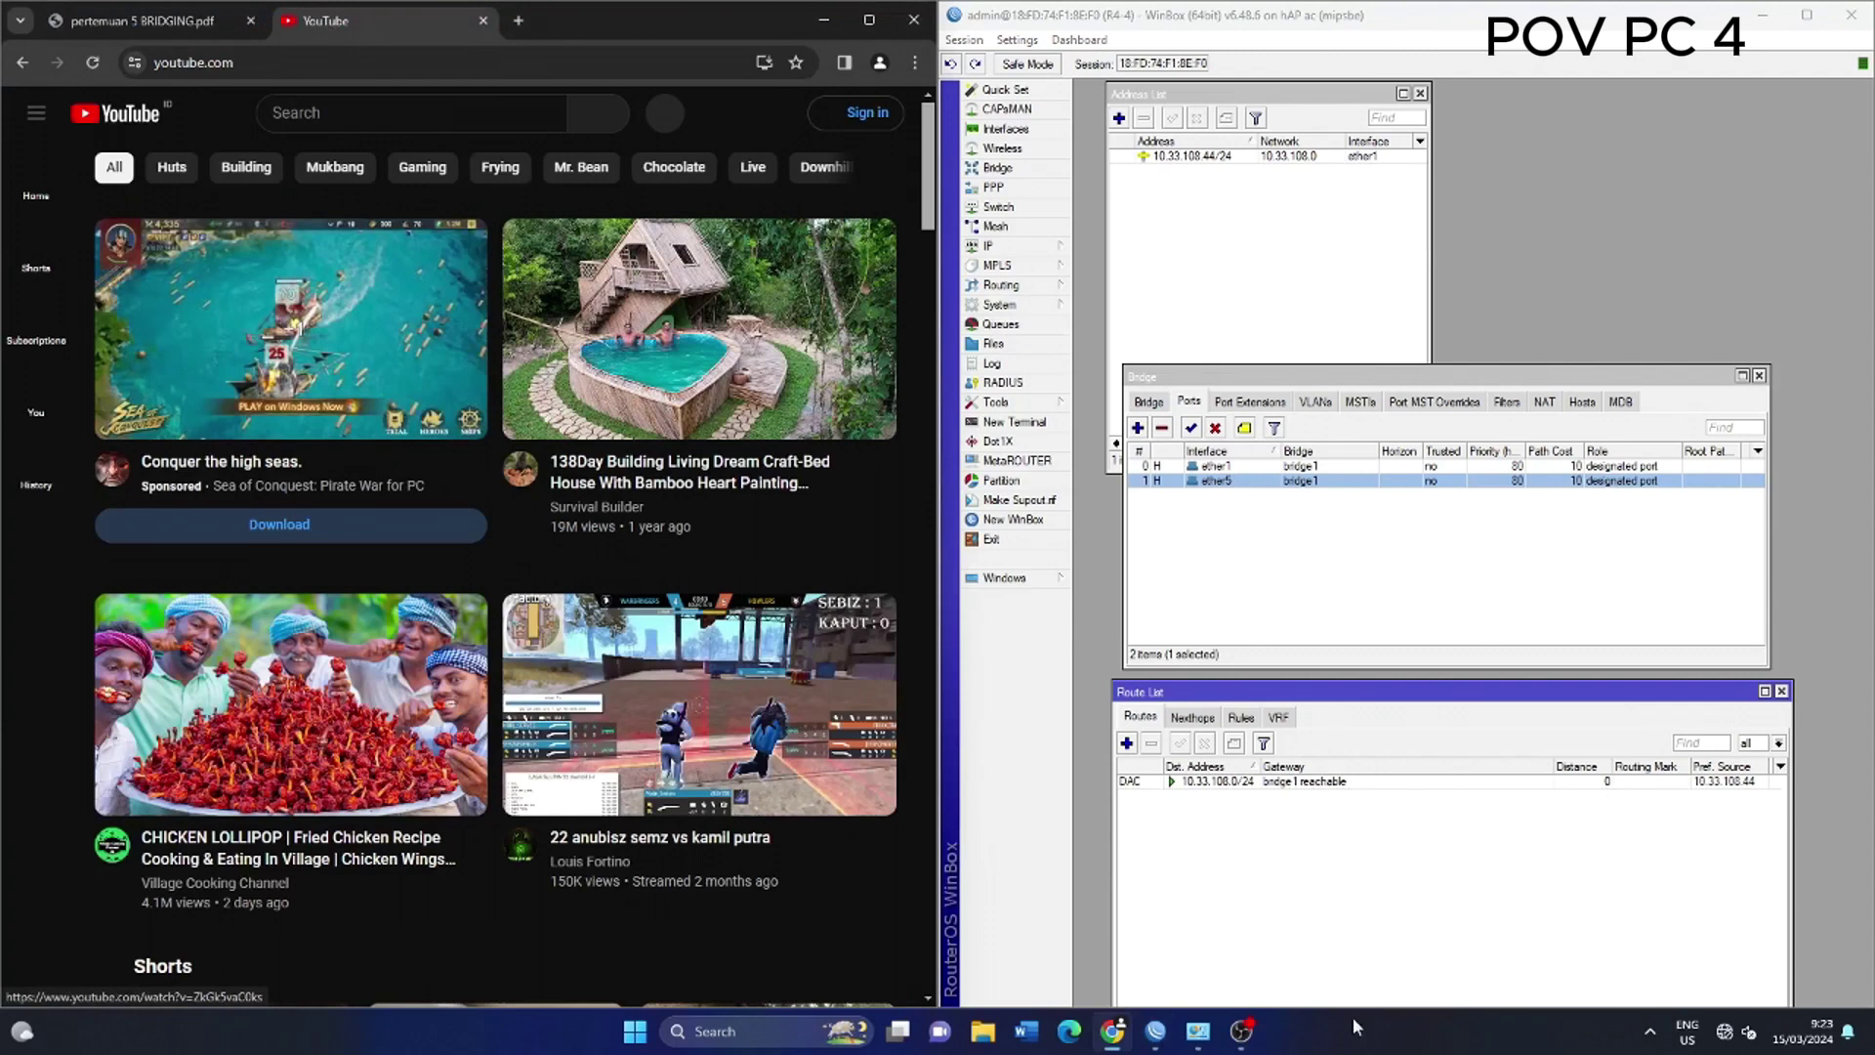
left_click(1240, 1030)
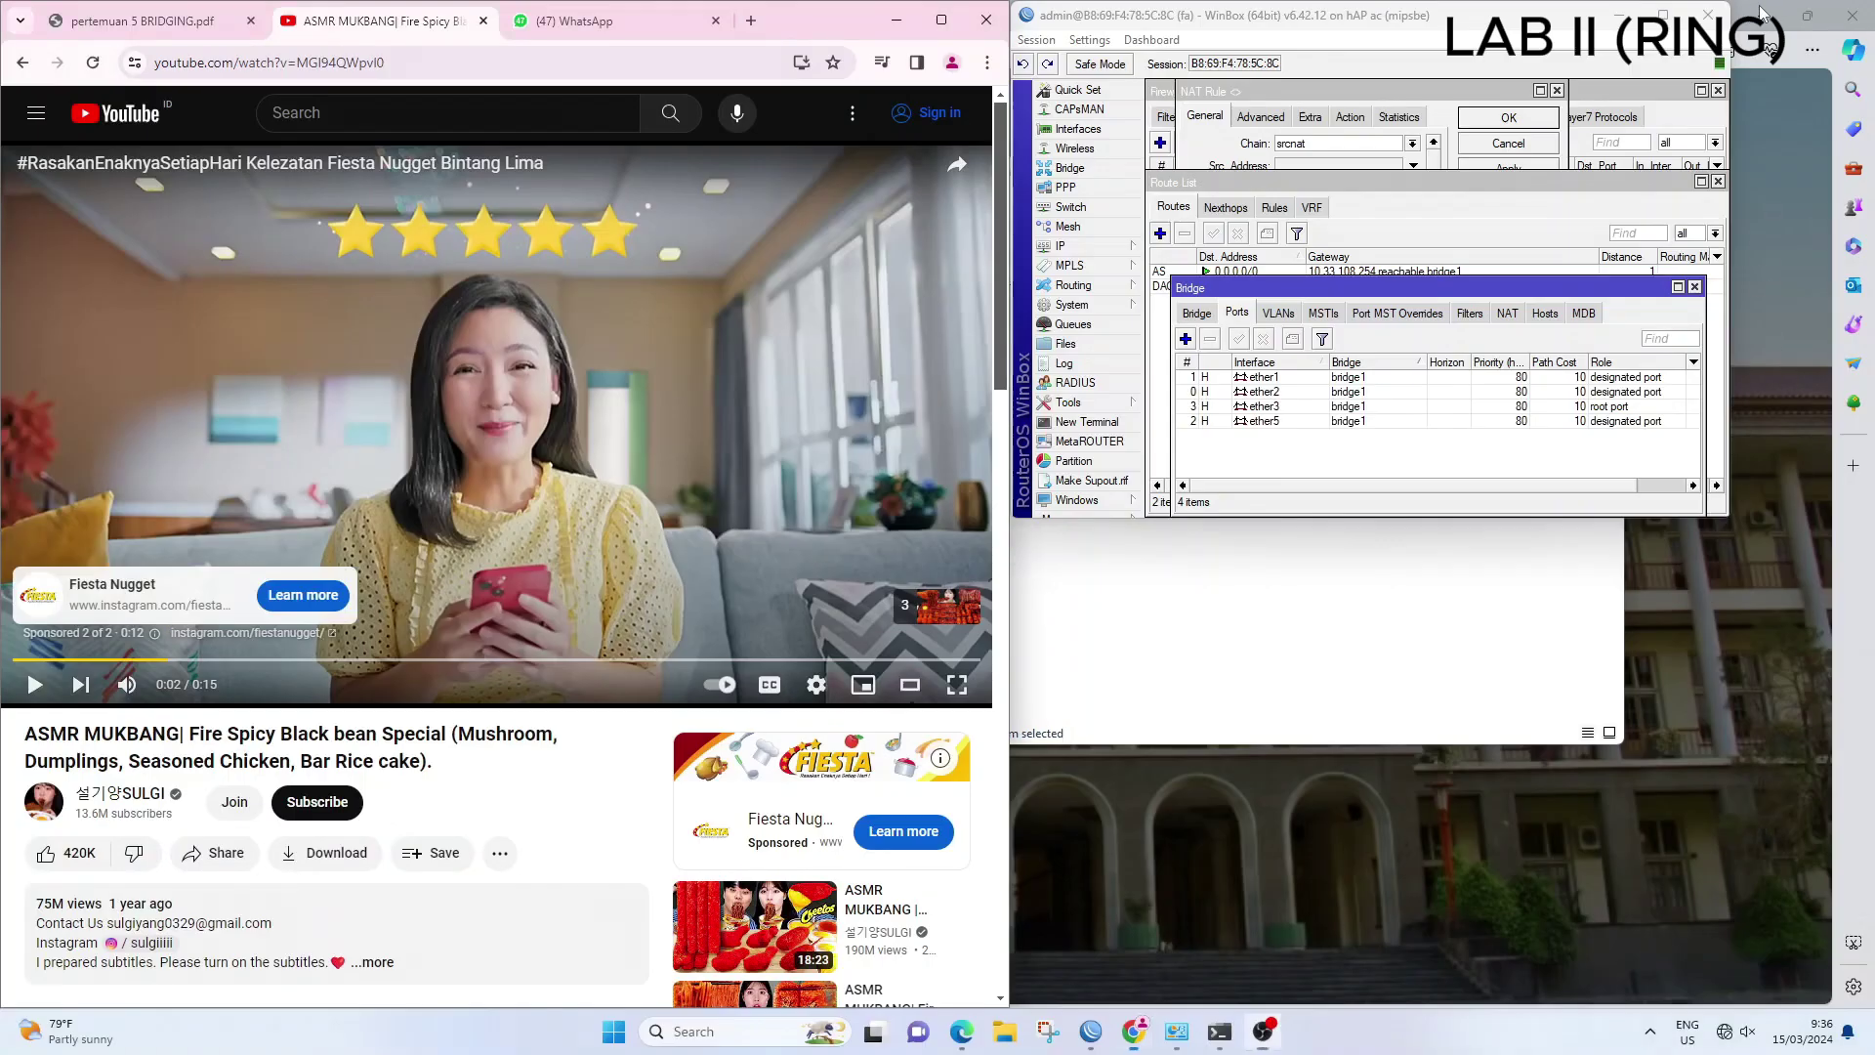
Compare the LAB-2 ring topology in the lab sheet PDF with the bridge ports, including ether3, and the bridge list in an enlarged WinBox
left_click(147, 22)
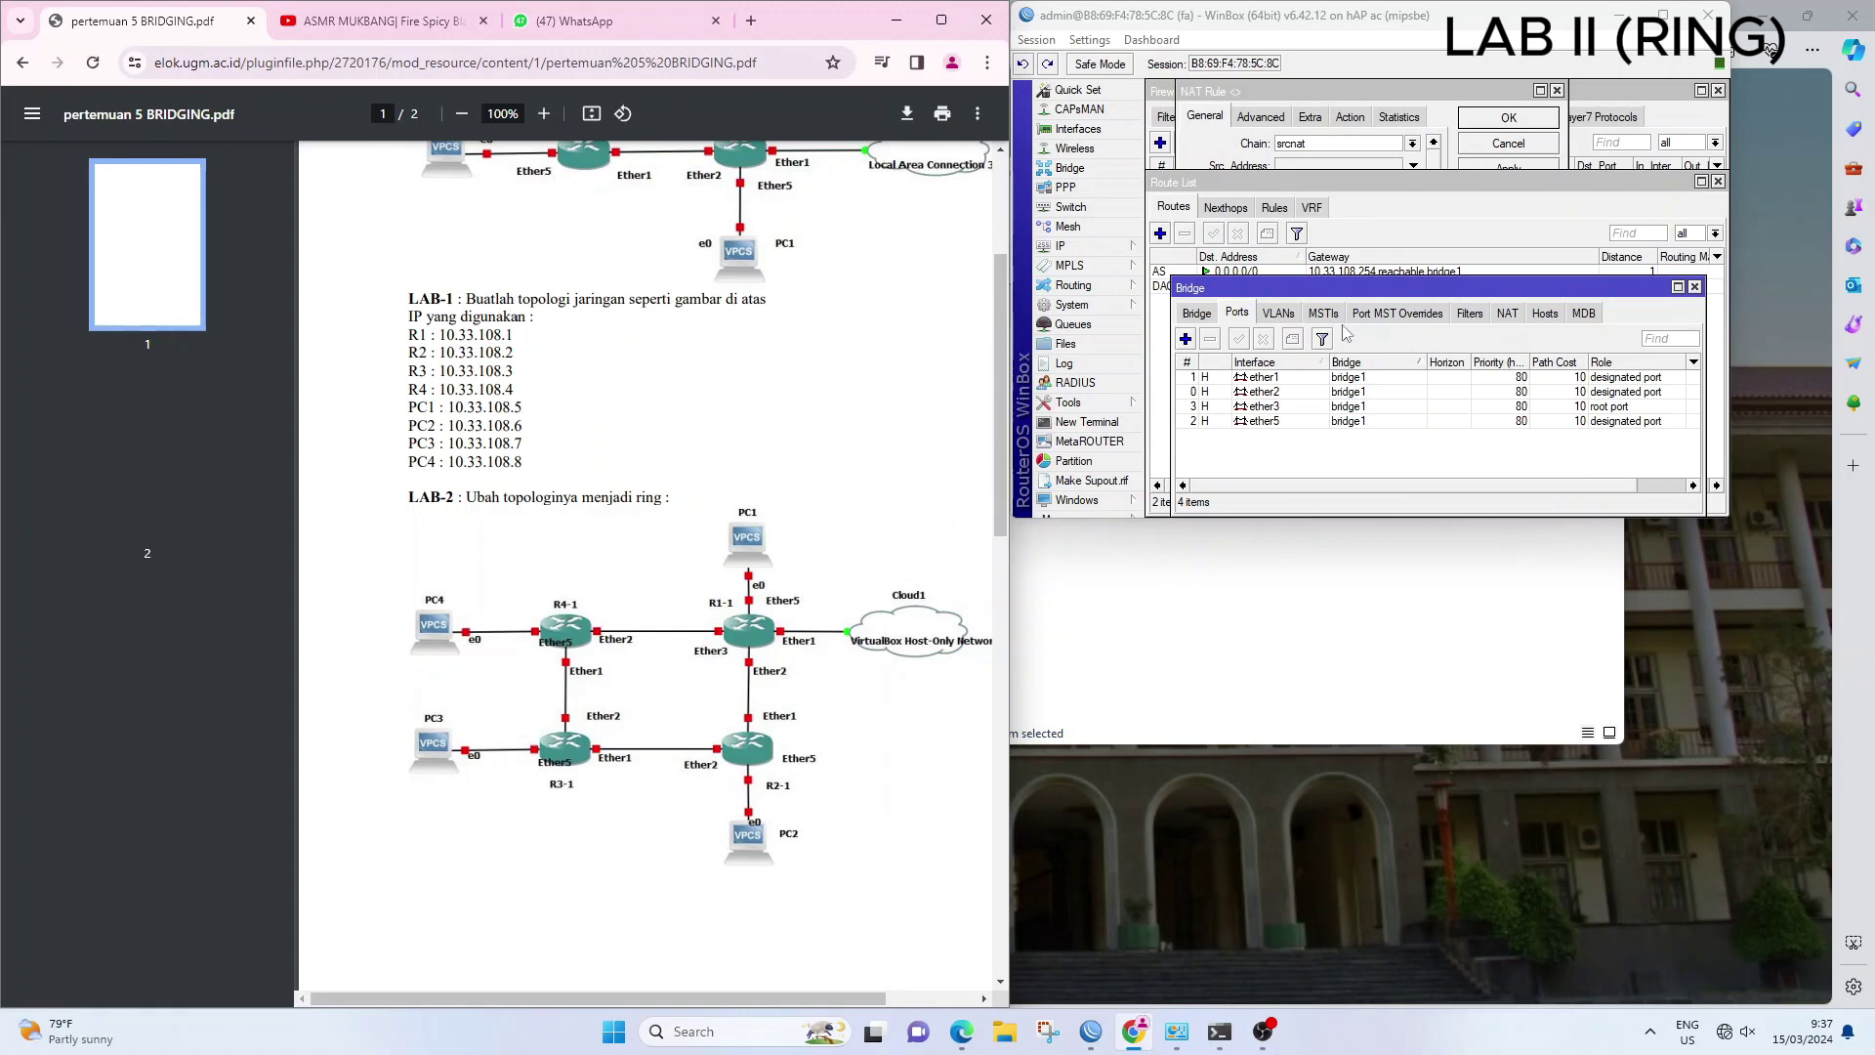
left_click_drag(1390, 295, 1429, 351)
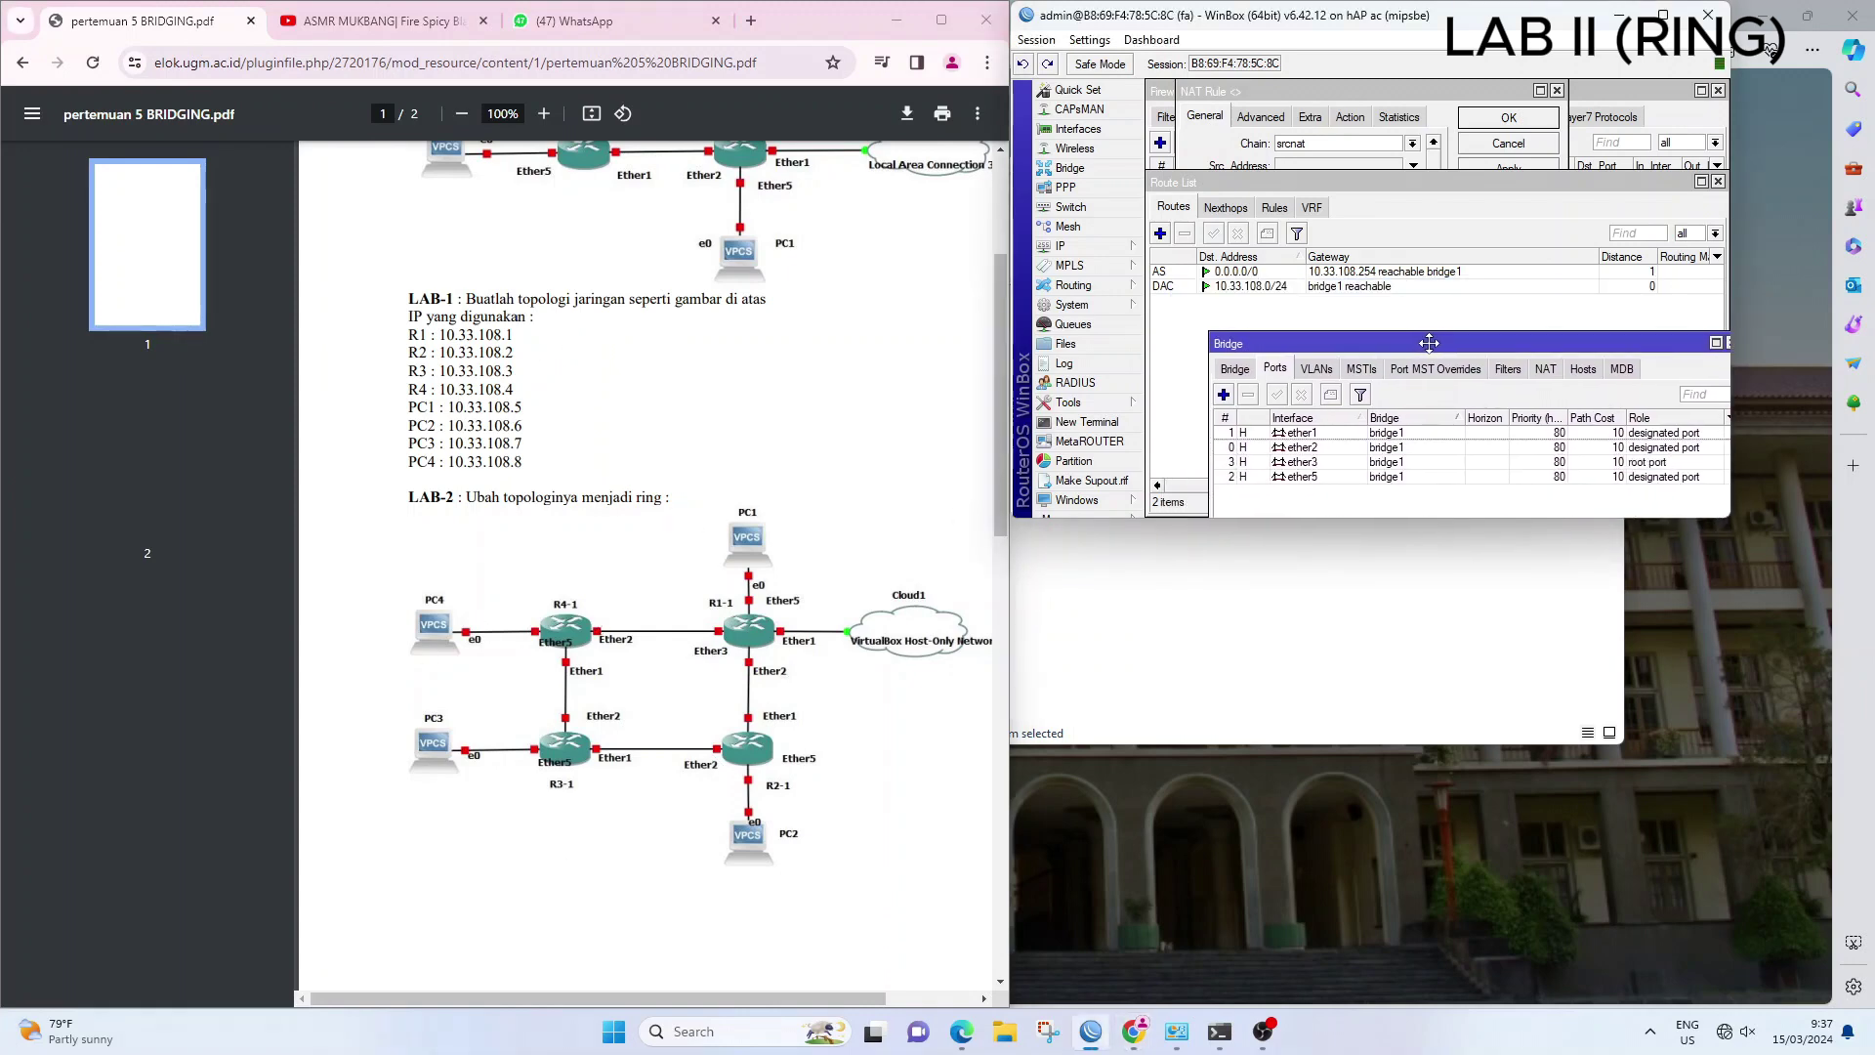
double_click(1560, 15)
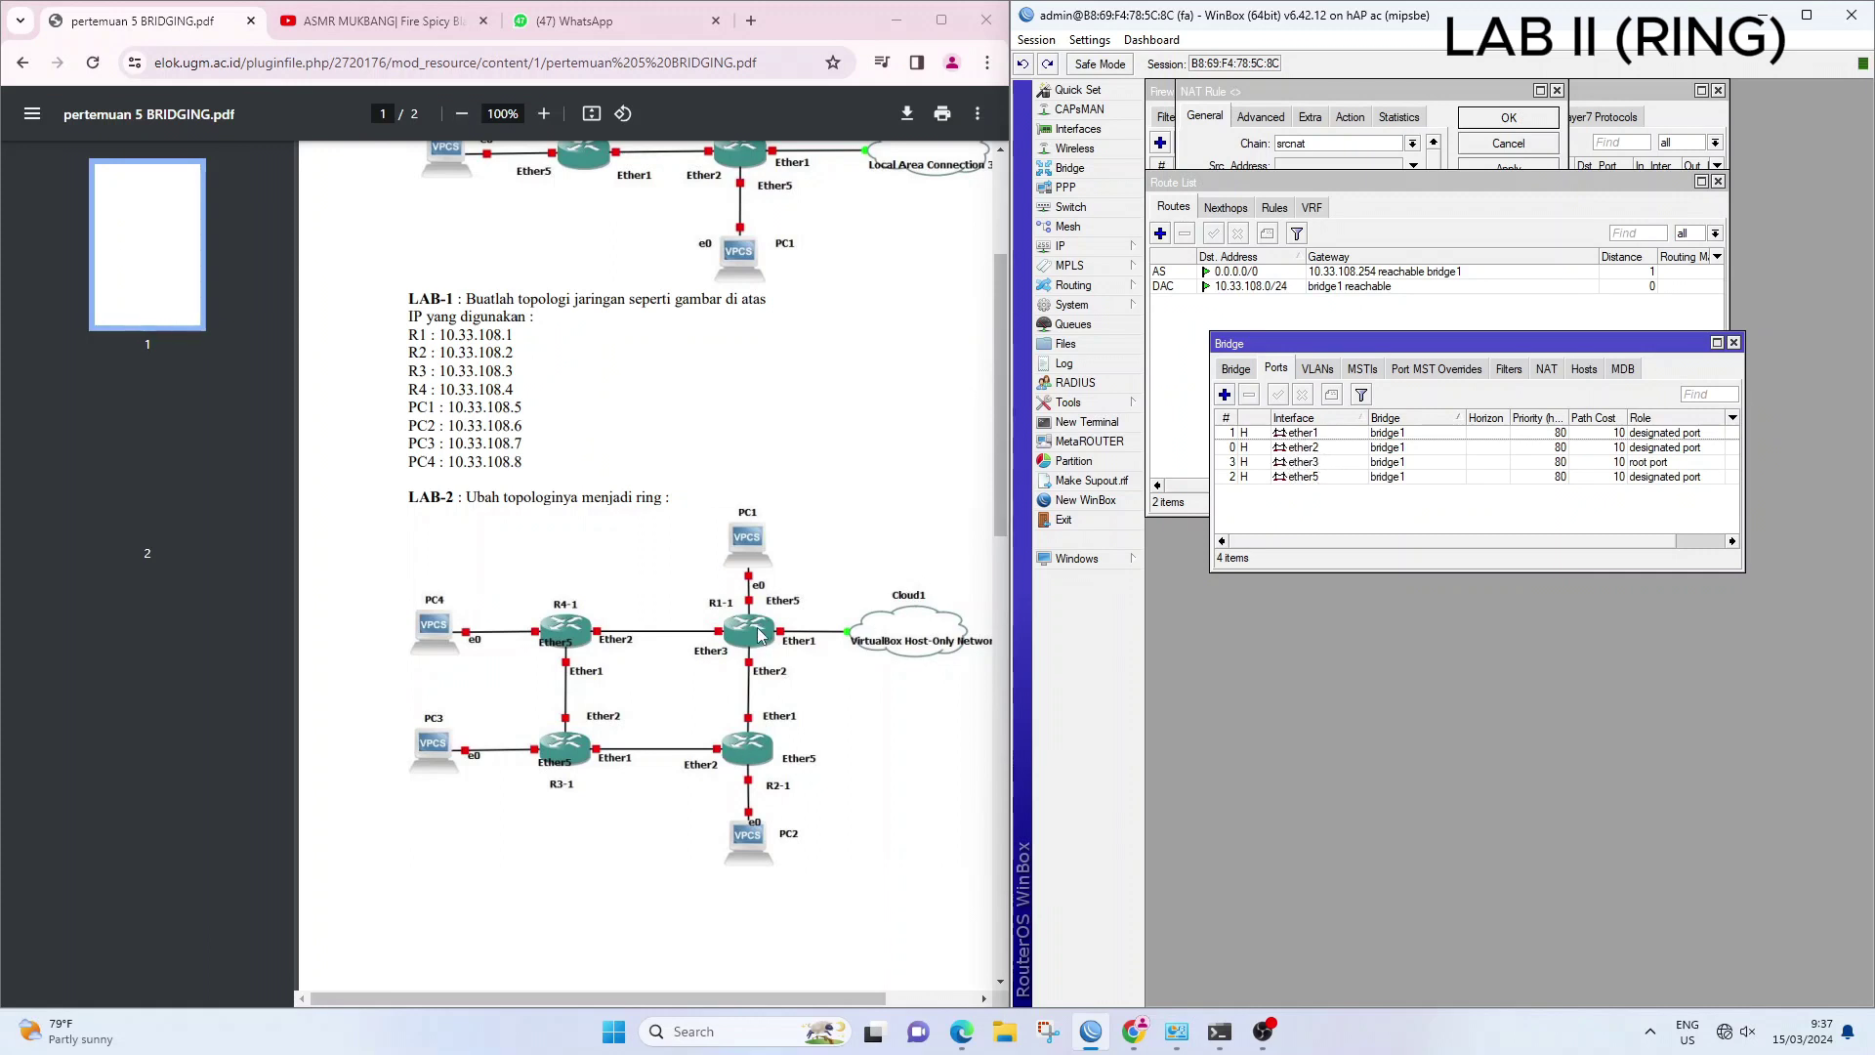
left_click(1320, 465)
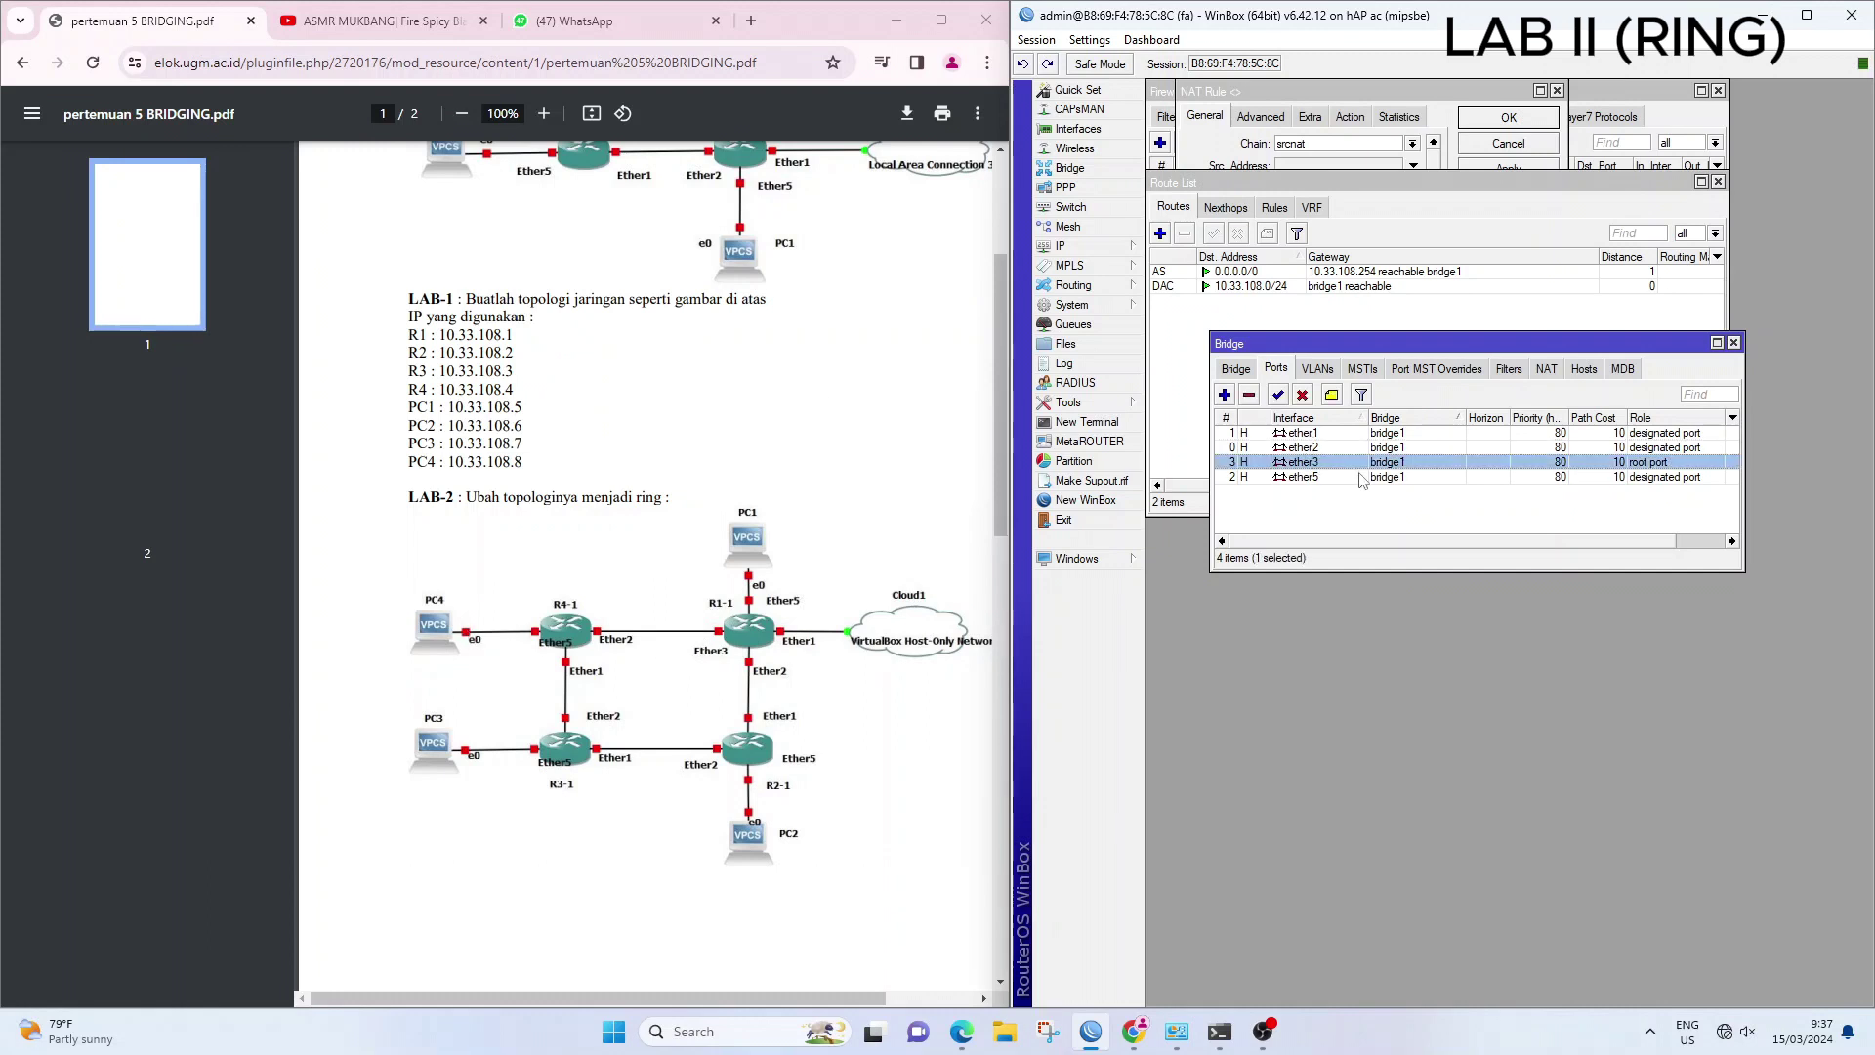
left_click(1237, 370)
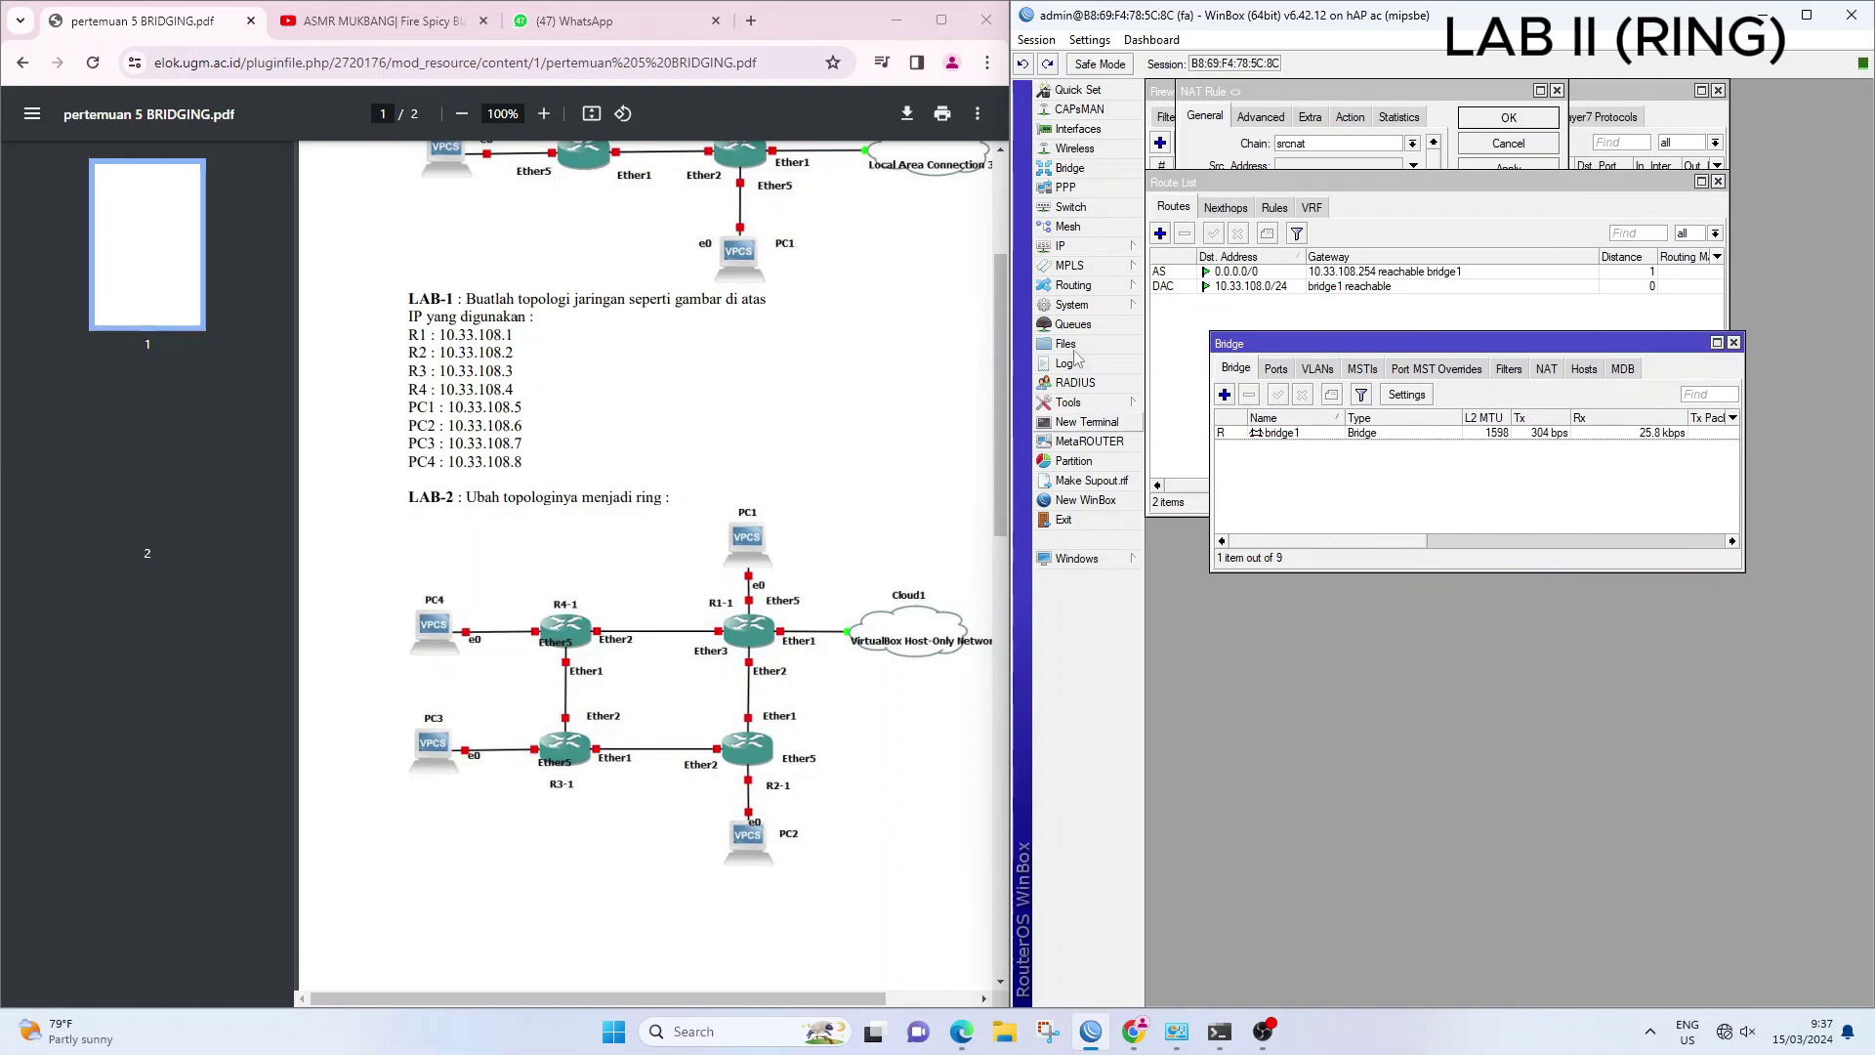
Reload the ASMR MUKBANG video on YouTube to test the ring topology's internet connection, and return to the lab sheet PDF
left_click(303, 15)
left_click(92, 66)
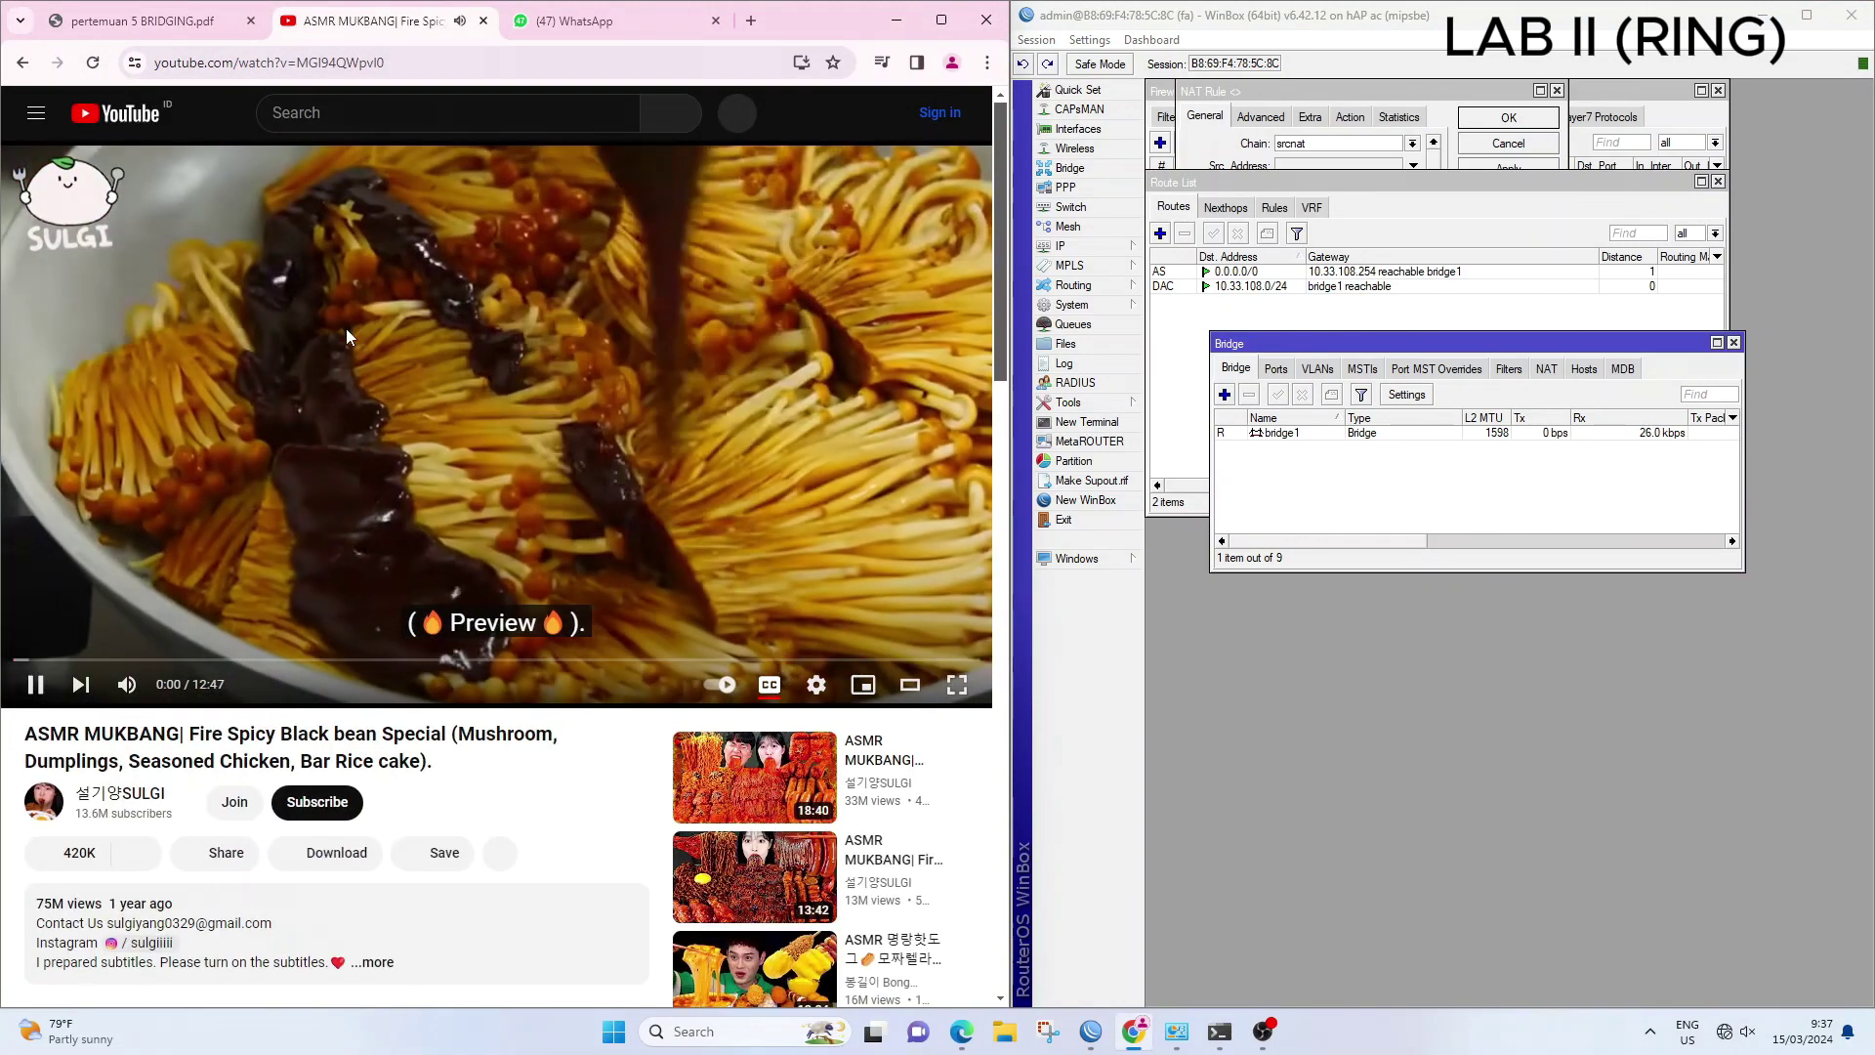
left_click(957, 291)
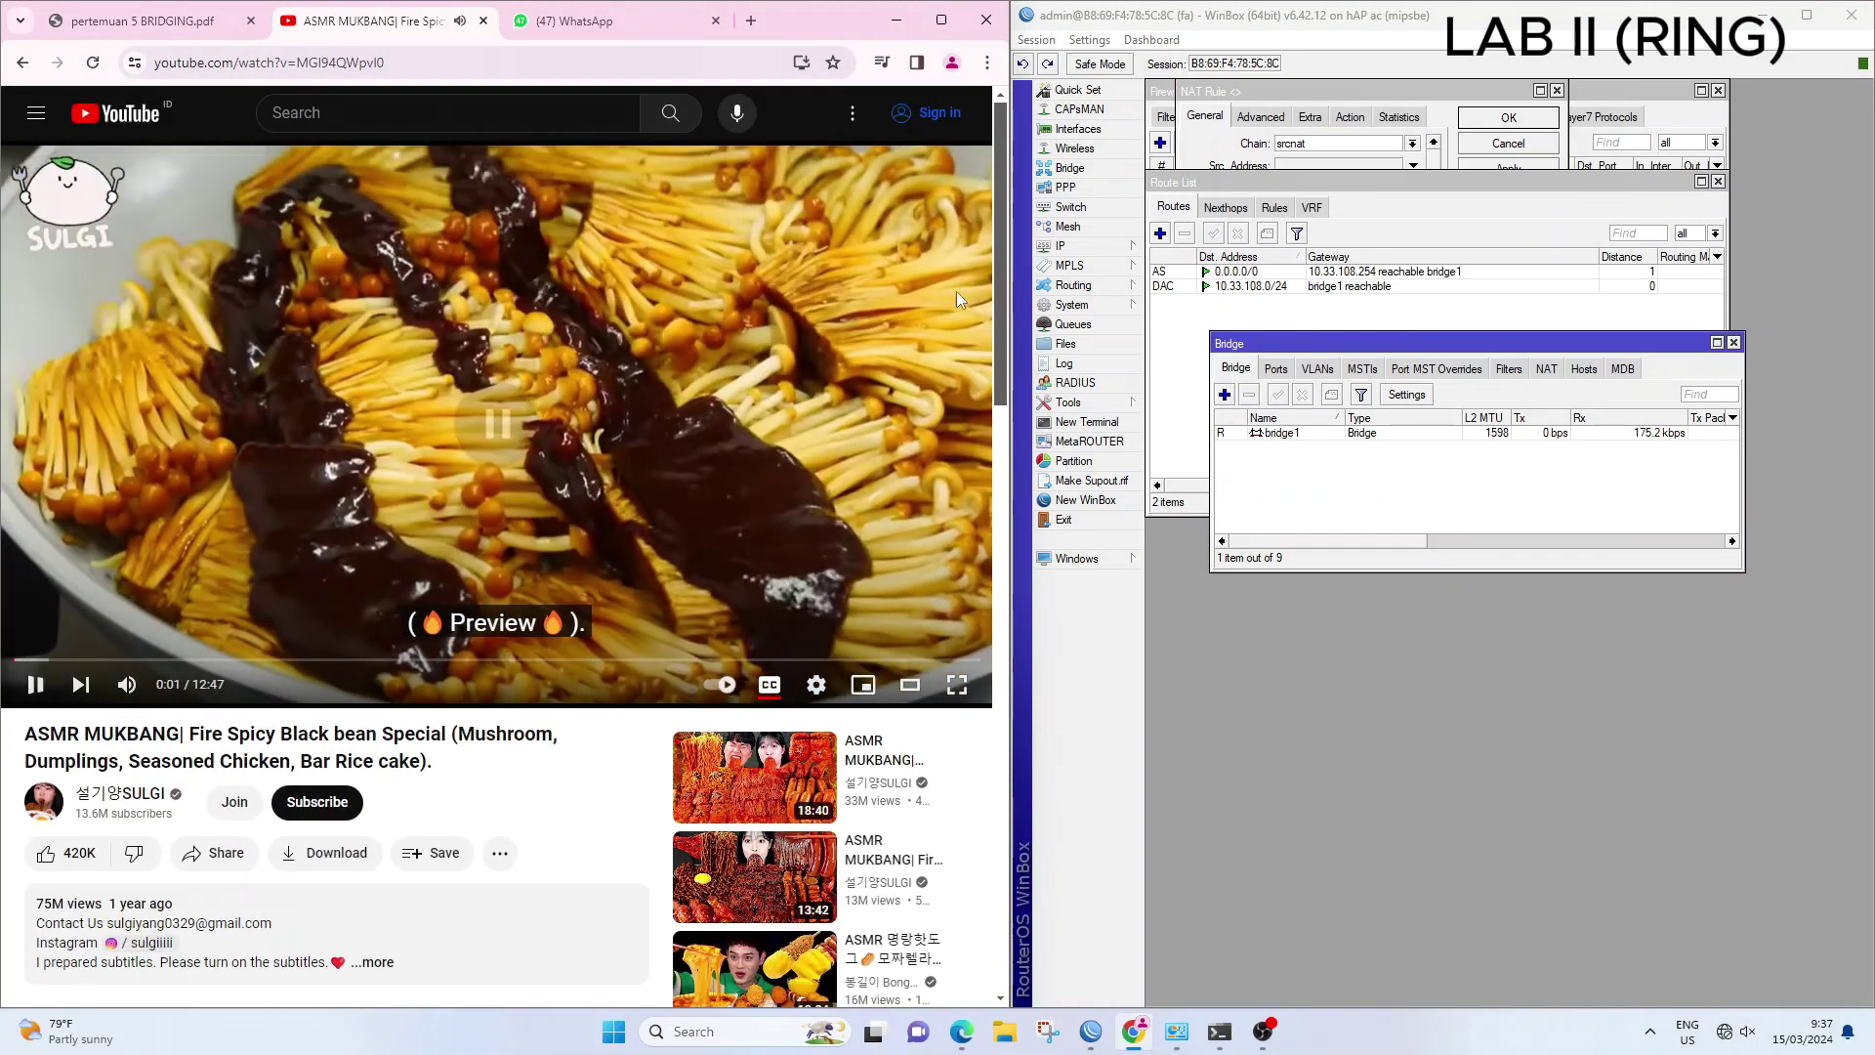
left_click(146, 21)
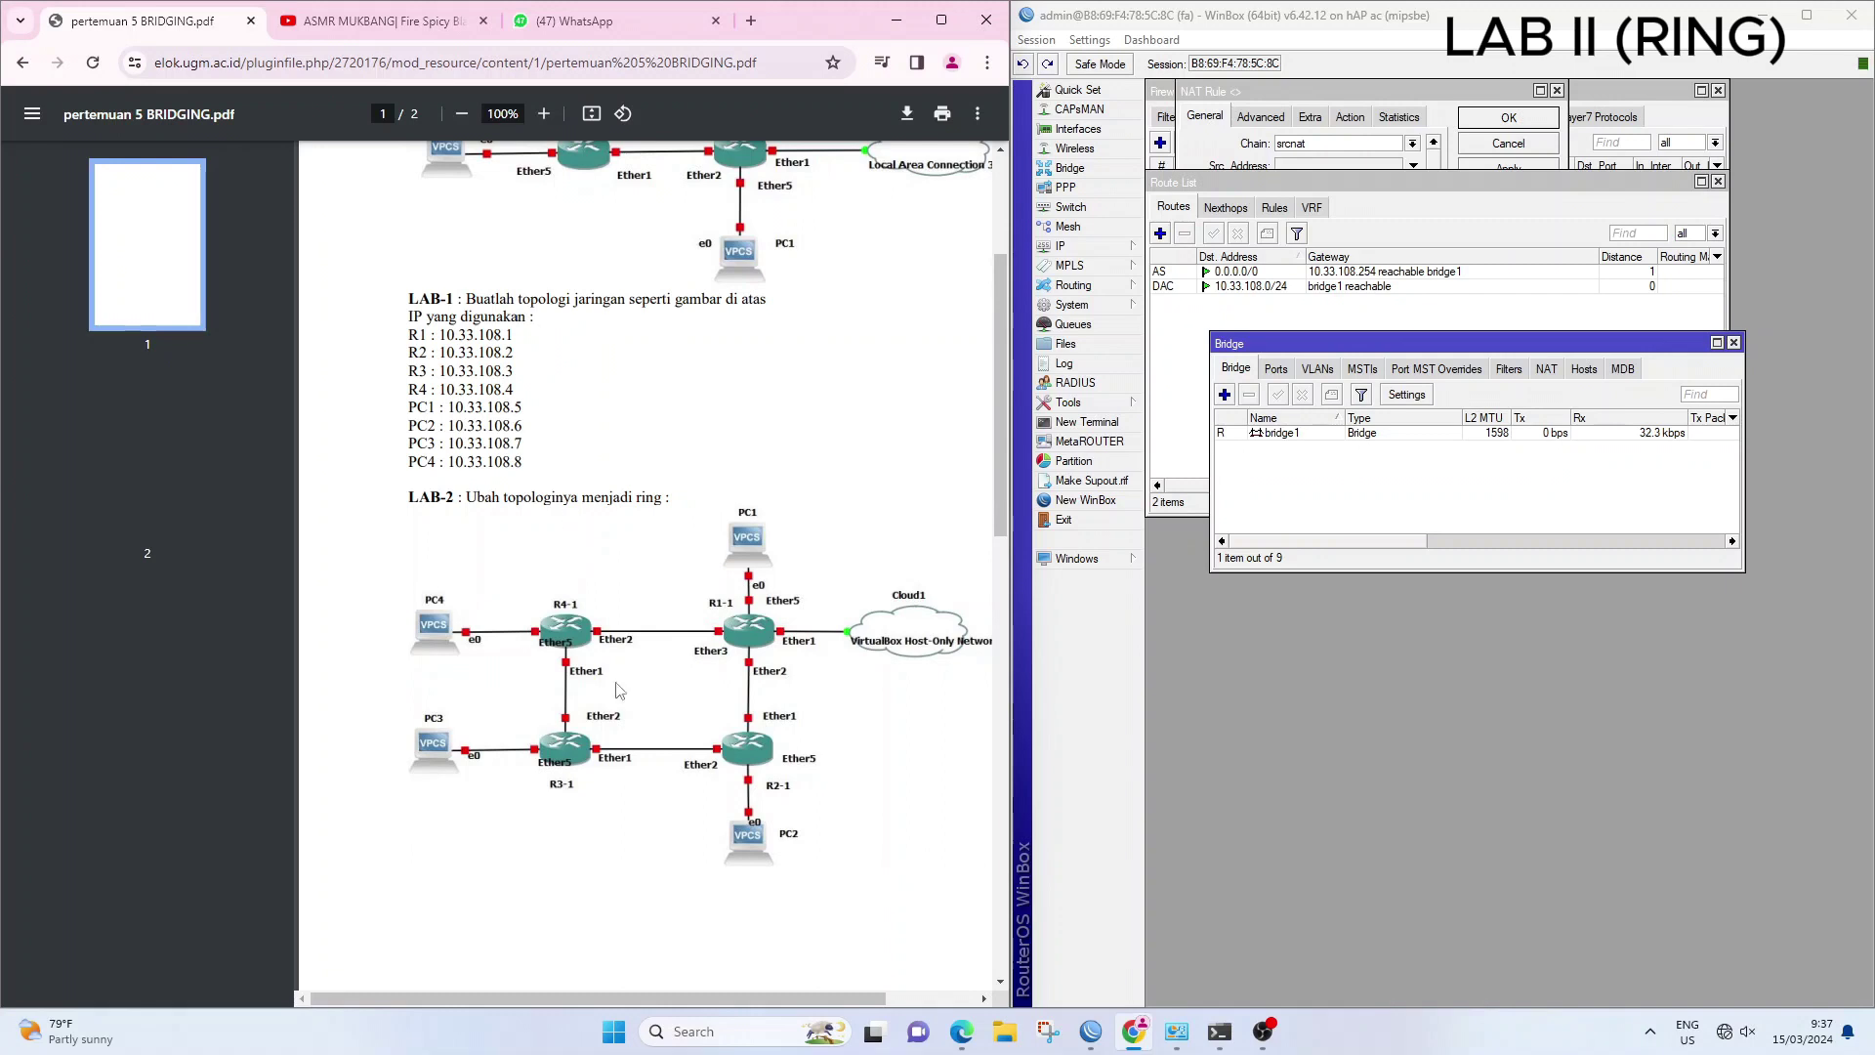
Switch to OBS Studio, minimize it, and highlight the LAB-3 label in the lab sheet PDF to examine the mesh topology
left_click(1264, 1042)
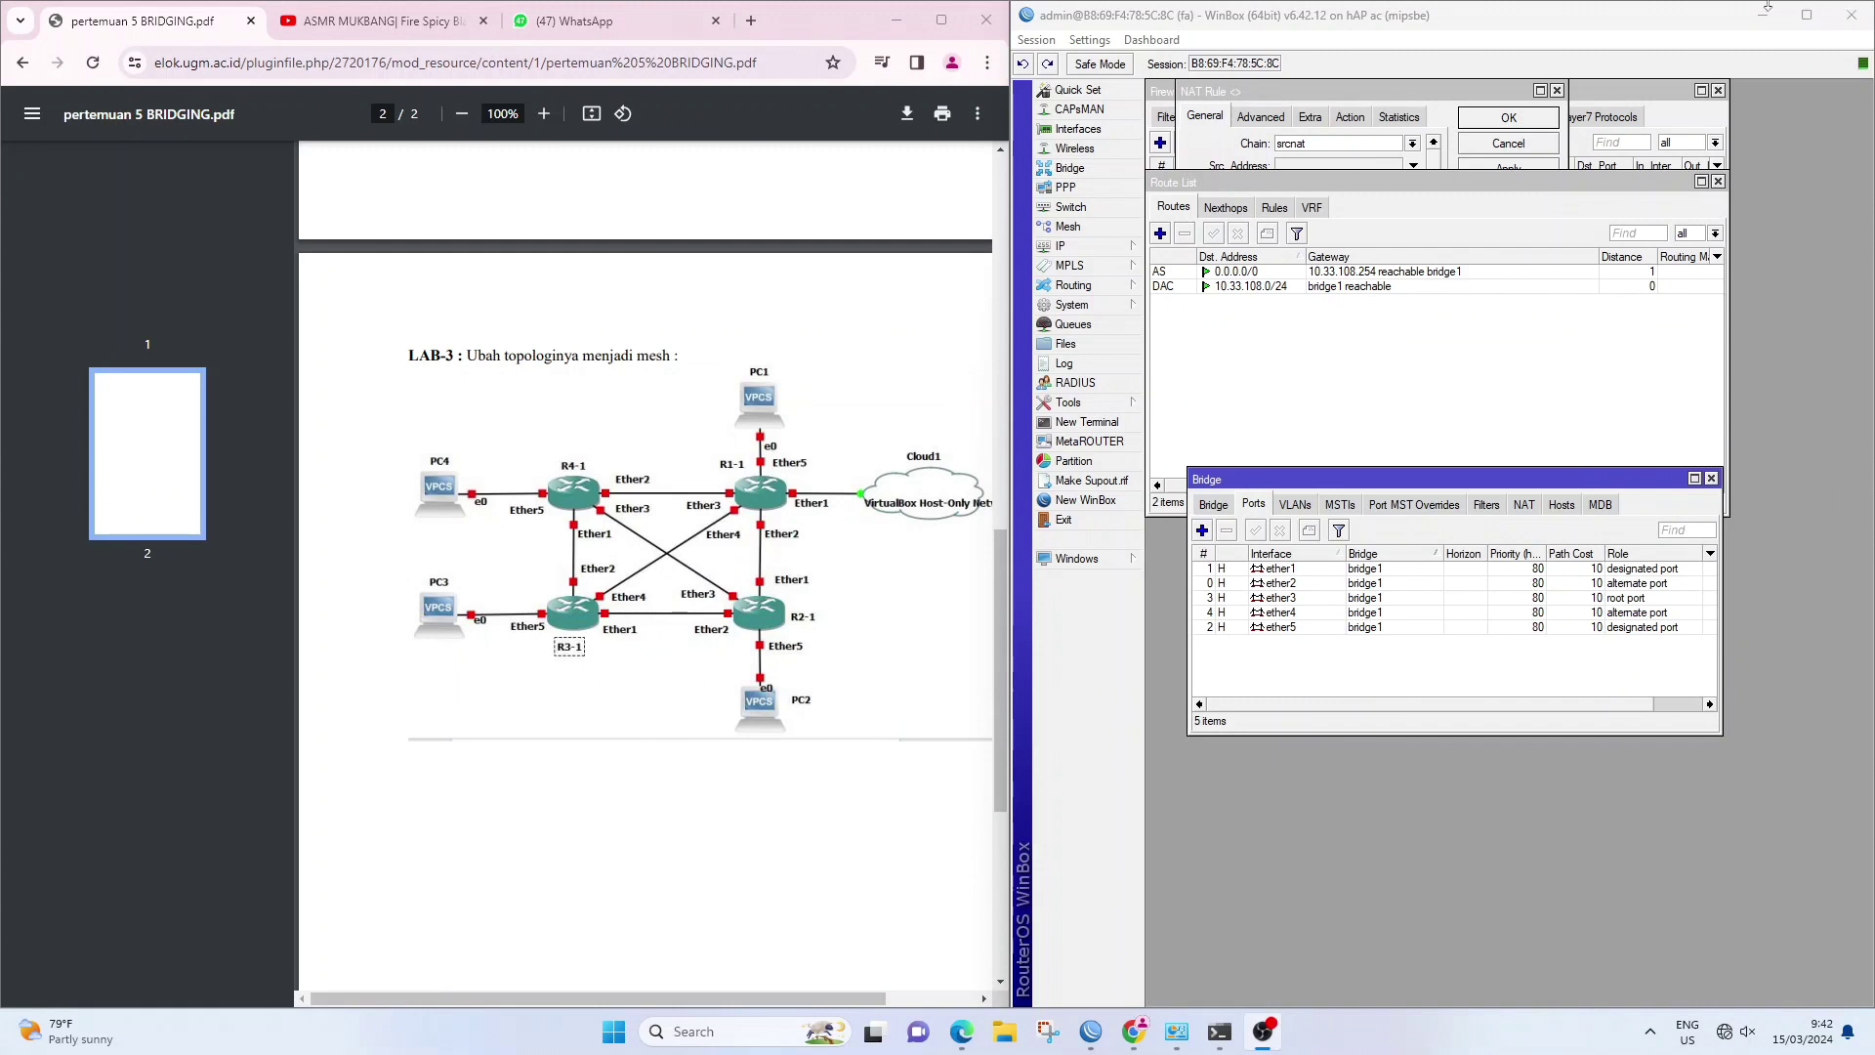
left_click(1766, 6)
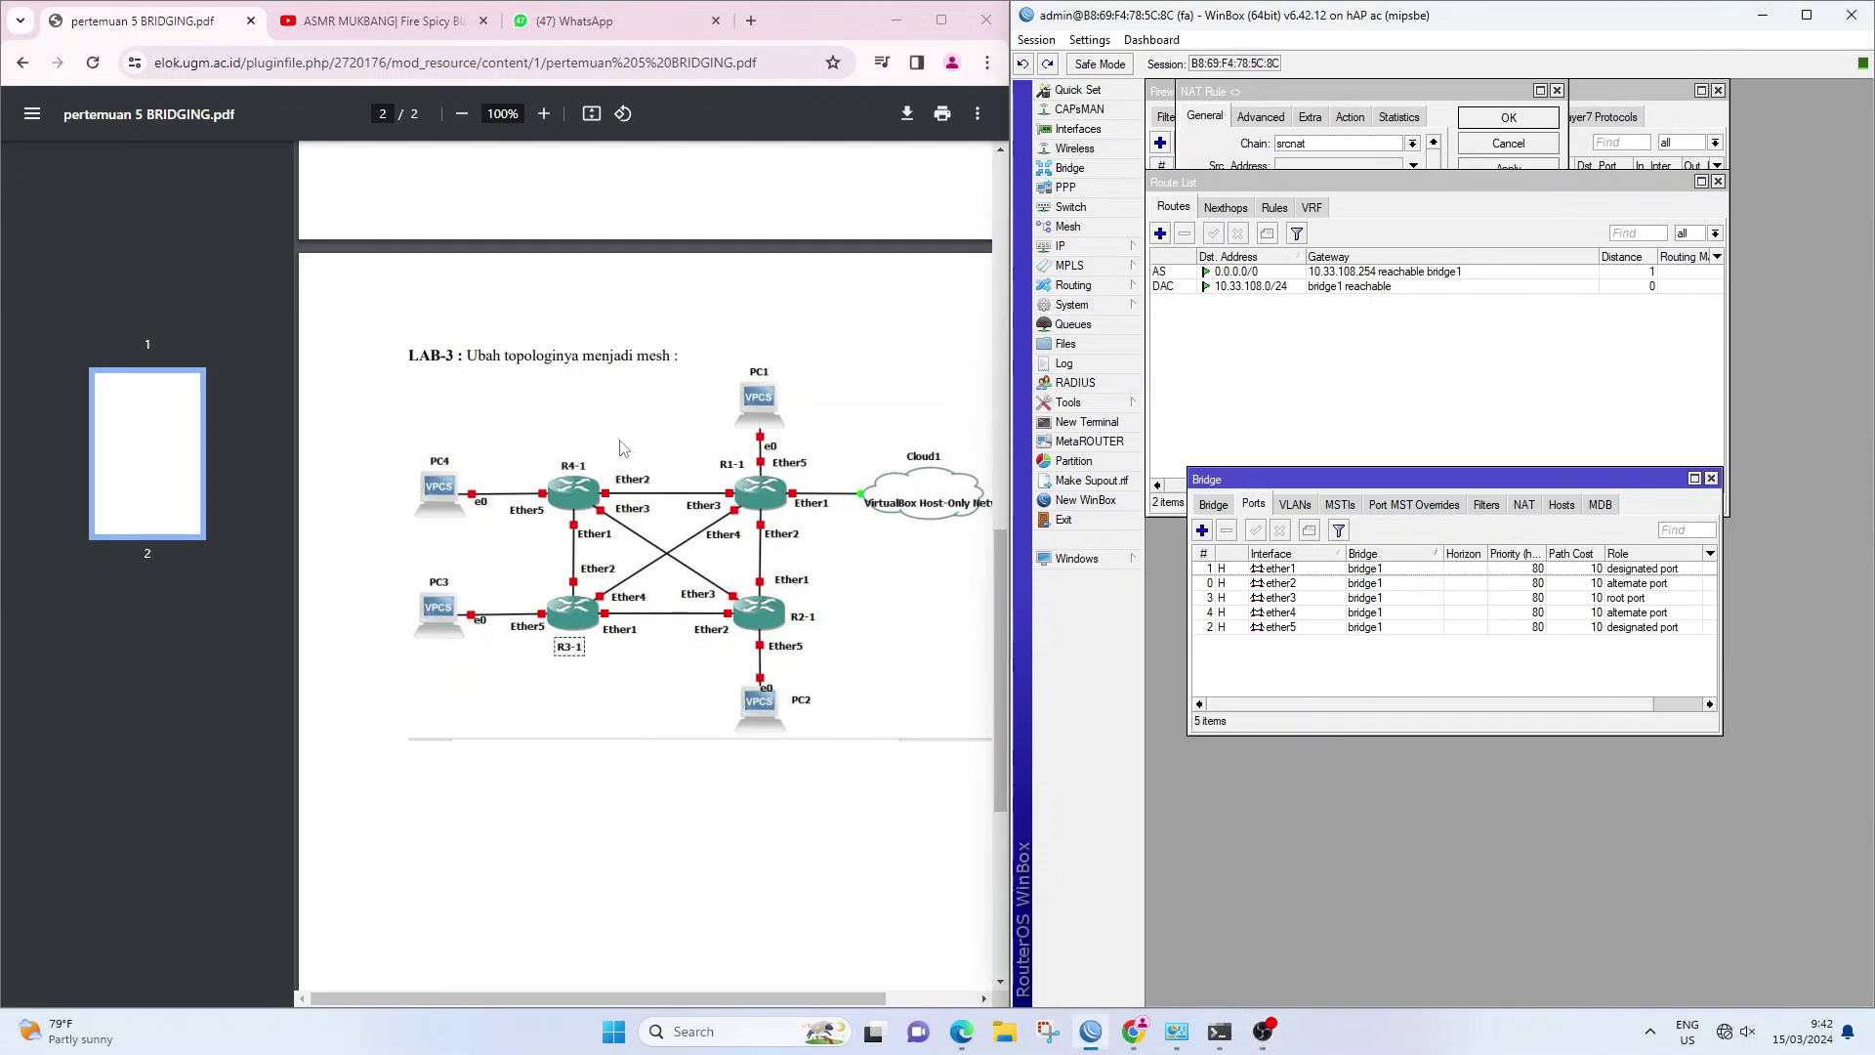
left_click_drag(410, 352, 524, 363)
left_click(503, 403)
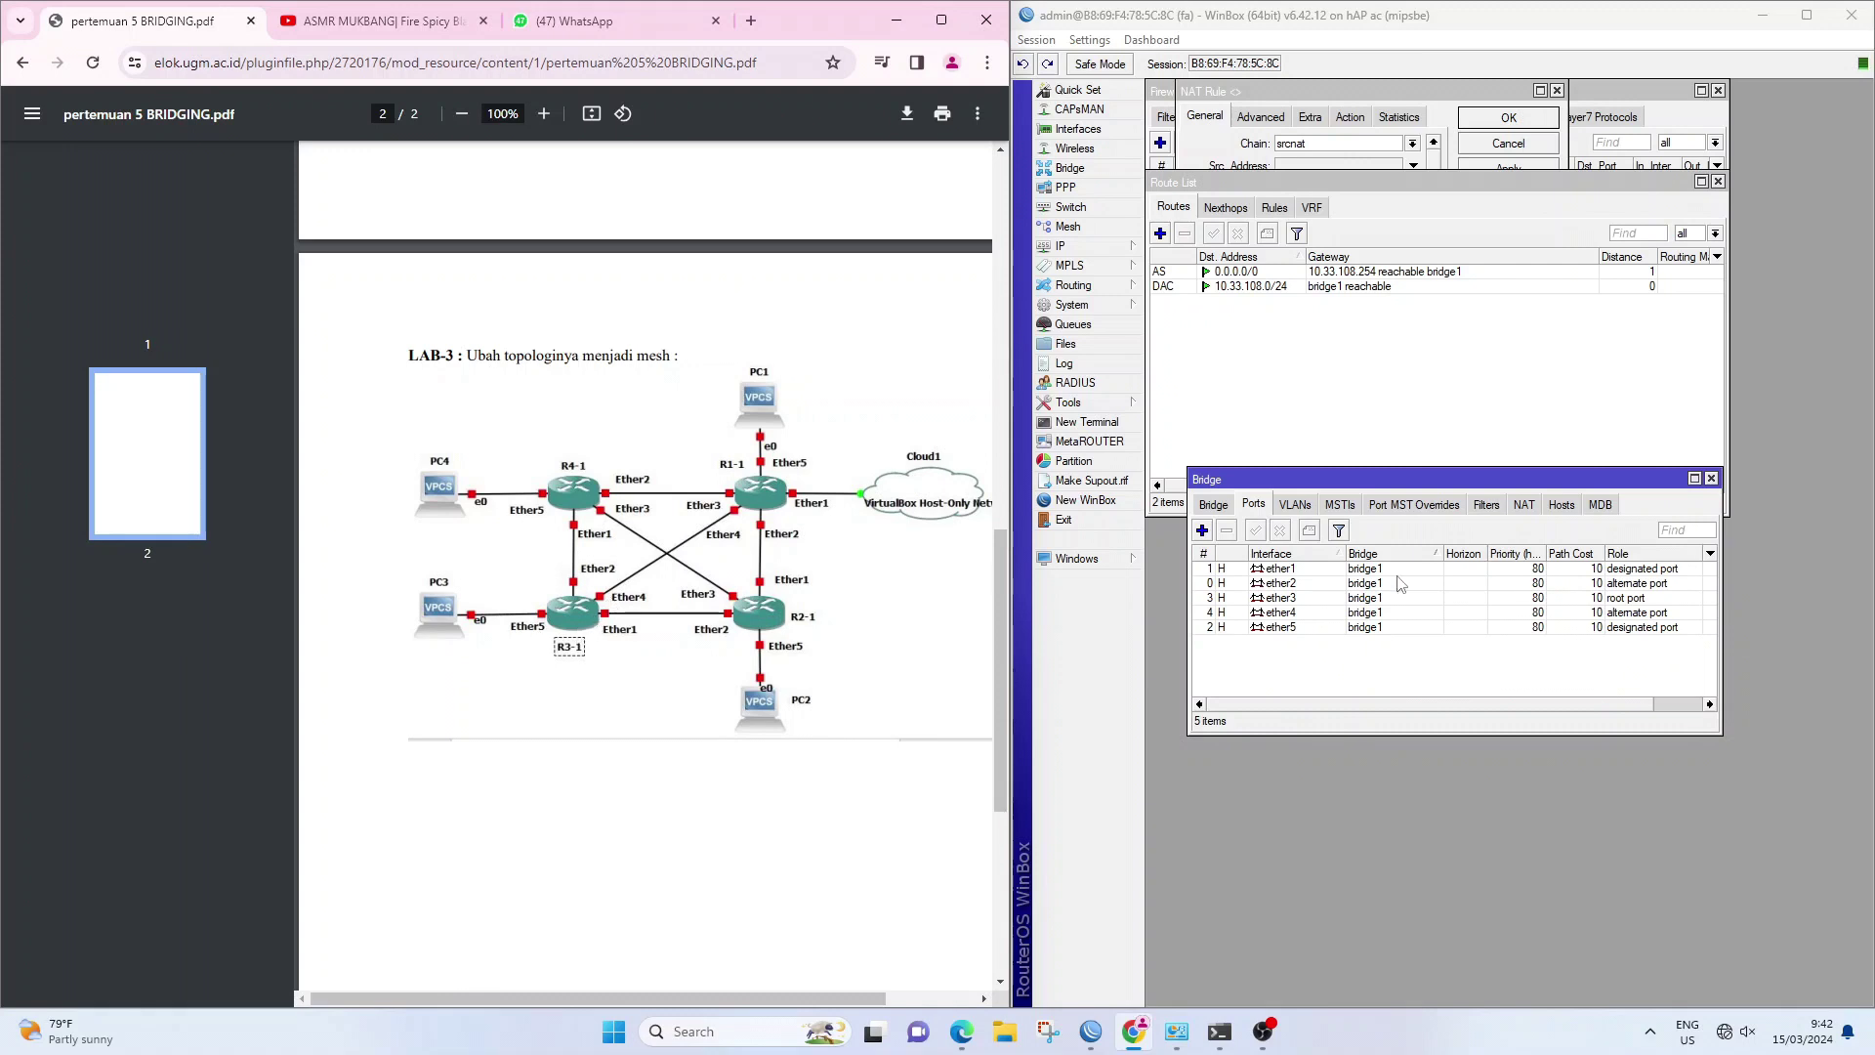
Check the ether4 bridge port and the interfaces available for a new bridge port in WinBox, closing the form without adding one
left_click(1306, 613)
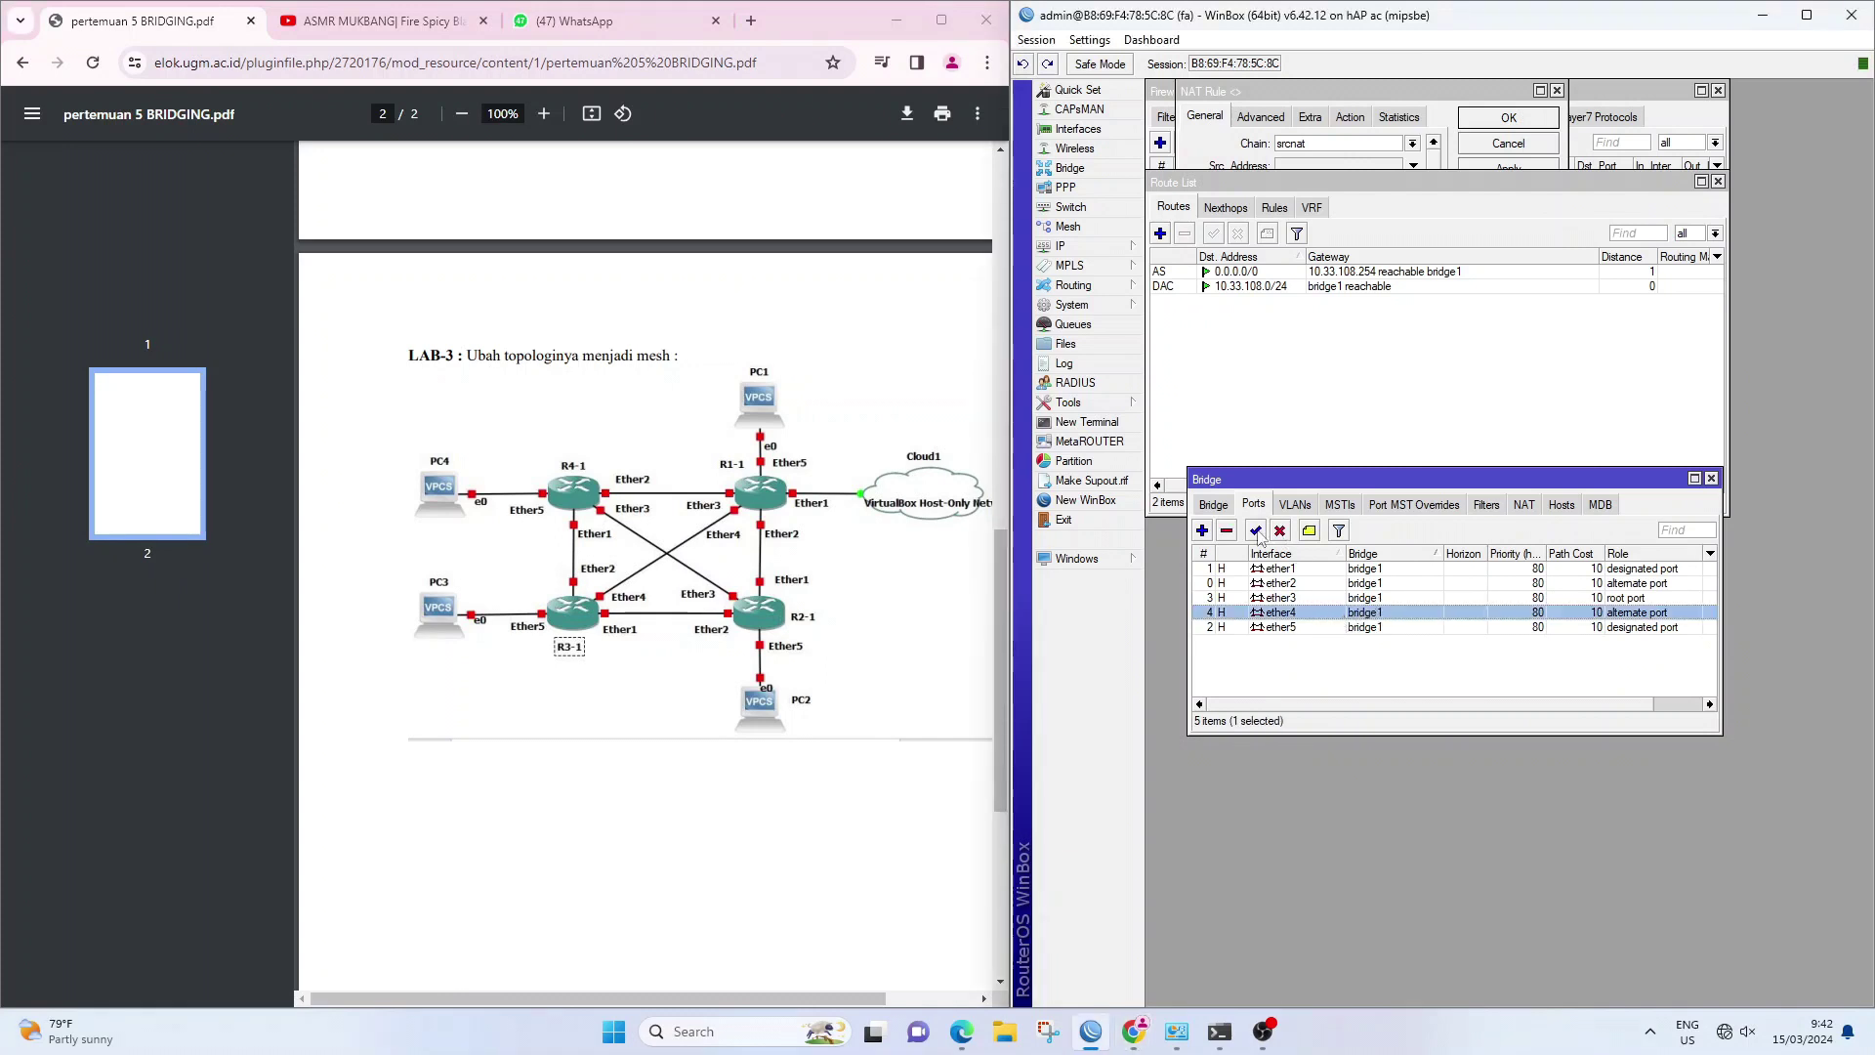
left_click(1202, 530)
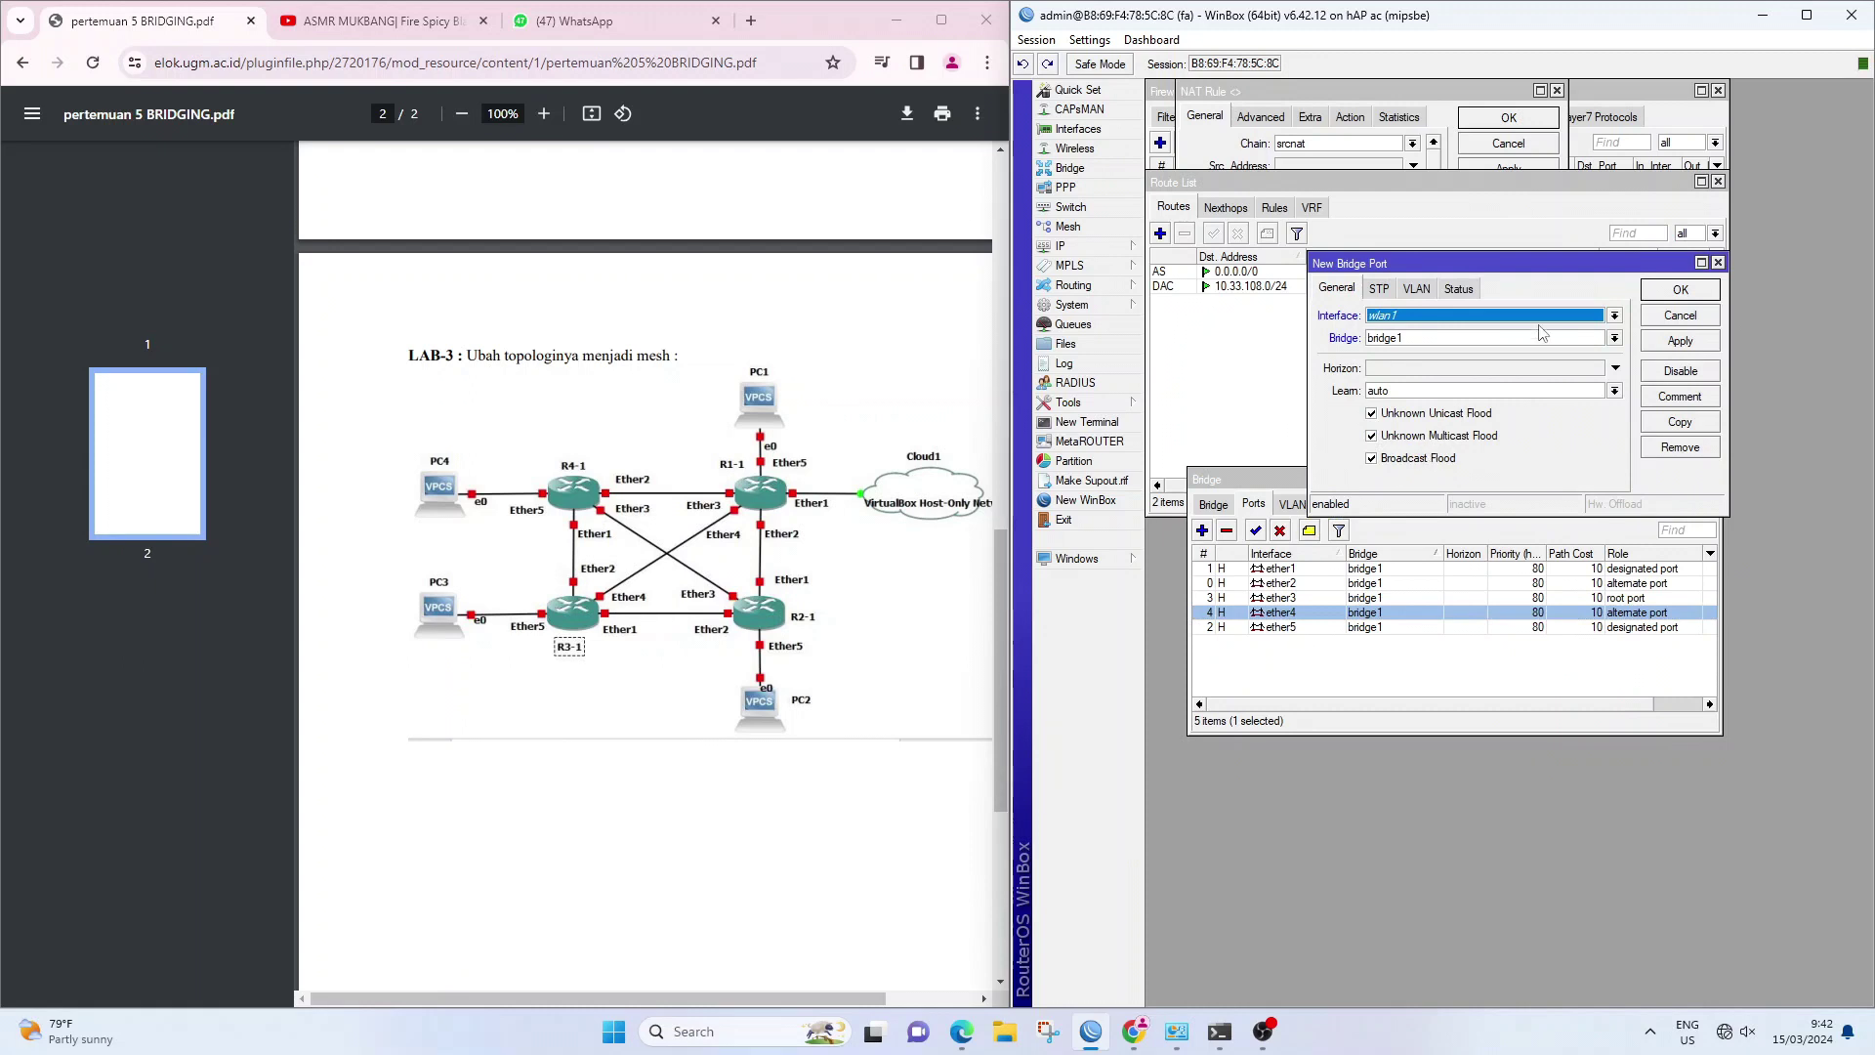
left_click(1614, 315)
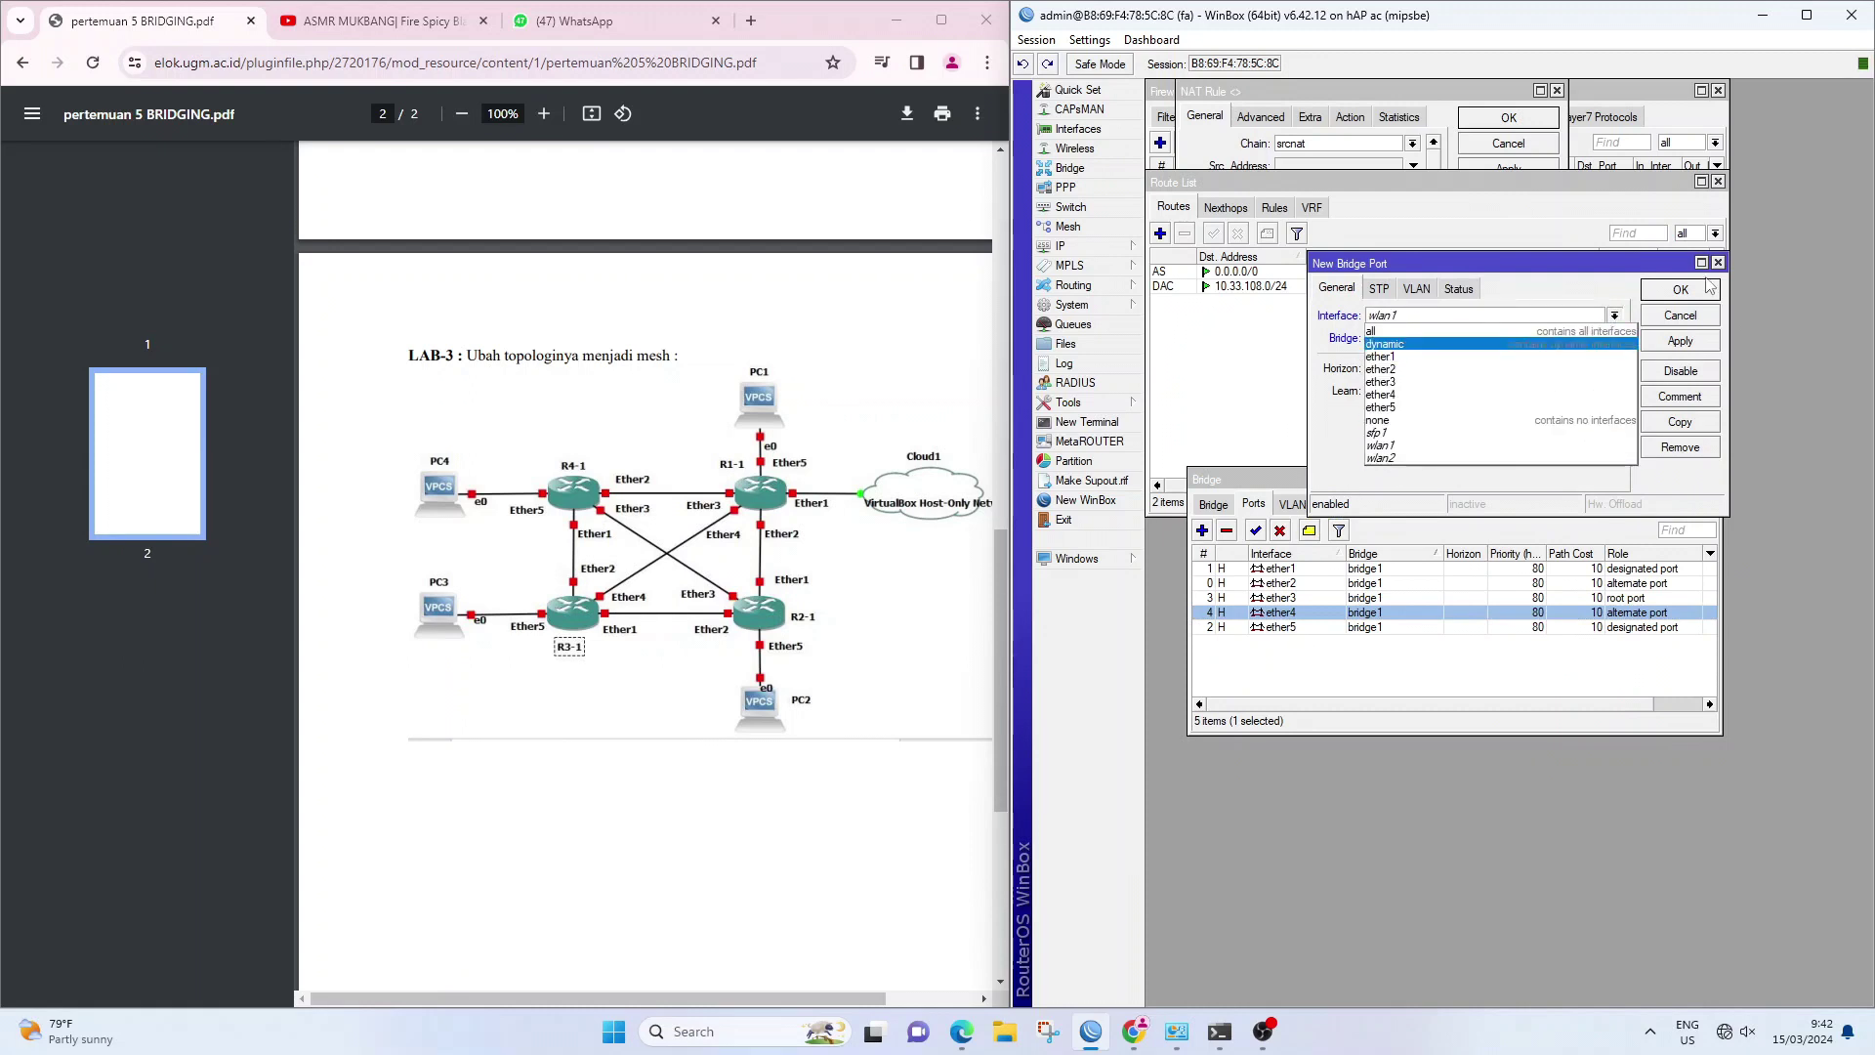
left_click(1623, 325)
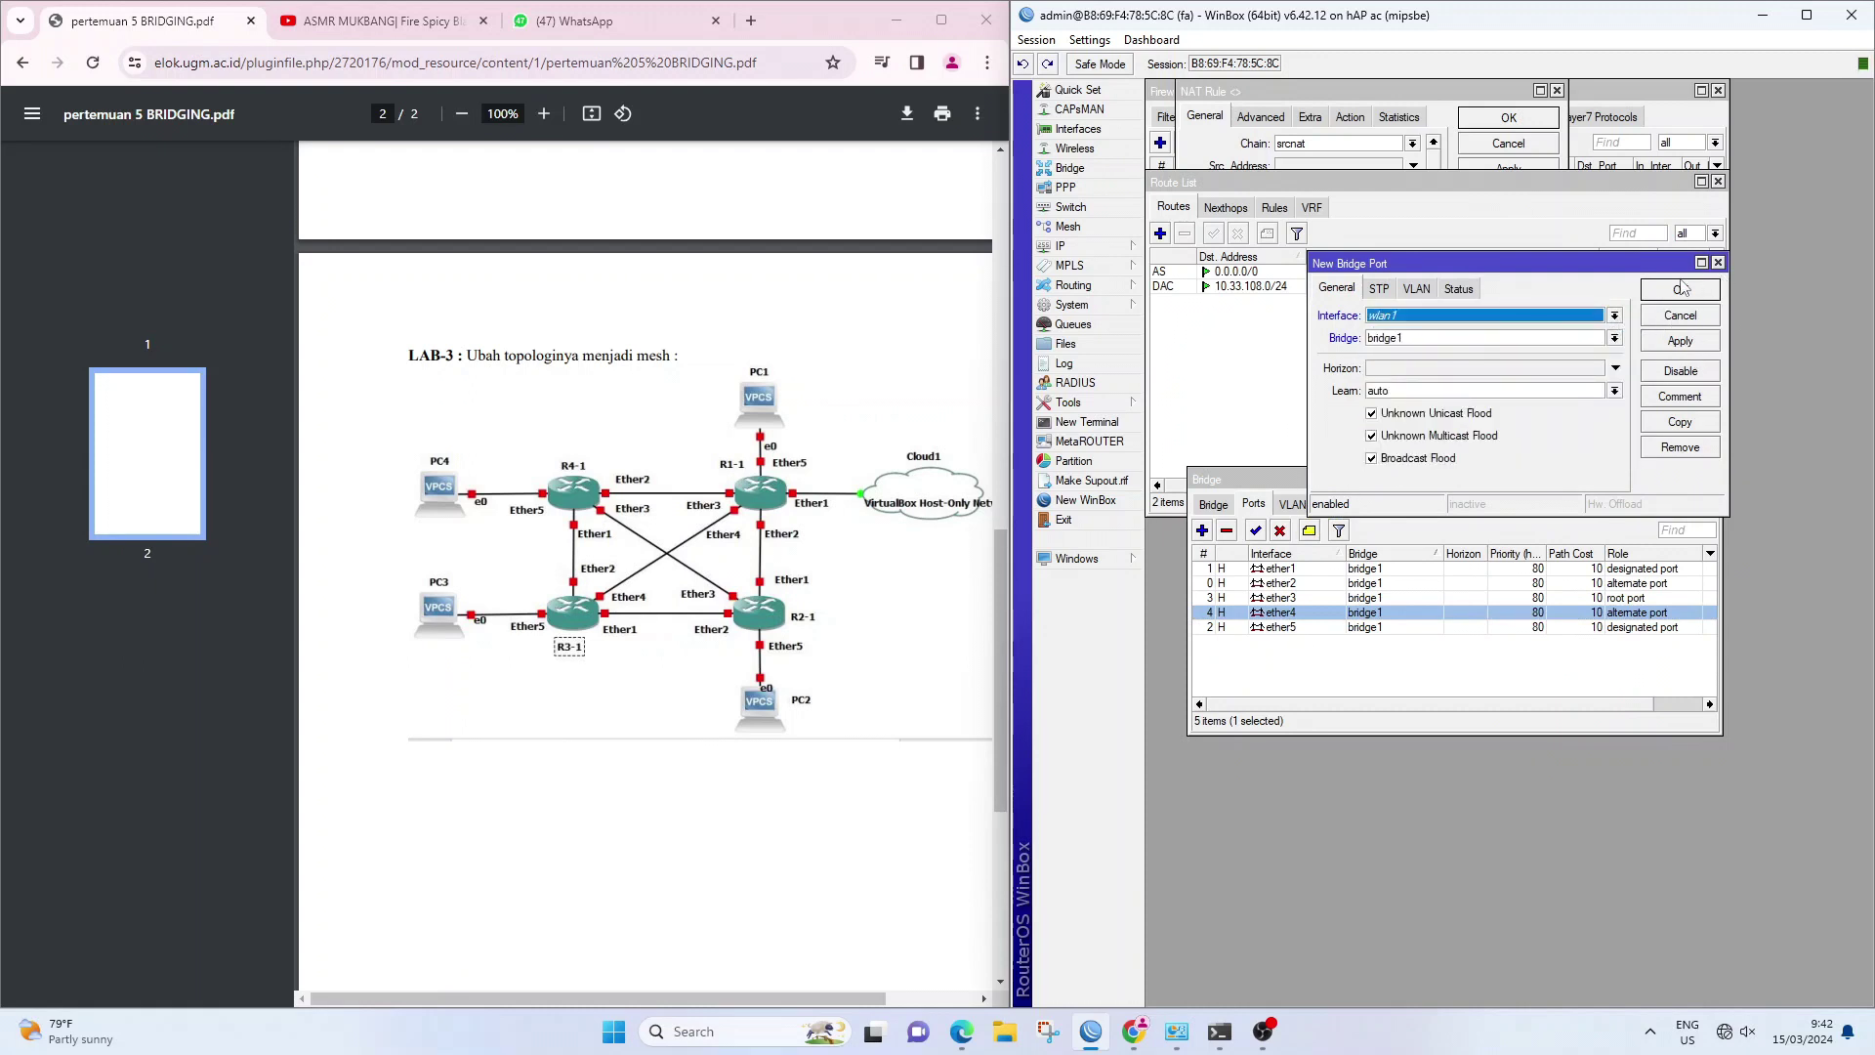
left_click(1717, 263)
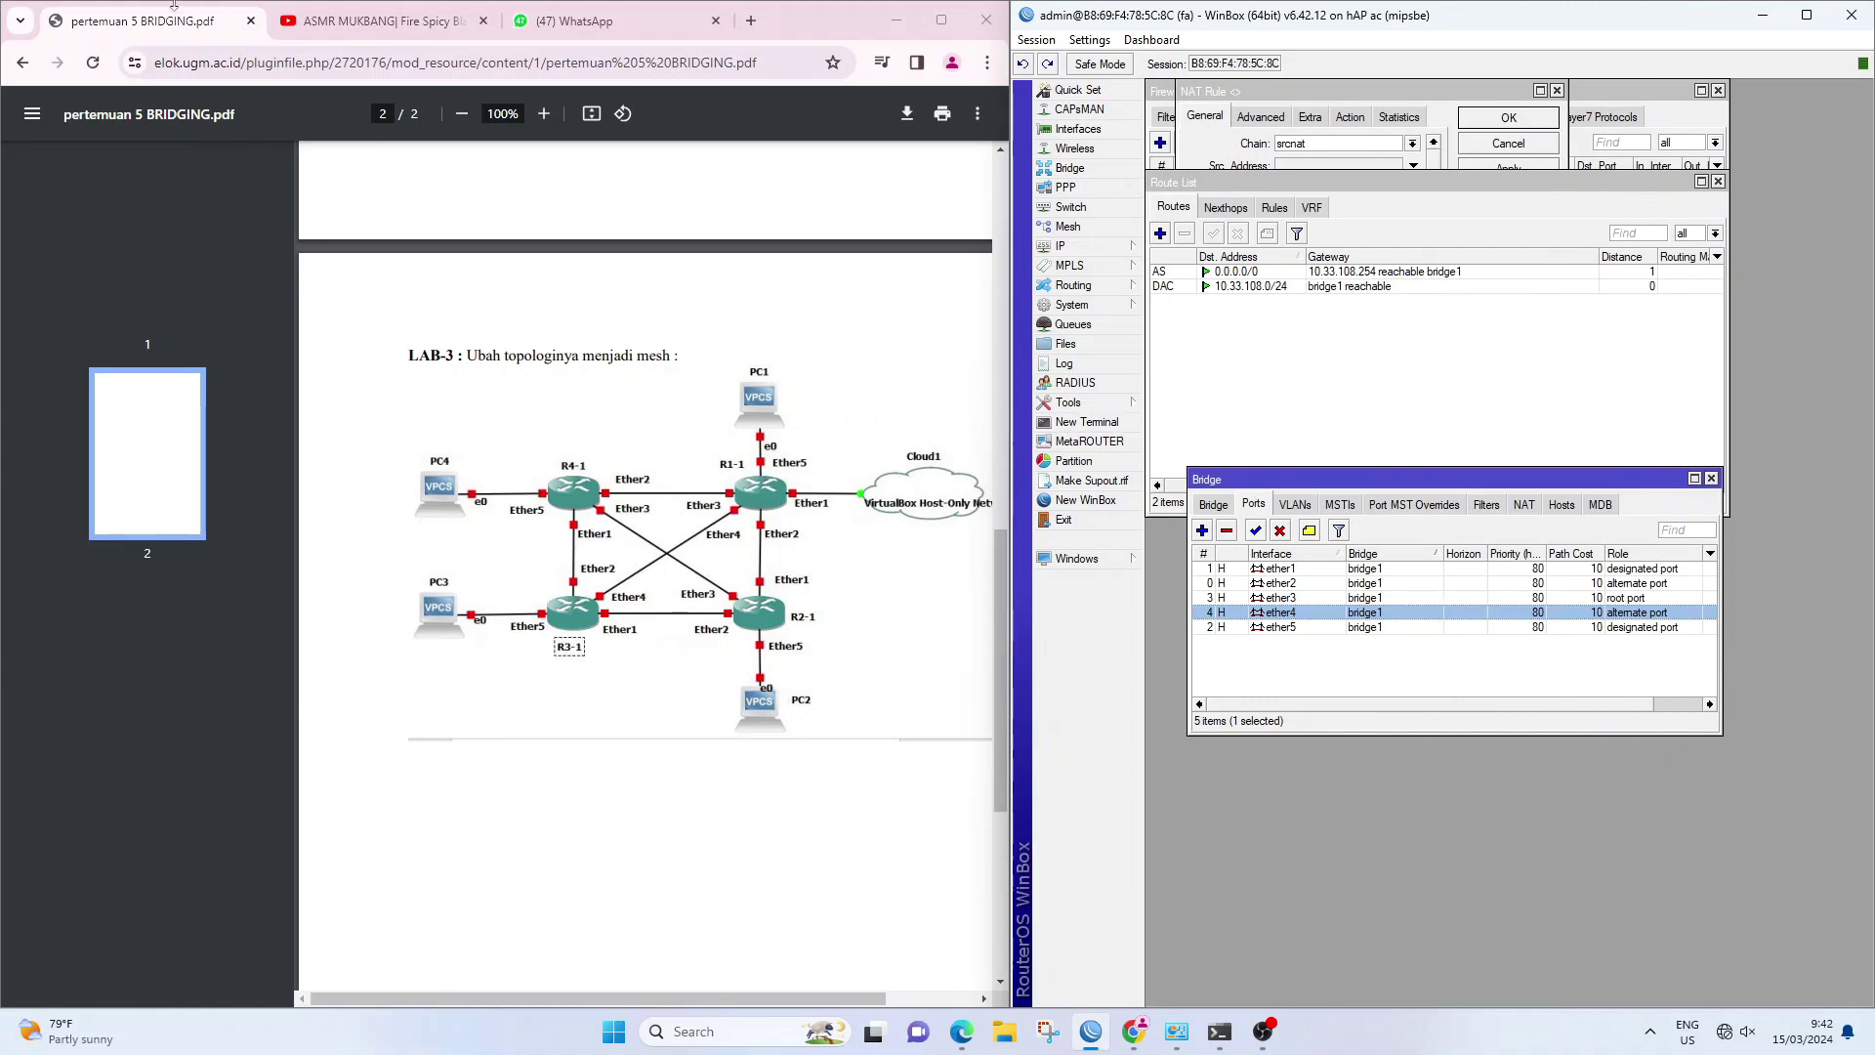
Reload the ASMR MUKBANG video on YouTube to test the mesh topology's internet connection, pause it, and return to the lab sheet PDF
left_click(285, 54)
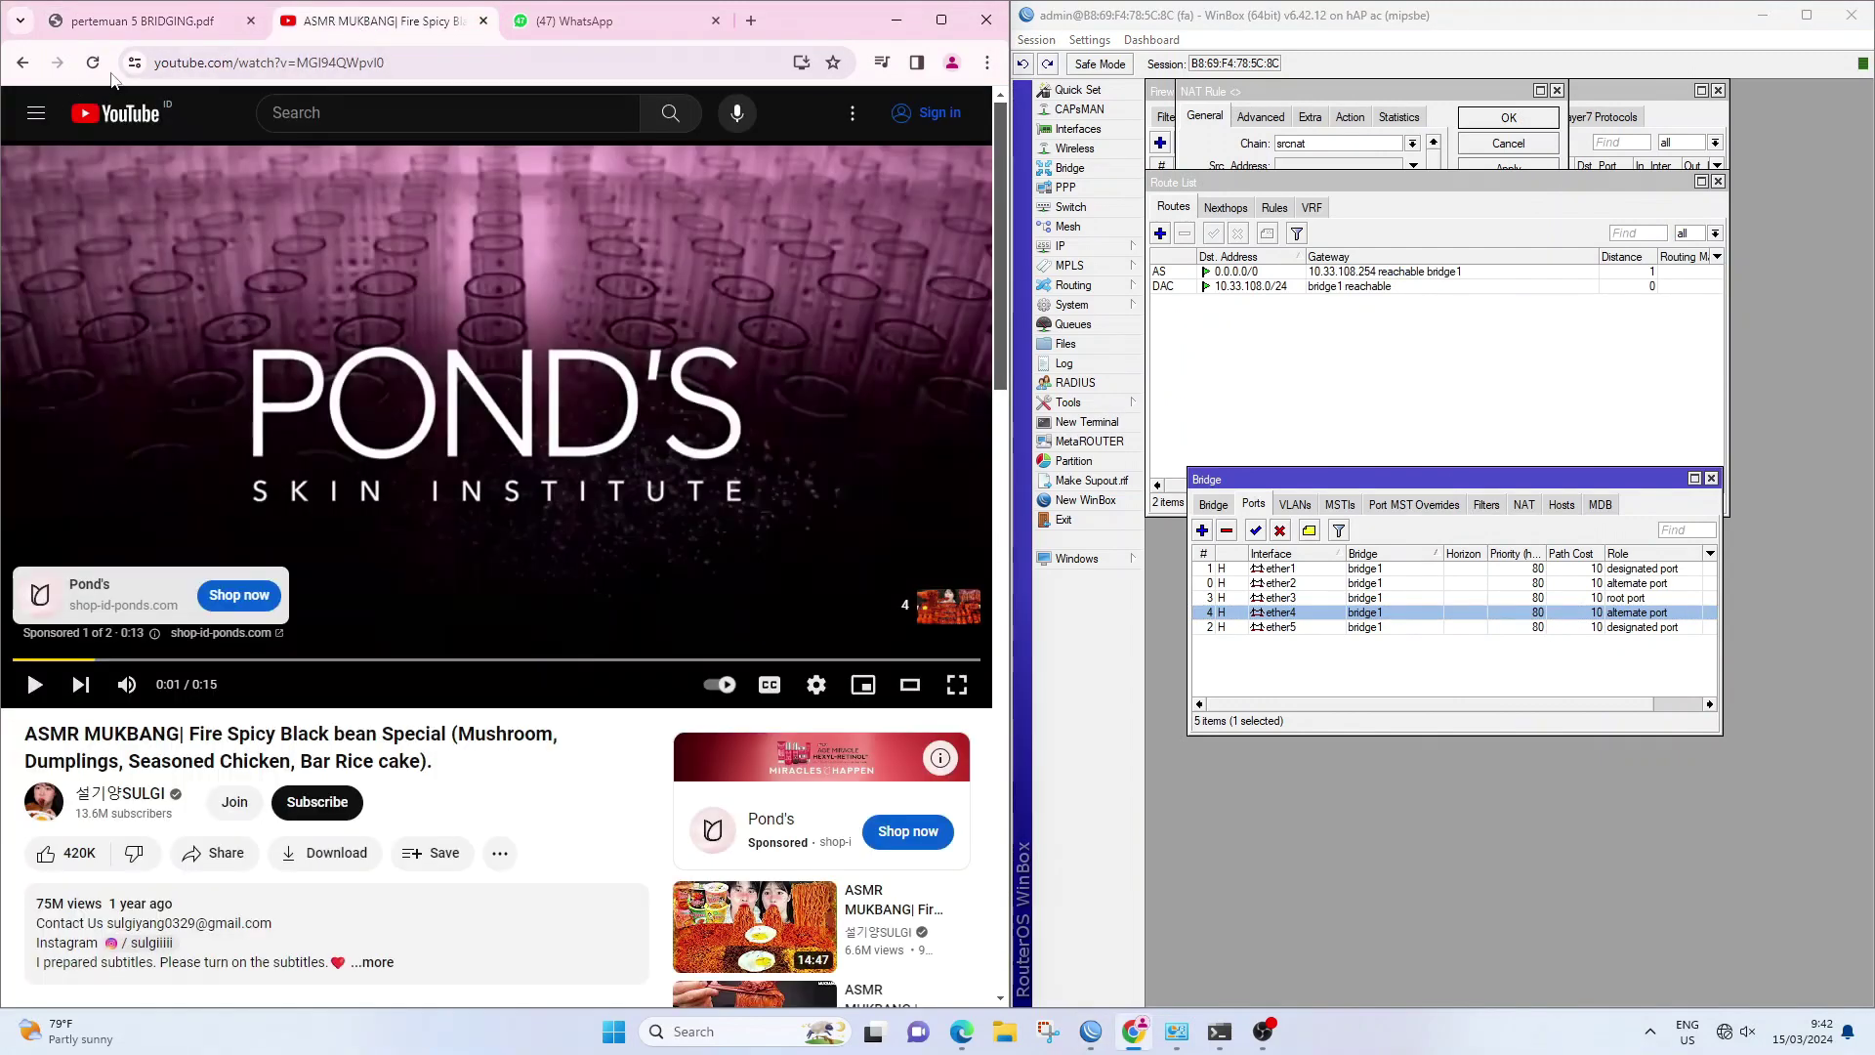
left_click(95, 66)
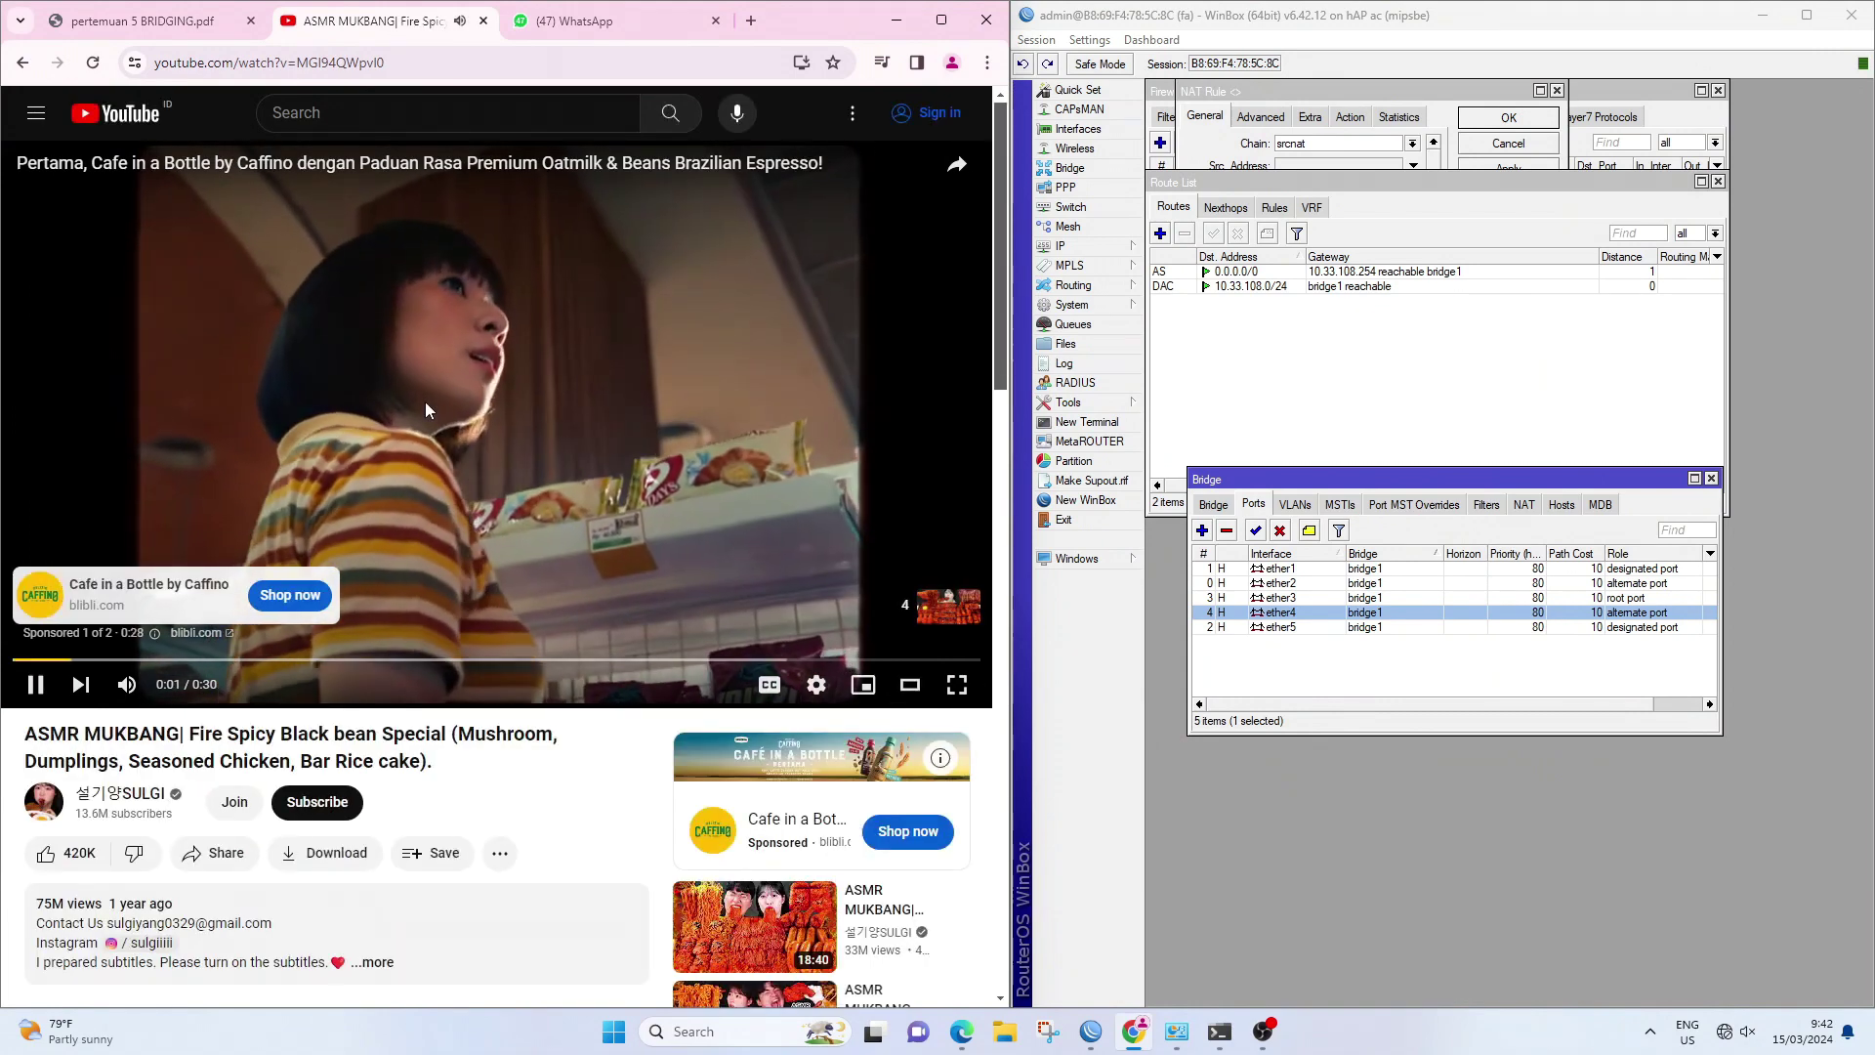
left_click(425, 402)
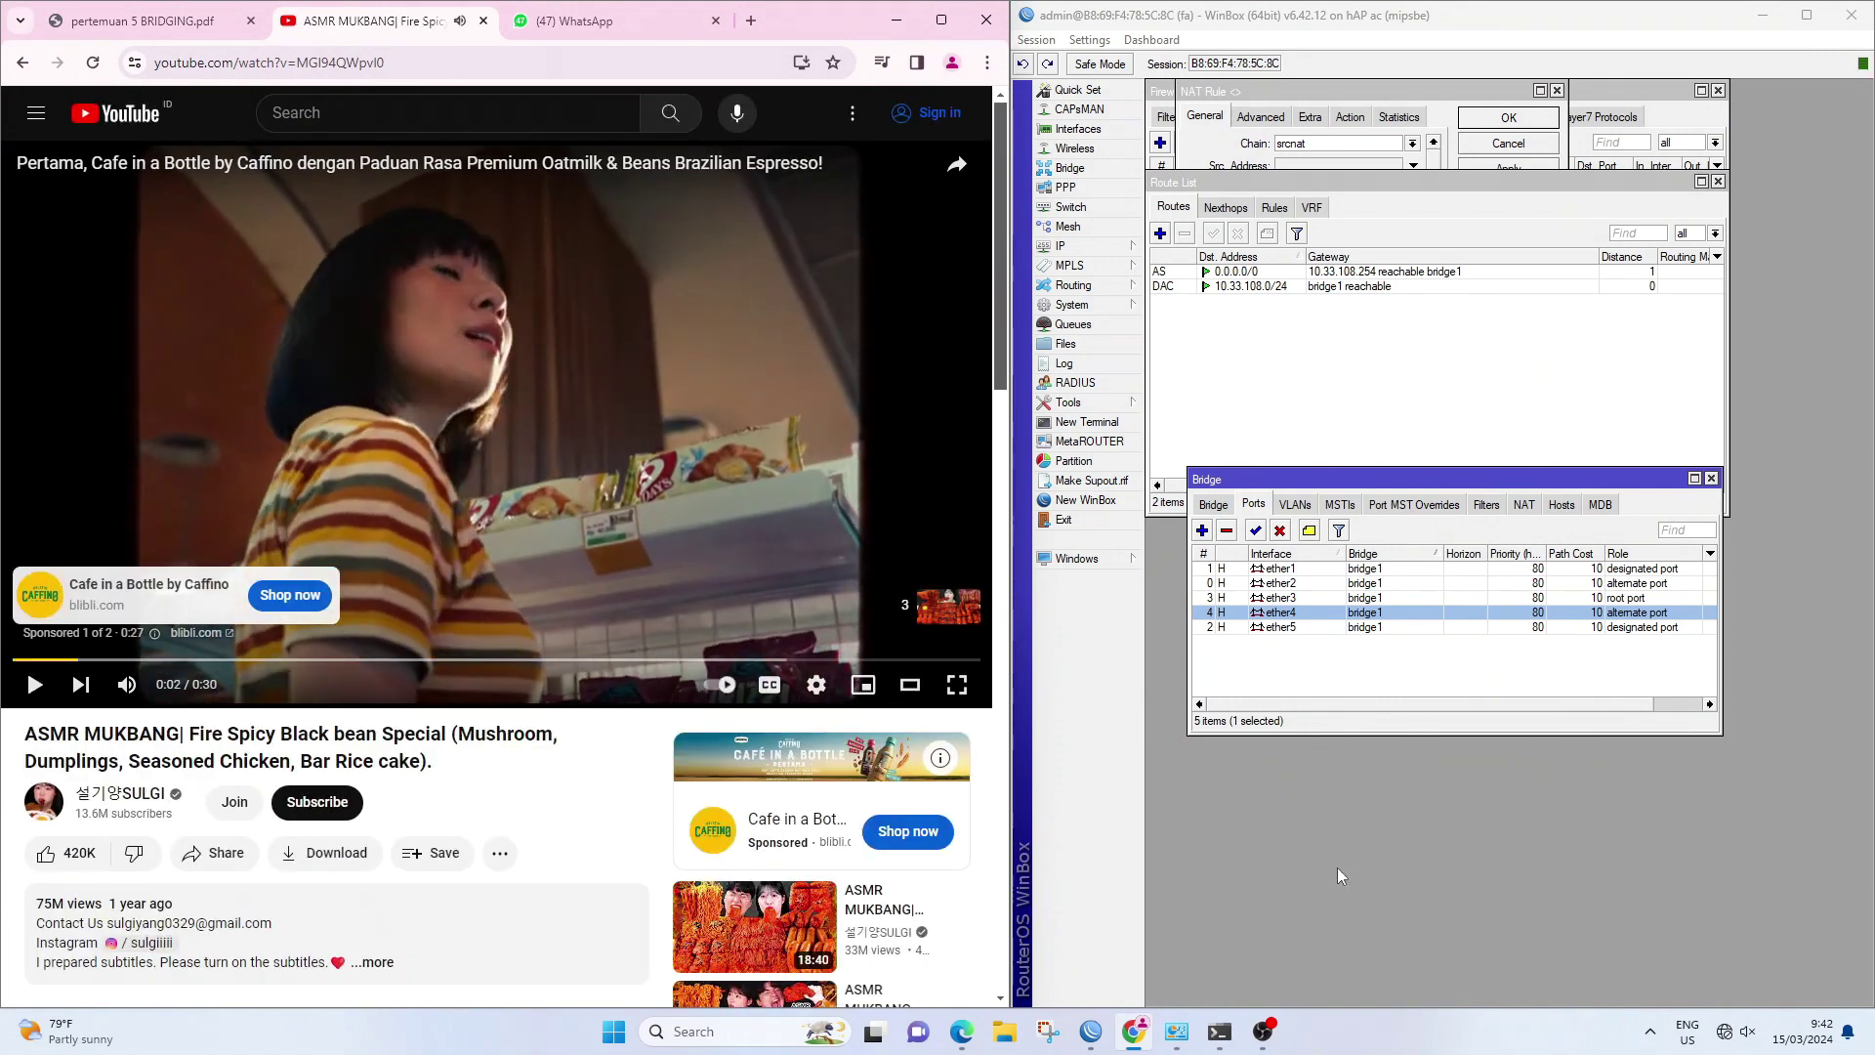
left_click(147, 21)
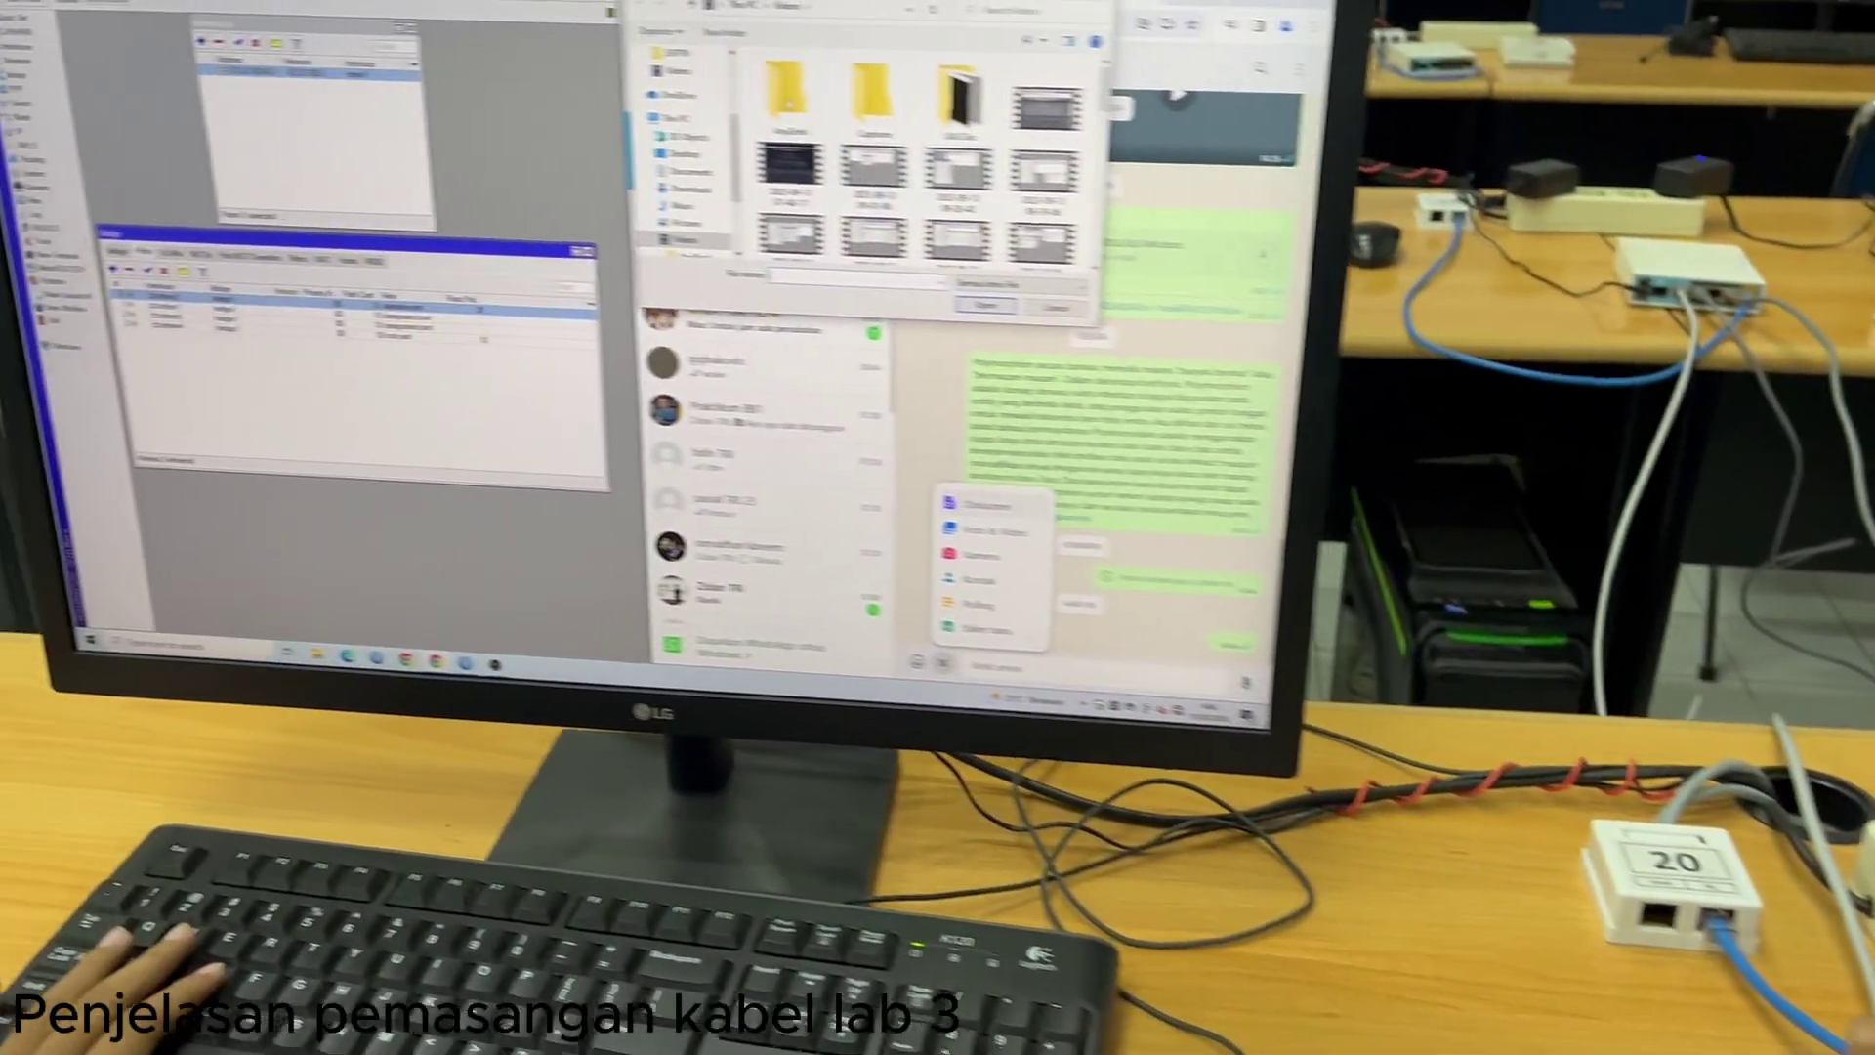
key("Escape")
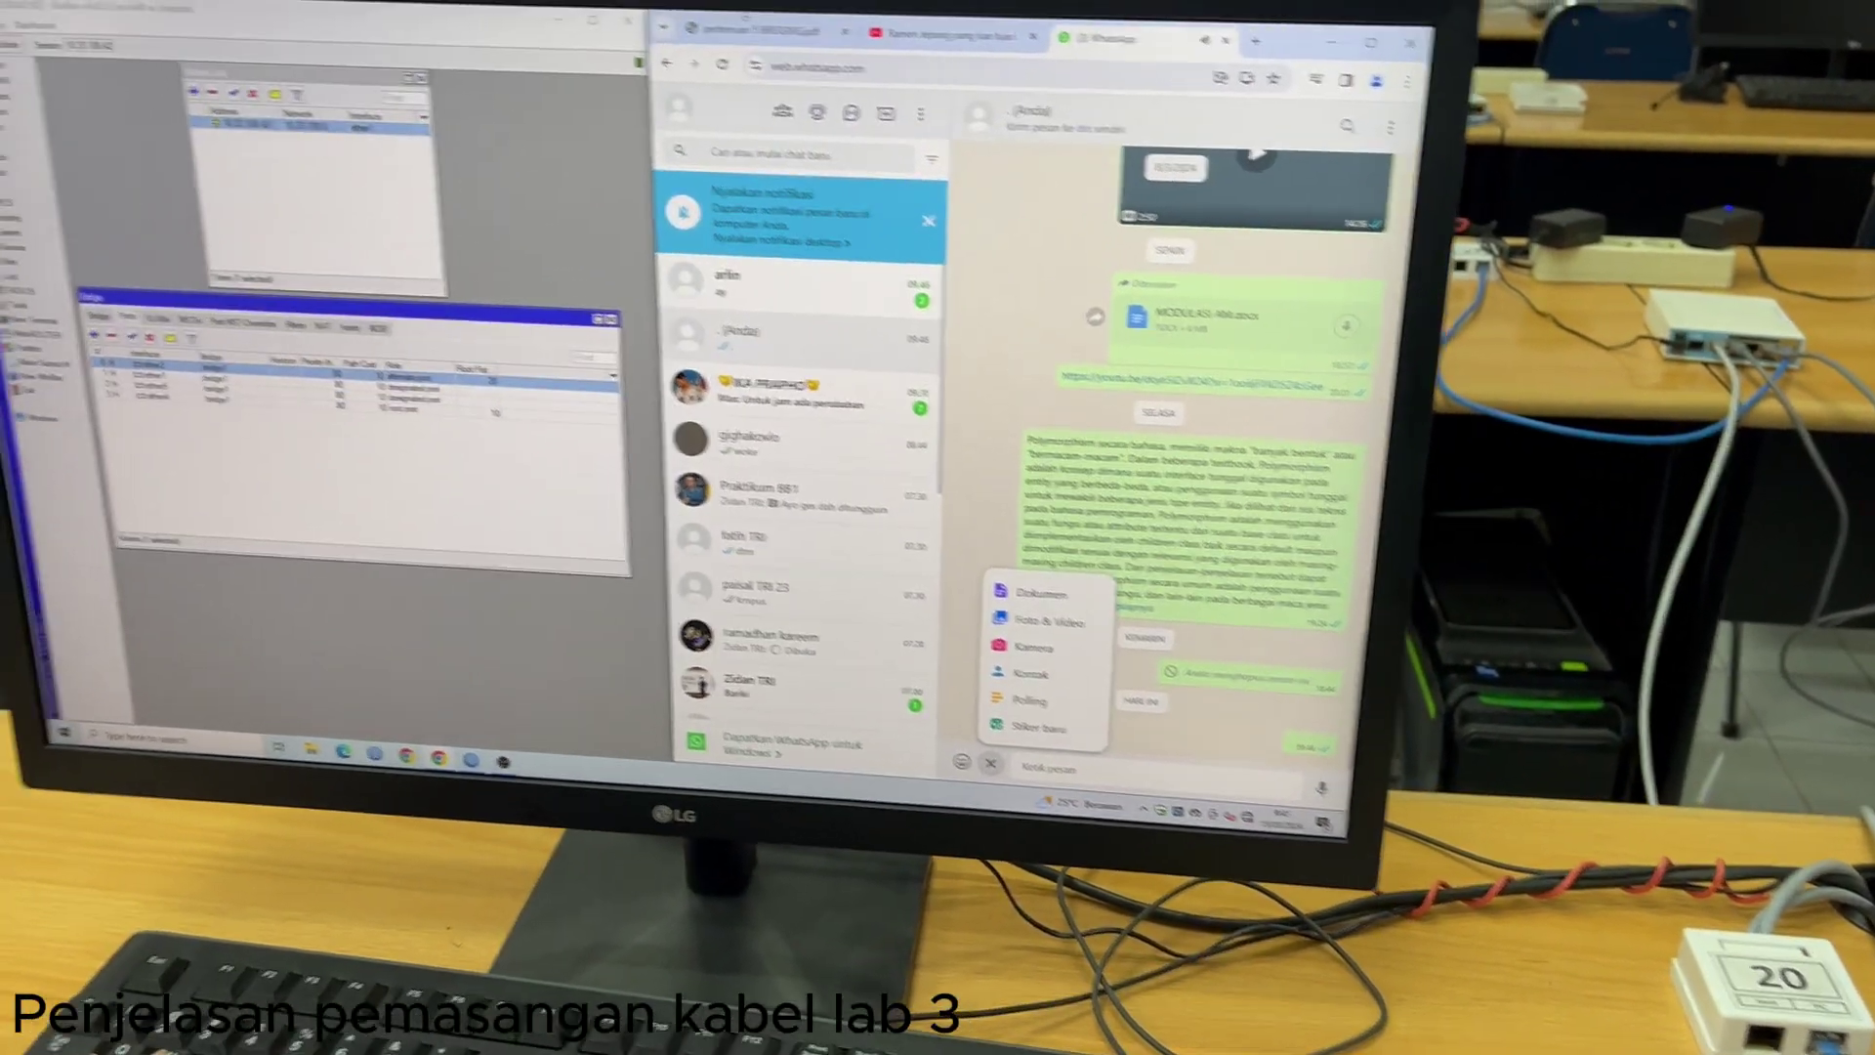
left_click(747, 25)
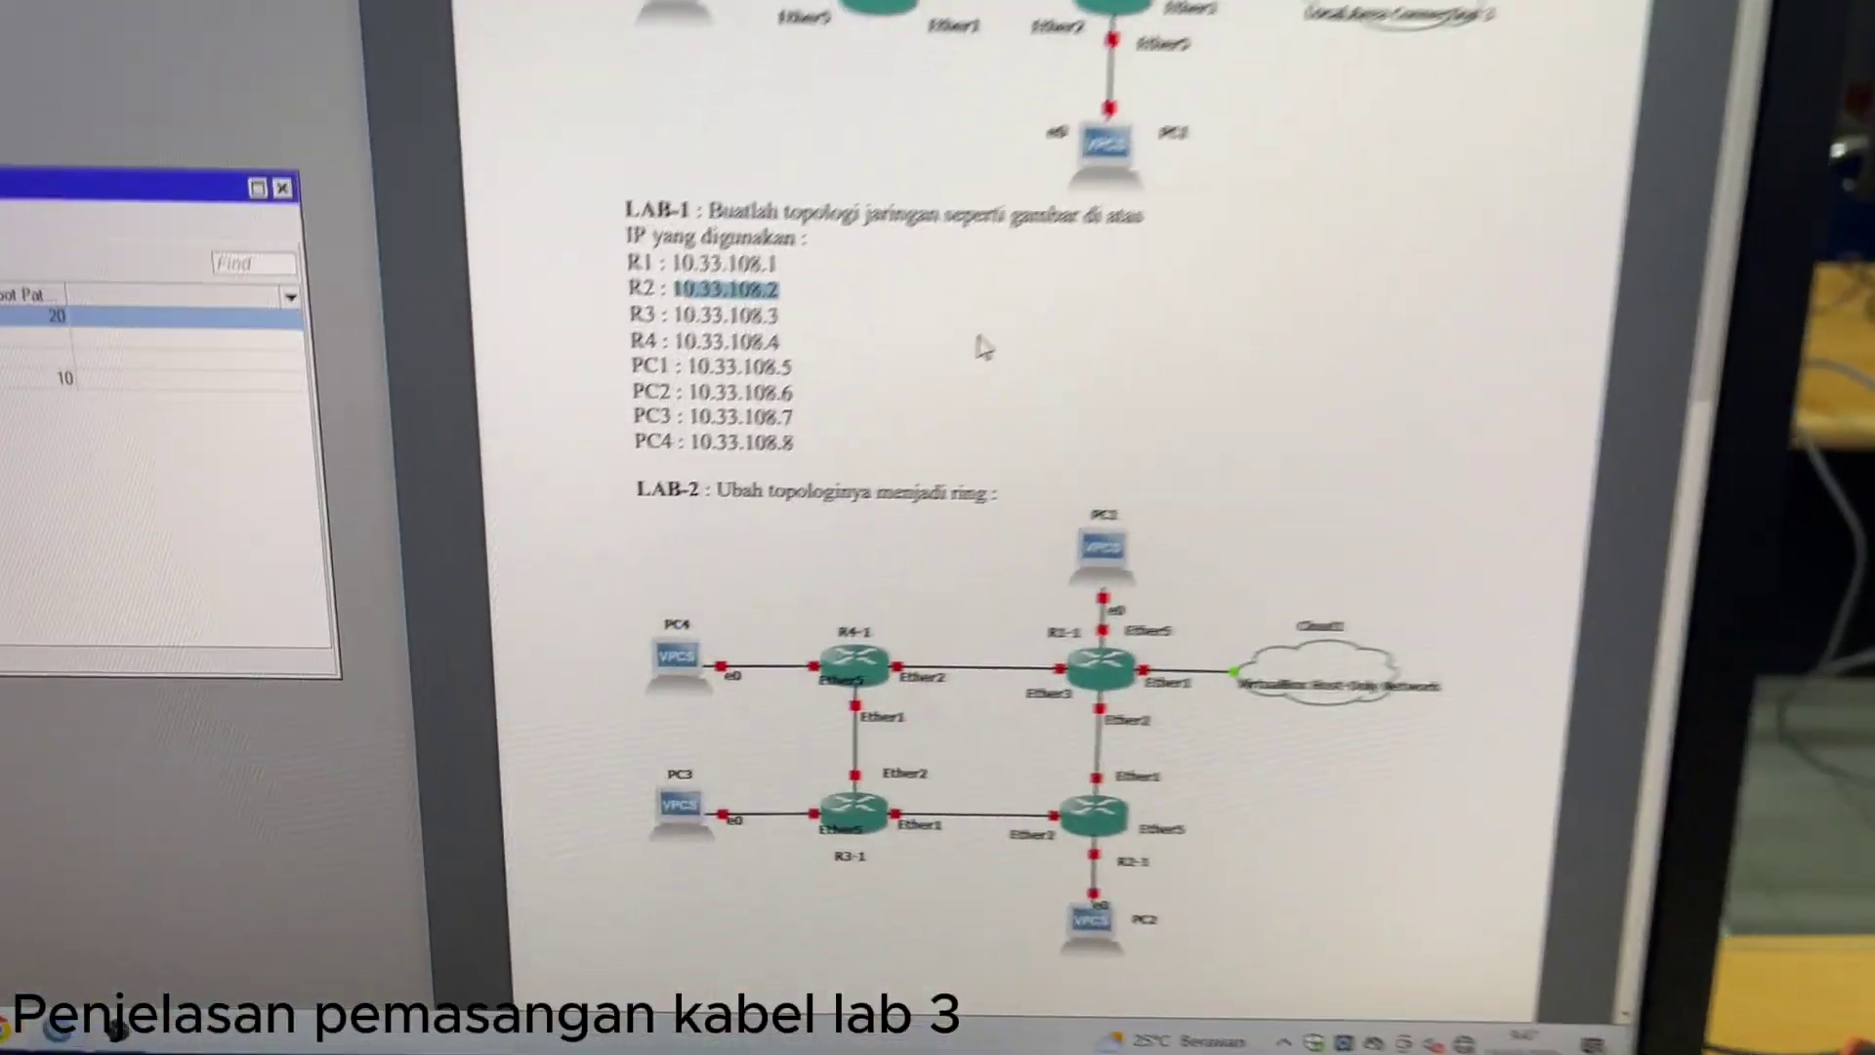
scroll(981, 347, "down", 10)
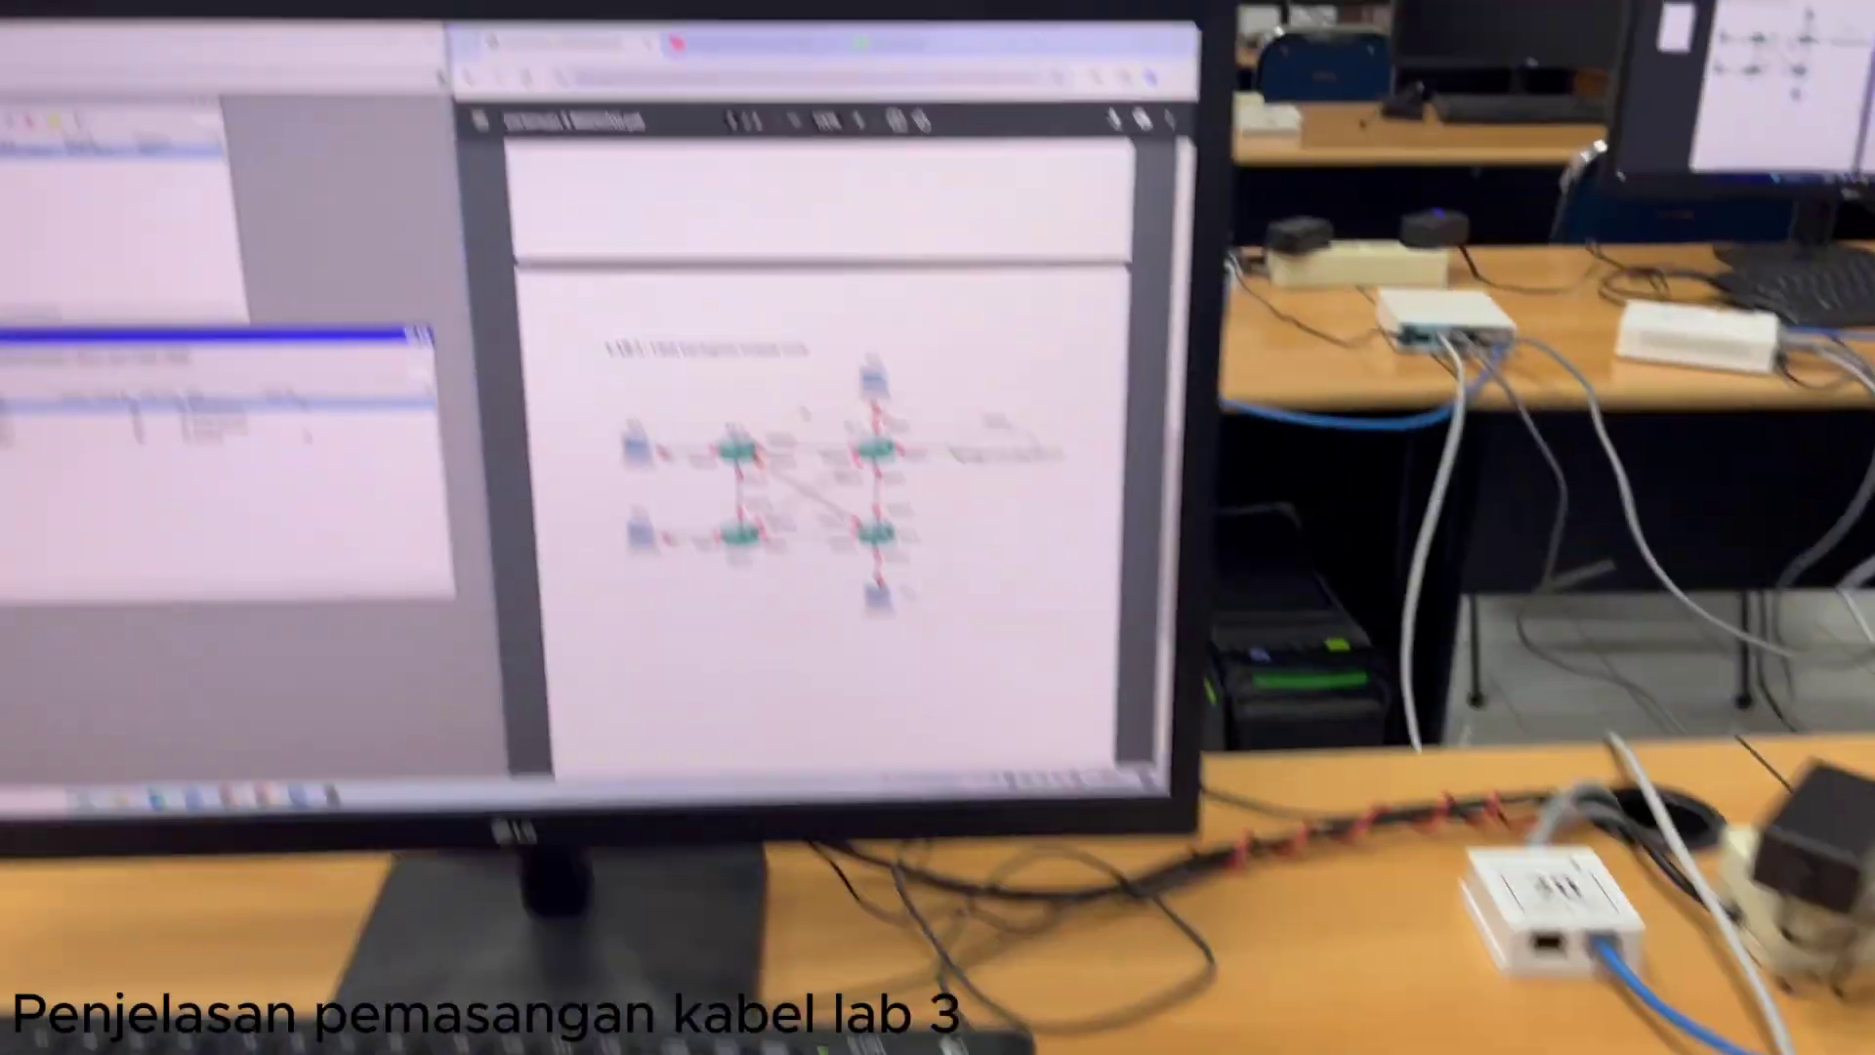
left_click(879, 235)
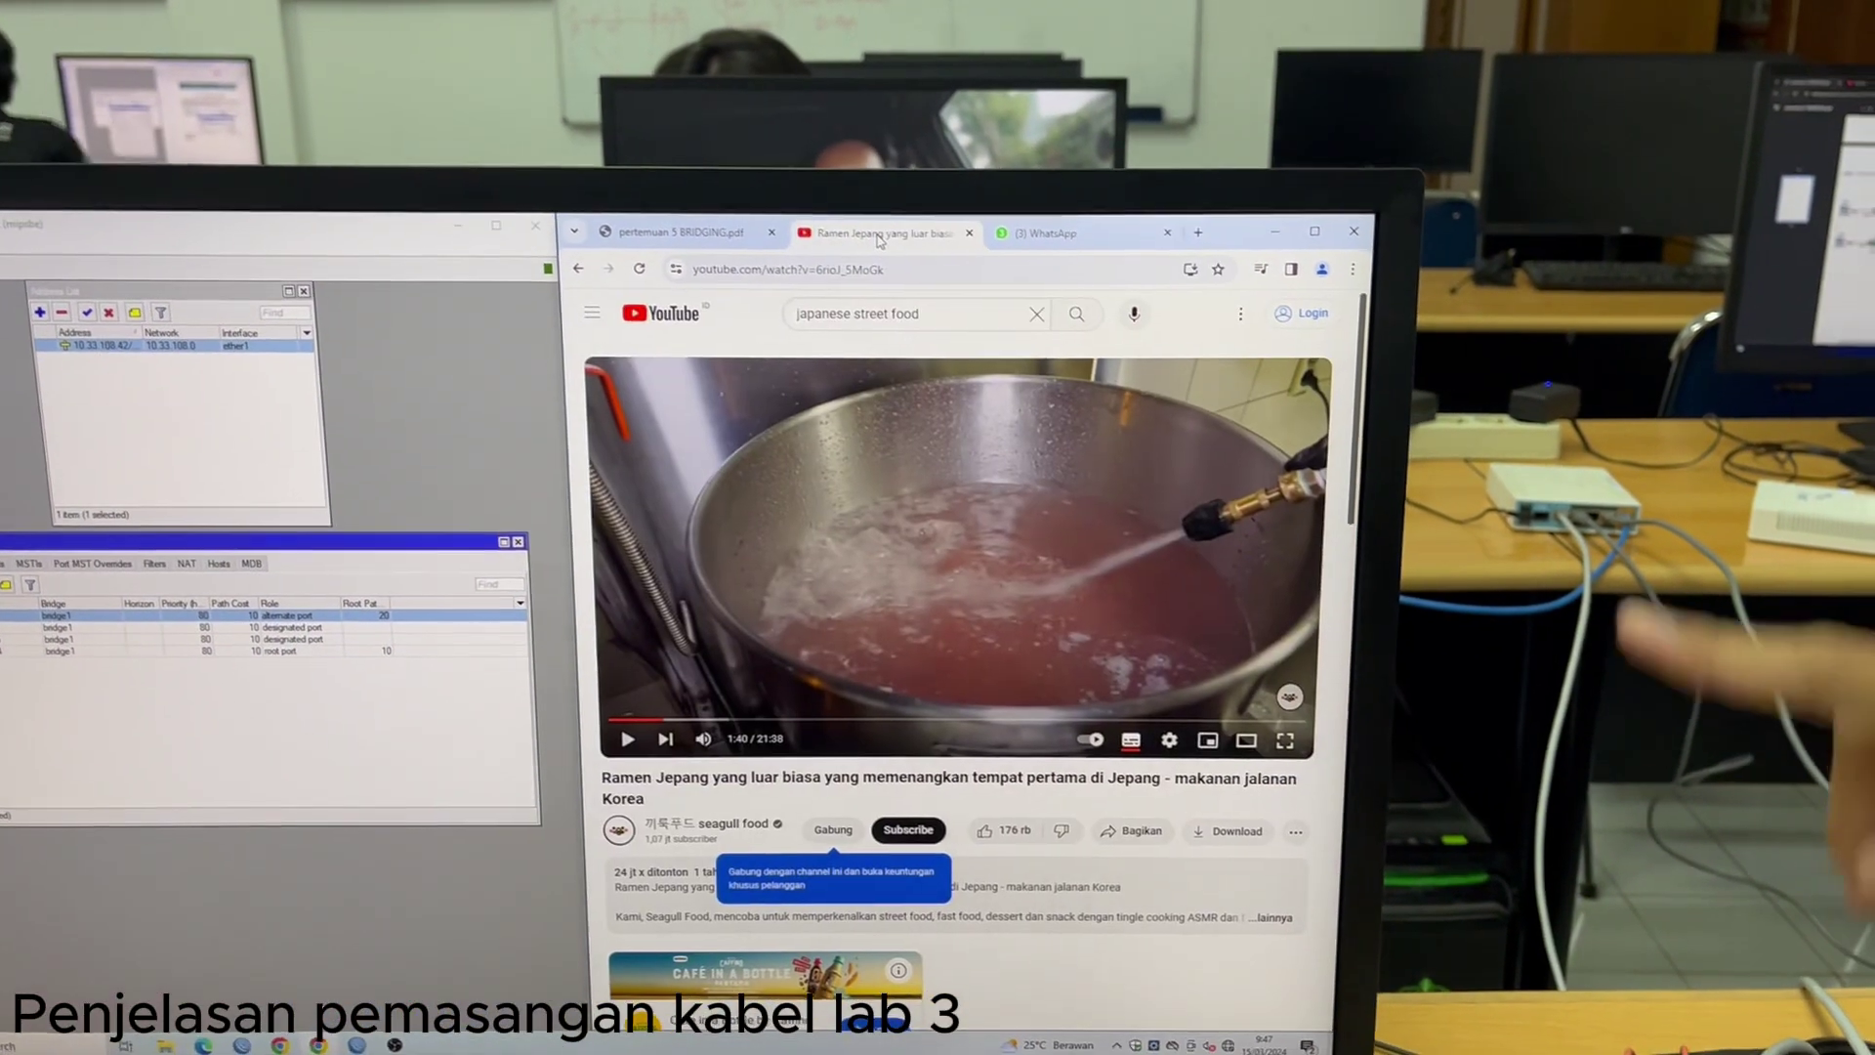